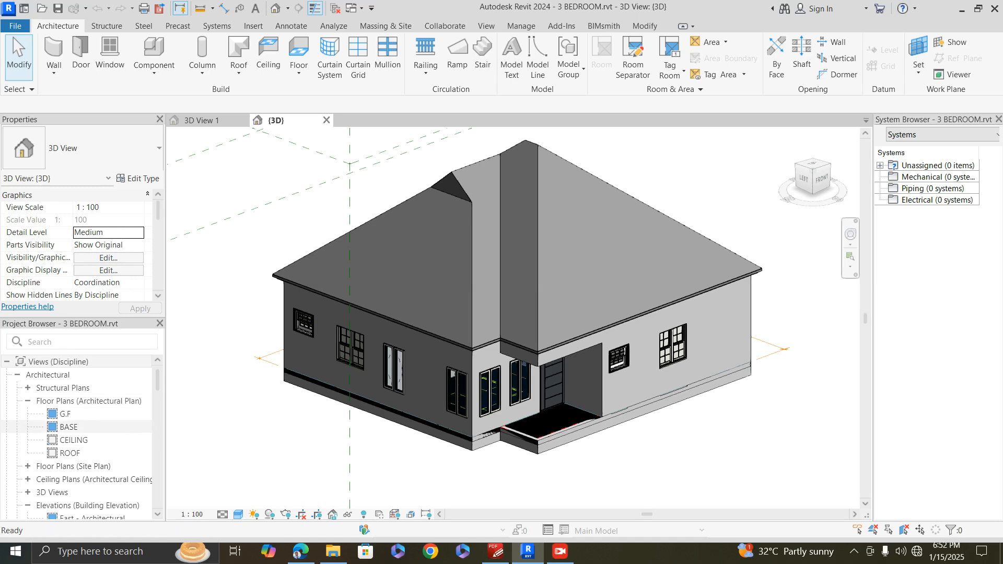
- On the BASE floor plan, create an in-place Casework model named Entrance Step
left_click(68, 427)
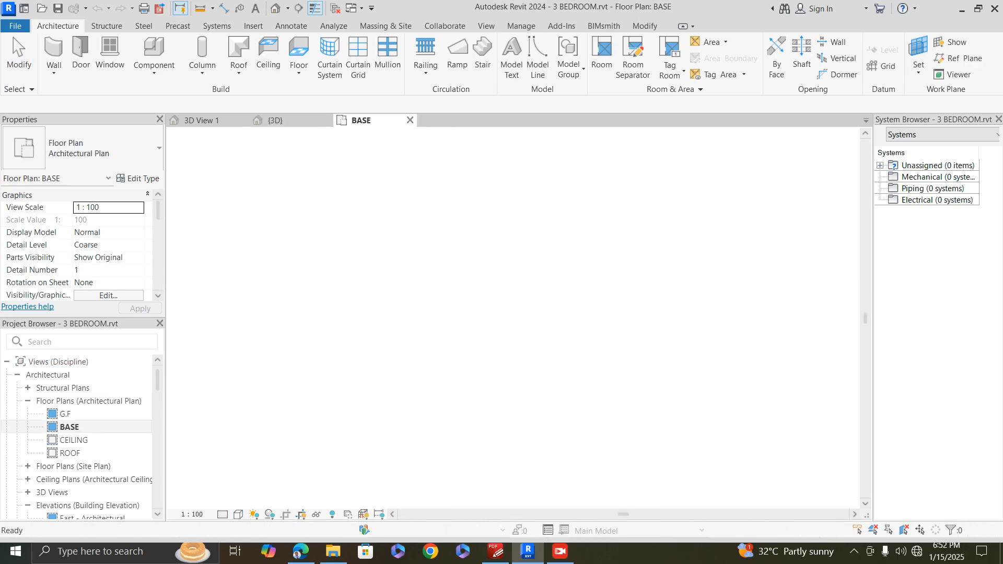
scroll(494, 340, "up", 5)
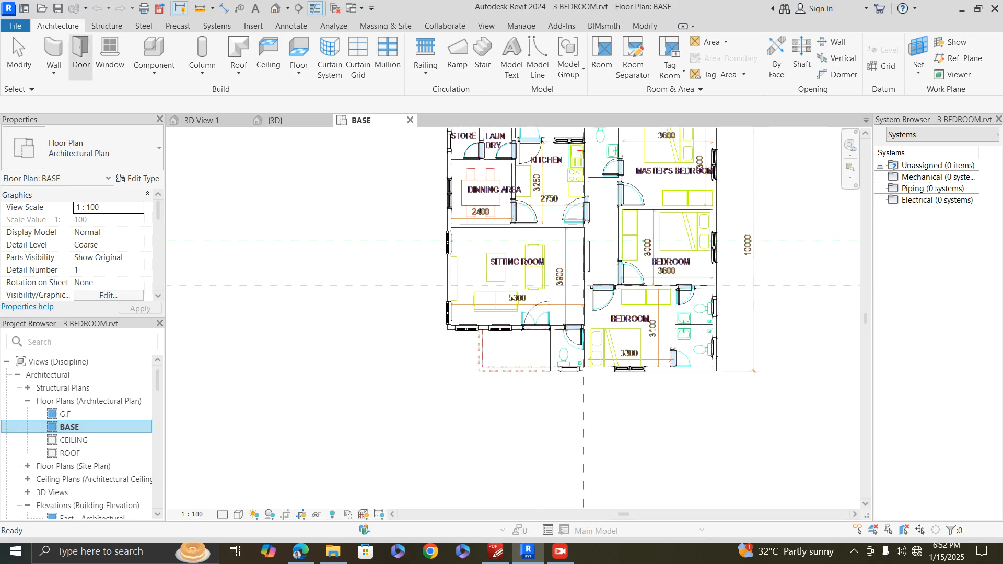
left_click(154, 72)
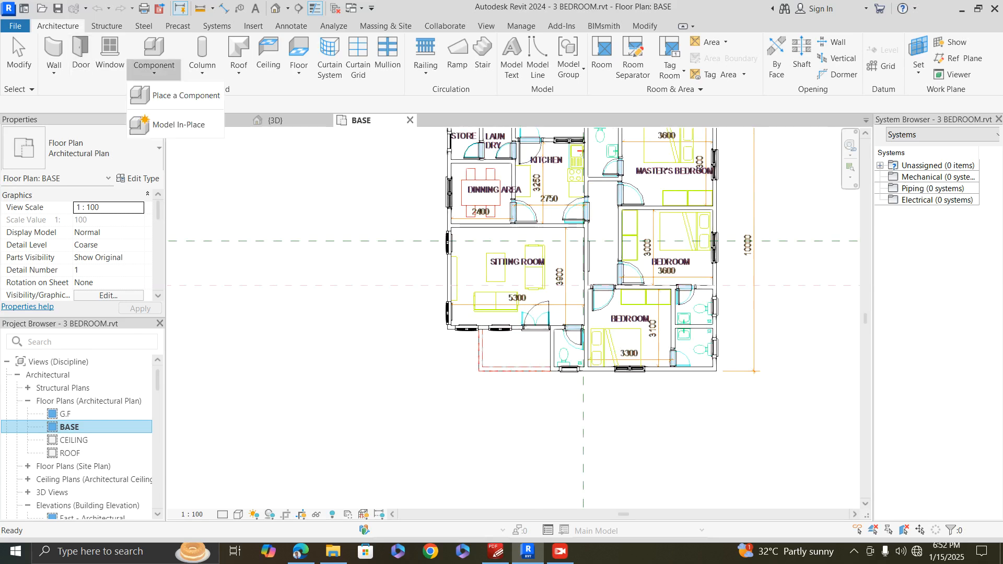
left_click(179, 124)
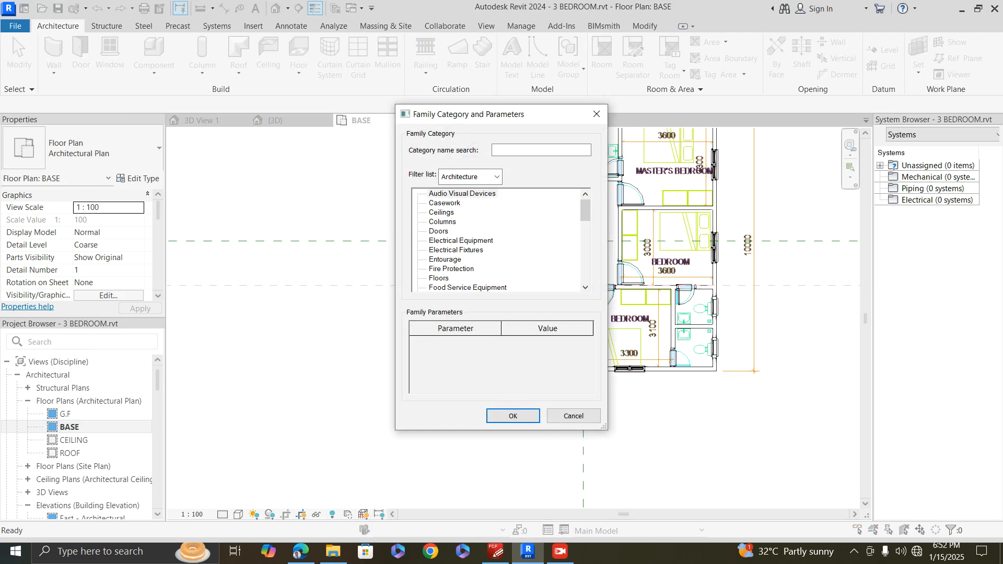
left_click(445, 202)
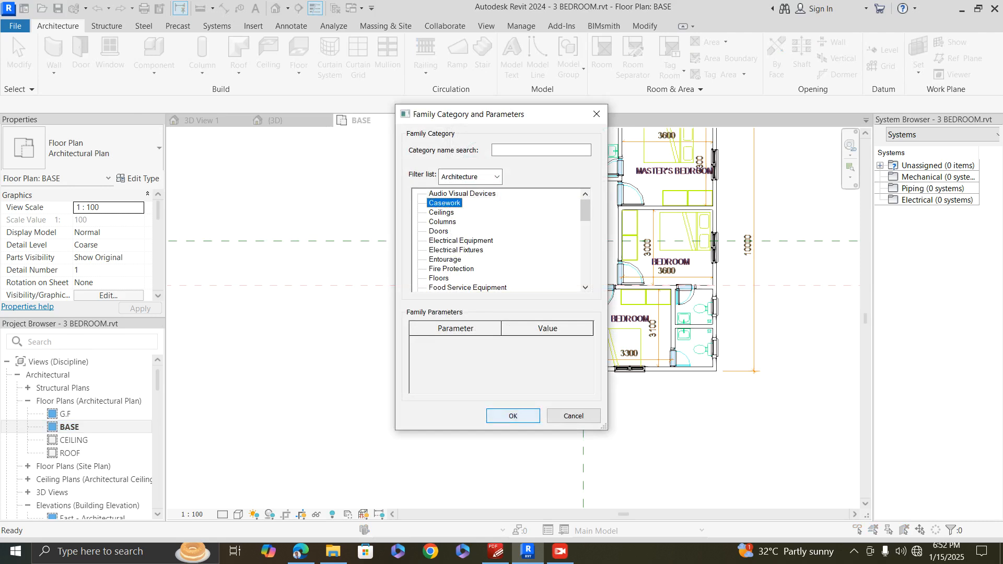
left_click(513, 416)
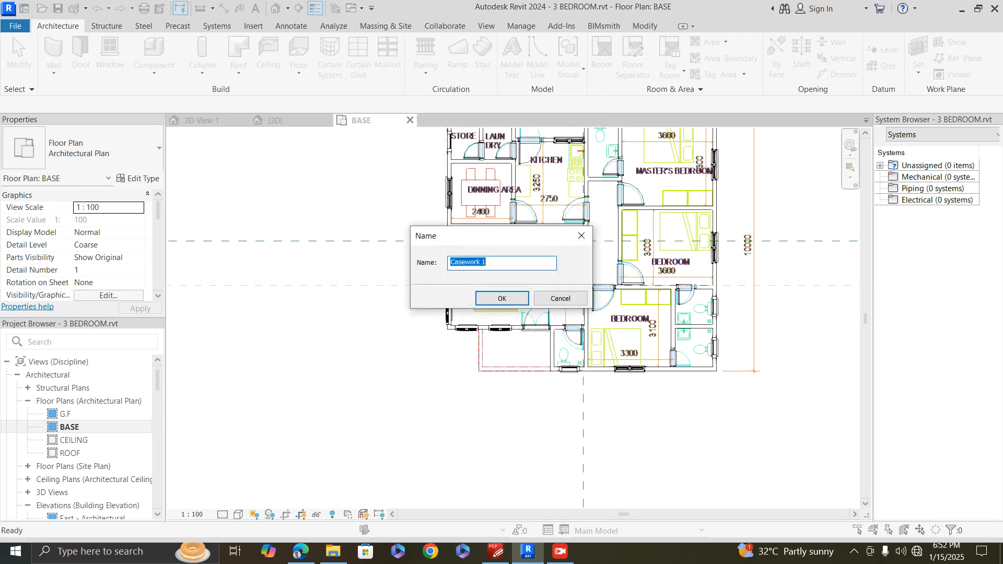
type("Entrance")
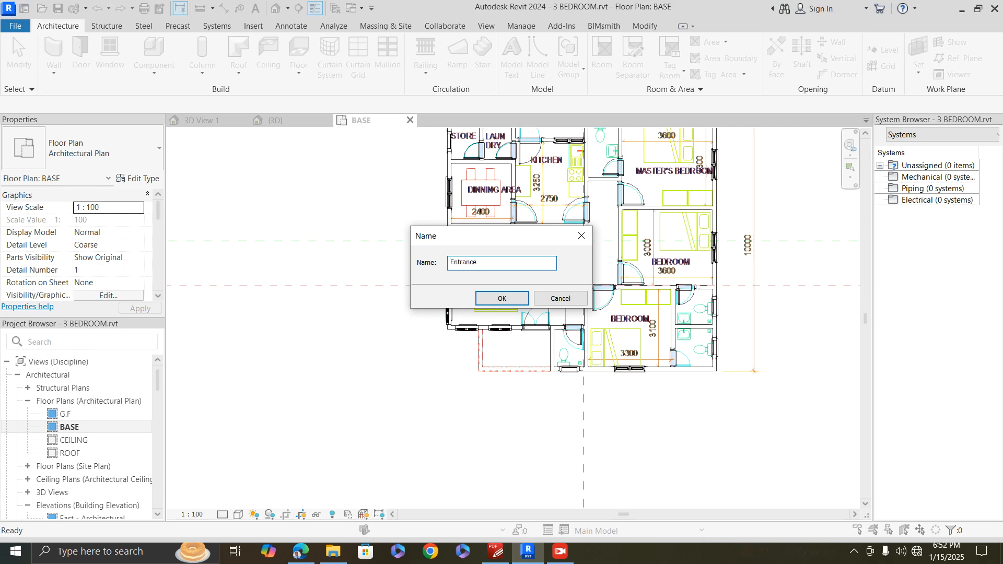
type(" Step")
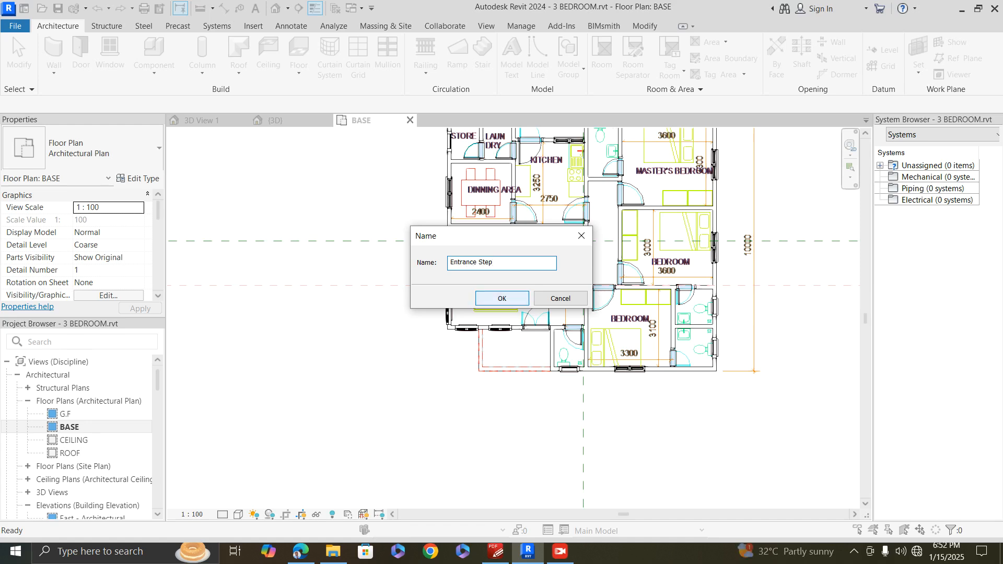
key("Return")
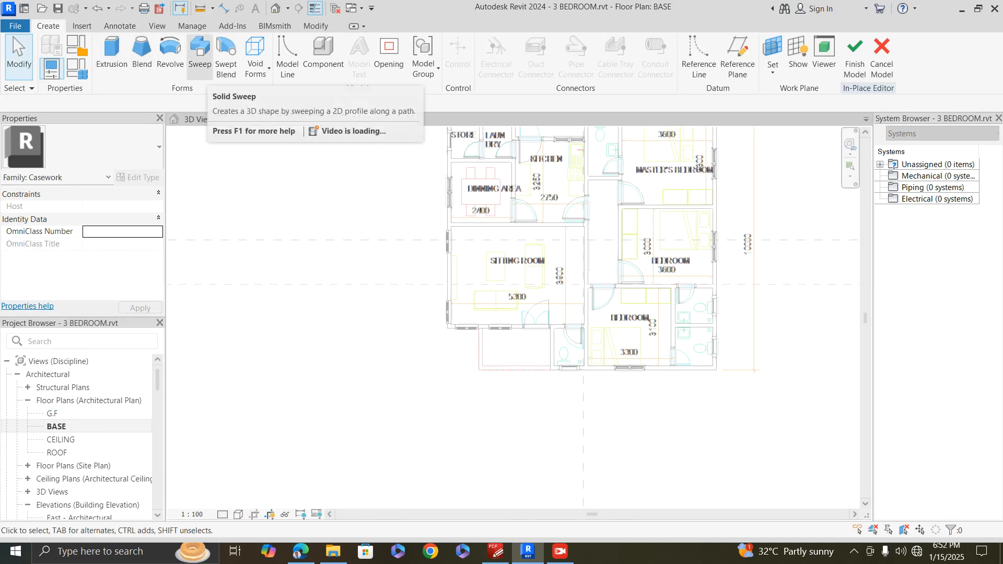
- Create a solid sweep and sketch its path along the porch's two outer edges, 1650 mm and 2850 mm long, finishing the path
left_click(200, 53)
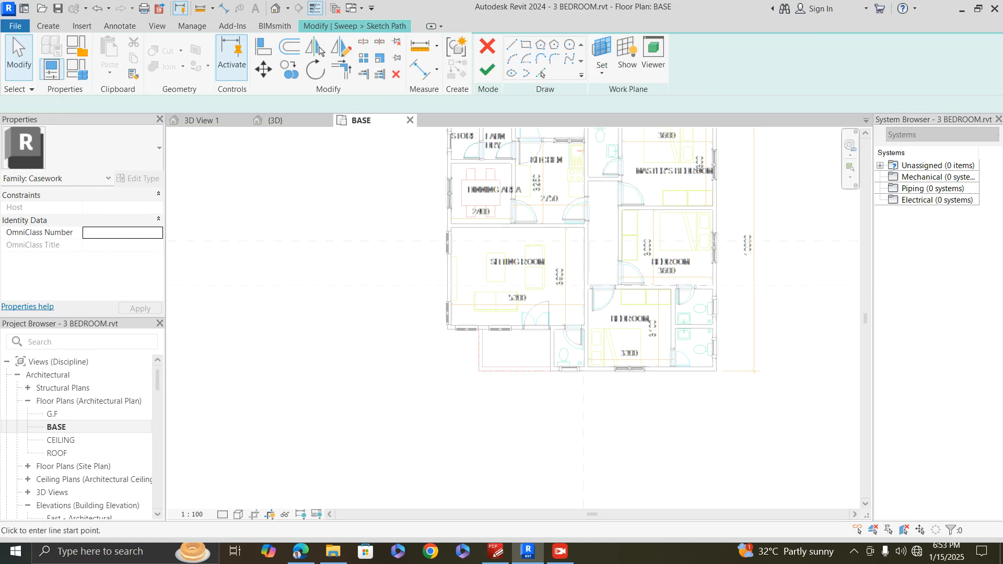
scroll(476, 384, "up", 3)
left_click(482, 367)
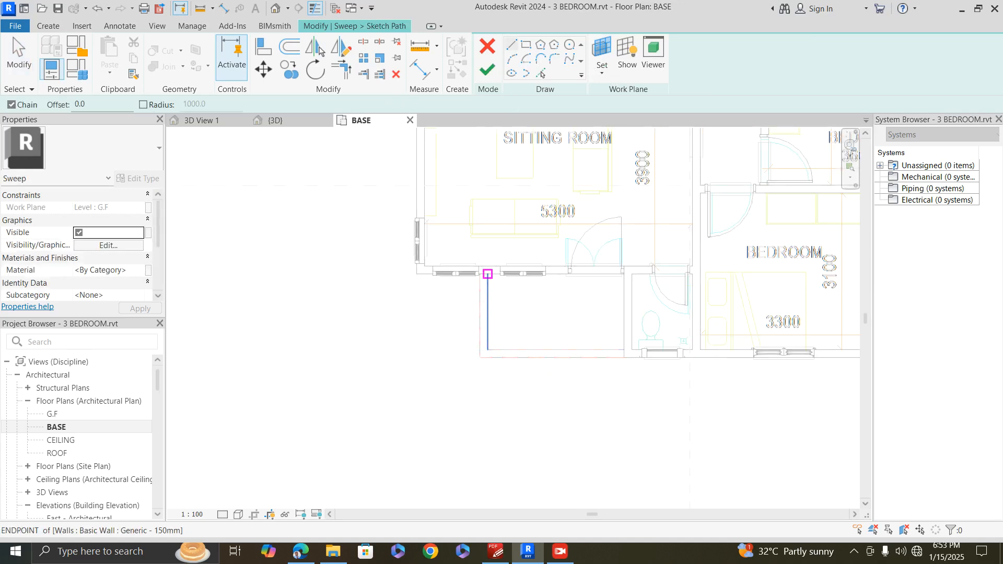
scroll(488, 273, "up", 1)
left_click(478, 273)
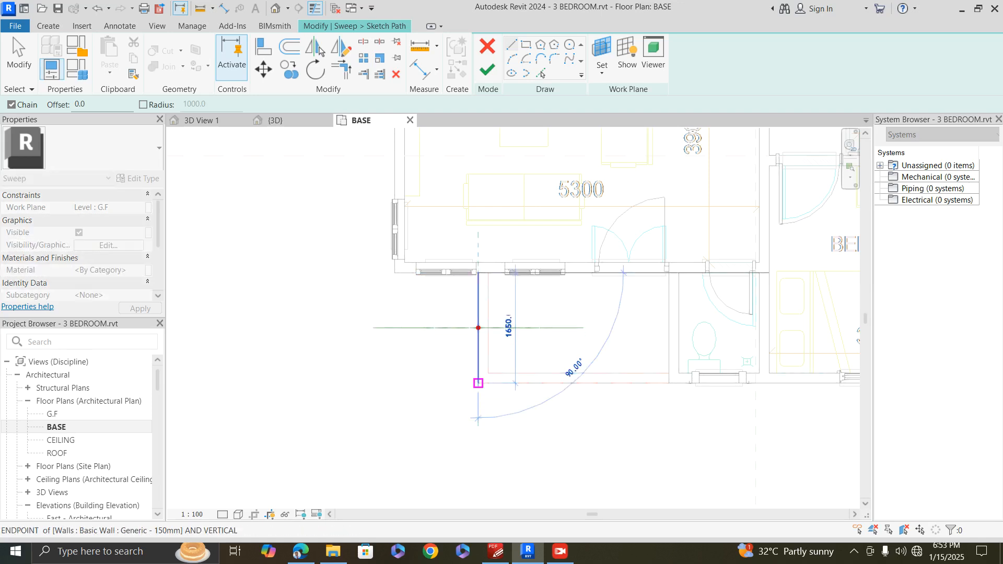
left_click(478, 383)
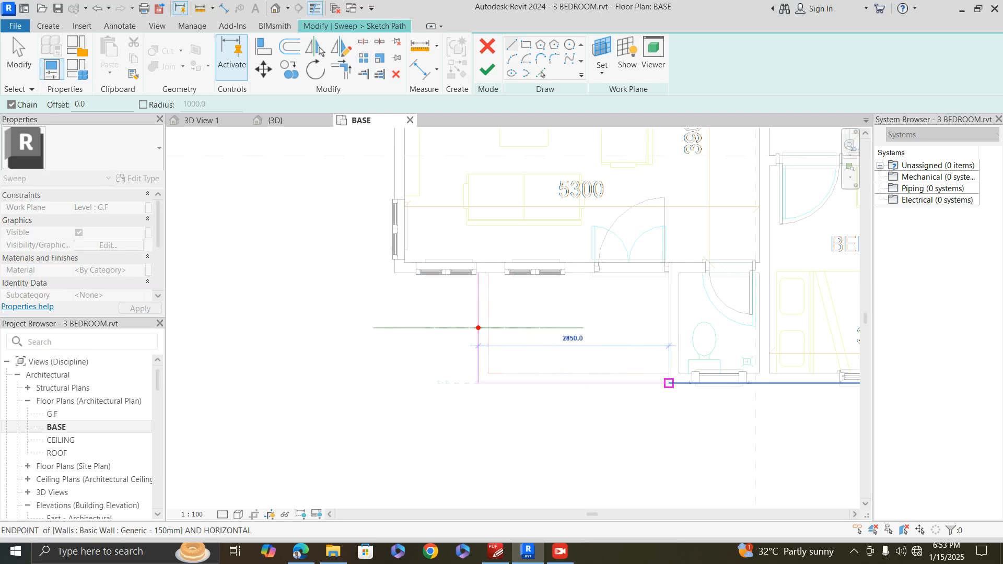
left_click(669, 383)
key("Escape")
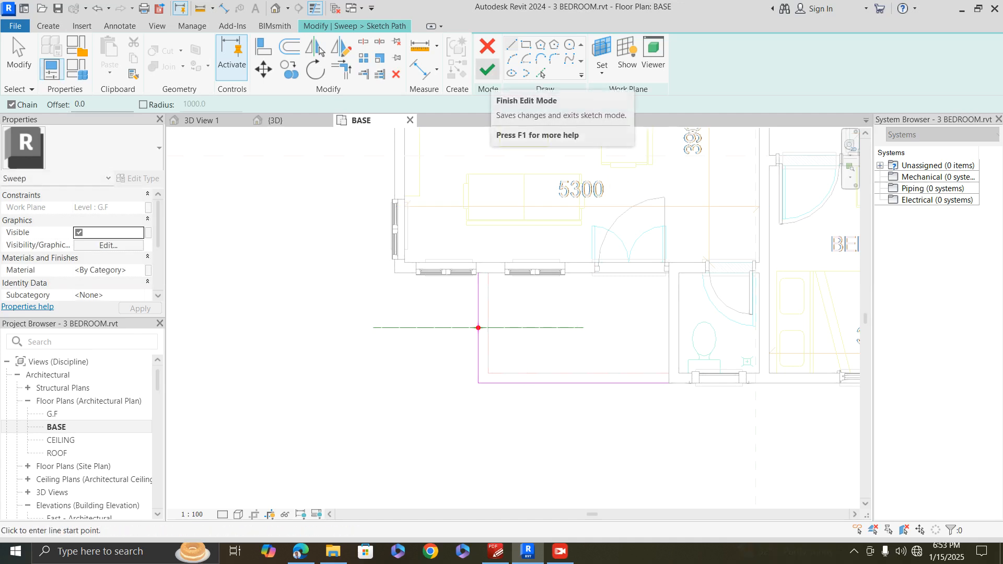
left_click(487, 70)
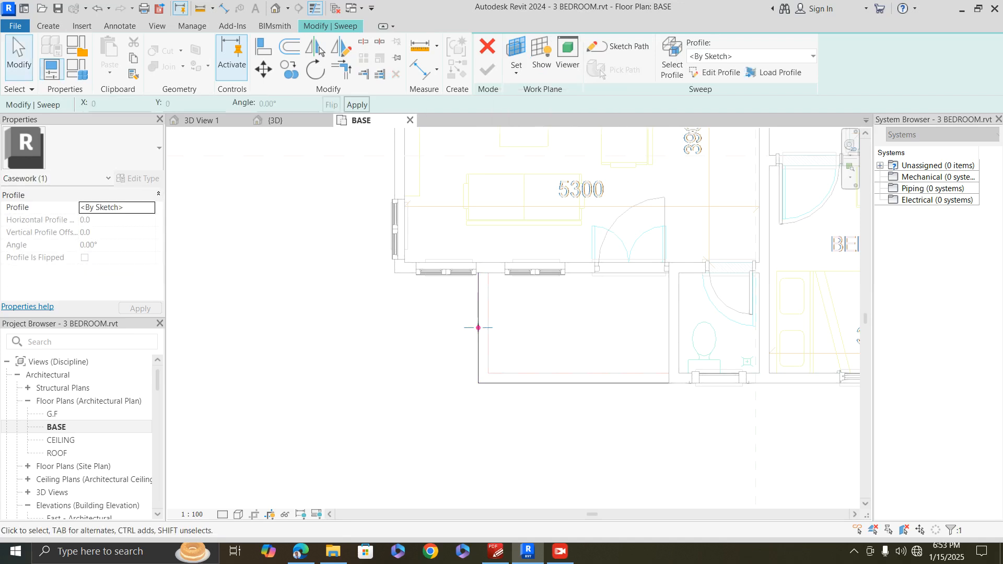
- Begin editing the sweep's sketched profile and switch to the South - Architectural elevation at the profile's origin point
left_click(672, 59)
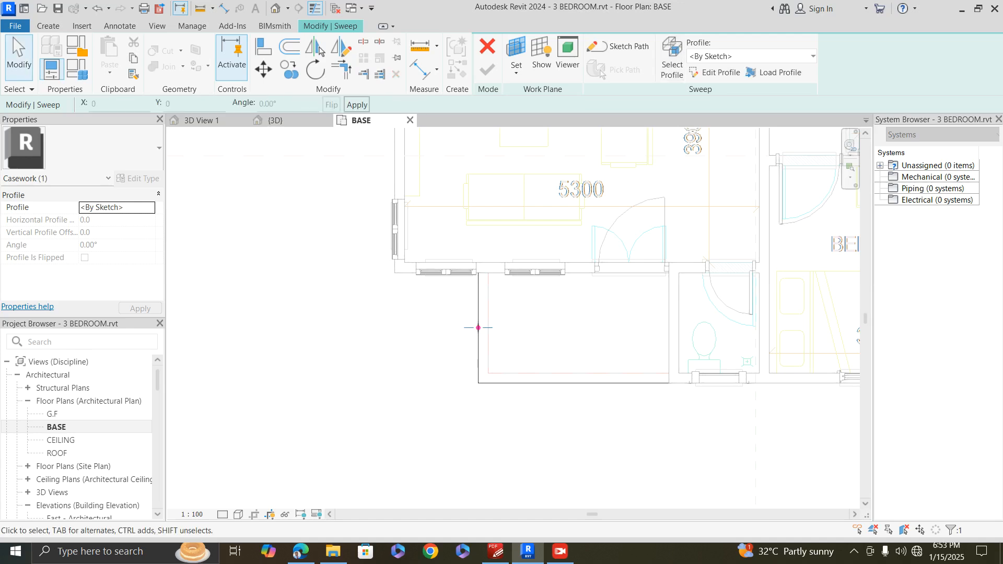
left_click(715, 72)
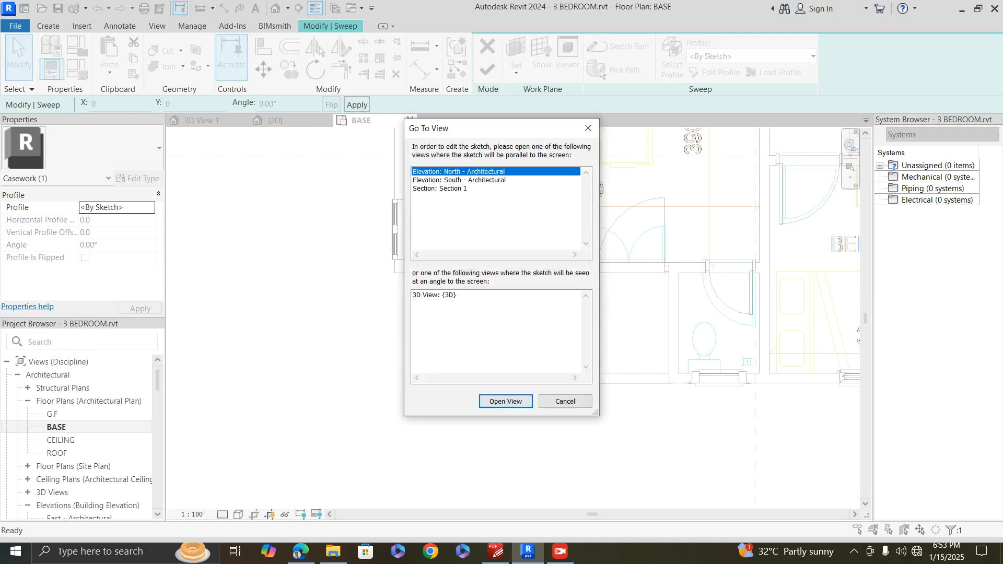
left_click(506, 402)
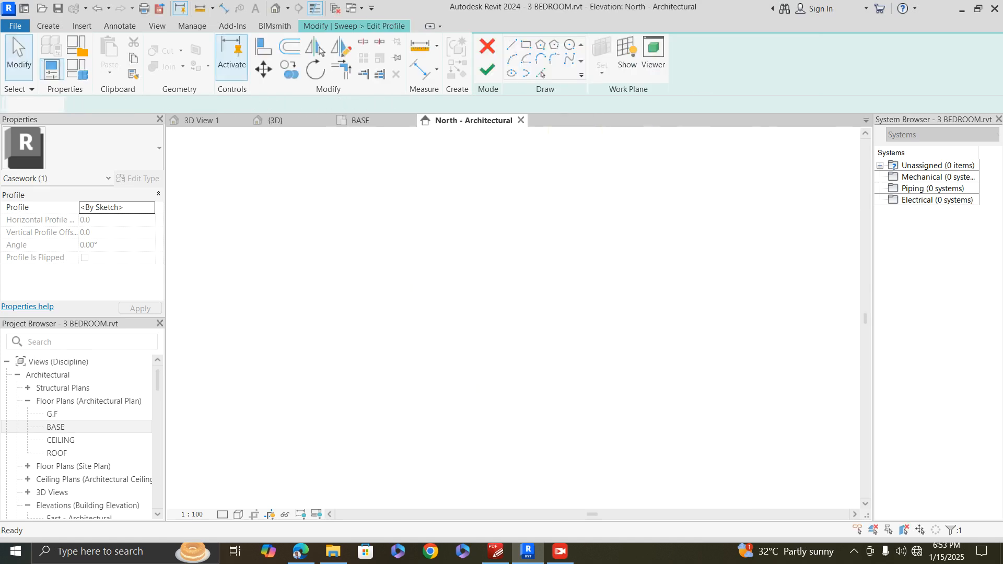
scroll(547, 405, "up", 4)
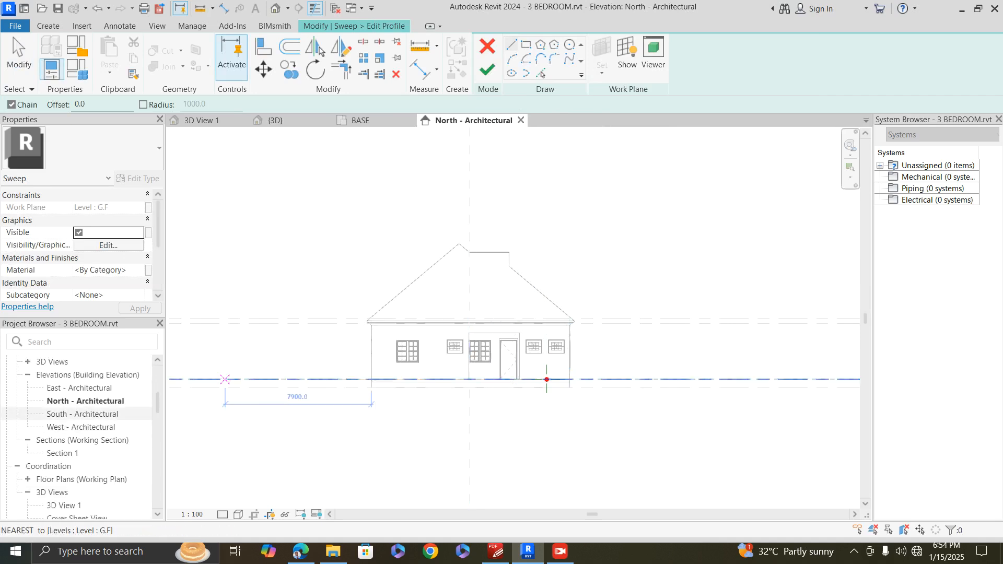
double_click(82, 414)
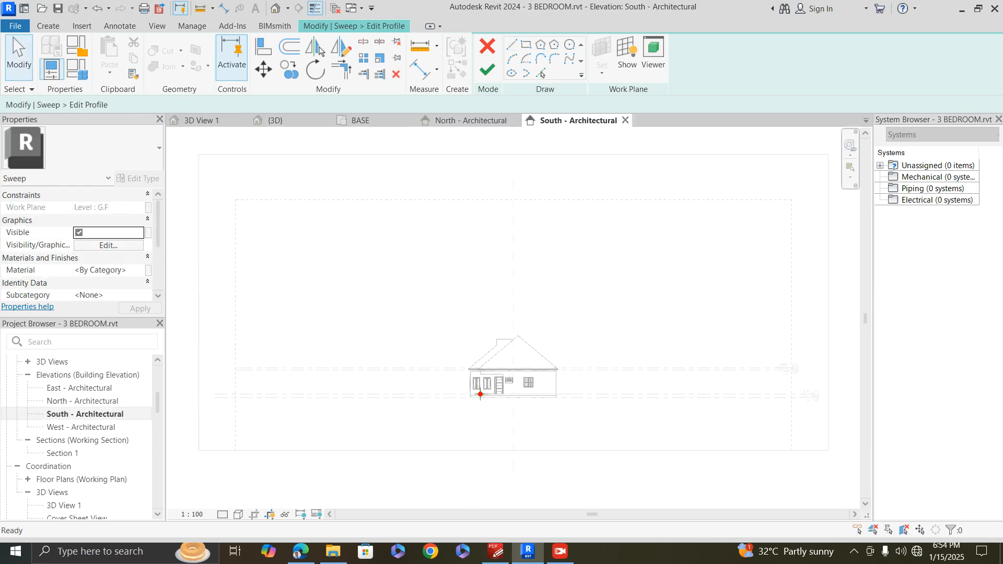
scroll(486, 397, "up", 9)
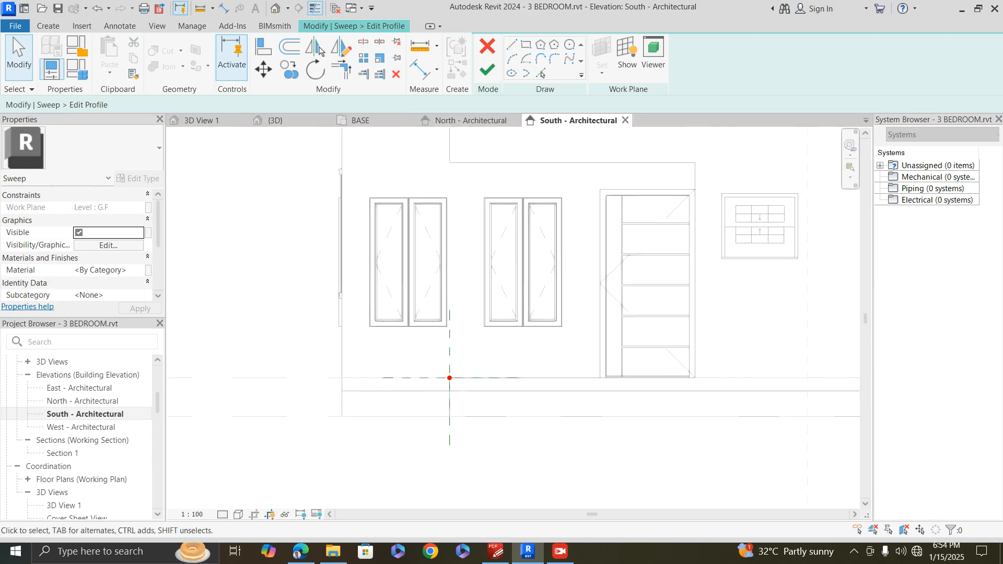
scroll(471, 399, "up", 2)
scroll(480, 386, "down", 1)
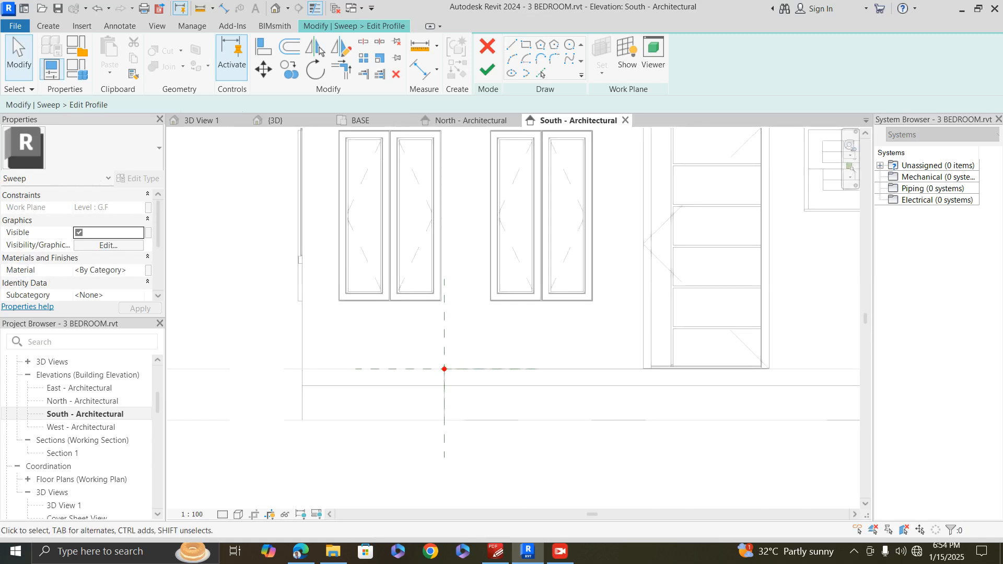
scroll(599, 356, "down", 2)
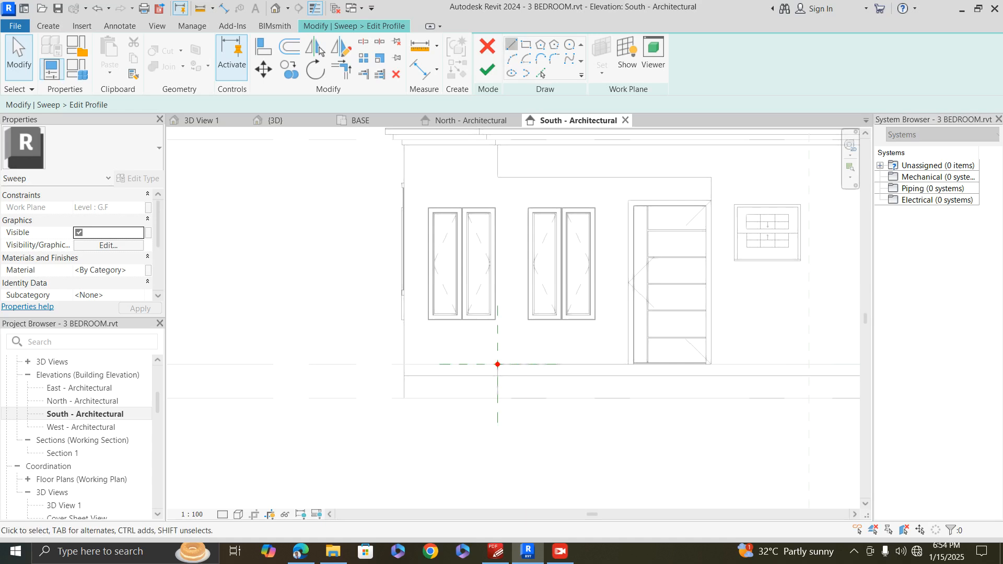
left_click(511, 45)
scroll(503, 392, "up", 2)
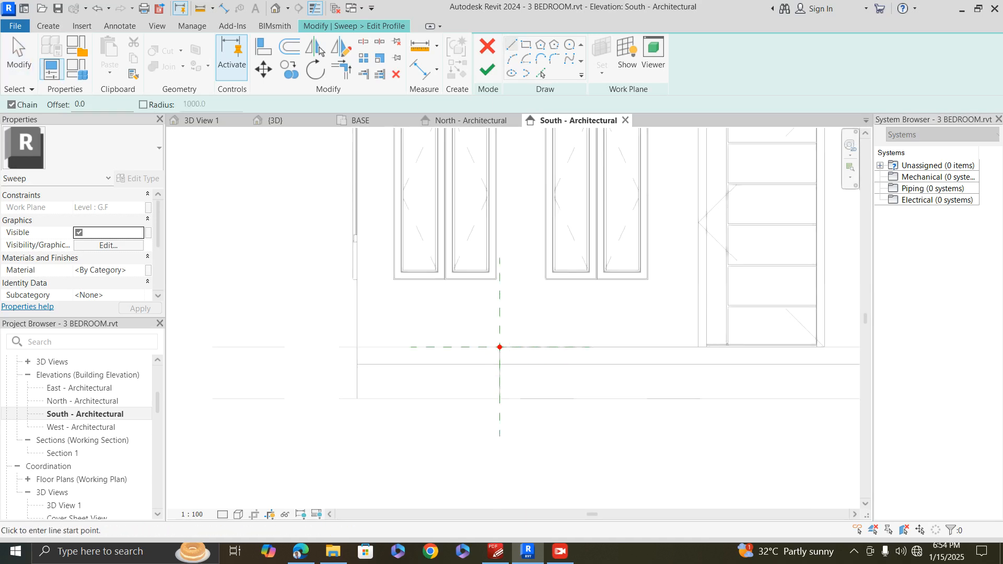
left_click(500, 347)
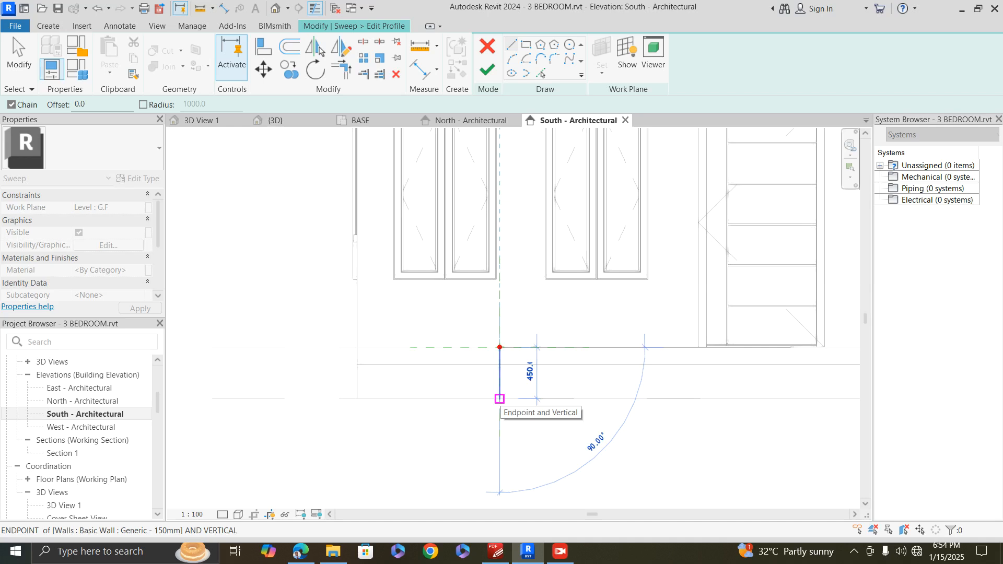
left_click(500, 399)
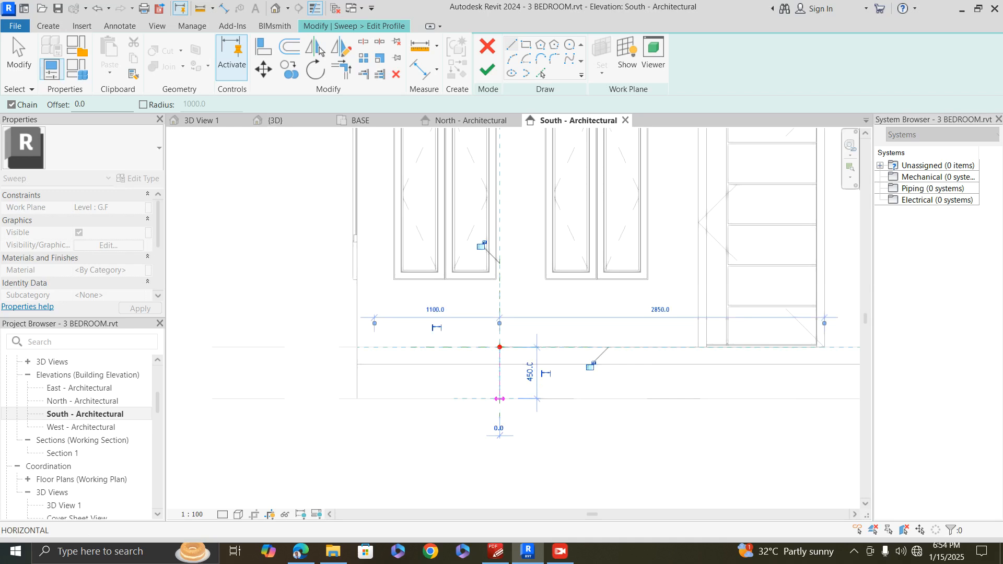
key("Escape")
scroll(494, 428, "up", 2)
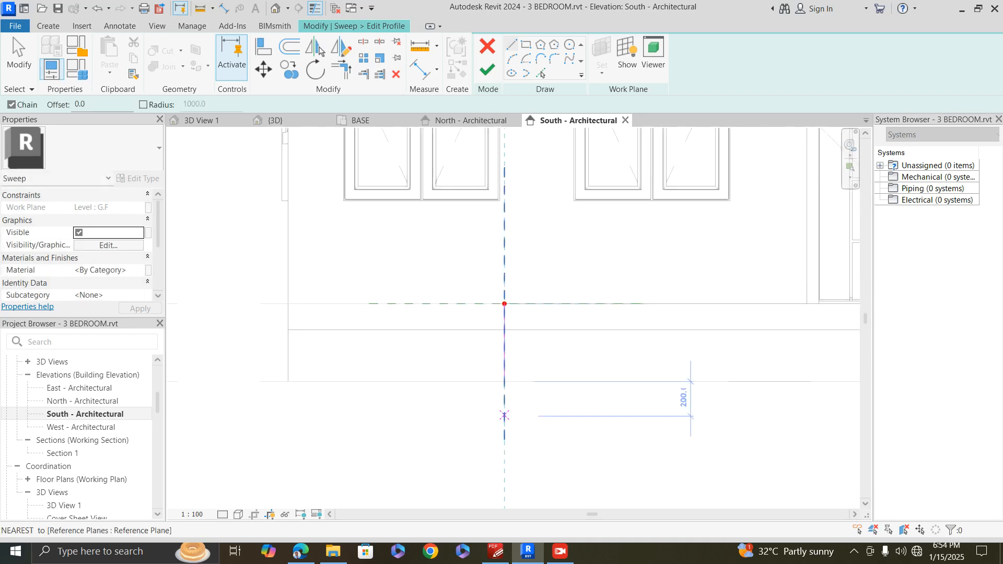
scroll(504, 361, "down", 3)
key("Escape")
left_click(451, 365)
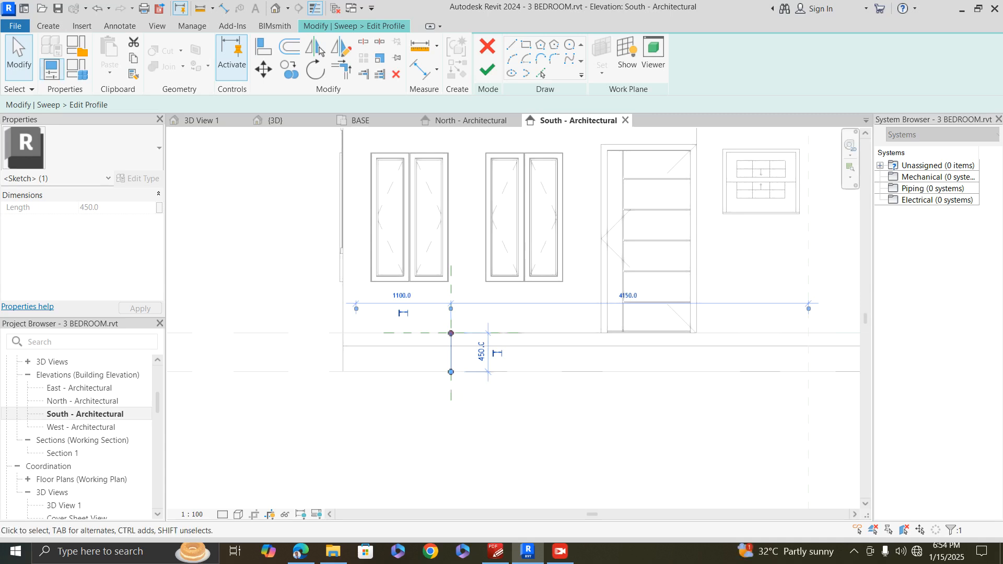
scroll(450, 352, "up", 4)
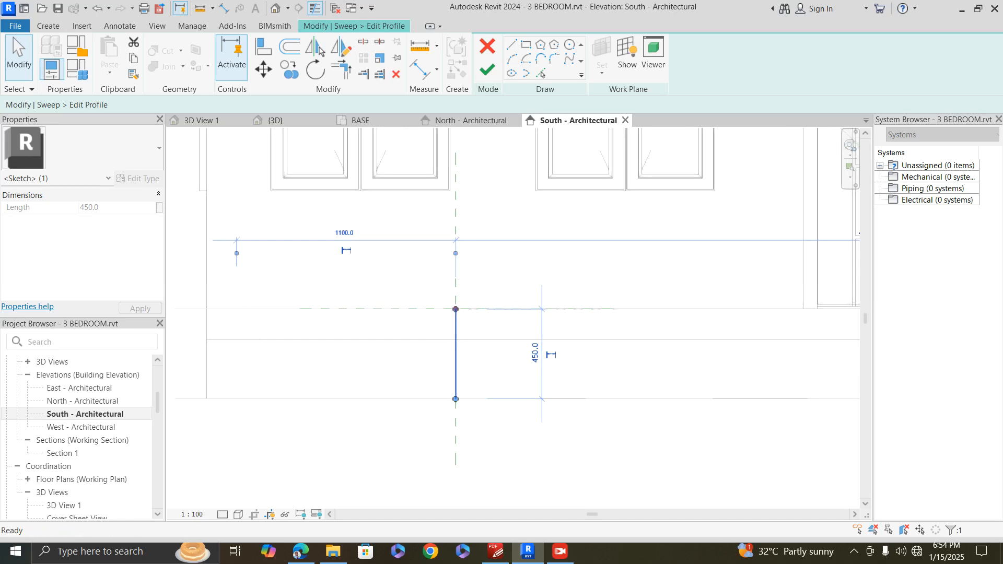
key("Delete")
- Sketch the profile's first riser 150 mm down from the origin point and its first tread 300 mm horizontally outward
left_click(512, 45)
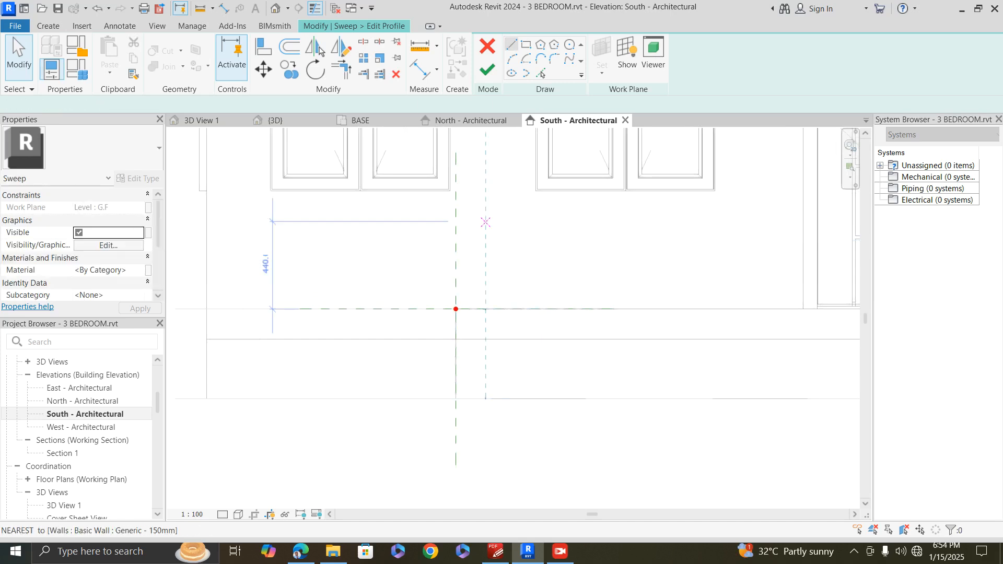
left_click(456, 308)
scroll(456, 312, "up", 2)
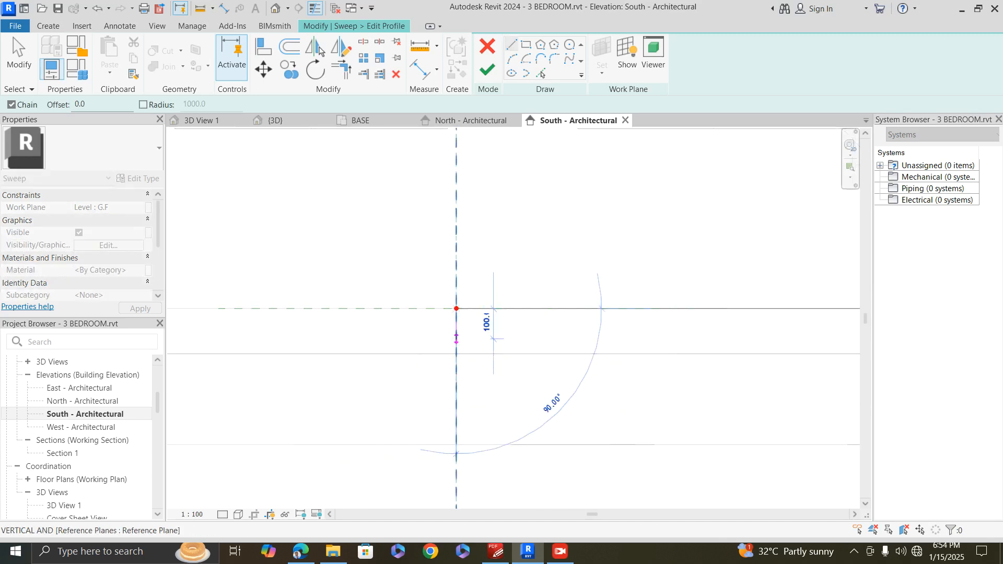
type("150")
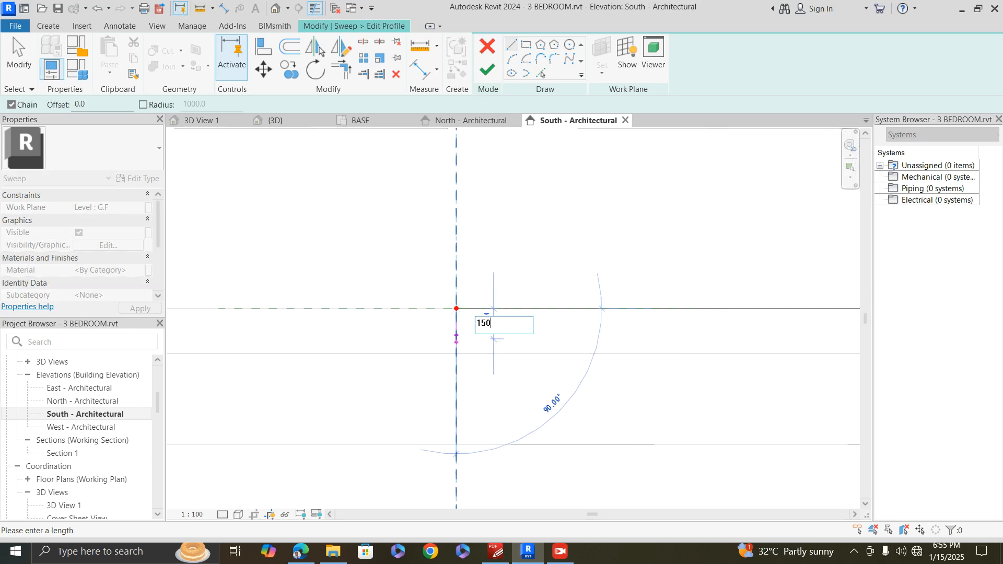
key("Return")
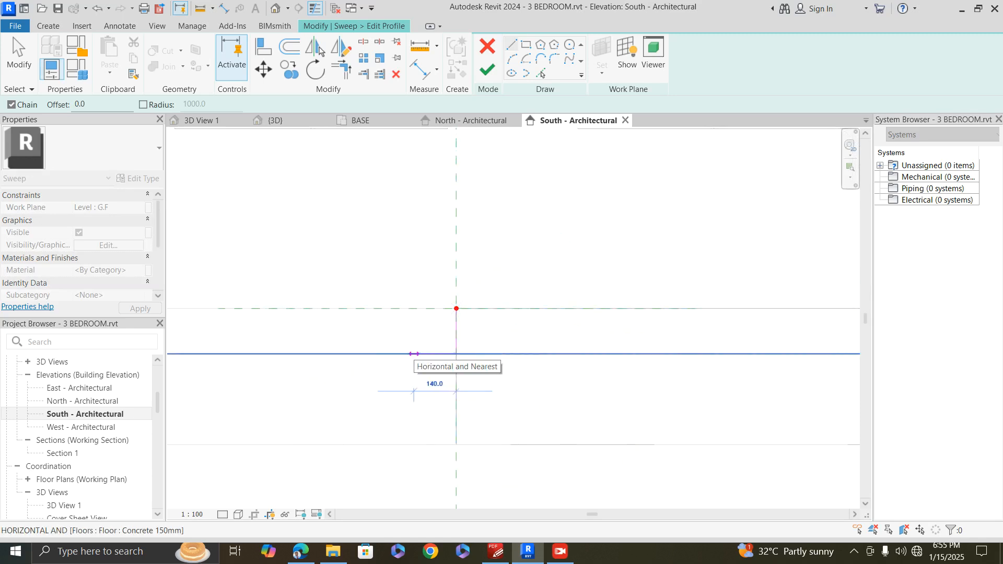
type("300")
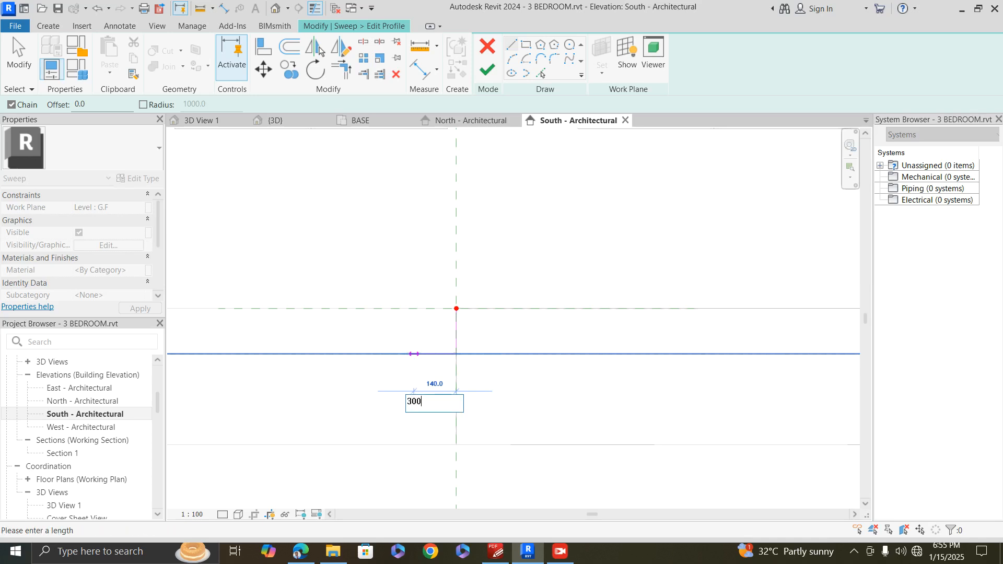
key("Return")
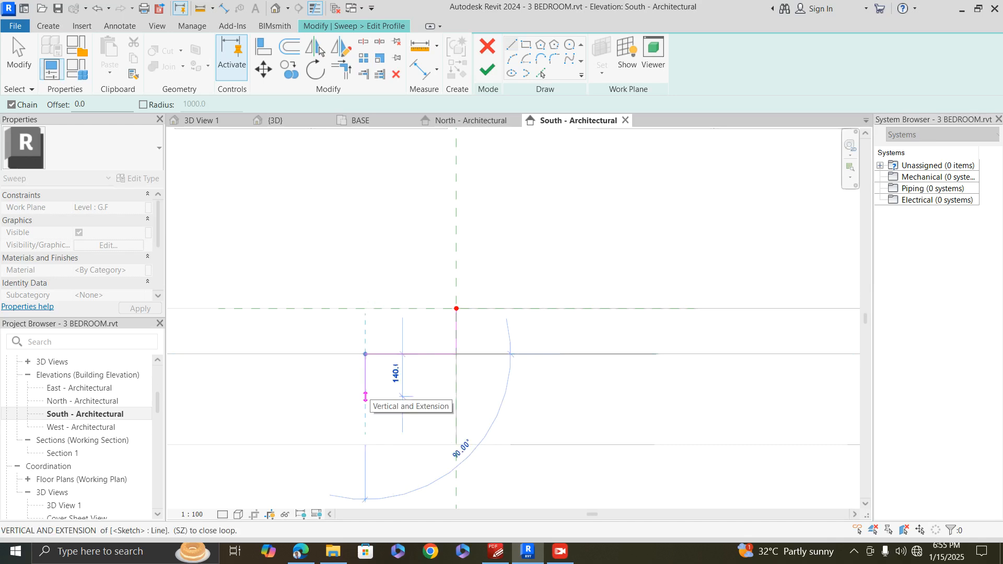
- Sketch the second riser 150 mm down, the second tread 300 mm outward and the last riser down to the BASE level
type("150")
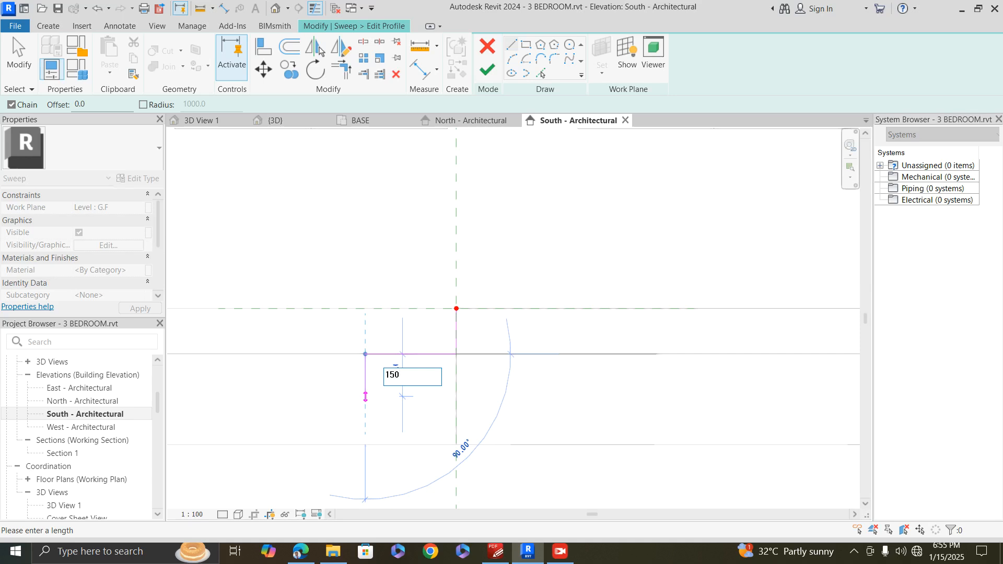
key("Return")
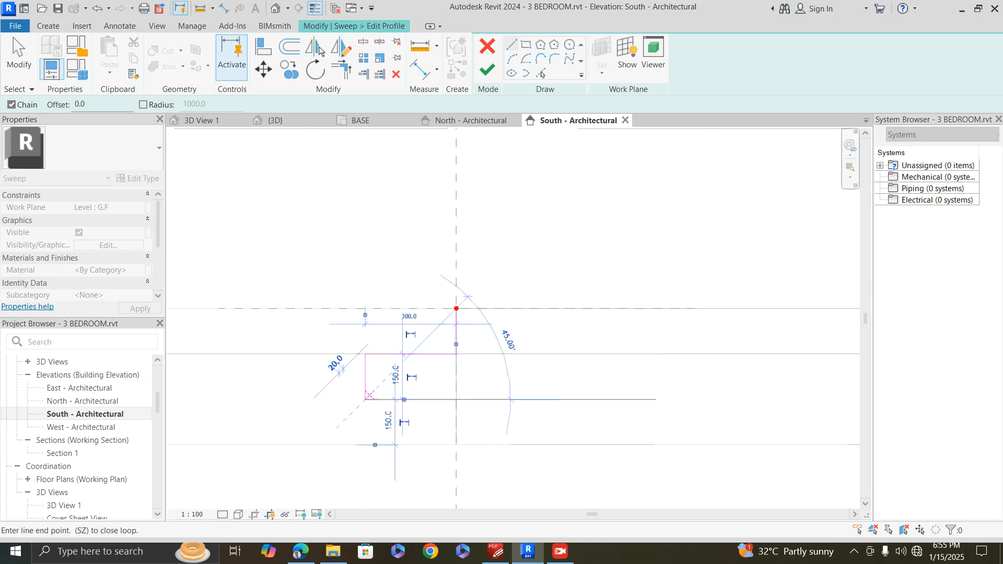
type("300")
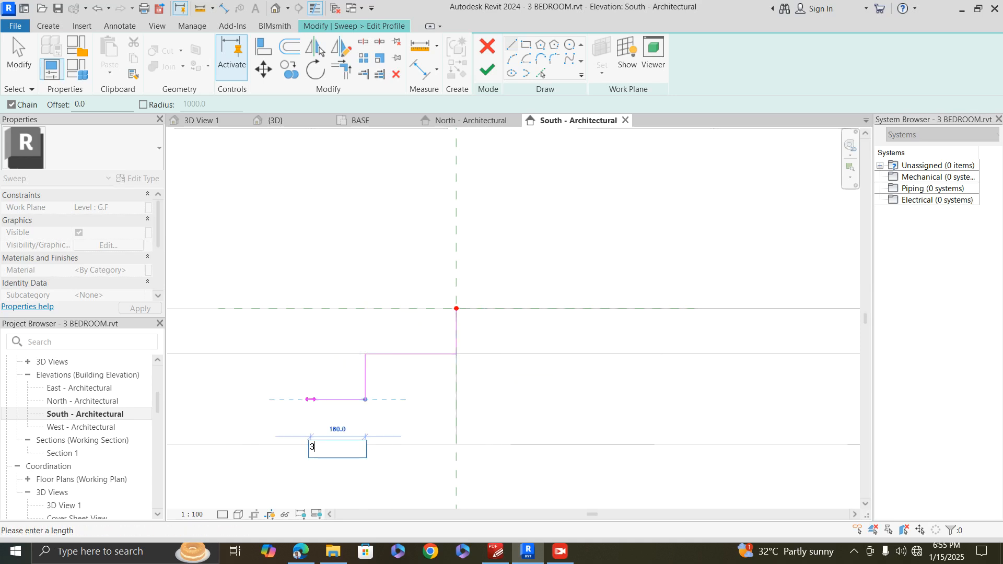
key("Return")
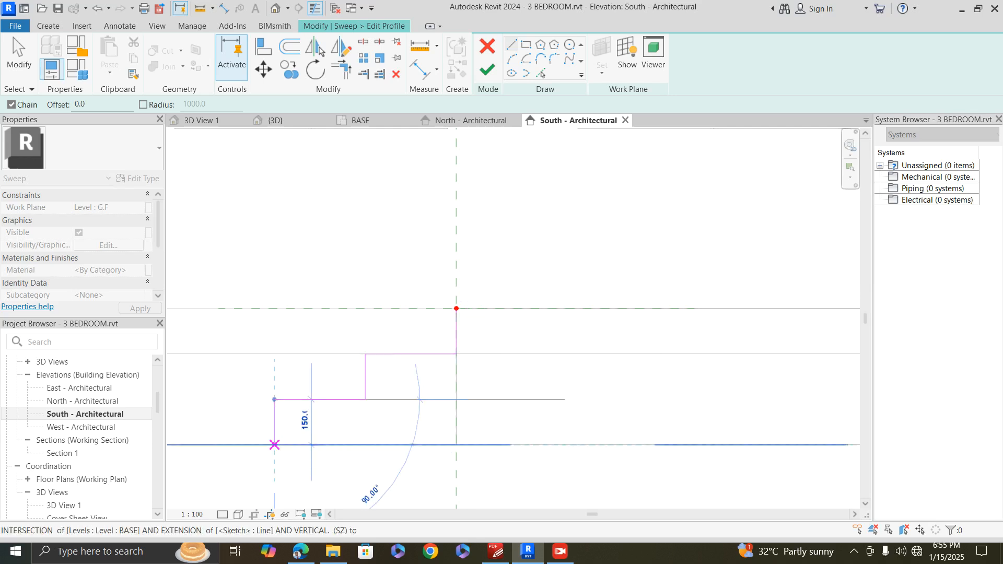
left_click(274, 445)
key("Escape")
key("Escape")
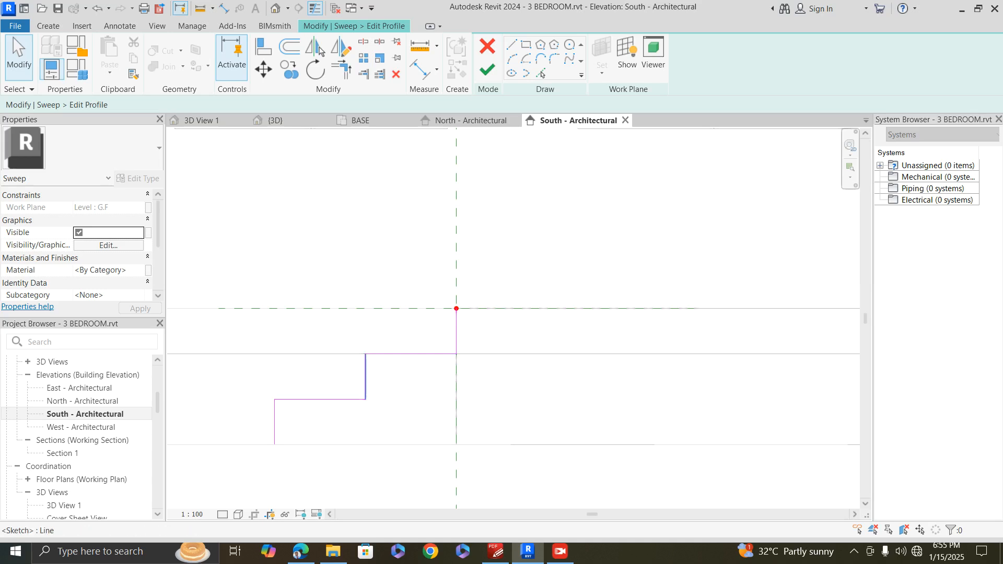
left_click(365, 392)
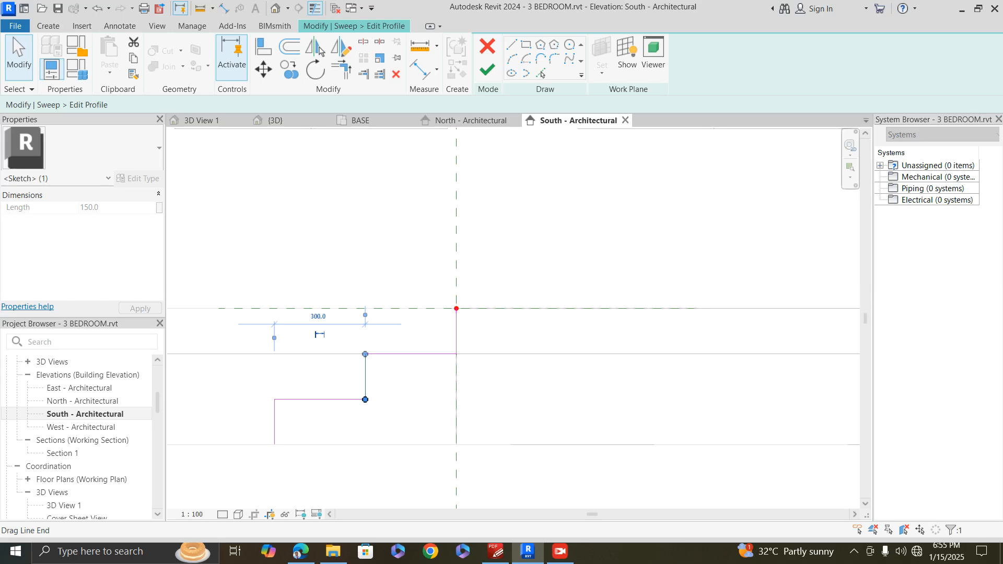
key("Escape")
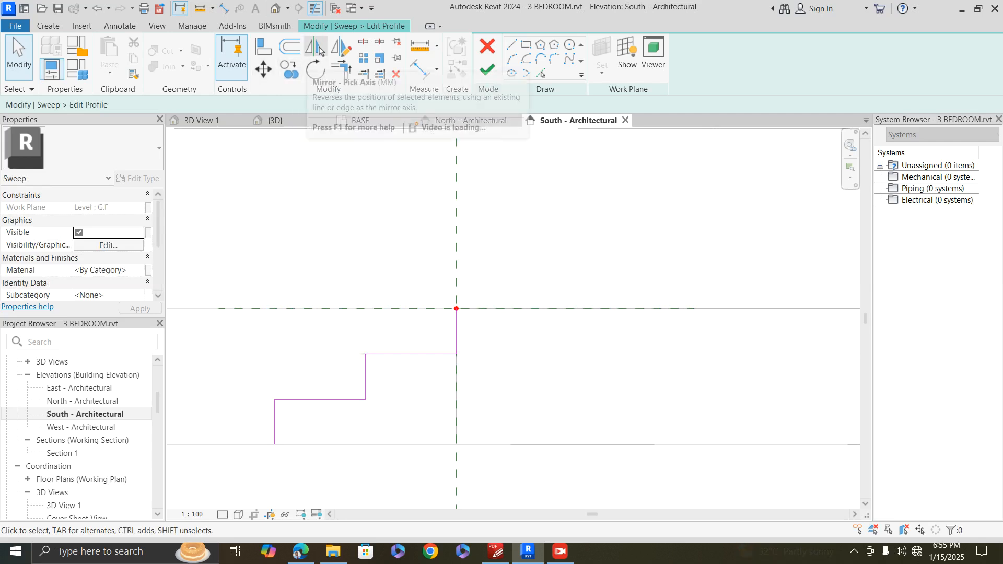
- Offset copies of the profile's two lower risers 40 mm inward toward the porch as guide lines
key("o")
key("f")
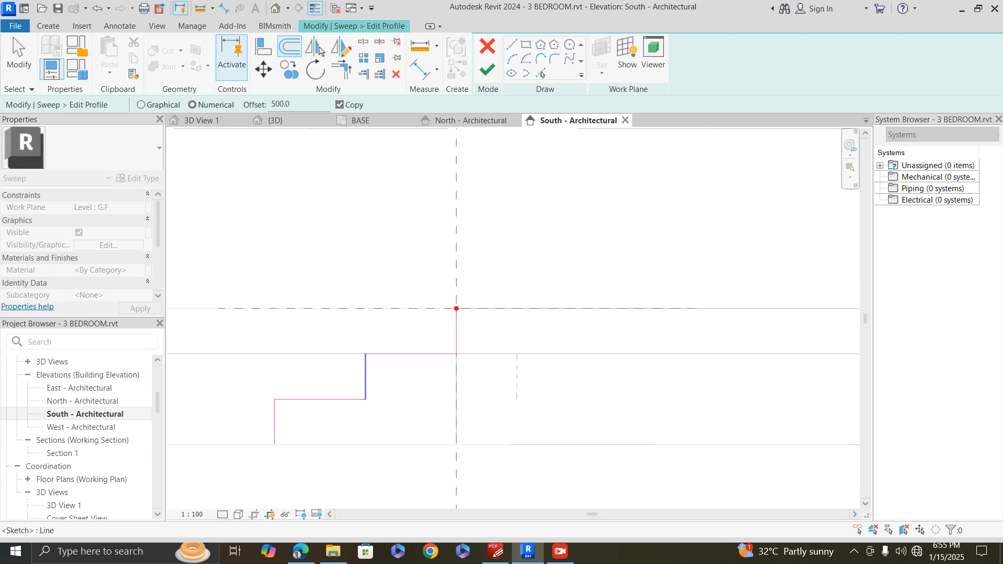
double_click(282, 104)
type("40")
left_click(367, 378)
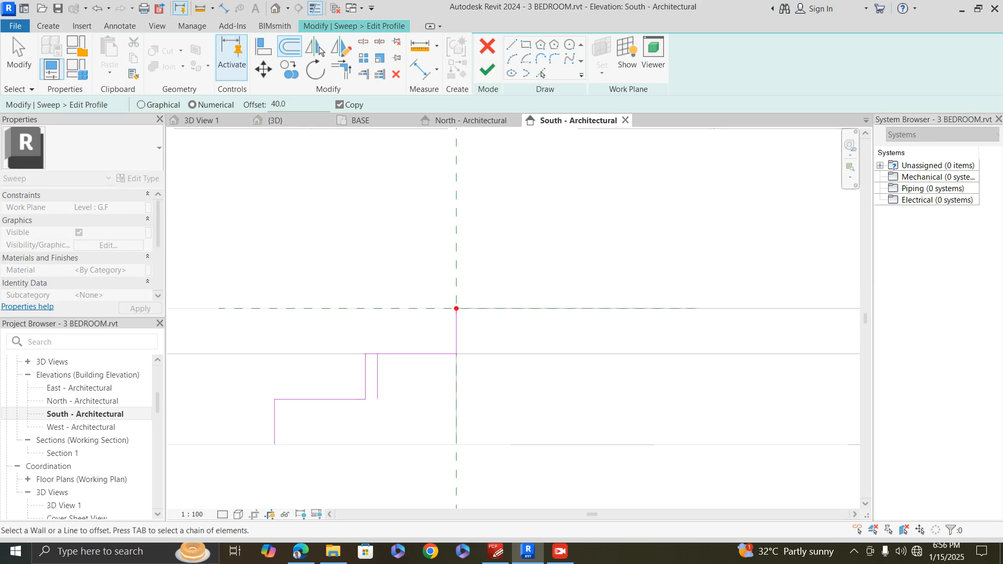
left_click(276, 423)
key("Escape")
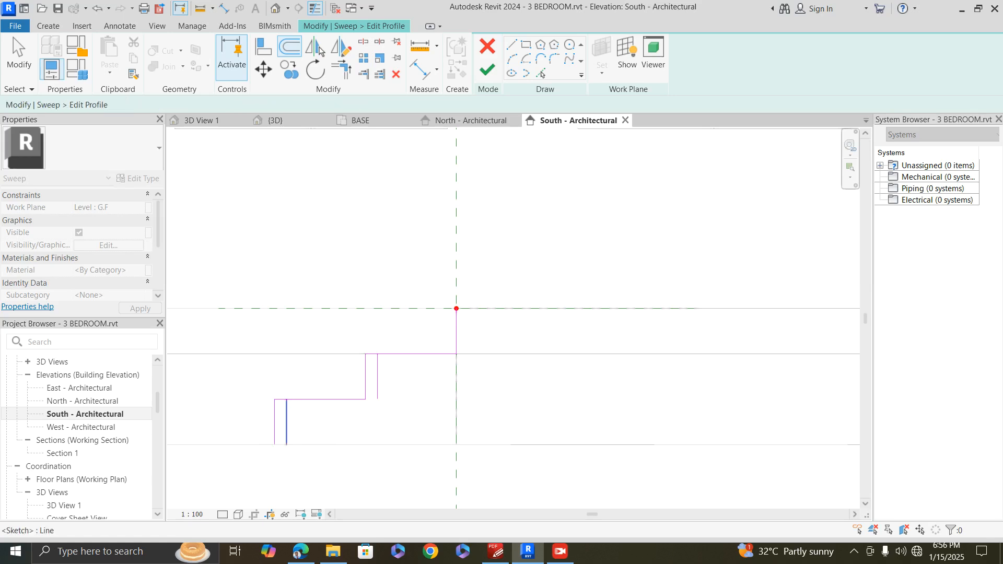
- Slant the two lower risers by moving their bottom endpoints 40 mm inward onto the guide lines
left_click(275, 441)
left_click_drag(274, 445, 286, 445)
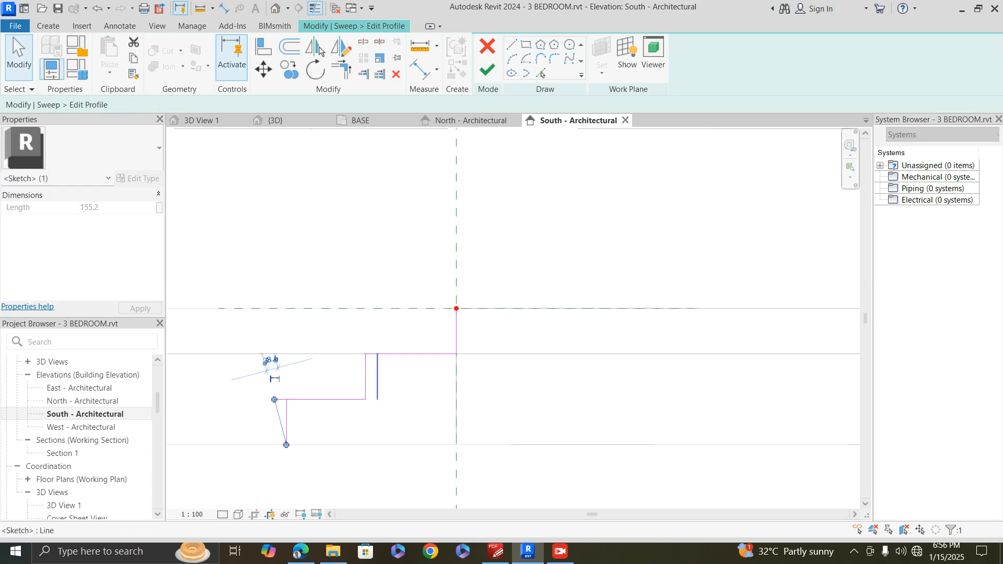
left_click(365, 394)
left_click_drag(365, 400, 377, 400)
key("Escape")
- Delete both offset guide lines and trim the lower tread to meet the slanted riser above it at a corner
left_click(378, 379)
key("Delete")
left_click(286, 424)
key("Delete")
key("t")
key("r")
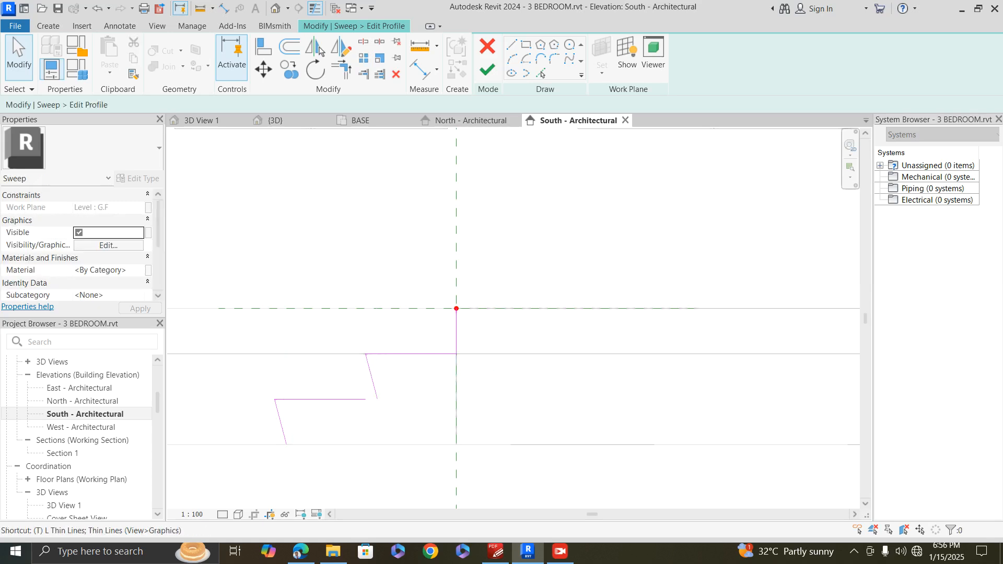
left_click(319, 400)
left_click(372, 377)
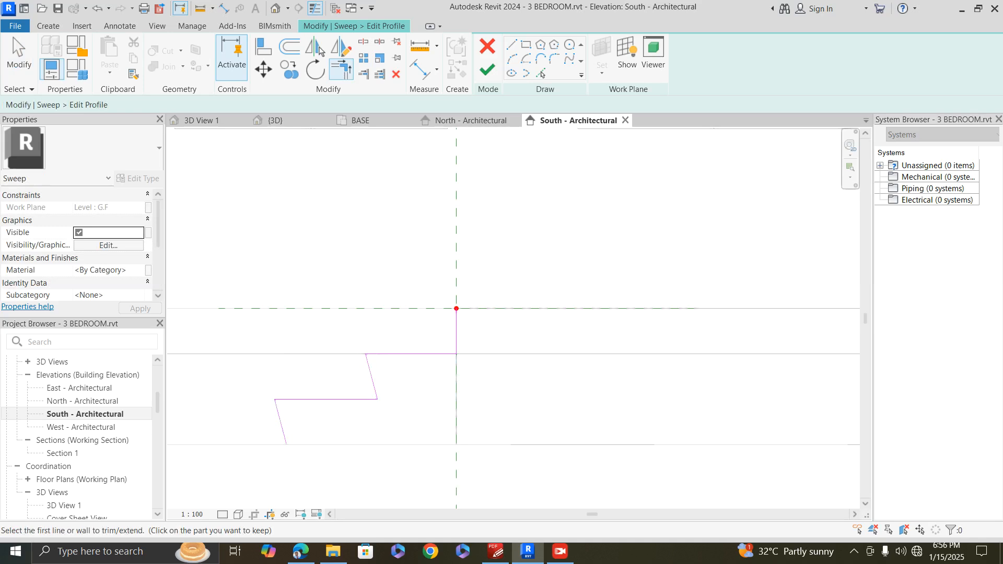
- Close the profile with a 560 mm base line and a vertical up to the first tread, and delete the riser line above that tread
scroll(456, 382, "down", 1)
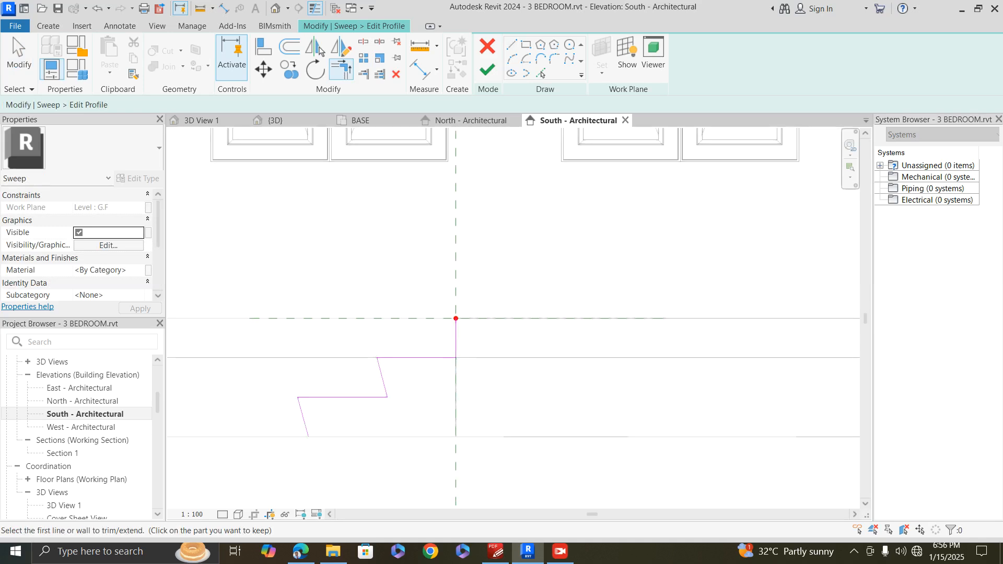
left_click(512, 44)
left_click(309, 436)
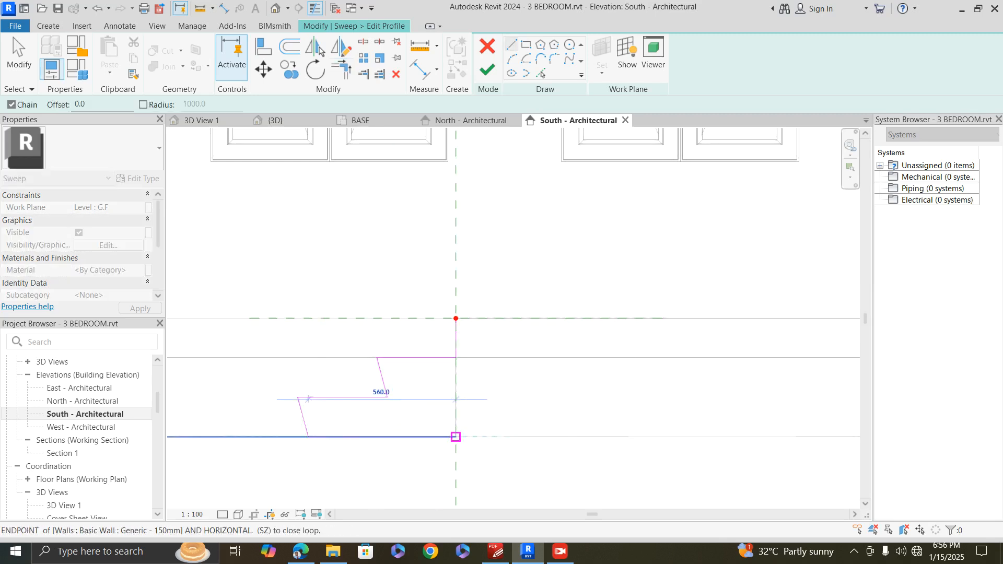
left_click(456, 437)
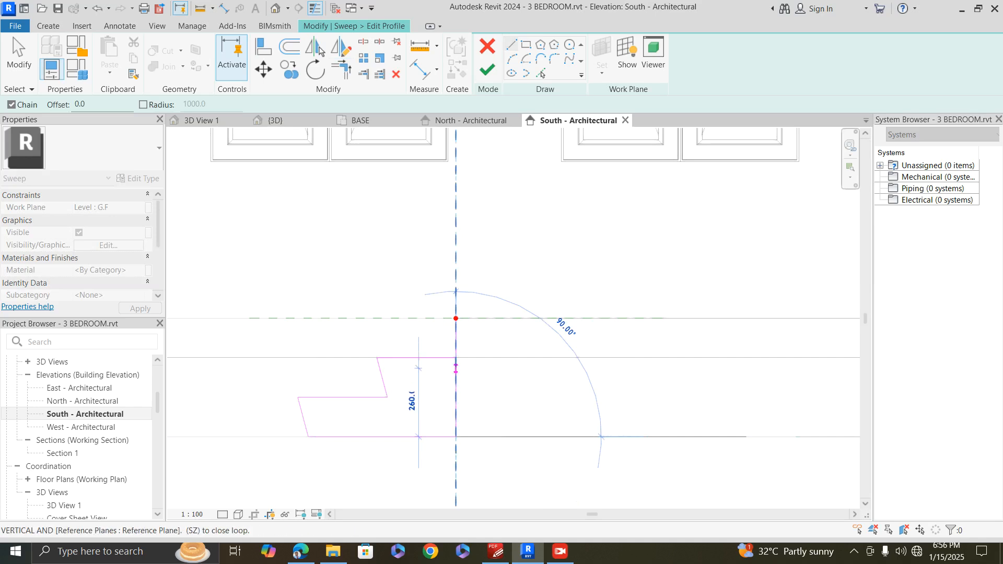
left_click(456, 358)
key("Escape")
left_click(455, 329)
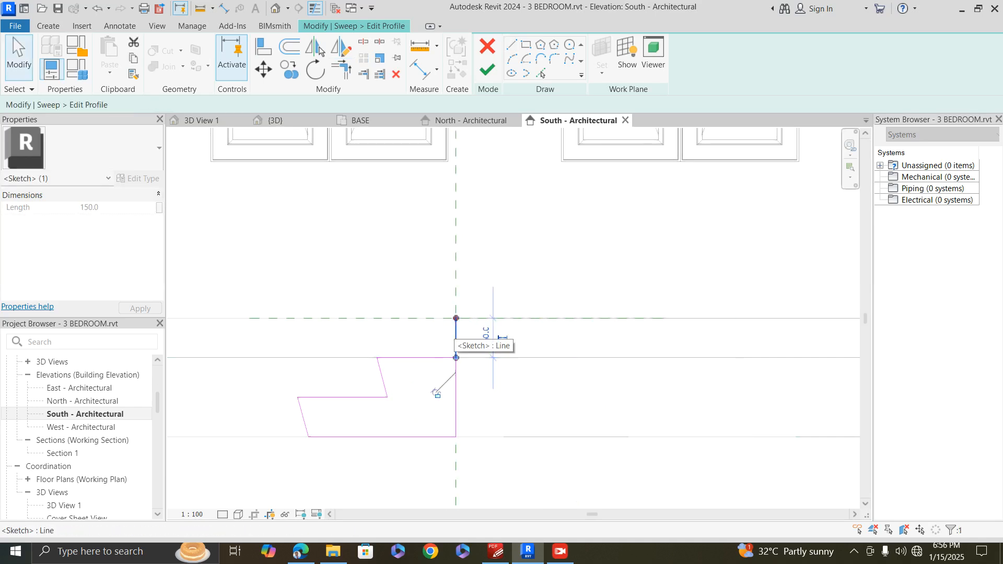
key("Delete")
- Finish the stepped profile, the sweep and the in-place Entrance Step model
scroll(471, 383, "down", 1)
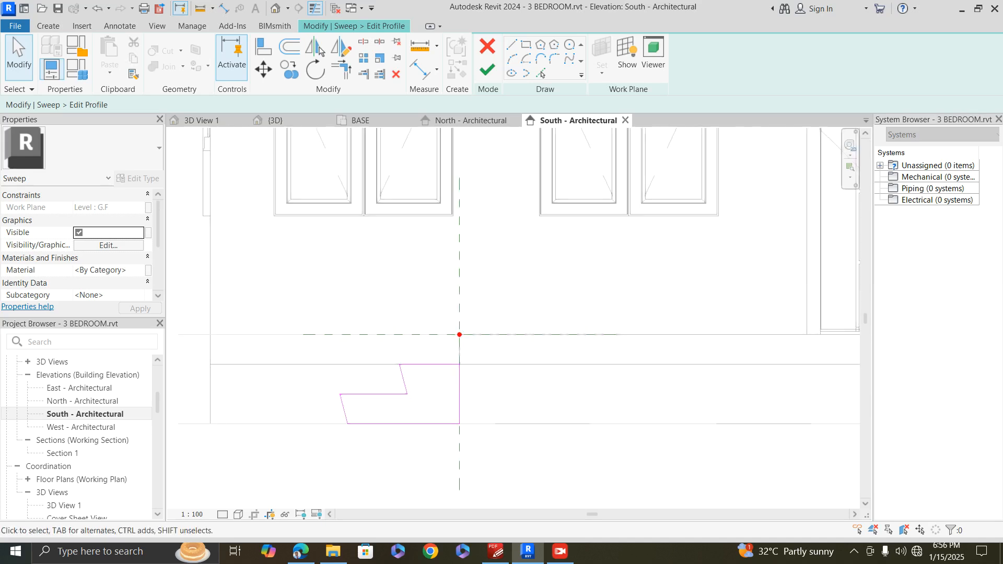
scroll(339, 397, "down", 1)
scroll(339, 398, "down", 1)
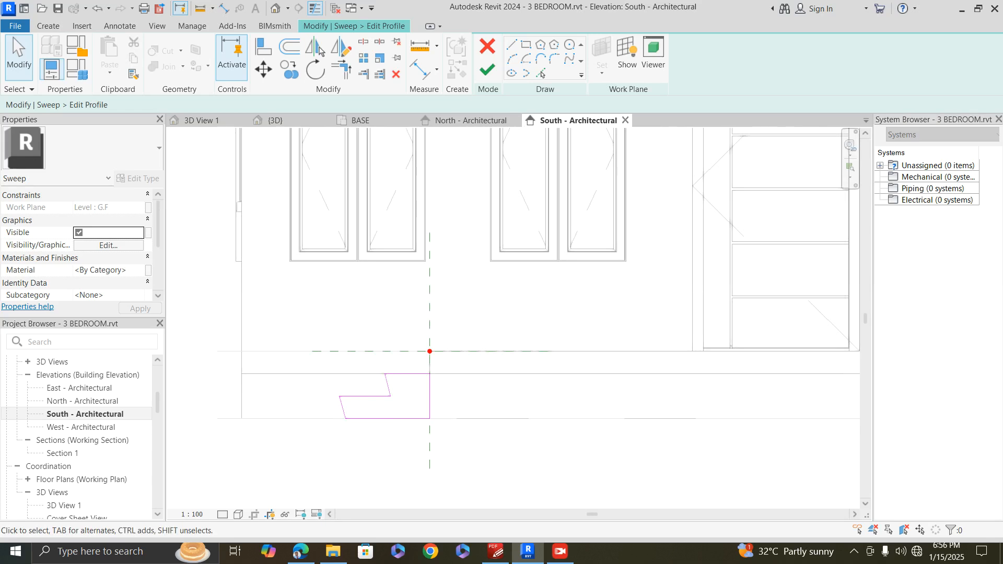
left_click(486, 70)
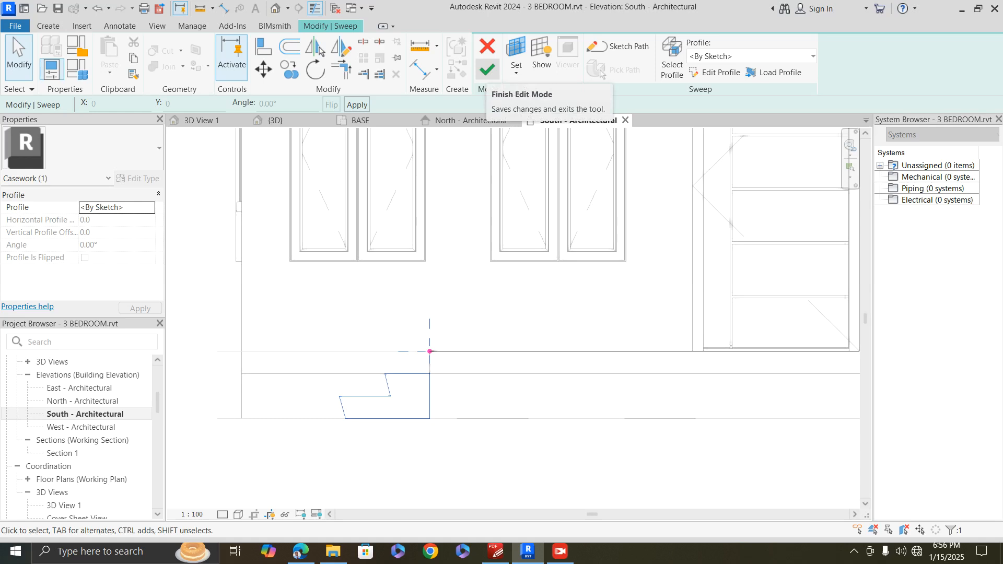
left_click(487, 70)
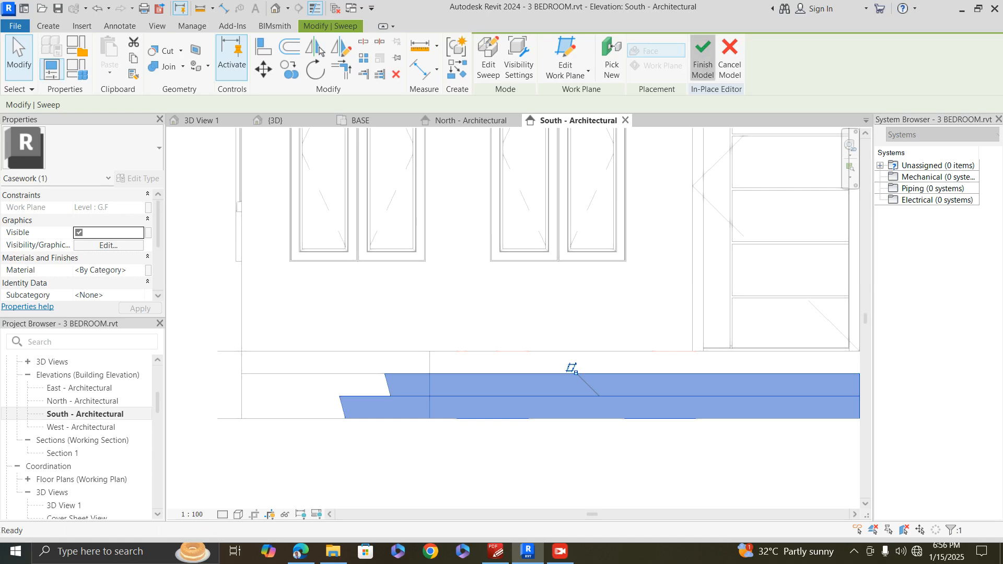
left_click(703, 58)
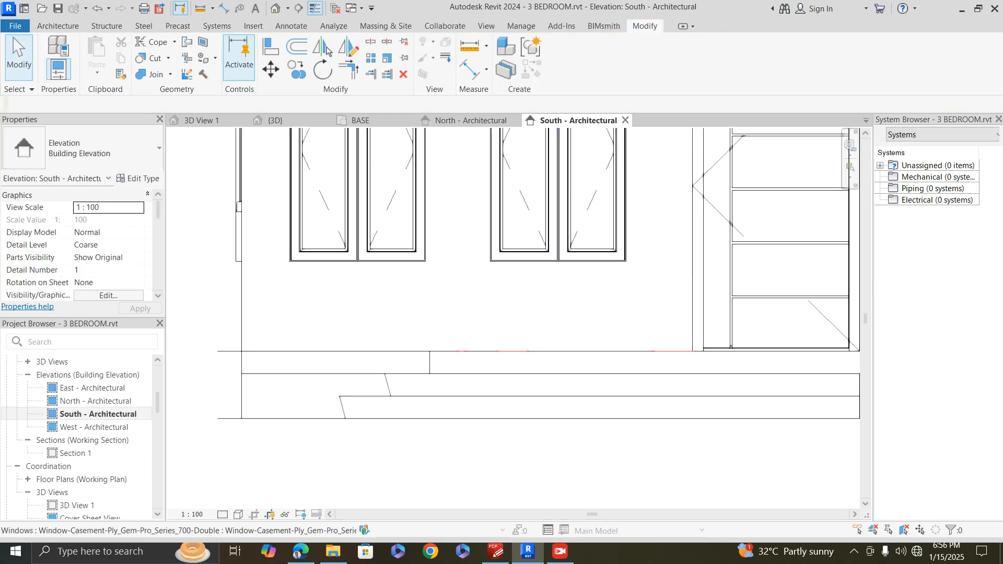
- Examine the entrance steps around the porch in the default 3D view, close up and with the whole house
key("3")
key("d")
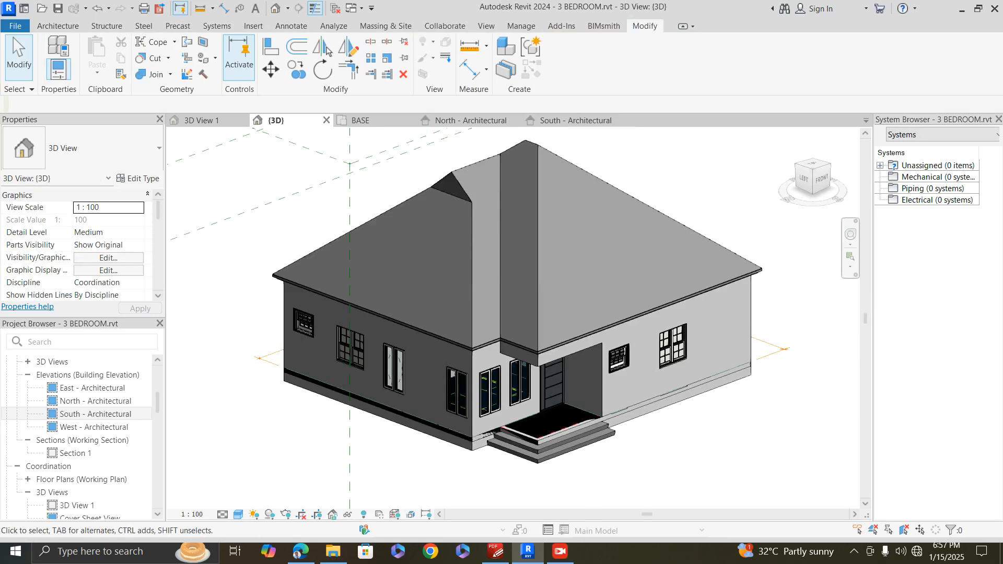
scroll(543, 459, "up", 6)
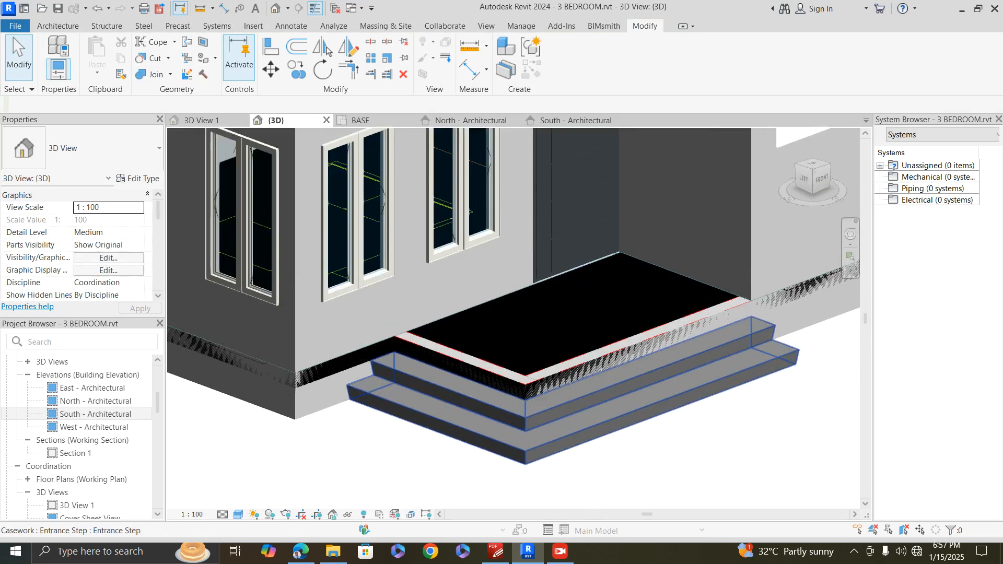
scroll(769, 318, "up", 1)
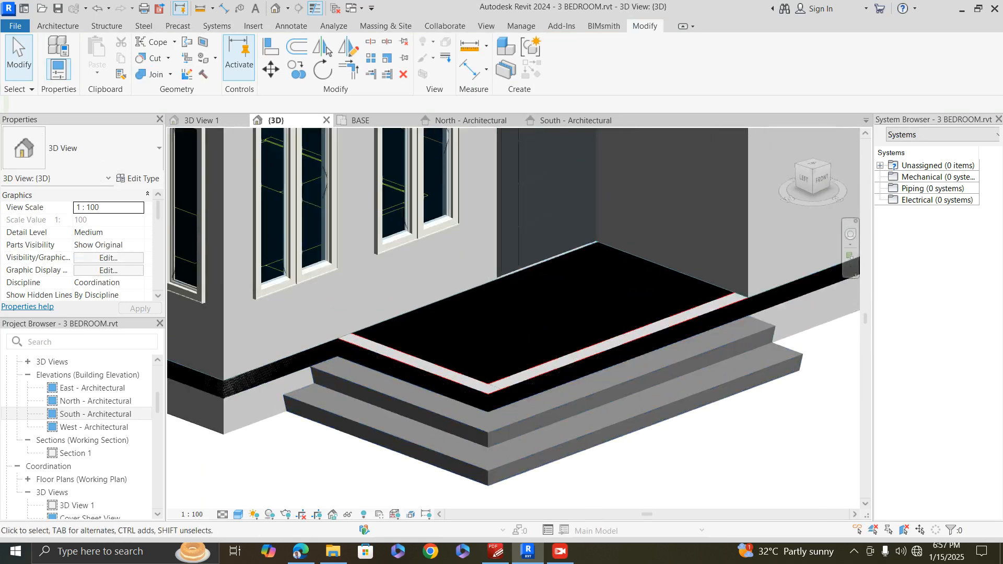
scroll(534, 418, "down", 5)
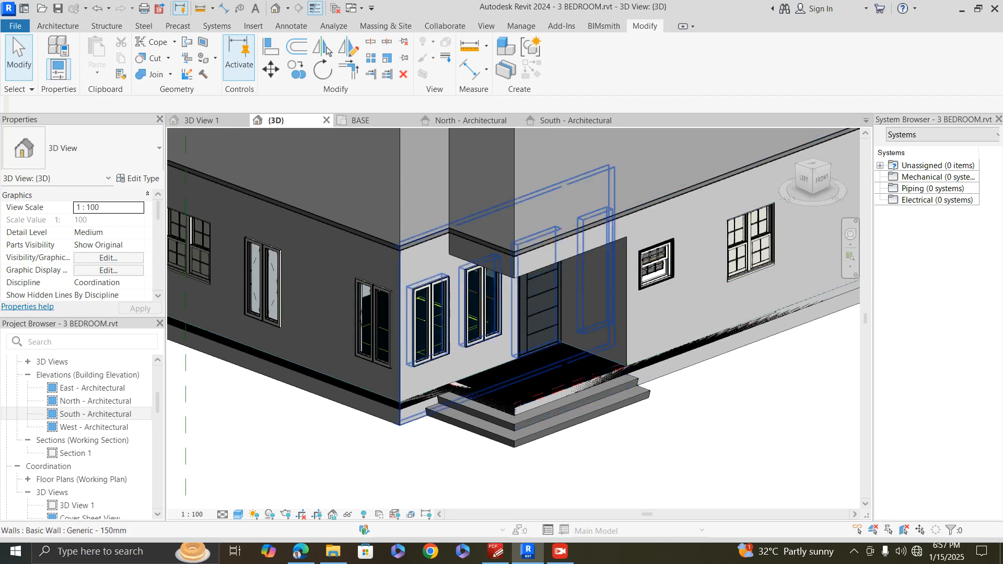
scroll(624, 430, "down", 2)
scroll(557, 418, "down", 2)
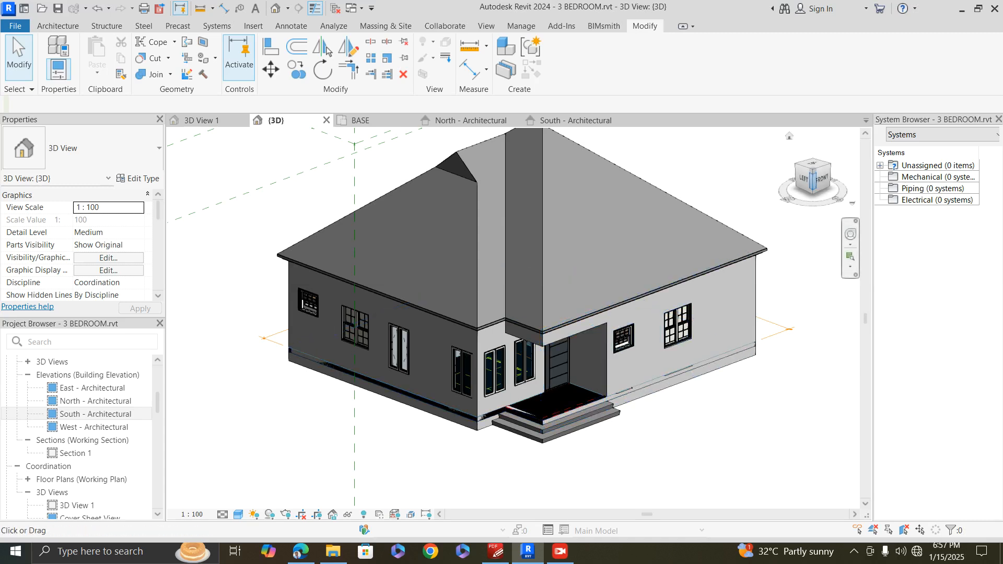
- Start a horizontal wall reveal of the Reveal type, facing the front of the house in the 3D view
left_click(822, 179)
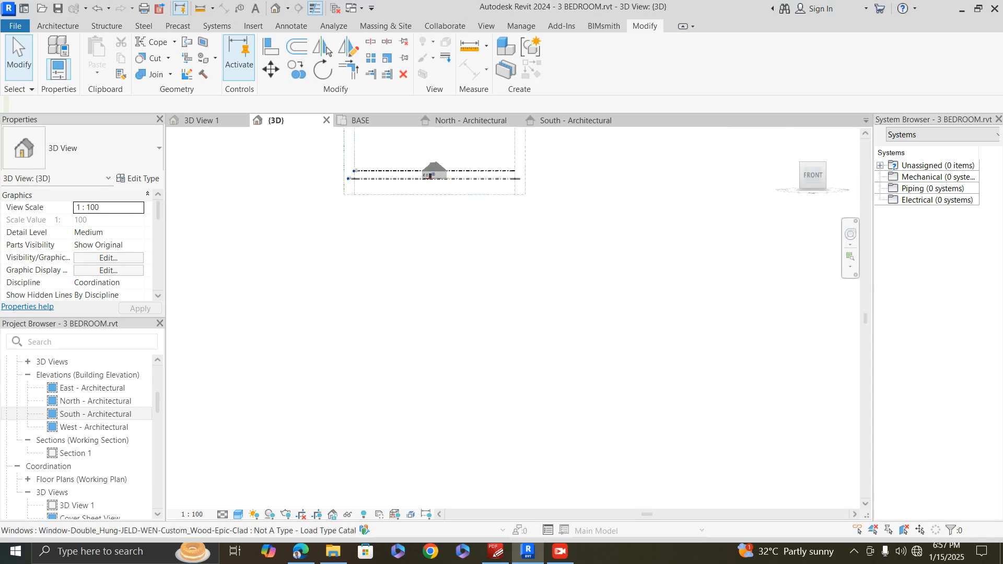
scroll(418, 449, "up", 5)
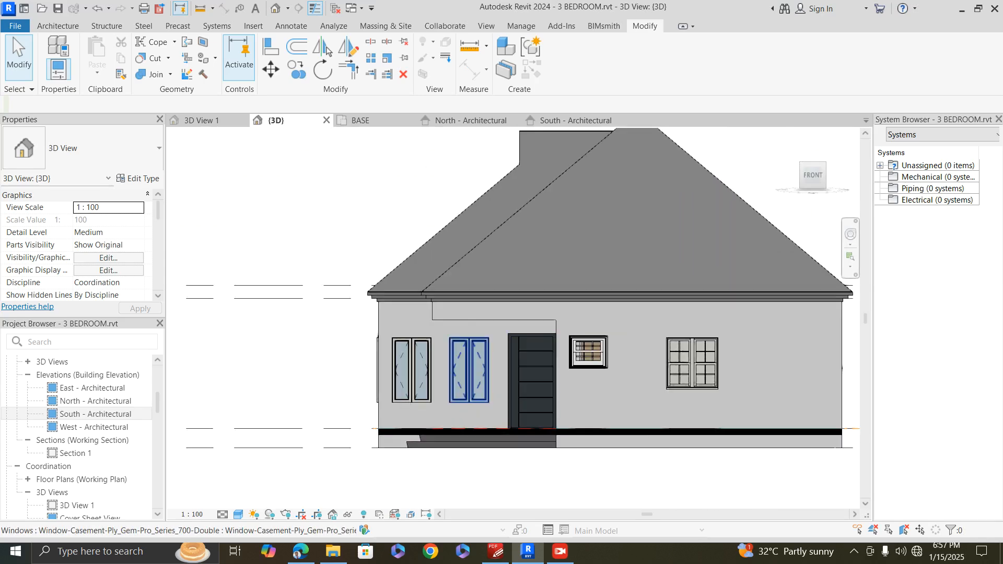
left_click(57, 25)
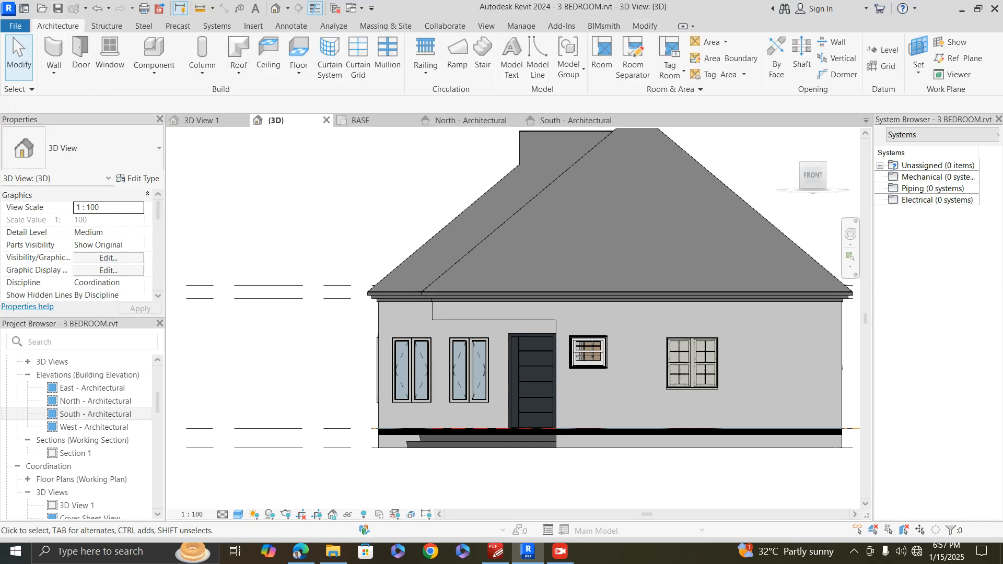
left_click(54, 73)
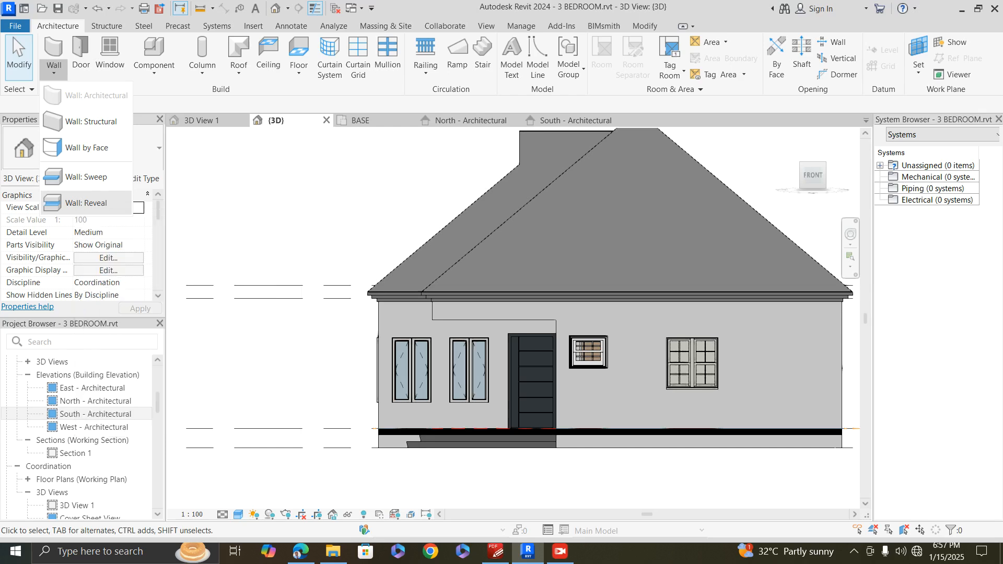
left_click(87, 203)
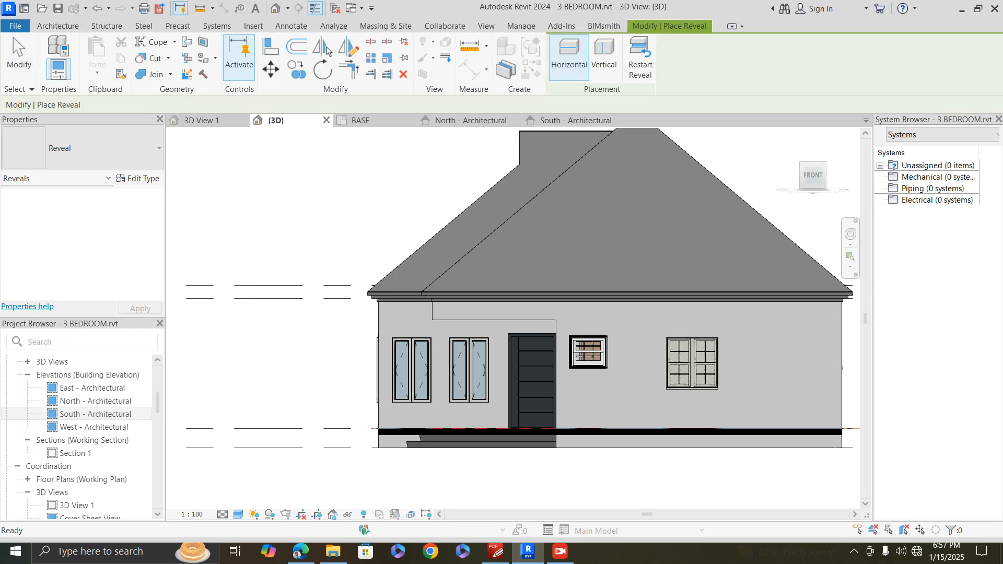
left_click(113, 148)
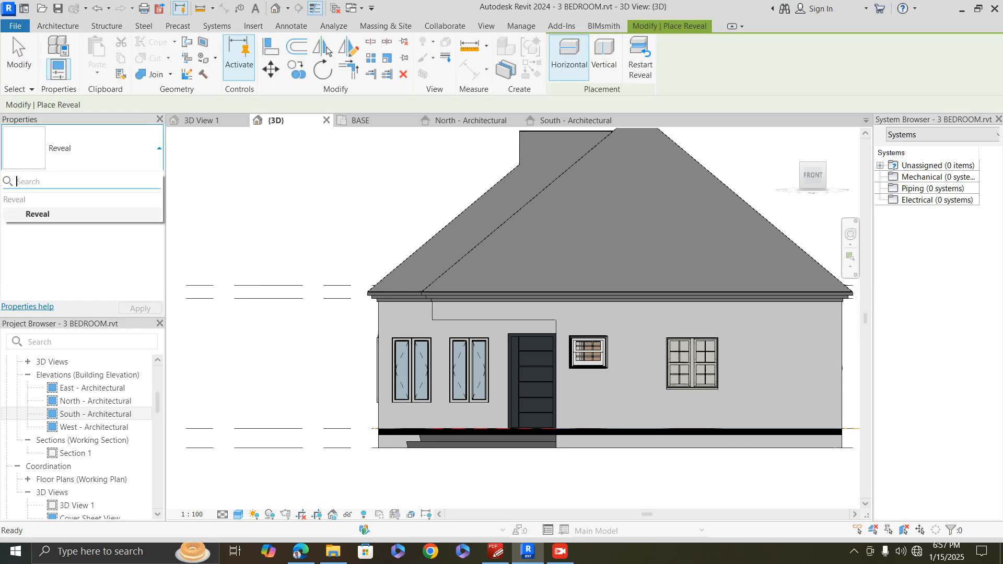
left_click(112, 149)
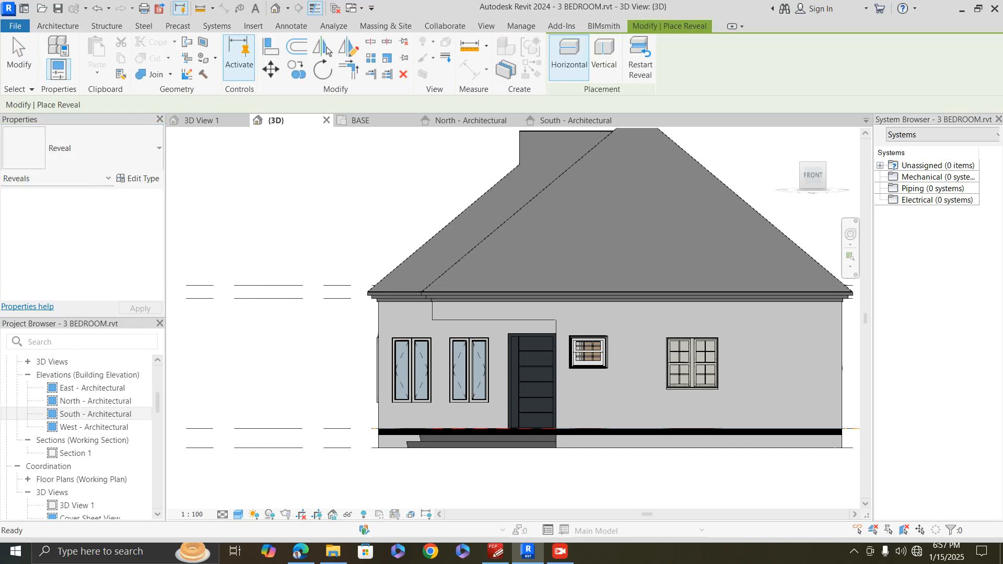
- Accept the Reveal type's properties with a default setback of 0.0
left_click(137, 178)
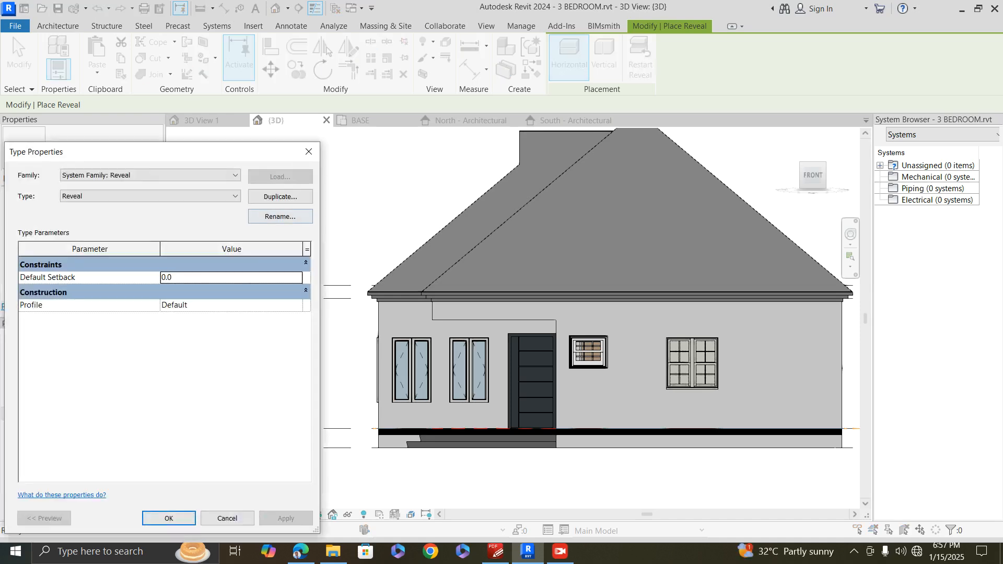
left_click(209, 278)
left_click(209, 277)
double_click(167, 277)
key("Return")
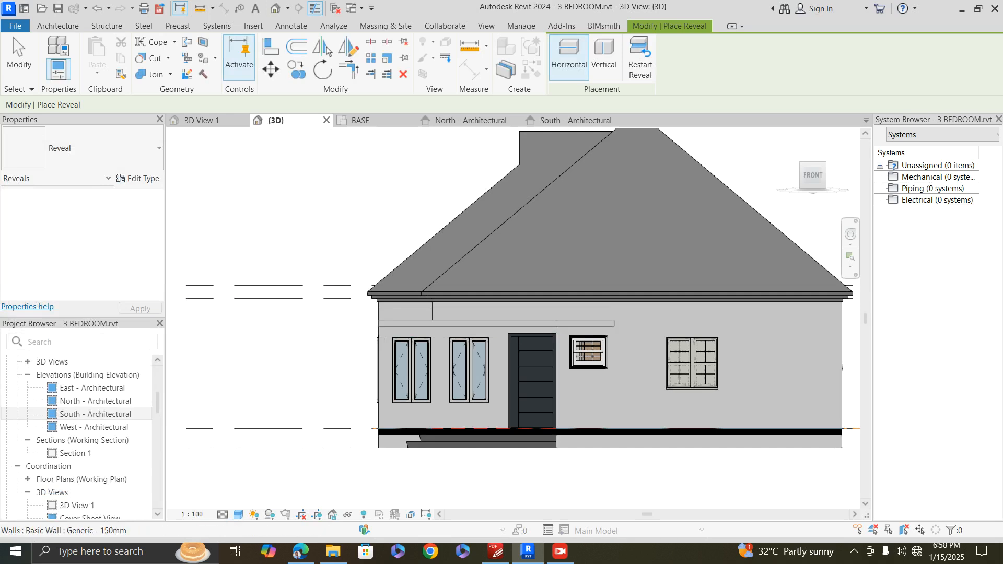
- Place the horizontal reveal along the front wall above the casement windows and door, about 2800 mm above the BASE level
scroll(405, 322, "up", 4)
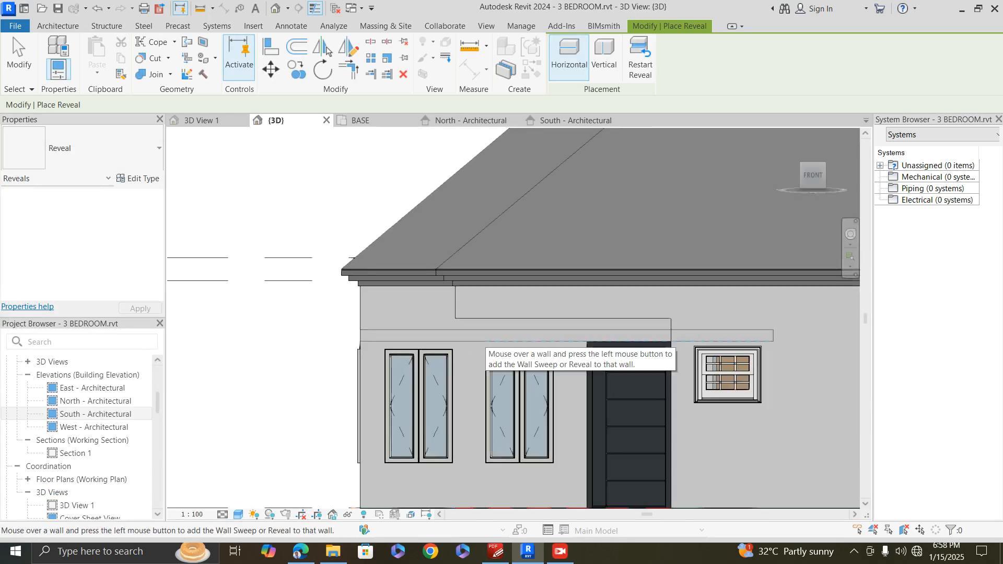
scroll(486, 340, "down", 1)
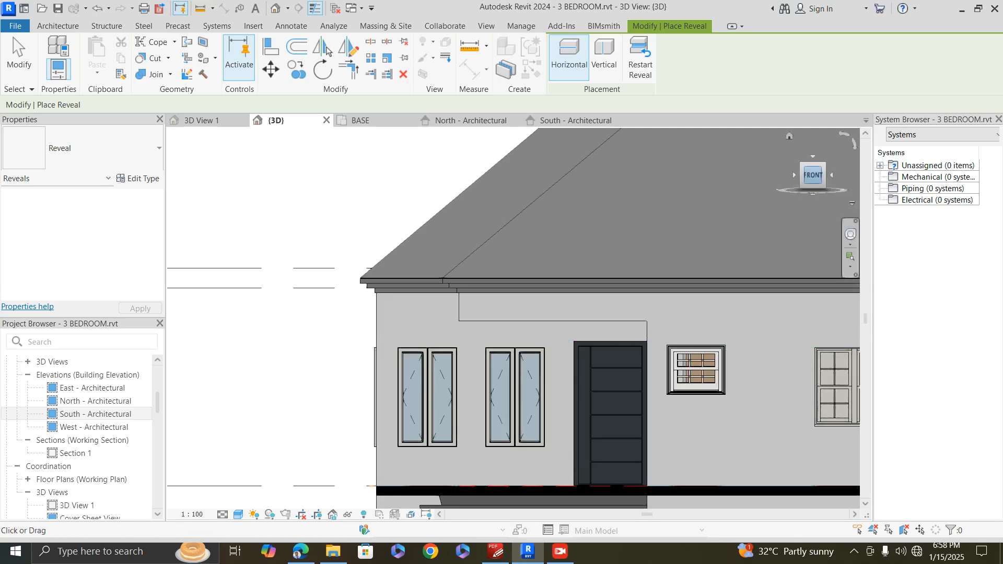
left_click_drag(813, 175, 827, 183)
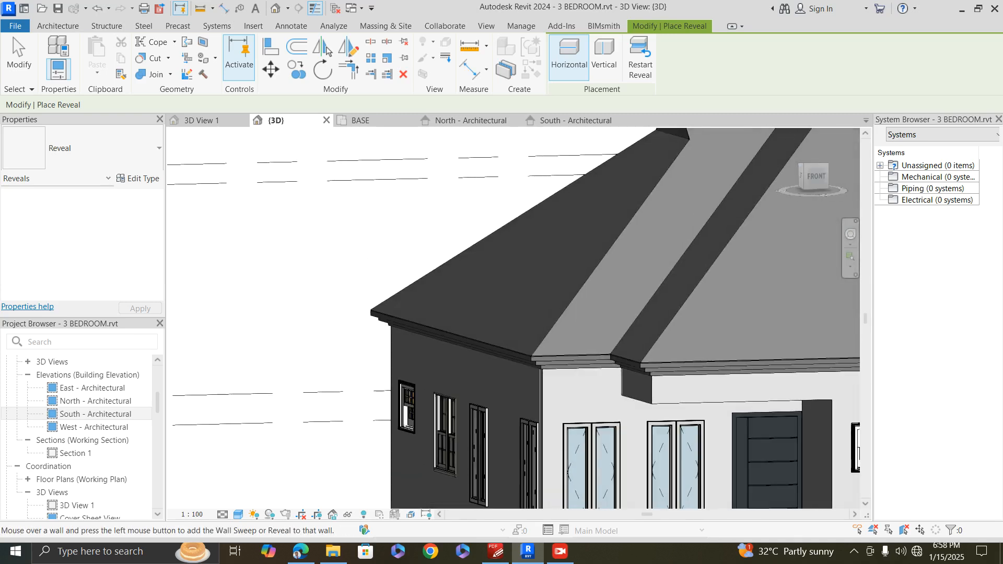
scroll(578, 268, "down", 1)
scroll(623, 420, "up", 2)
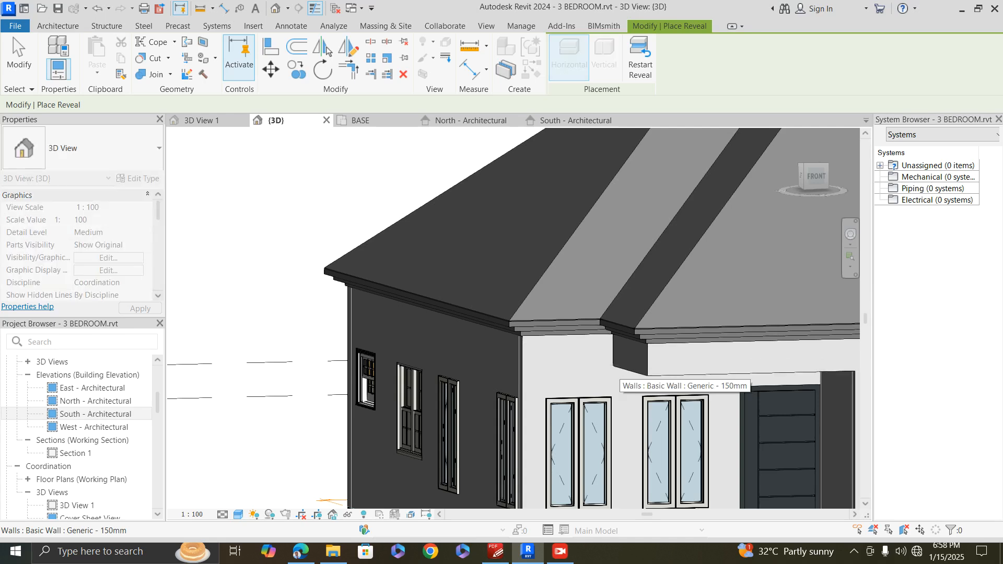
left_click(732, 372)
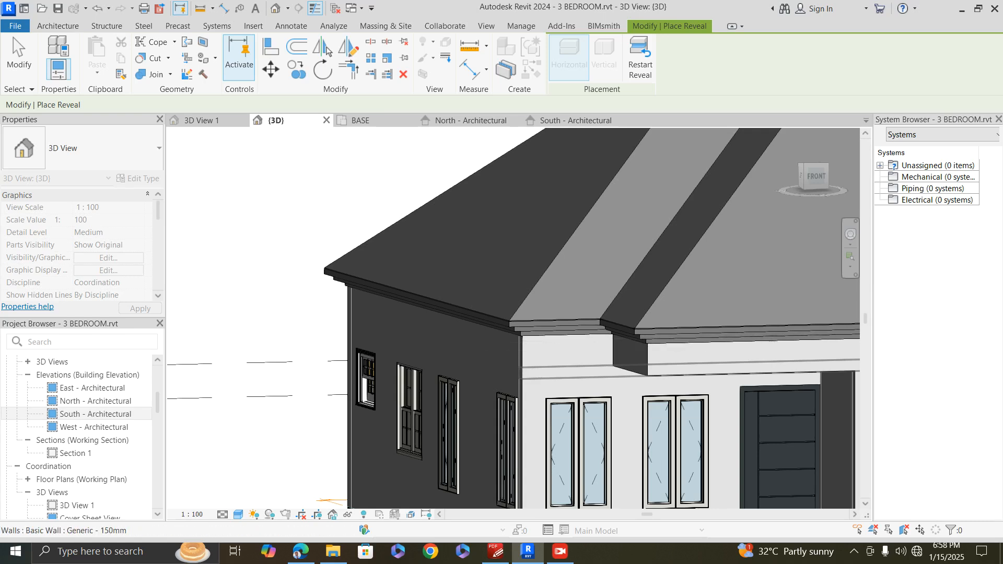
scroll(564, 350, "down", 3)
scroll(564, 350, "up", 2)
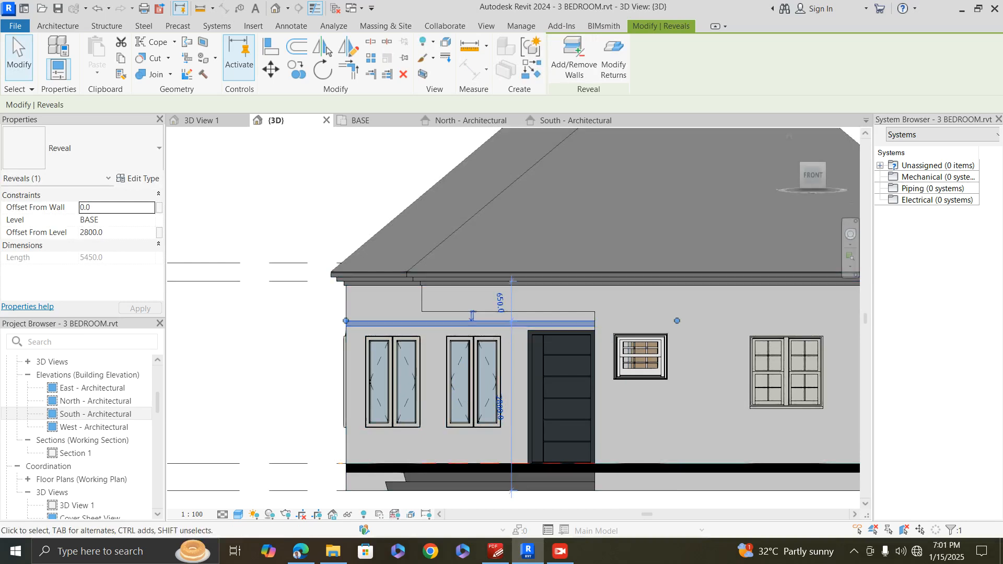
- Inspect the reveal's end at the wall corner and choose M_Fascia-Flat : 19 x 89mm as the reveal type's profile
left_click_drag(813, 176, 845, 177)
scroll(392, 337, "up", 8)
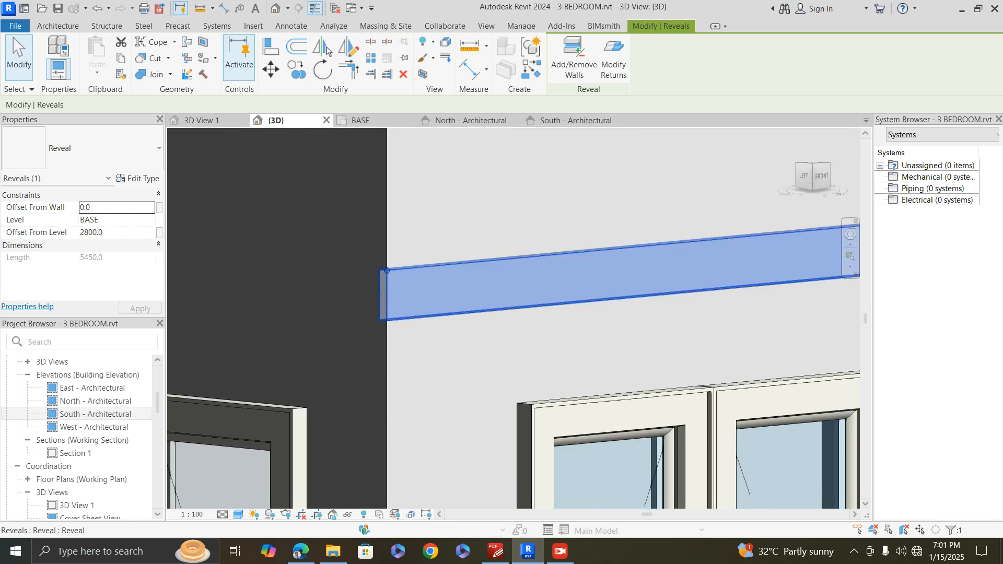
scroll(381, 320, "up", 3)
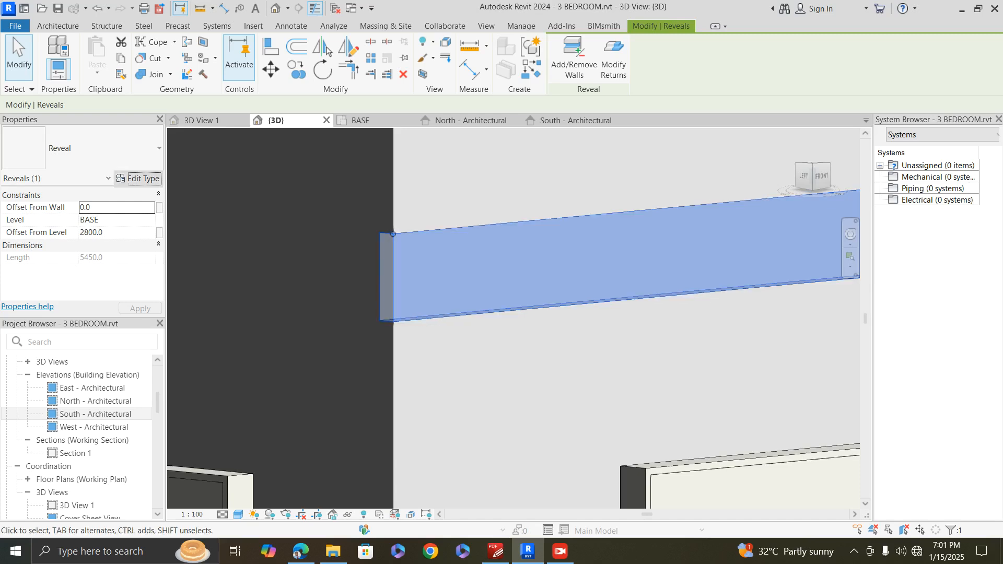
left_click(138, 178)
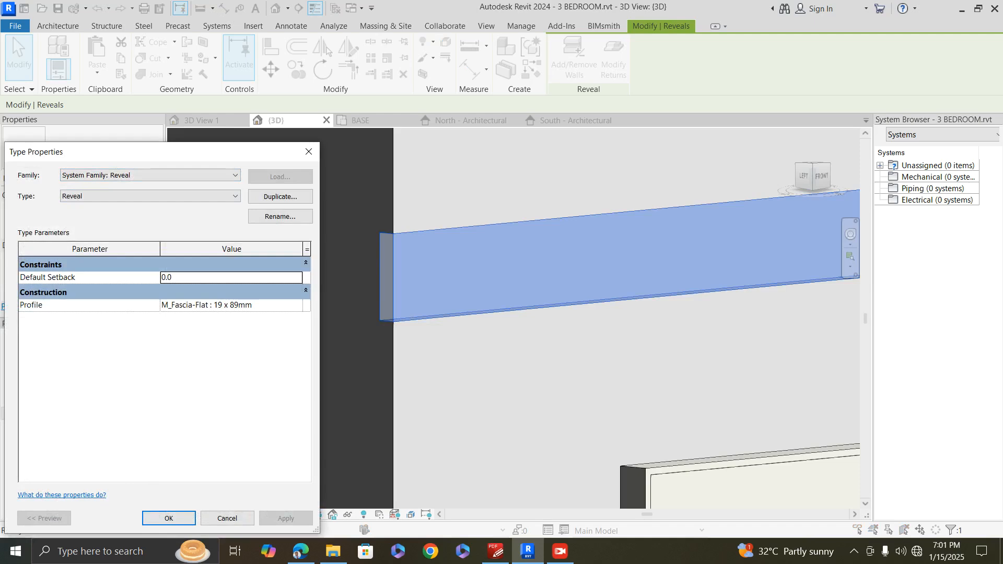
left_click(297, 305)
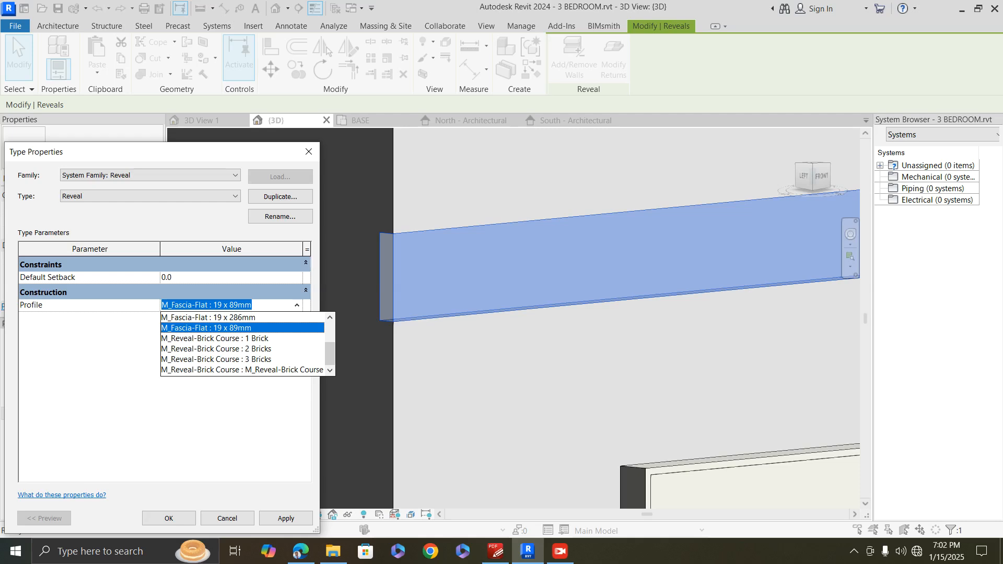
scroll(328, 49, "up", 2)
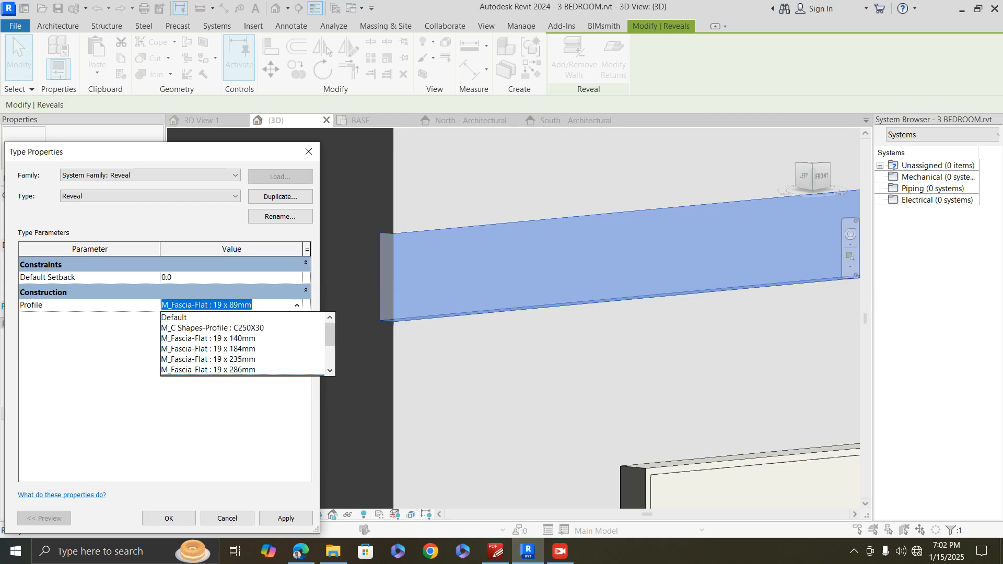
scroll(327, 50, "down", 2)
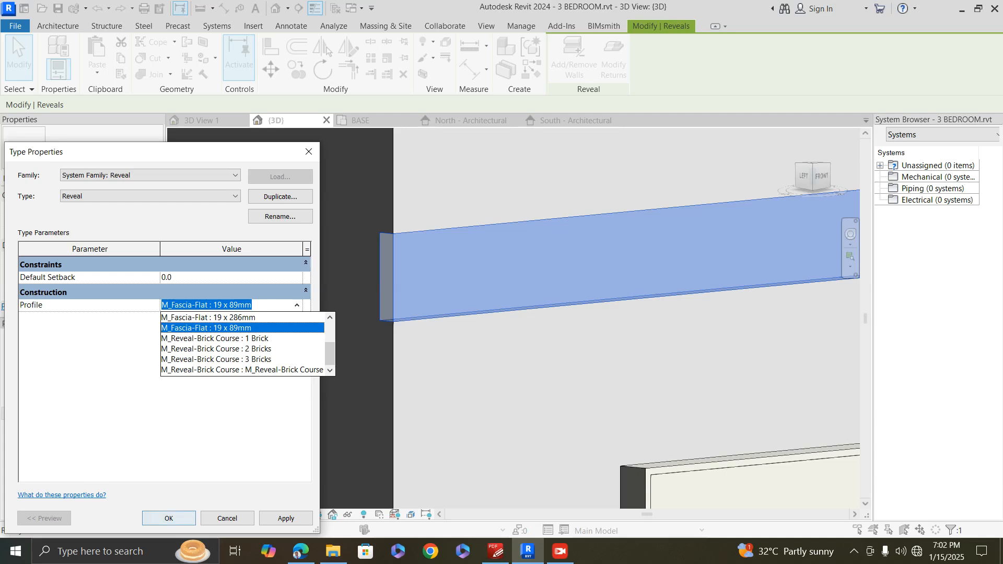
left_click(242, 328)
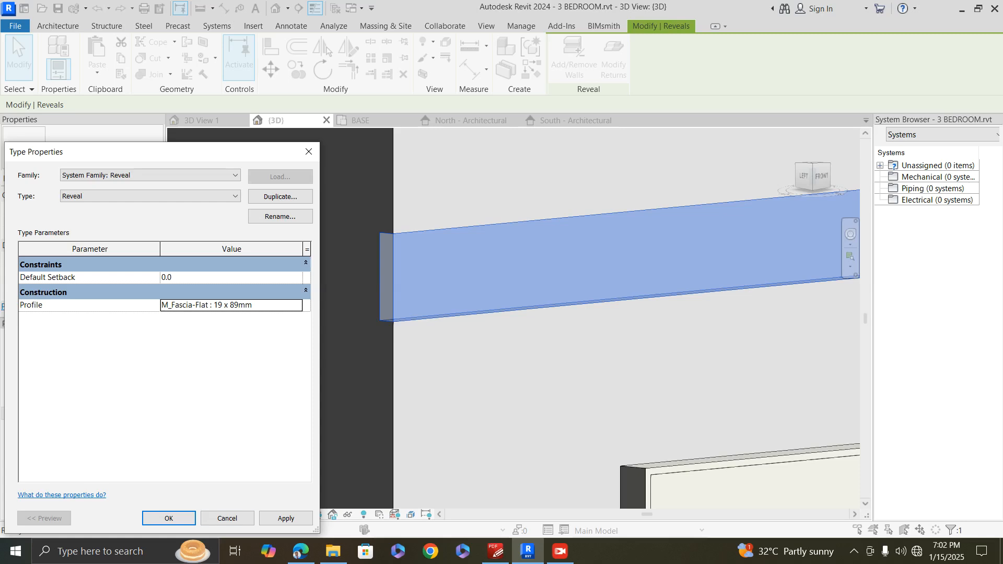
key("Return")
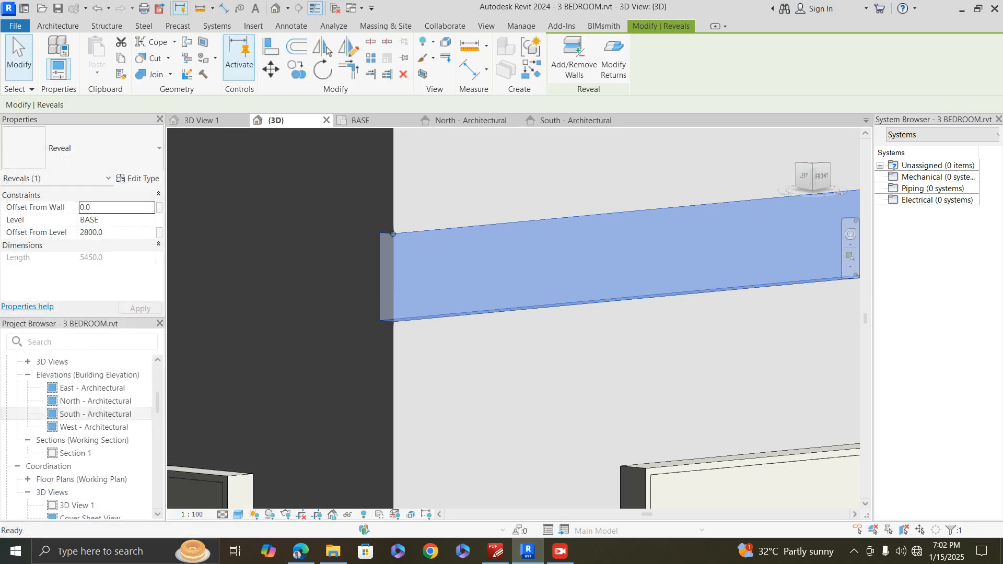
- Raise the front-wall reveal to the underside of the porch beam, 2950 mm above the BASE level
scroll(429, 378, "down", 6)
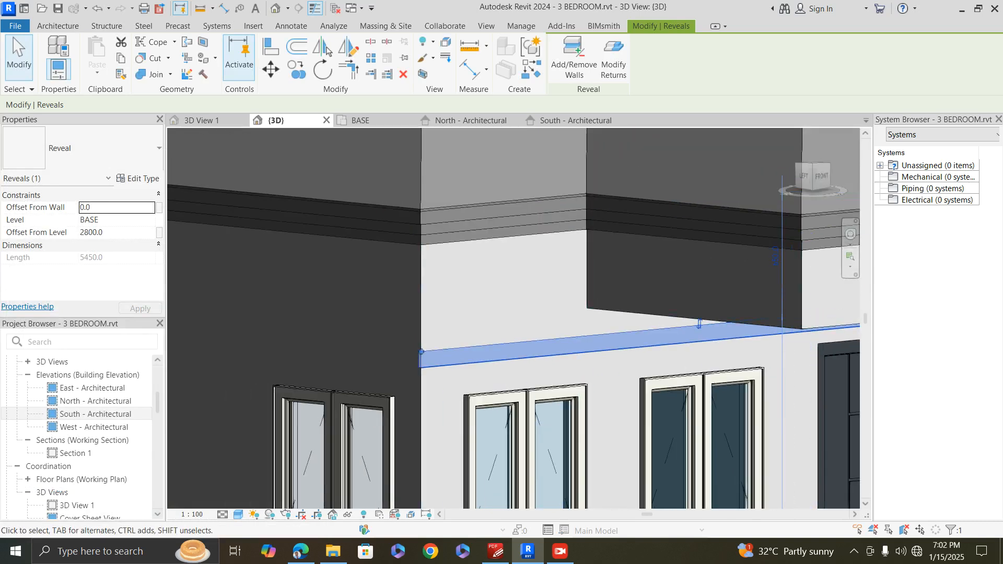
left_click(822, 177)
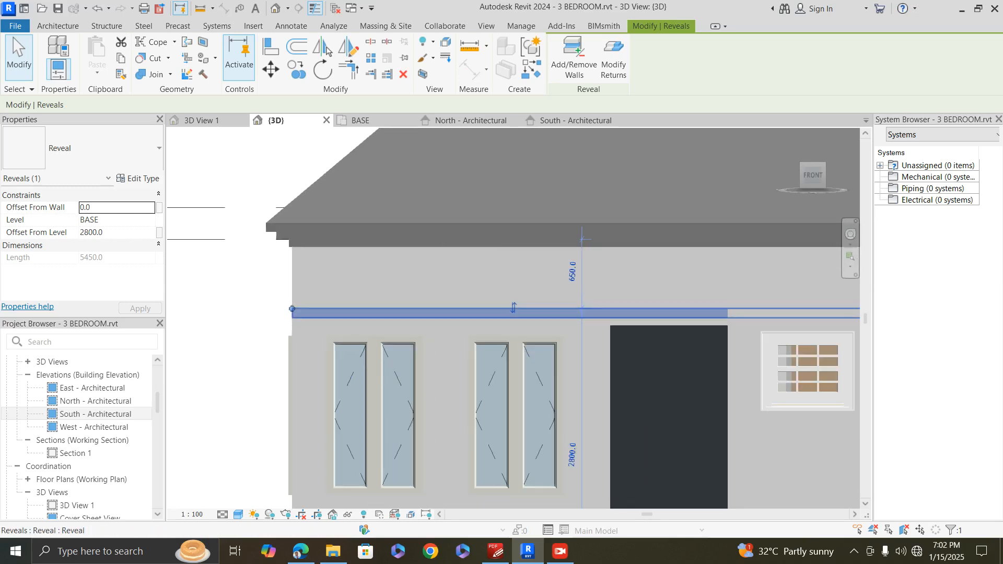
left_click_drag(506, 309, 513, 284)
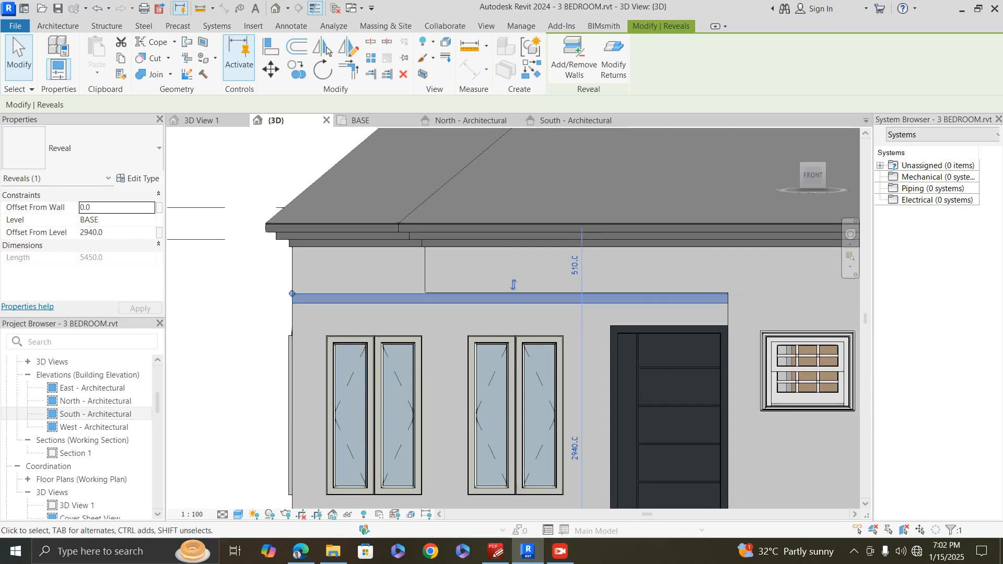
mouse_move(813, 175)
left_mouse_down()
mouse_move(840, 178)
mouse_move(836, 195)
left_mouse_up()
scroll(460, 193, "up", 6)
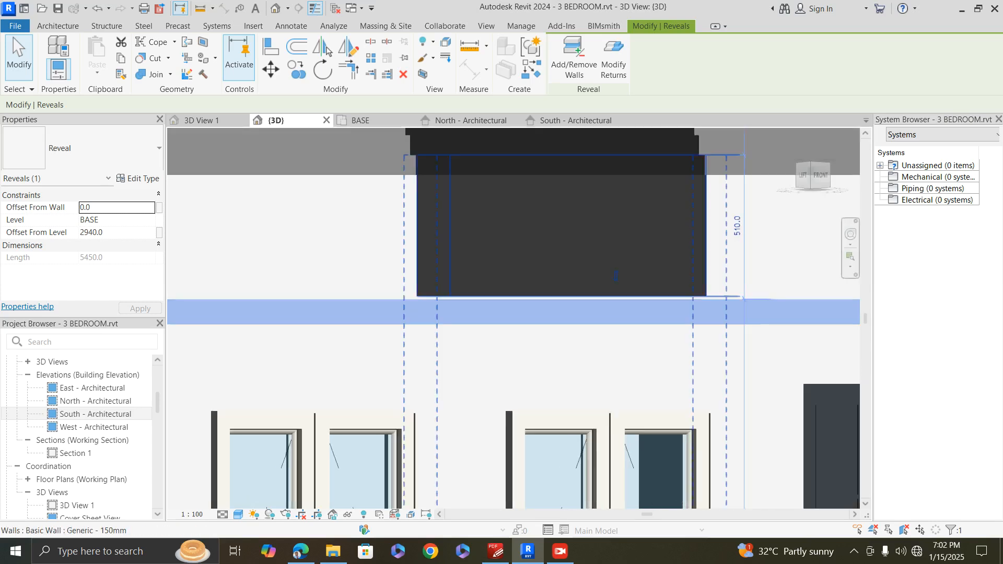
scroll(435, 305, "up", 1)
key("Up")
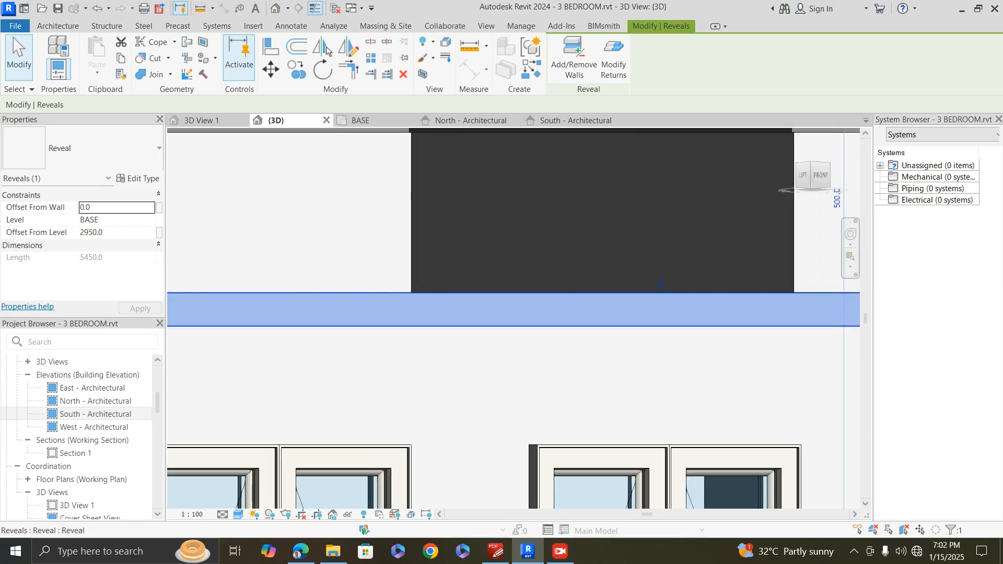
- Examine the raised reveal around the wall corner, face the house front squarely and check the available reveal types
scroll(441, 324, "down", 3)
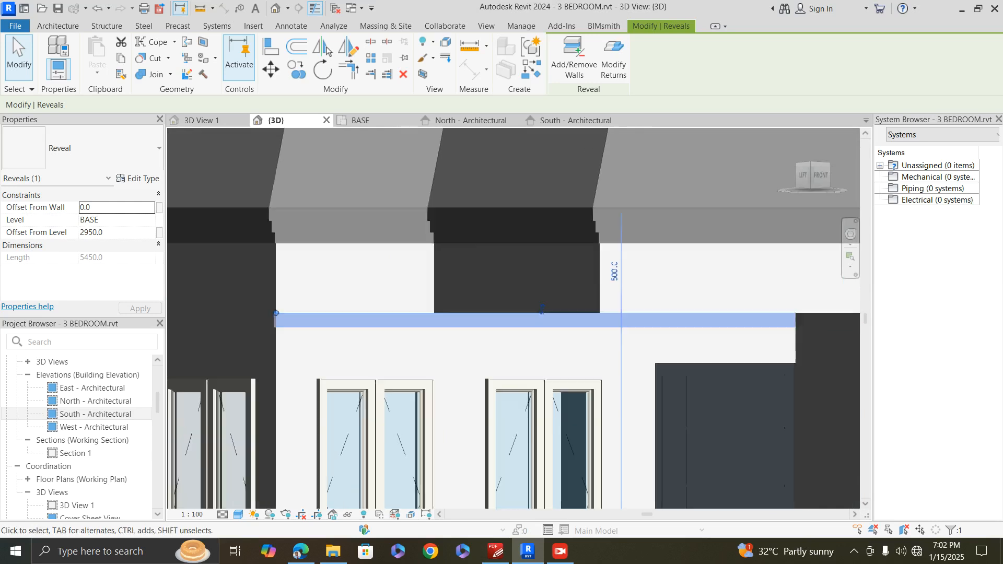
scroll(653, 355, "down", 1)
left_click_drag(828, 175, 825, 176)
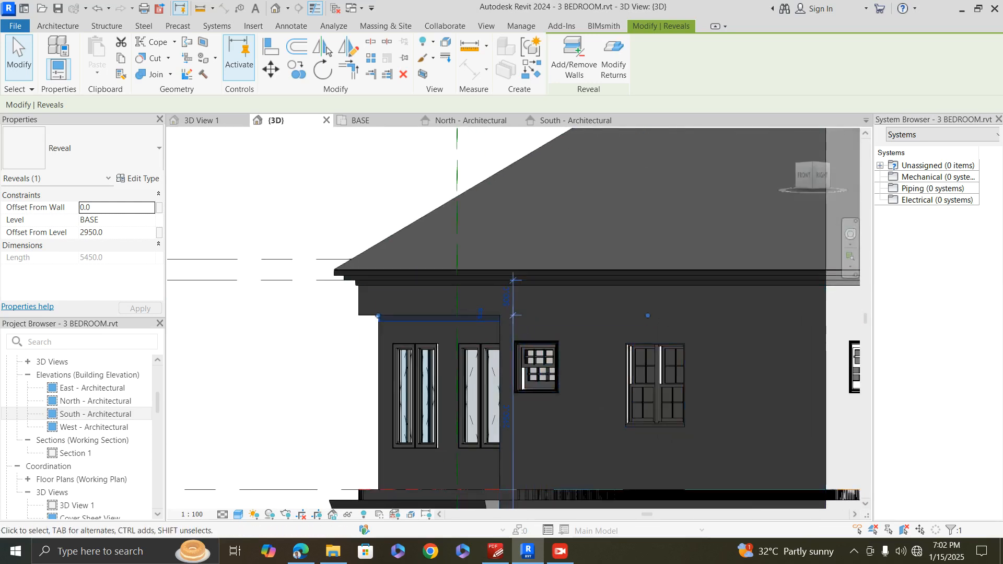
left_click(804, 175)
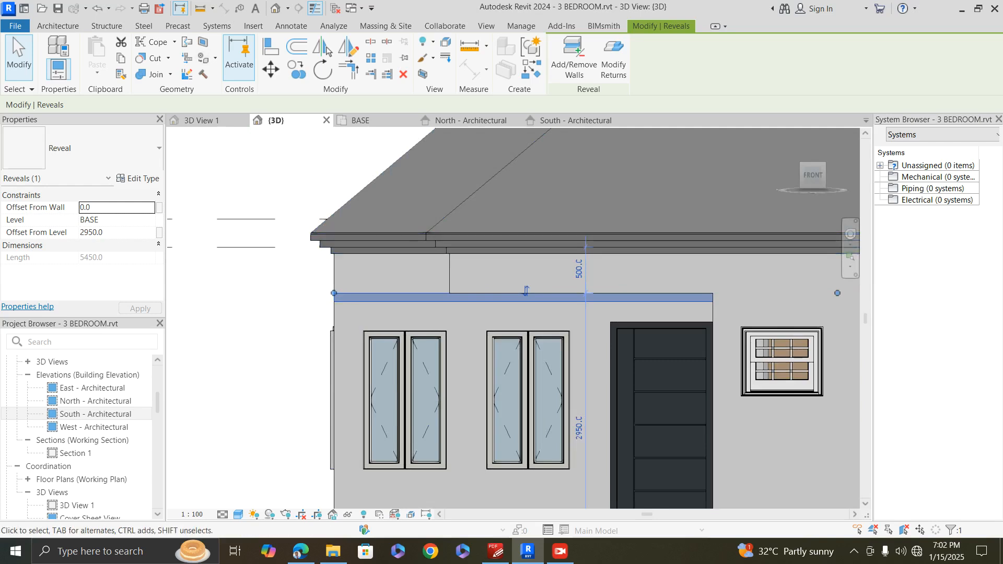
left_click(104, 148)
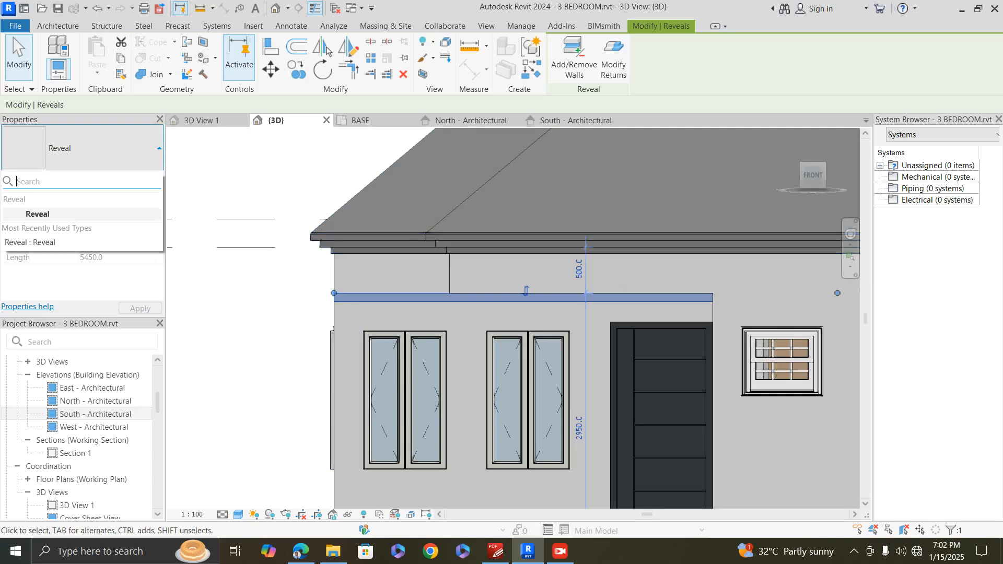
key("Escape")
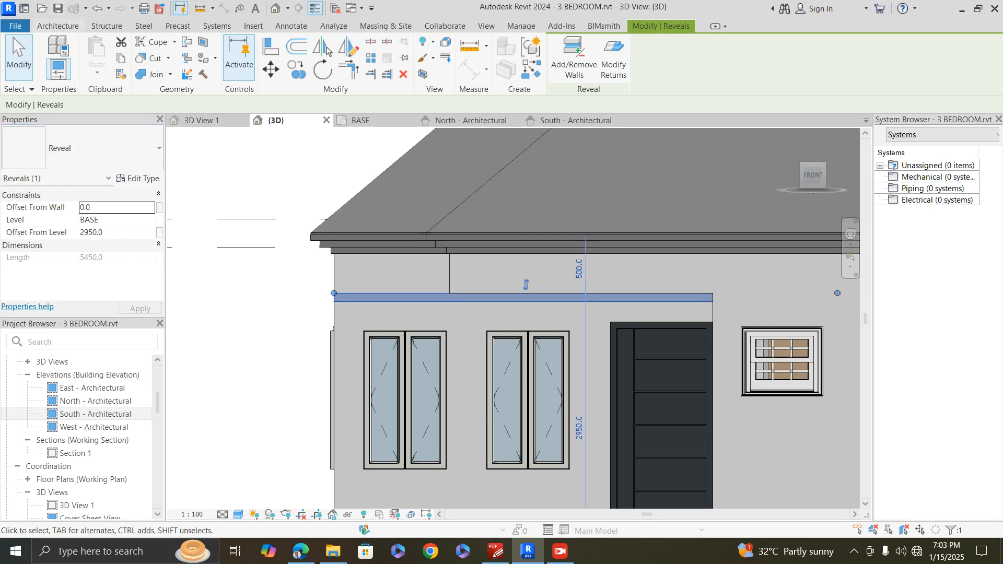
- Place a second horizontal reveal on the front wall just above the casement windows, 2650 mm above the BASE level
left_click(58, 26)
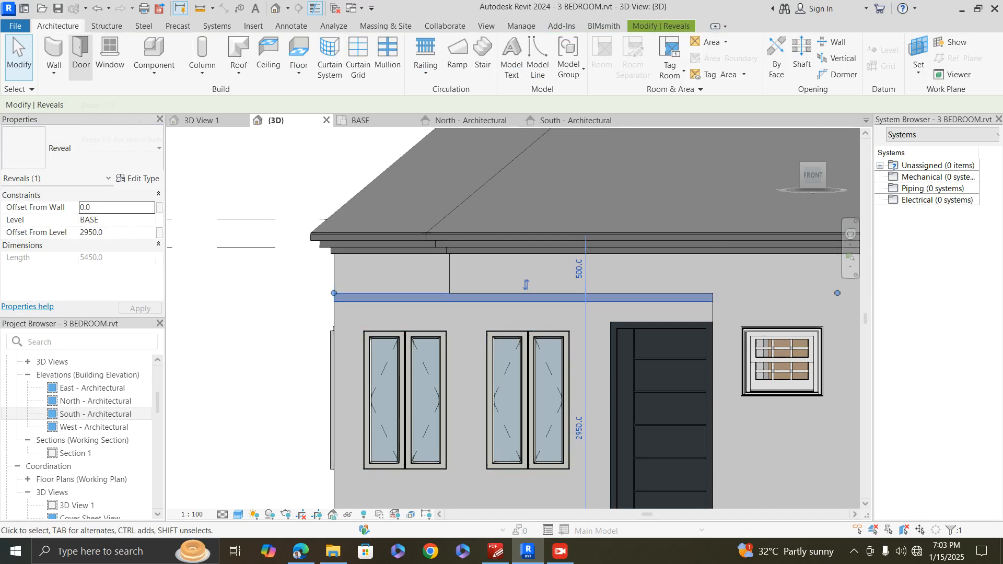
left_click(54, 70)
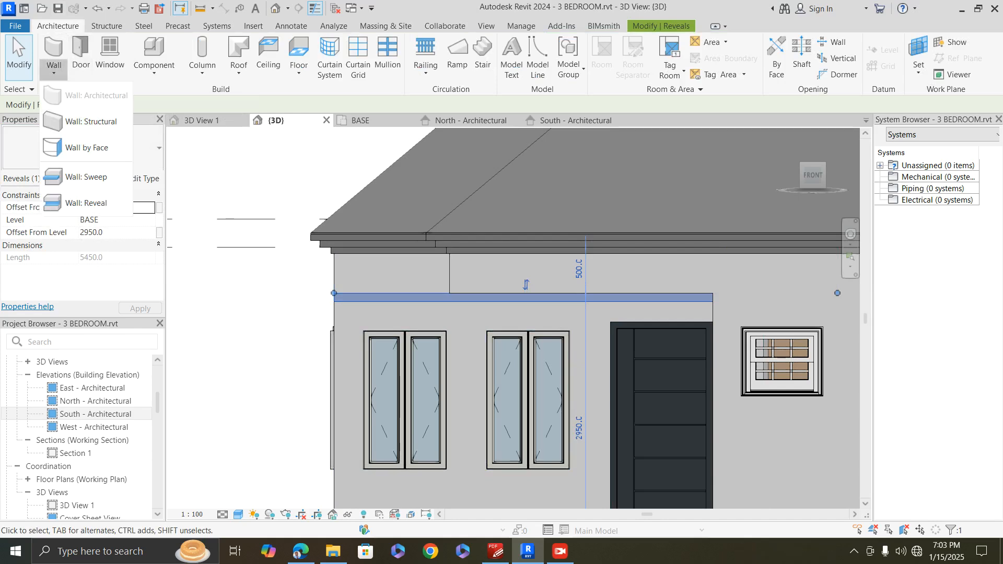
left_click(87, 203)
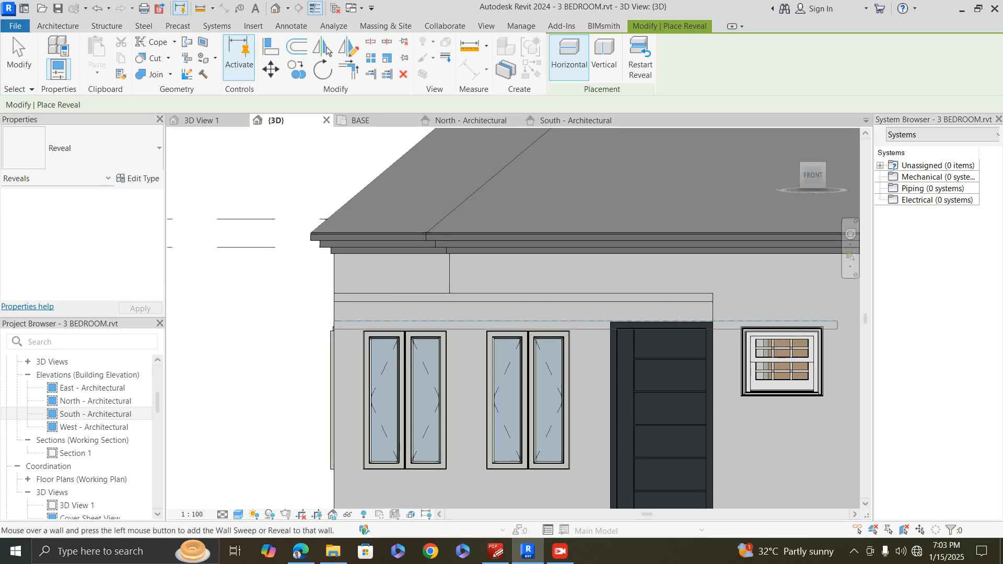
key("Escape")
scroll(381, 321, "up", 2)
left_click(381, 322)
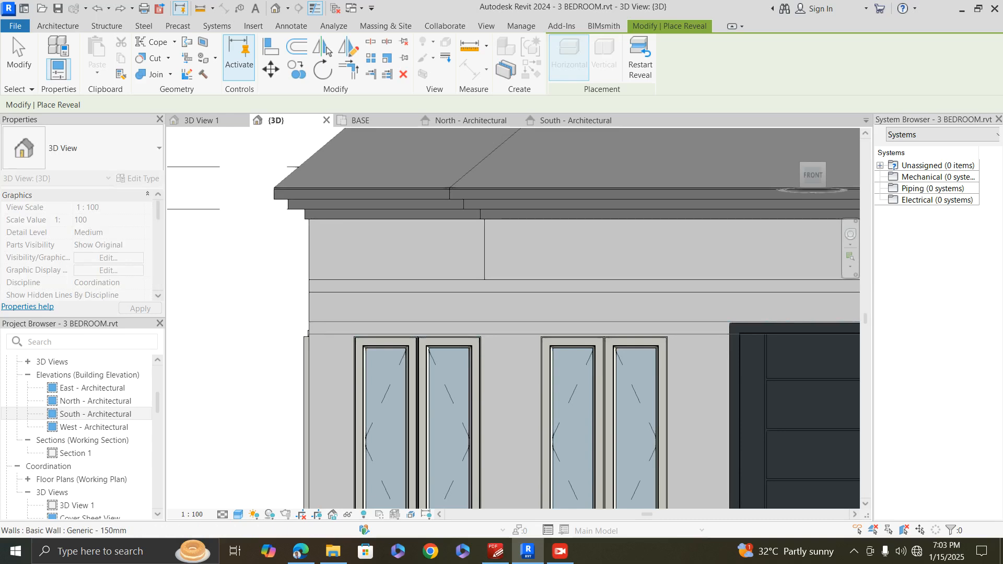
key("Escape")
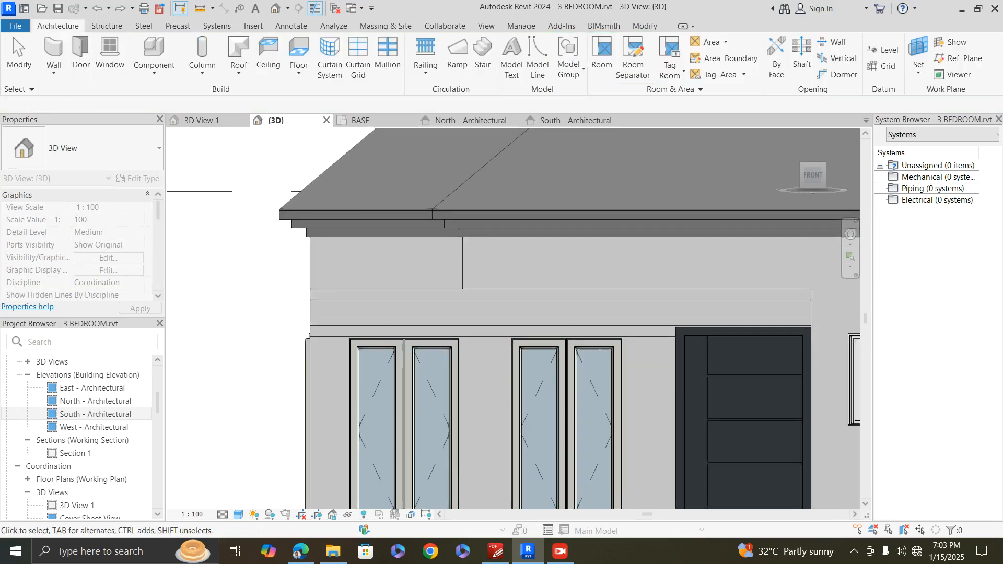
- Copy the reveal above the casement windows with Multiple enabled, placing the first copy 300 mm below it
left_click(522, 331)
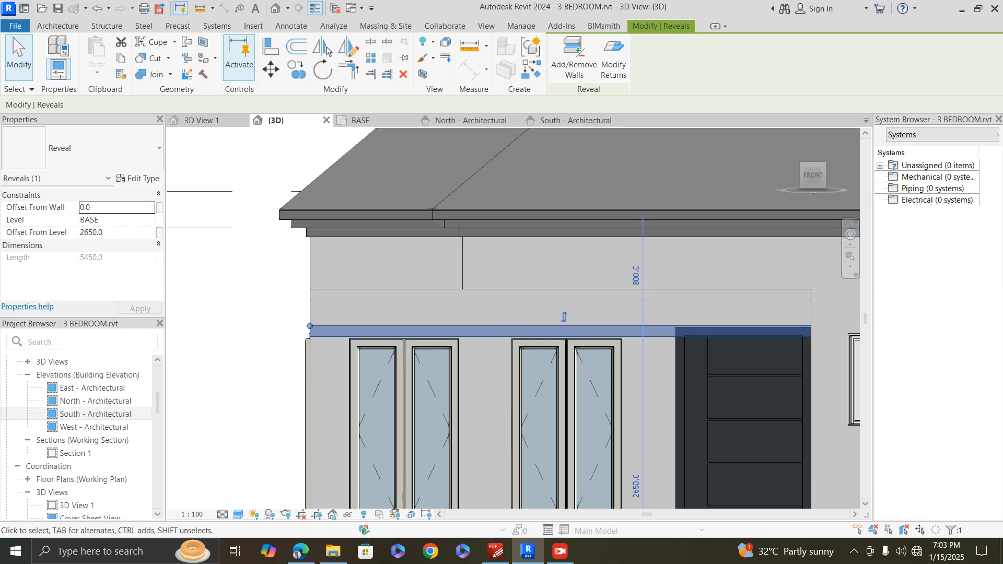
left_click(298, 71)
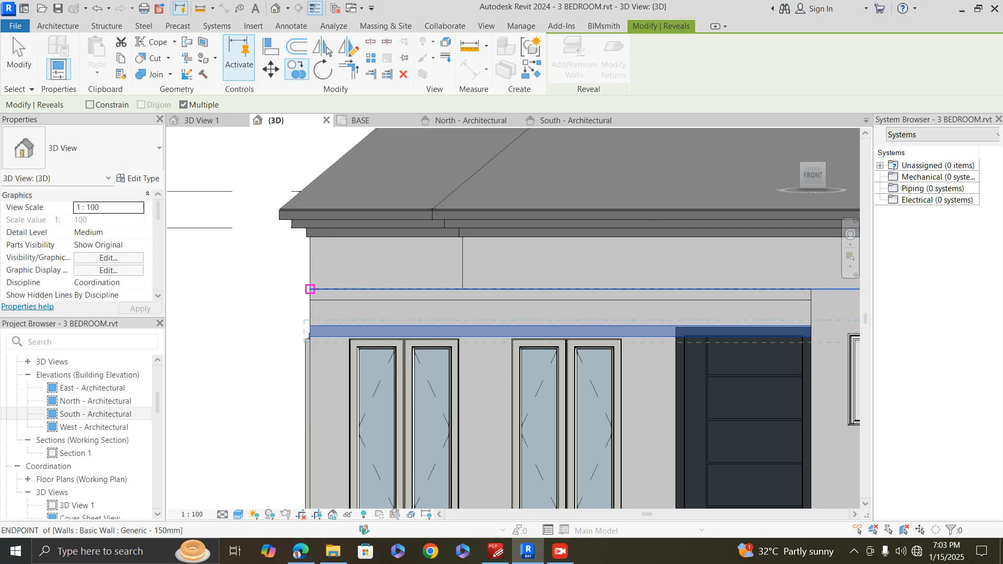
scroll(313, 292, "up", 3)
left_click(318, 293)
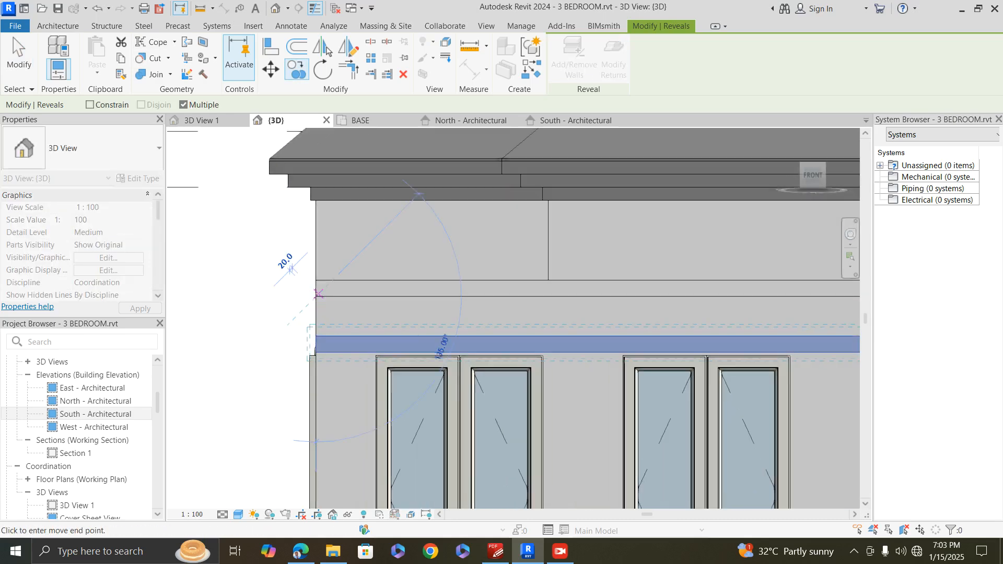
scroll(318, 293, "up", 2)
scroll(316, 370, "up", 2)
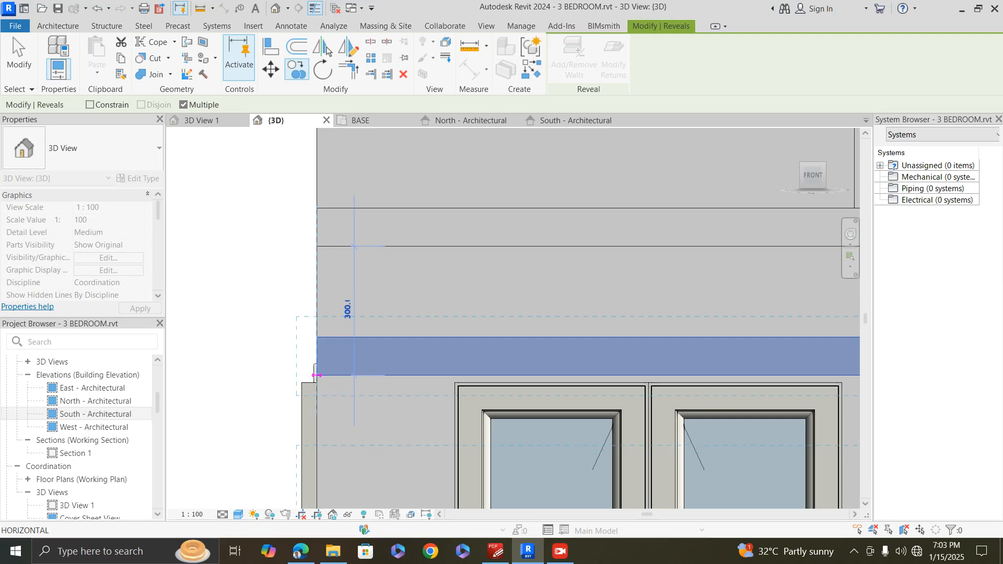
- Continue copying the reveal down the front wall at 300 mm spacing until the lowest copy sits 850 mm above BASE
scroll(316, 375, "down", 5)
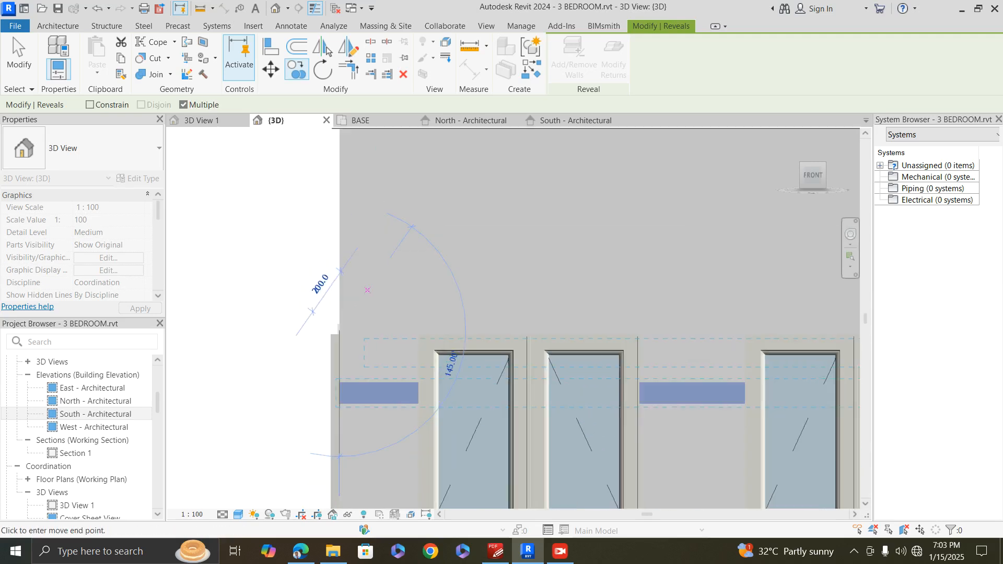
scroll(356, 347, "up", 4)
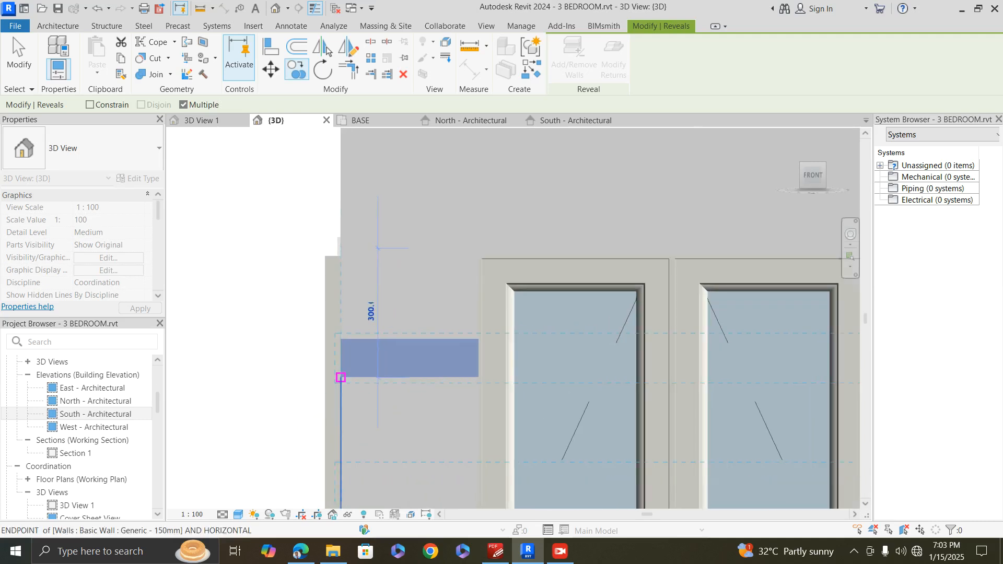
scroll(340, 377, "down", 2)
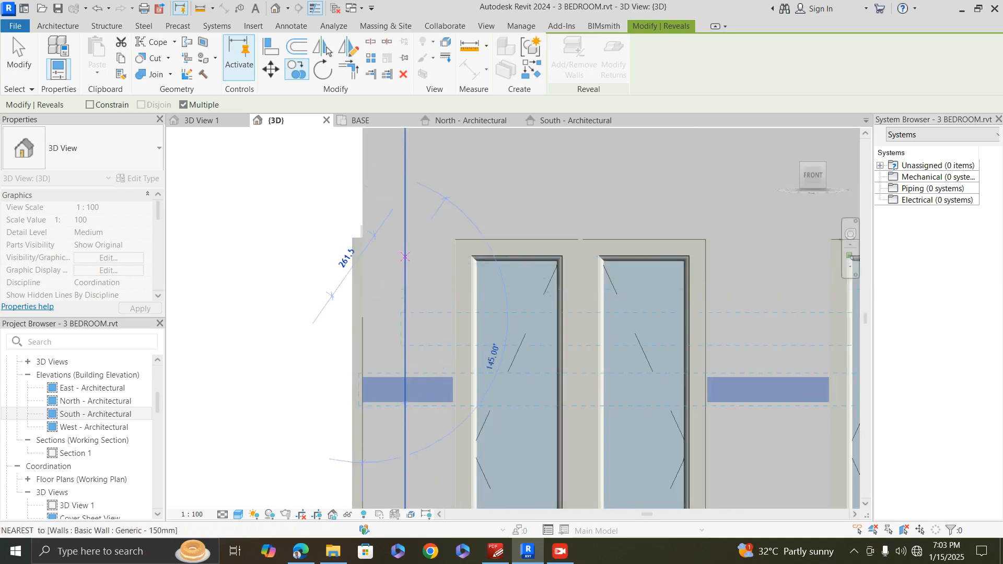
scroll(371, 367, "up", 4)
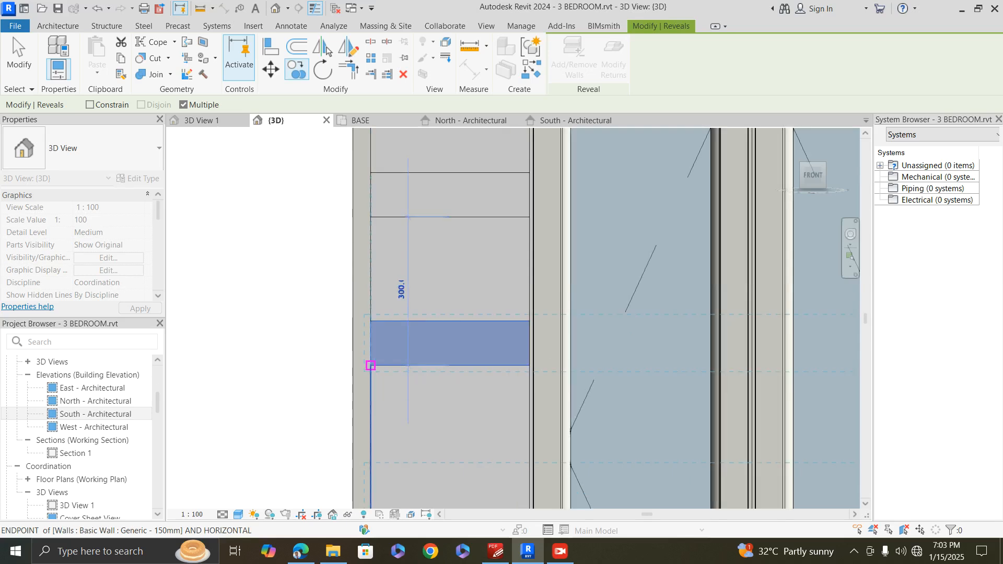
scroll(371, 366, "down", 3)
scroll(377, 214, "up", 3)
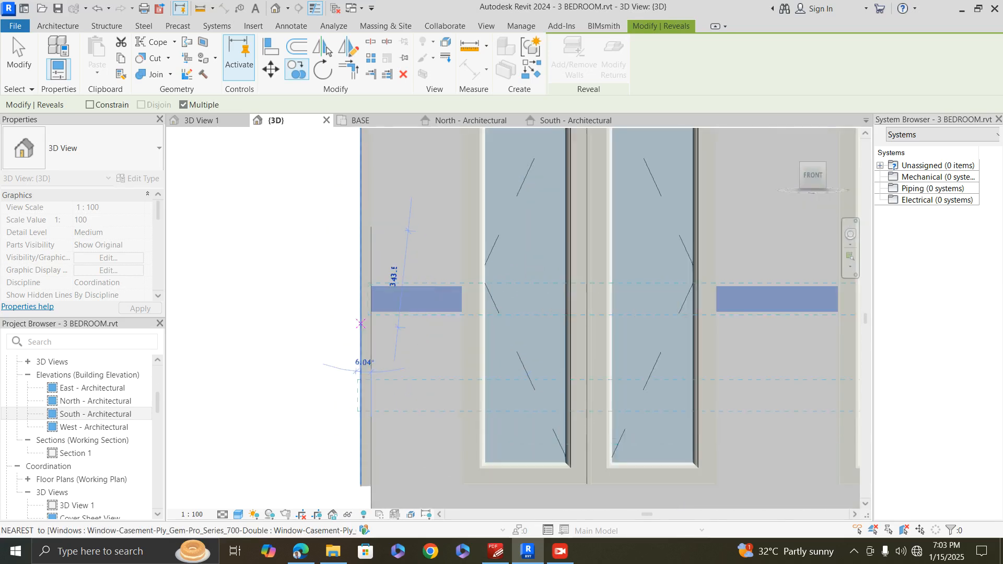
scroll(360, 324, "up", 2)
scroll(413, 366, "down", 3)
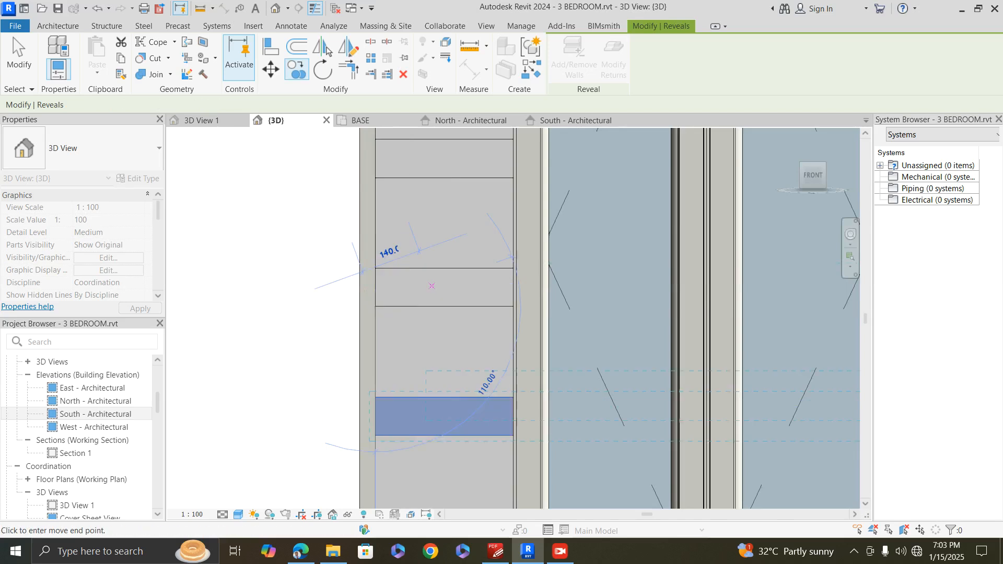
scroll(418, 379, "up", 3)
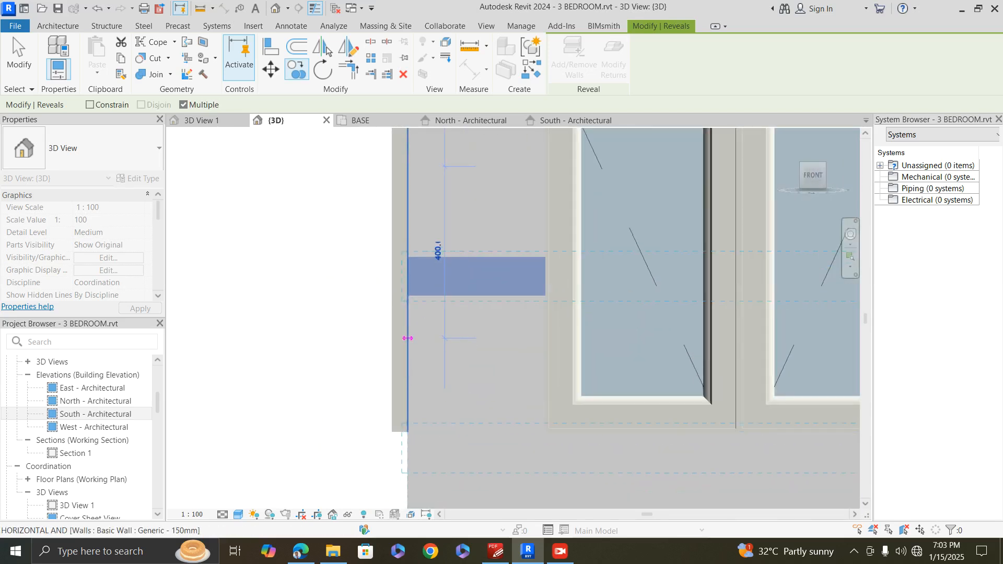
scroll(413, 283, "down", 2)
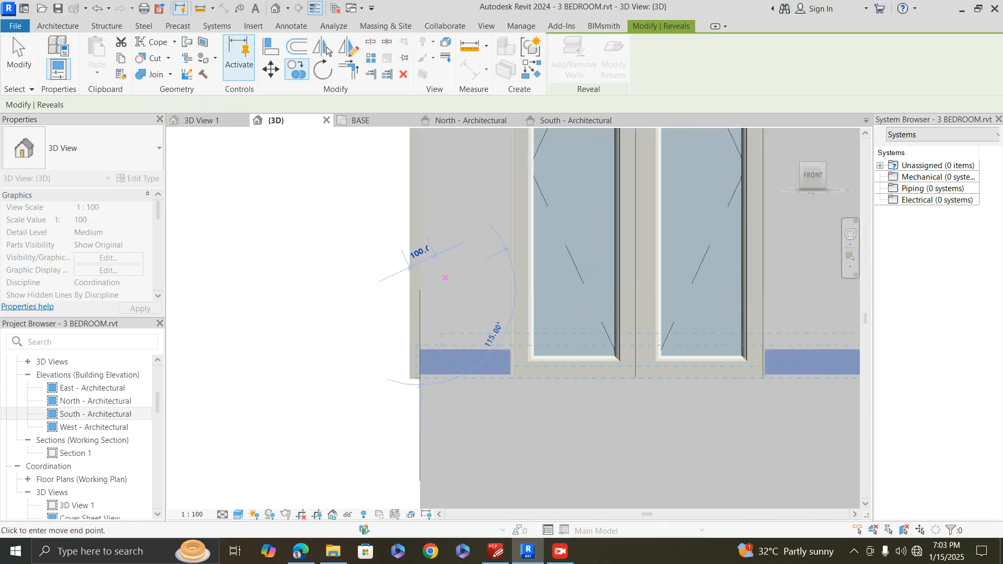
scroll(424, 360, "up", 3)
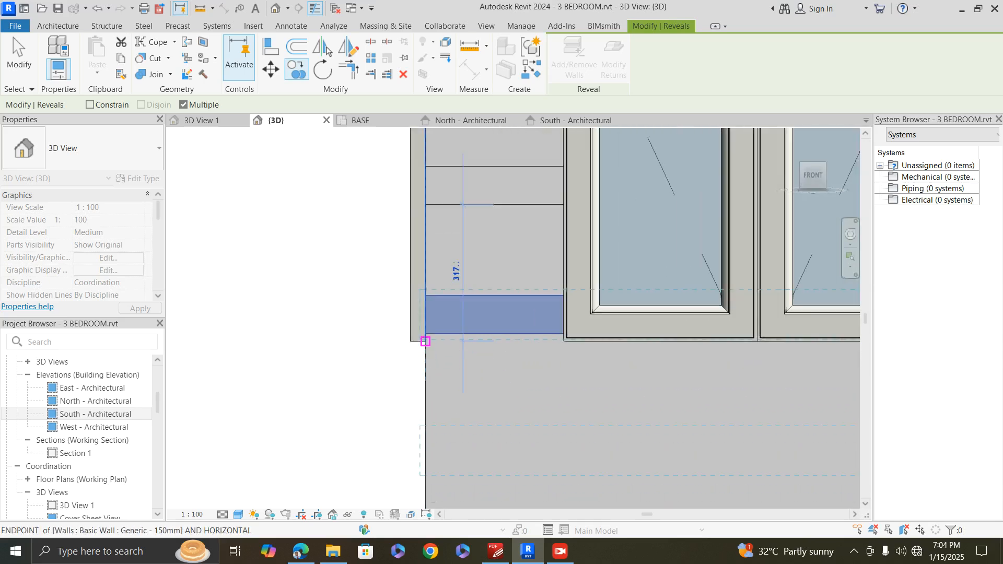
left_click(424, 338)
scroll(355, 366, "down", 4)
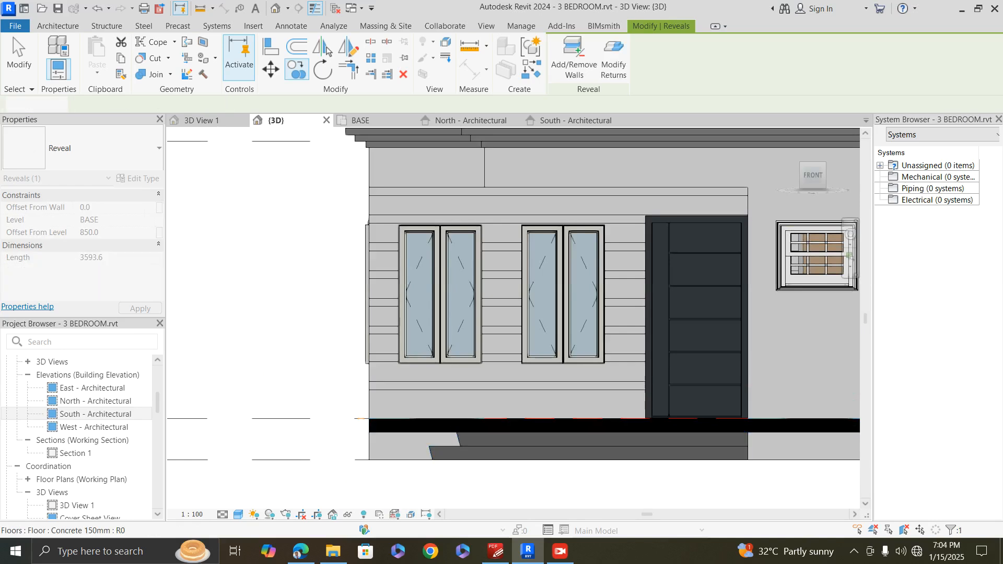
key("Escape")
- Examine the row of horizontal reveals around the front windows and at the wall corner from an angled 3D view
scroll(542, 307, "down", 1)
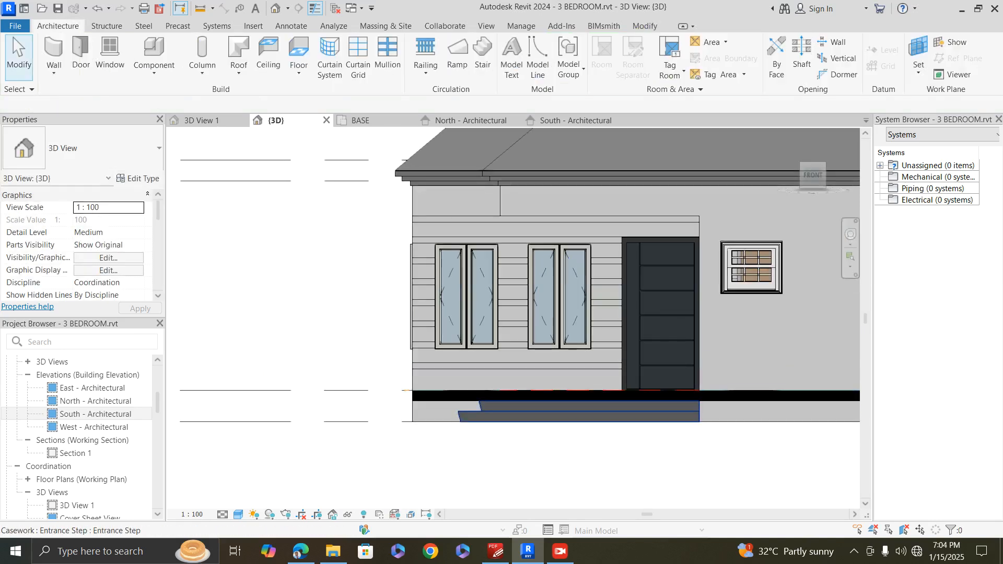
left_click_drag(813, 176, 833, 185)
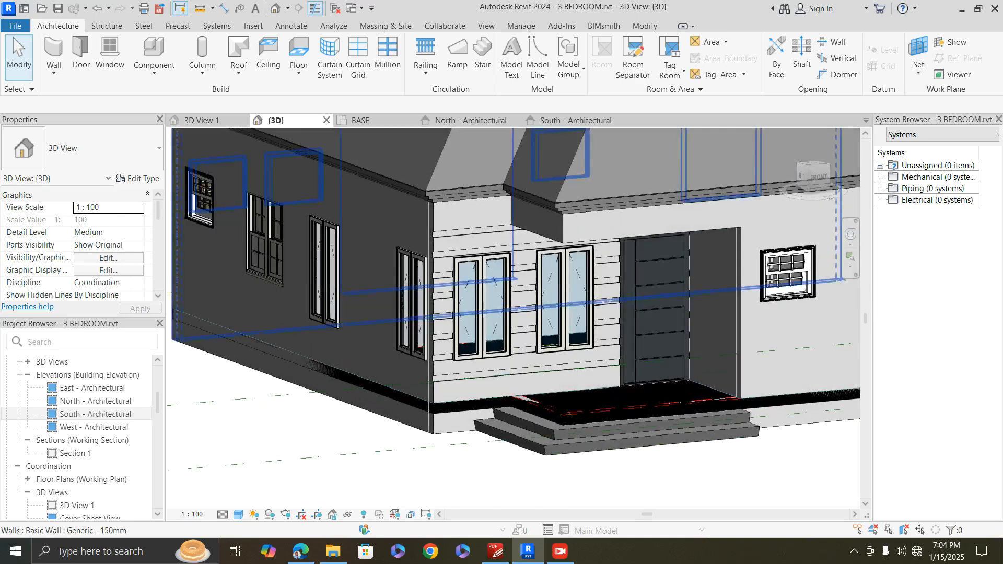
scroll(418, 292, "up", 5)
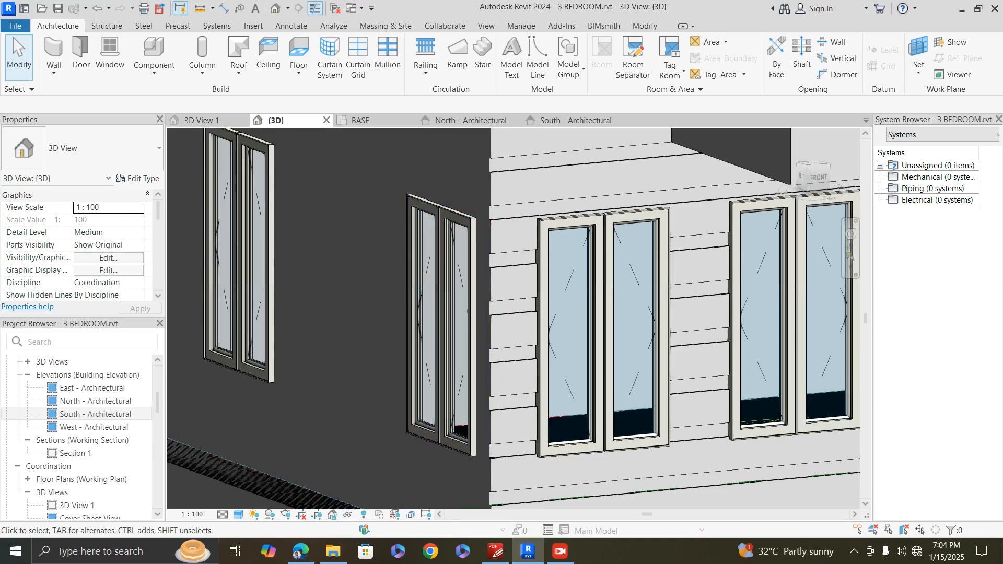
scroll(386, 392, "down", 5)
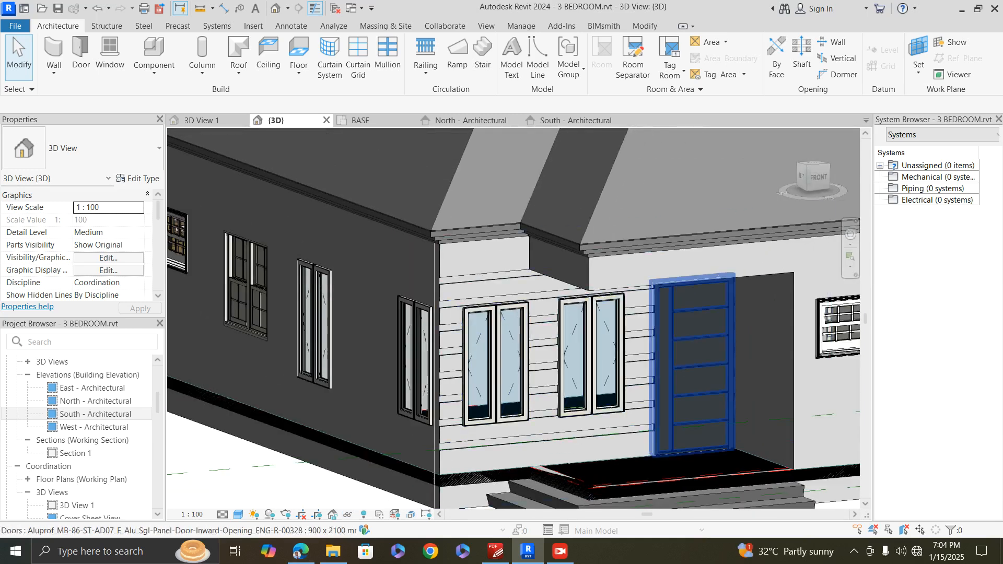
scroll(612, 444, "up", 4)
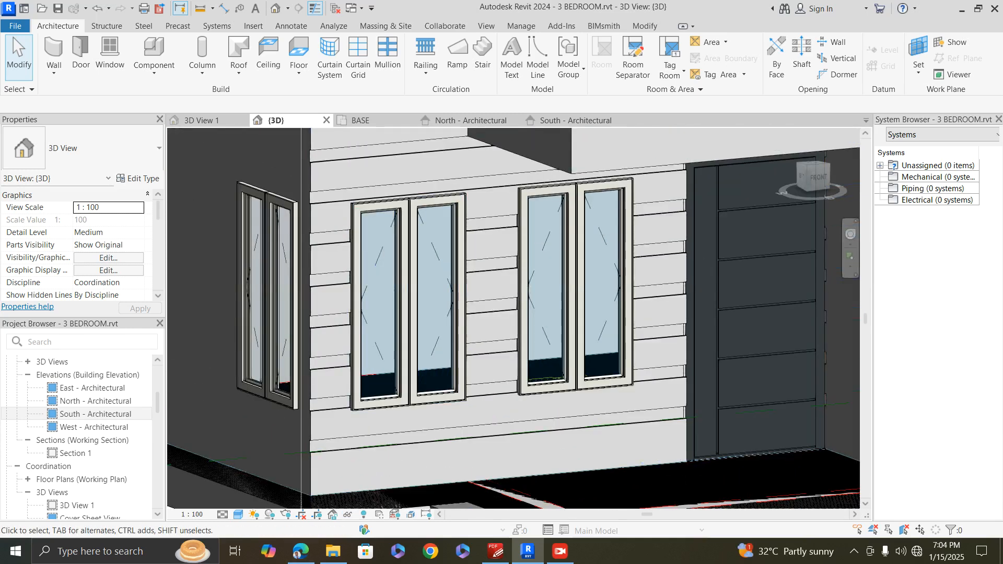
scroll(400, 455, "down", 1)
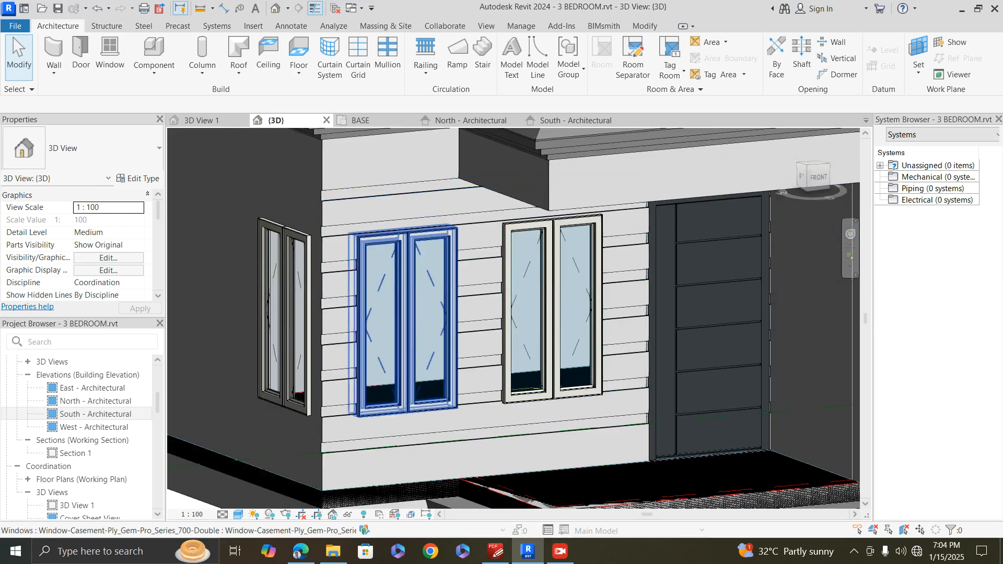
scroll(297, 353, "down", 2)
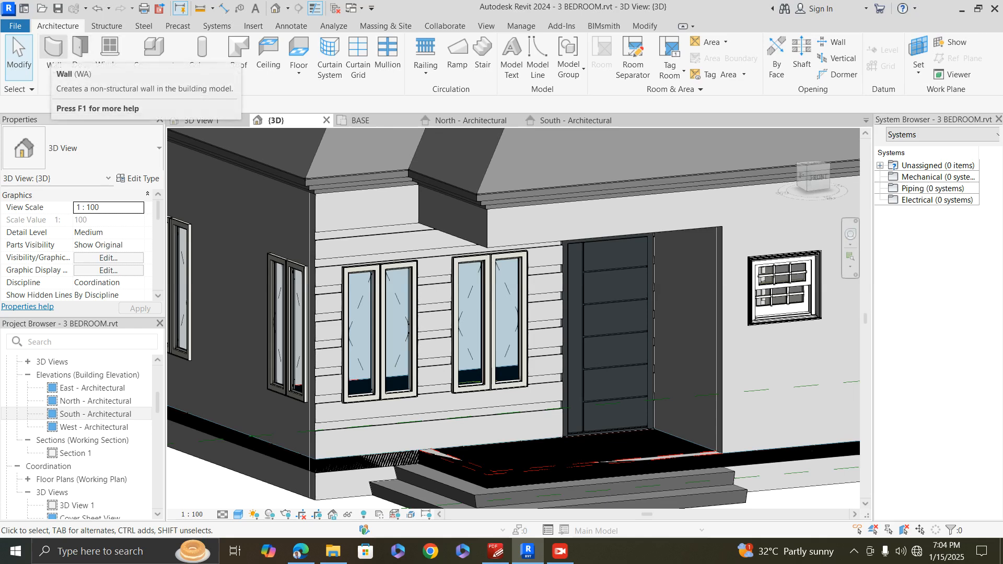
left_click(54, 72)
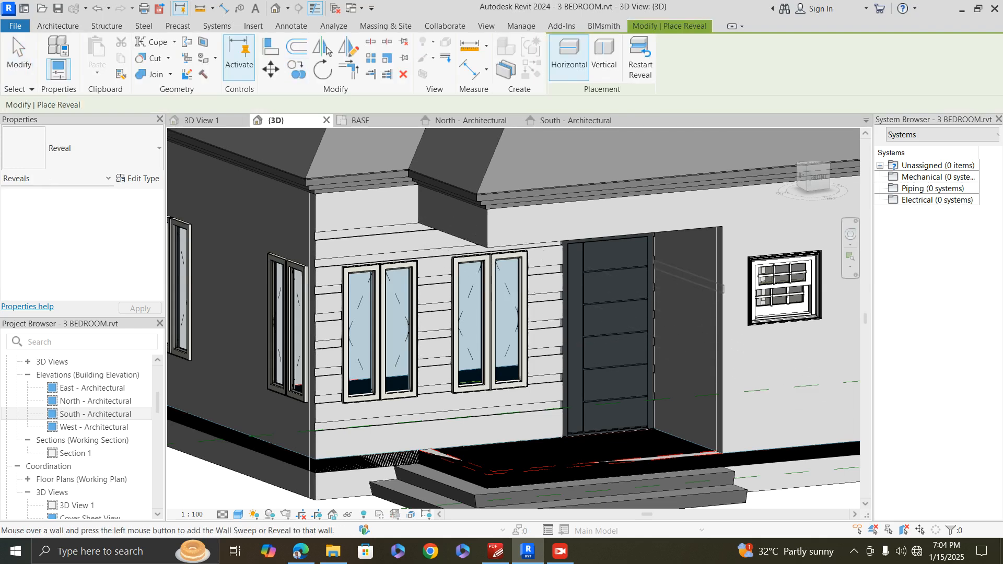
scroll(672, 237, "up", 3)
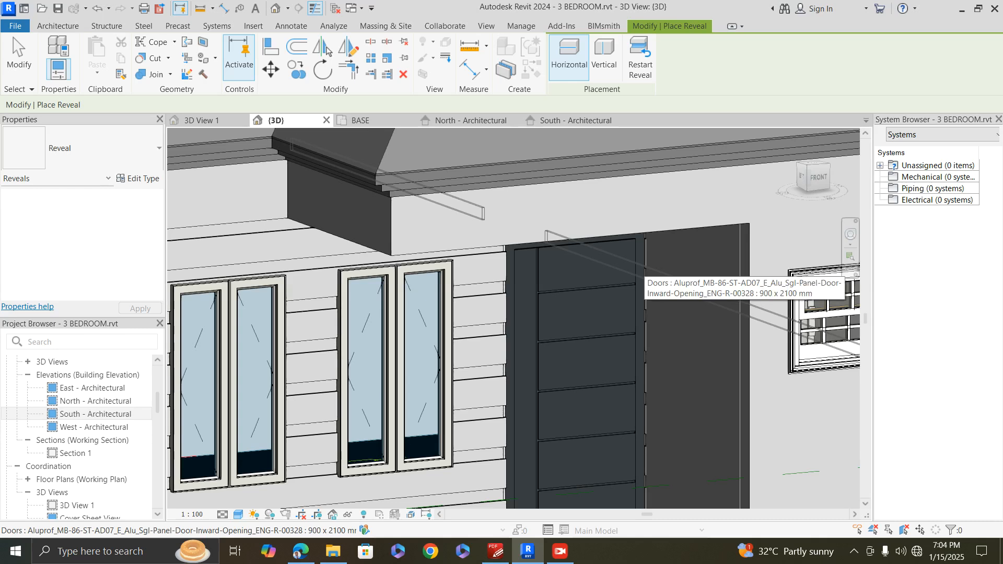
left_click(645, 266)
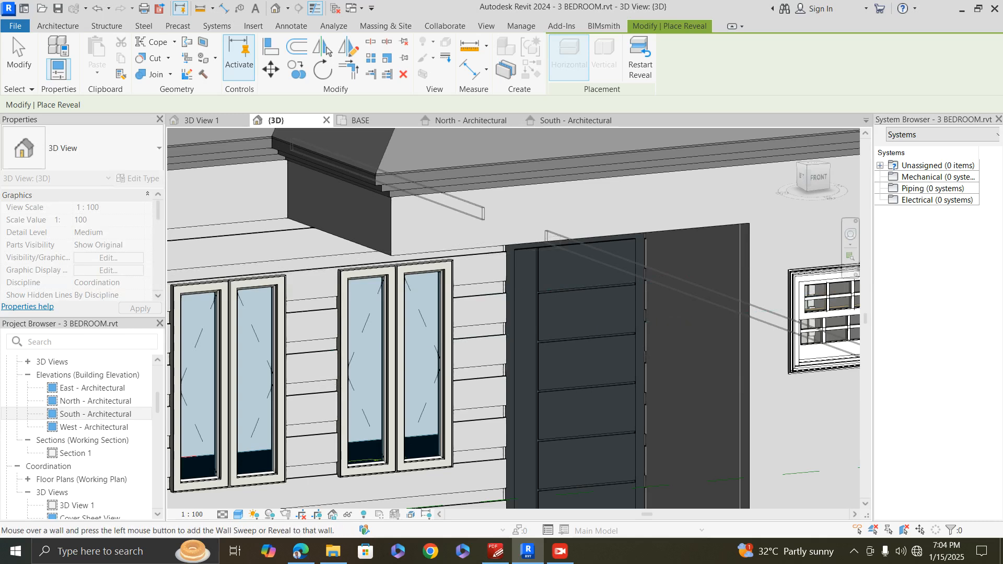
key("Escape")
key("Escape")
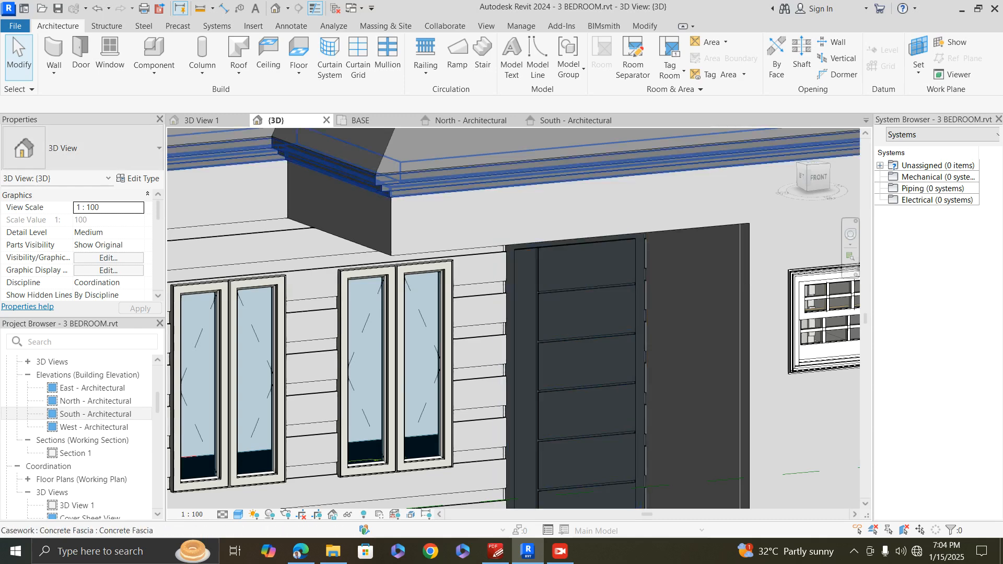
- Place a horizontal wall reveal on the dark side wall beside the entrance door, about 2040 mm above the BASE level
left_click(54, 72)
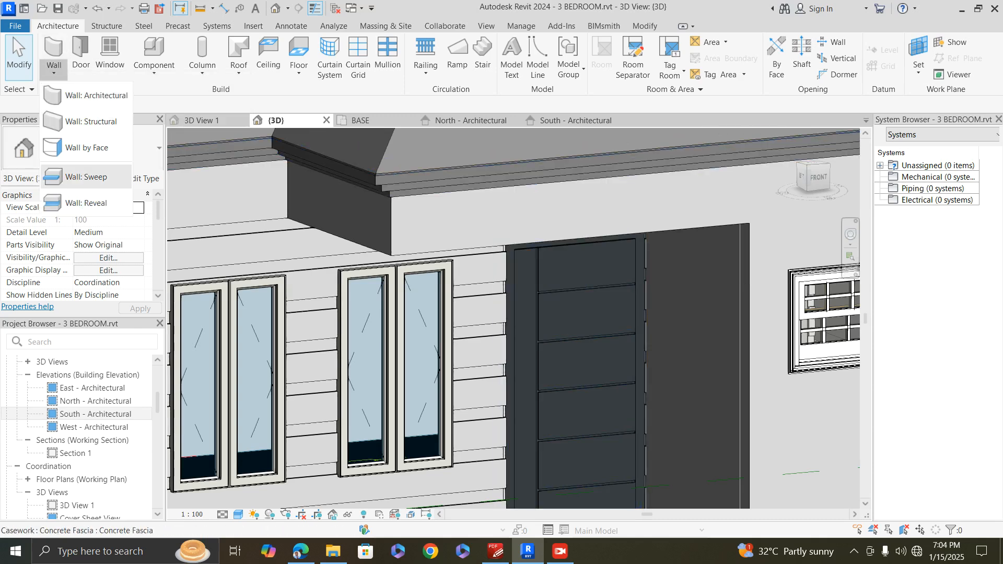
left_click(86, 203)
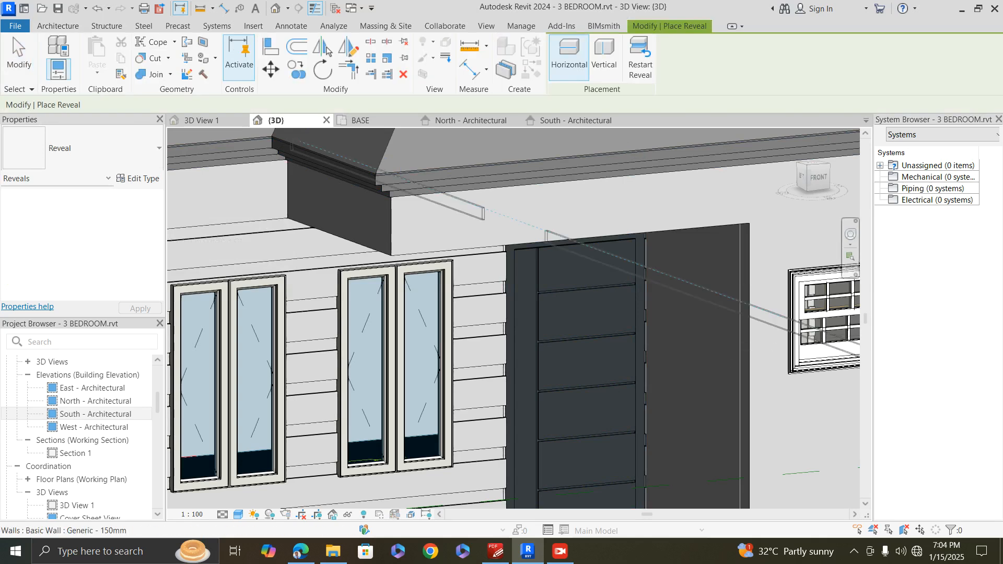
scroll(684, 359, "up", 1)
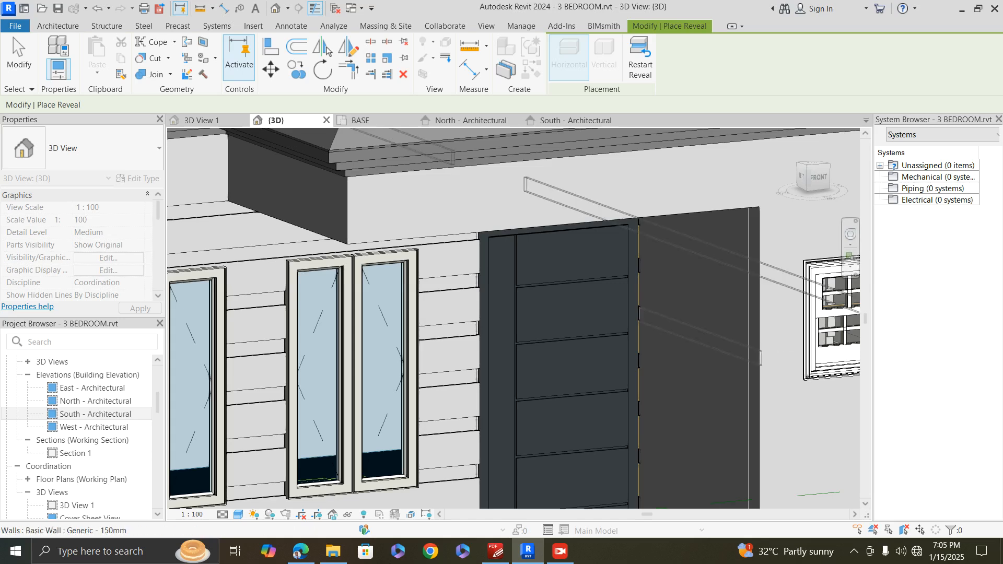
left_click(701, 337)
key("Escape")
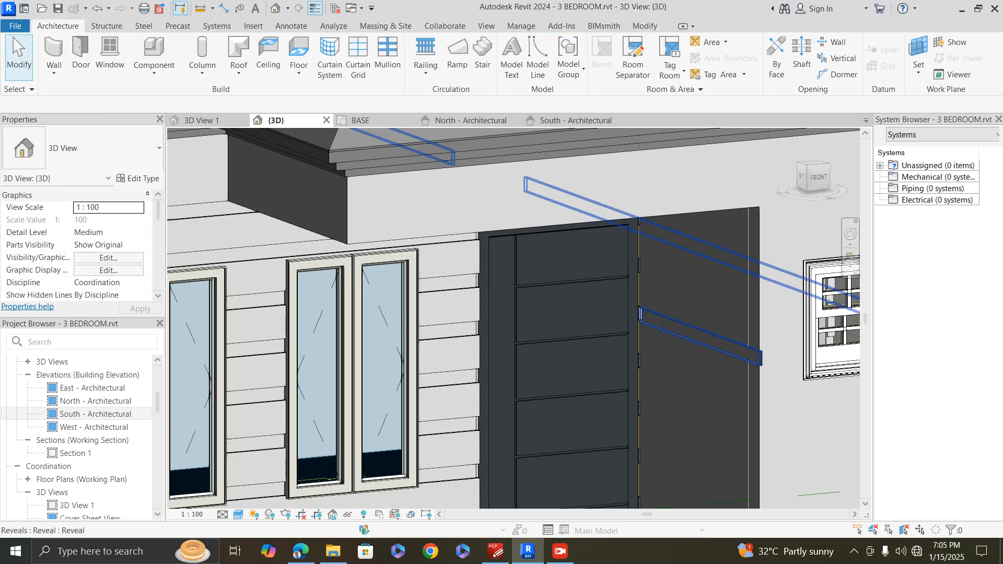
- Raise the side wall's reveal to 2050 mm above BASE, in line with the front wall's reveal end at the door edge
left_click(695, 333)
scroll(632, 326, "up", 2)
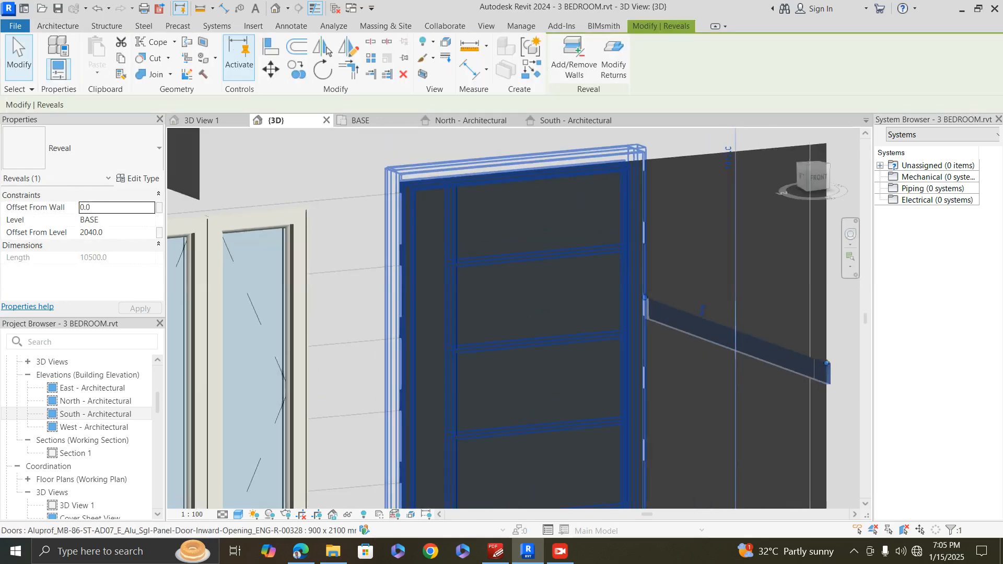
scroll(648, 308, "up", 3)
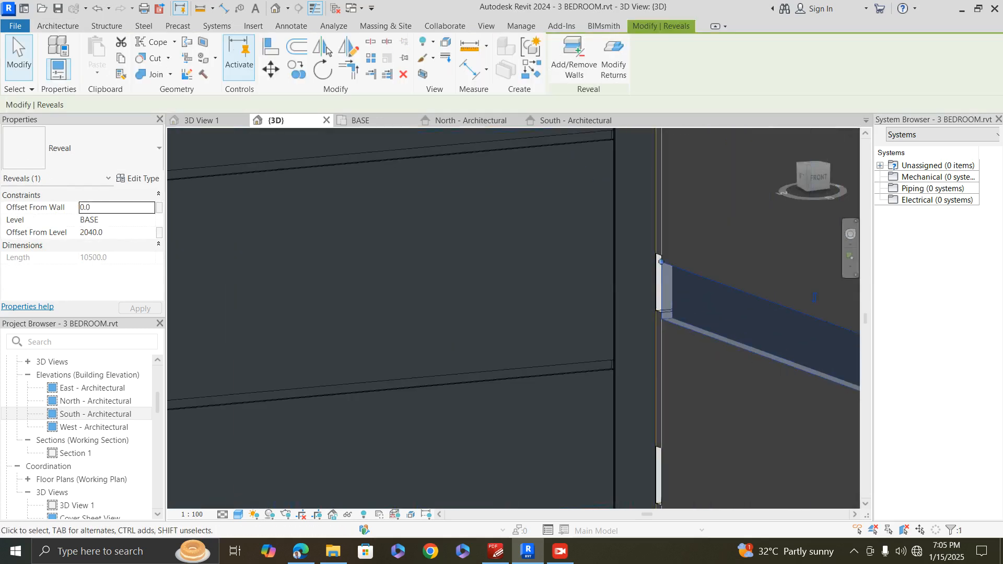
left_click_drag(814, 297, 835, 314)
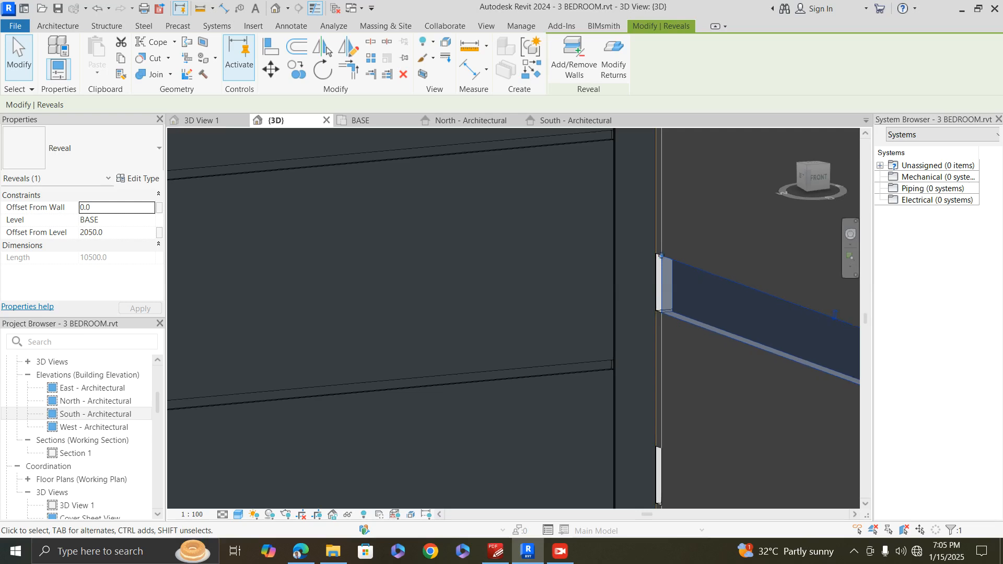
- Copy the side wall's reveal upward with Multiple enabled, matching the front wall's reveal heights up to the door head
scroll(663, 361, "down", 5)
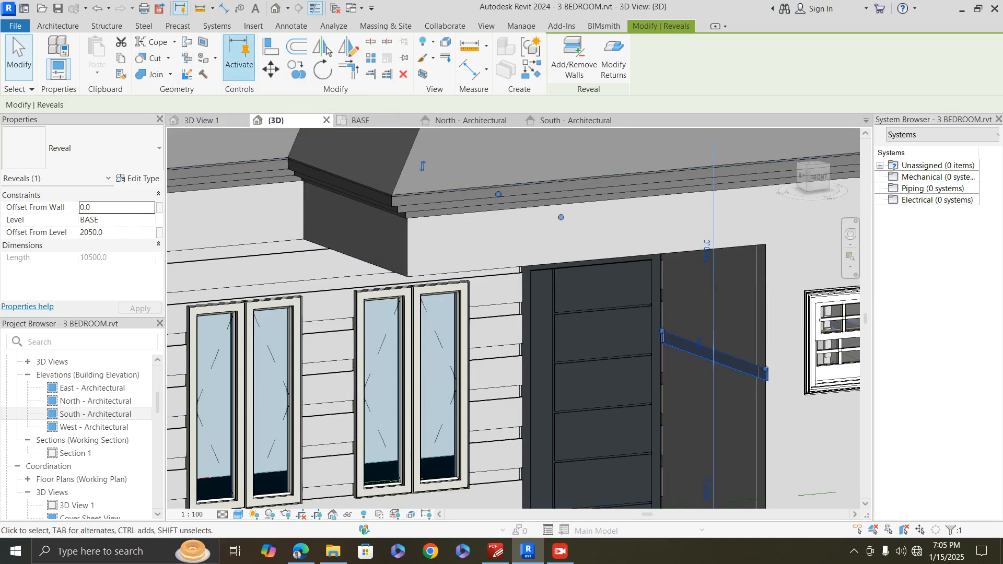
key("c")
key("c")
scroll(618, 331, "up", 3)
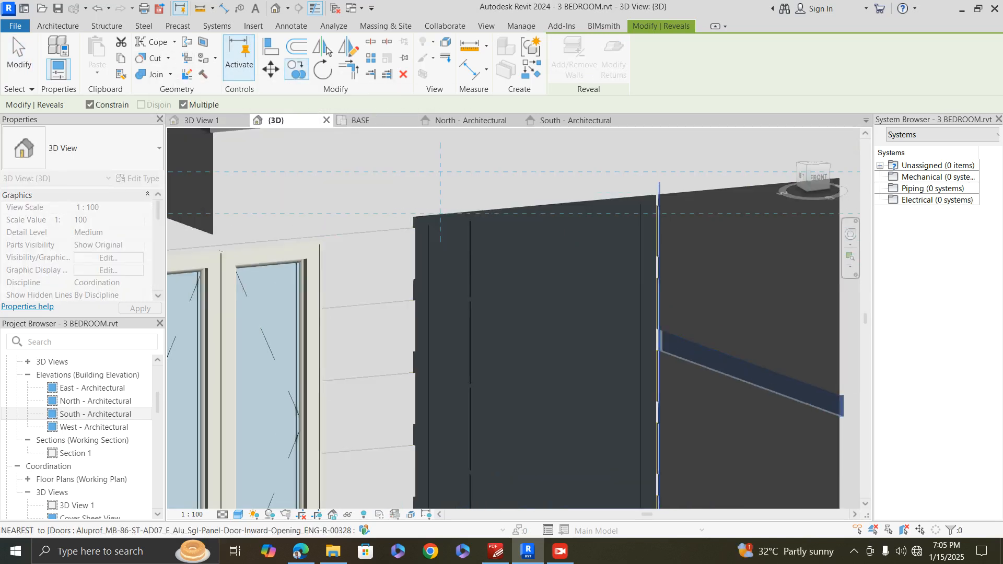
left_click(656, 331)
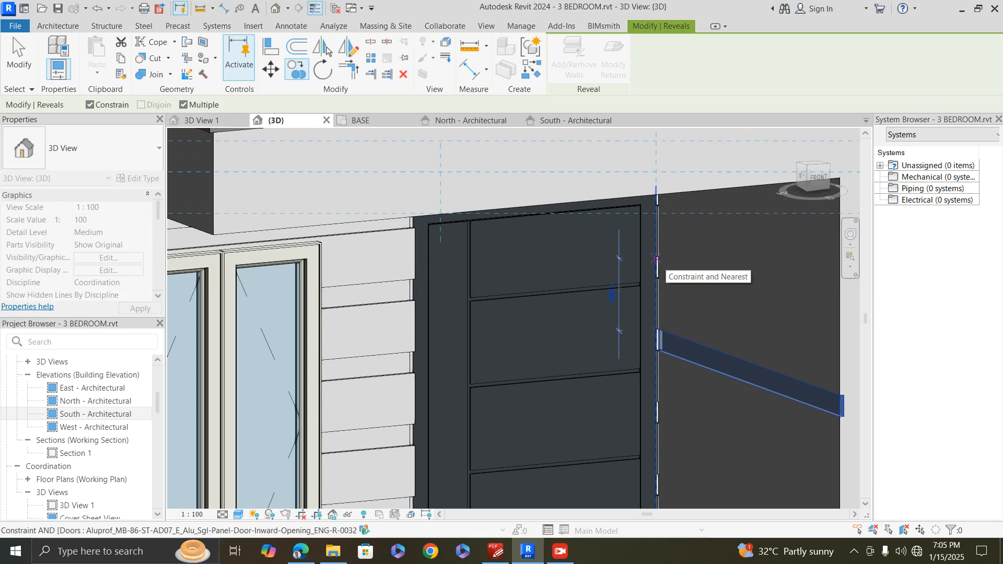
scroll(656, 258, "up", 3)
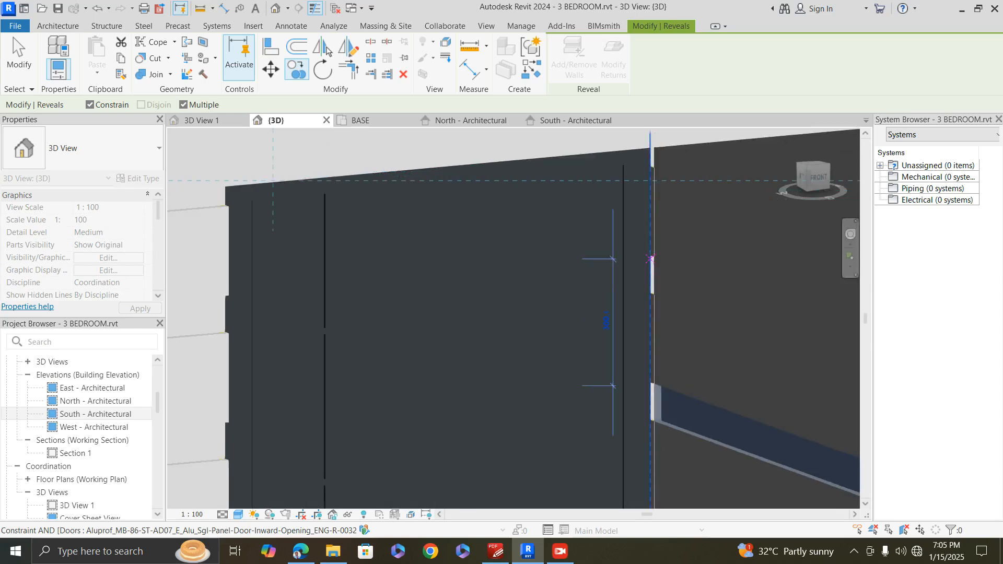
scroll(650, 260, "down", 4)
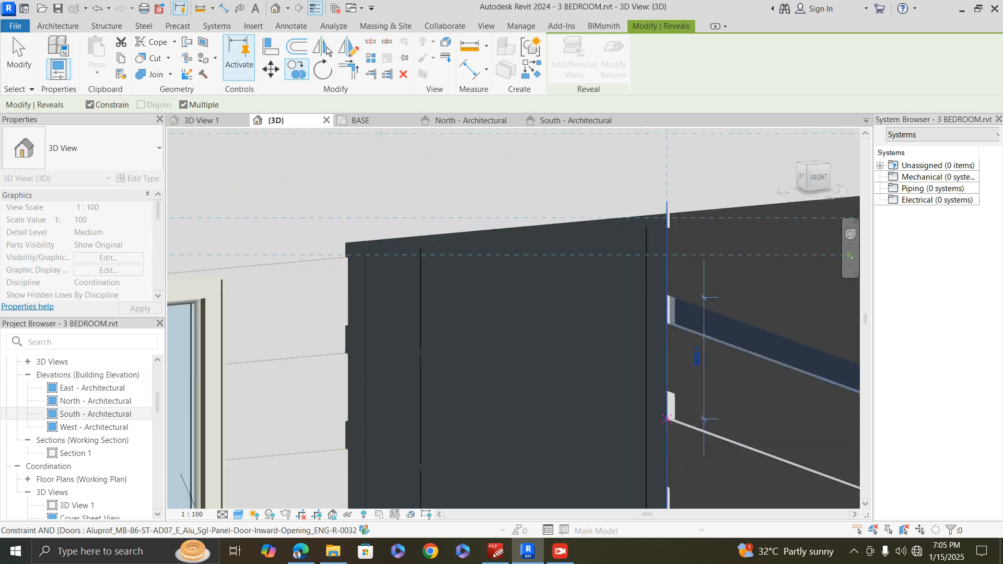
scroll(685, 295, "up", 3)
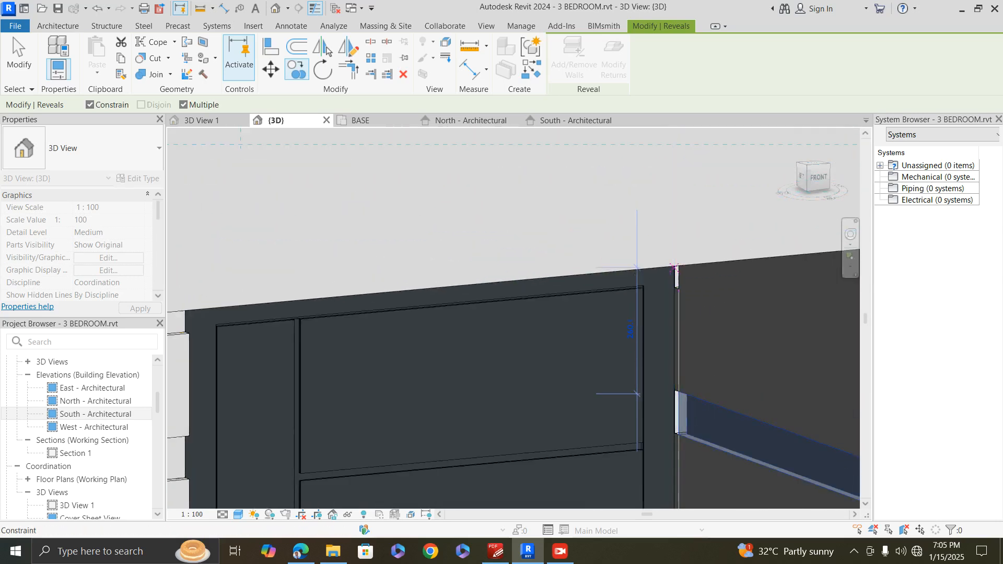
scroll(674, 268, "down", 4)
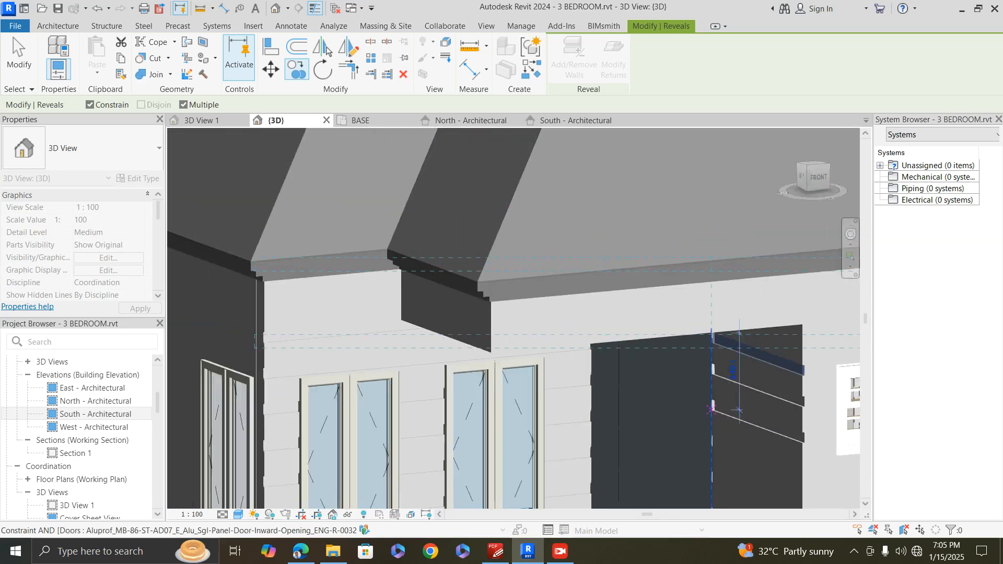
- Continue copying the reveal down the side wall beside the door, matching each front wall reveal to the lowest one
scroll(712, 409, "up", 3)
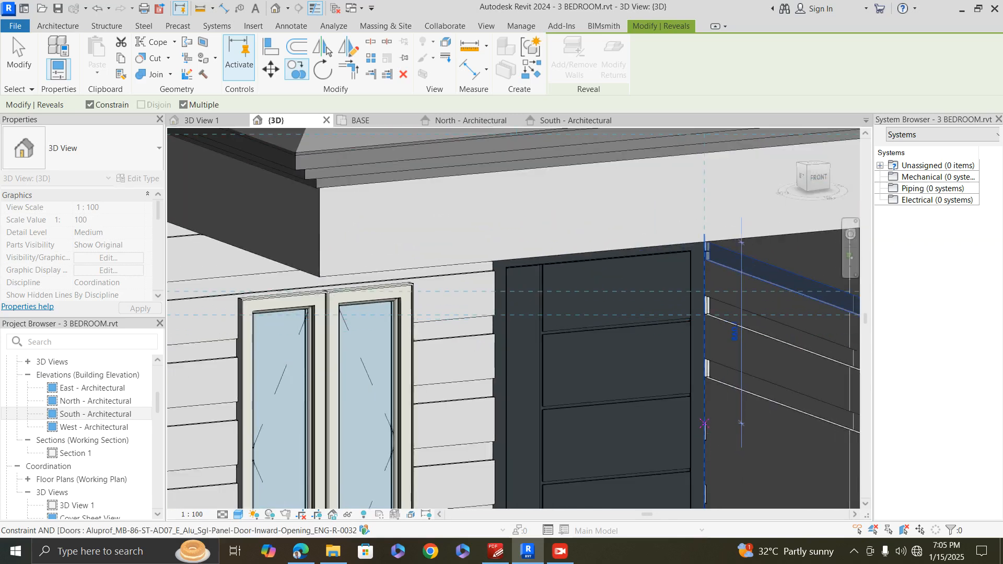
scroll(705, 423, "down", 3)
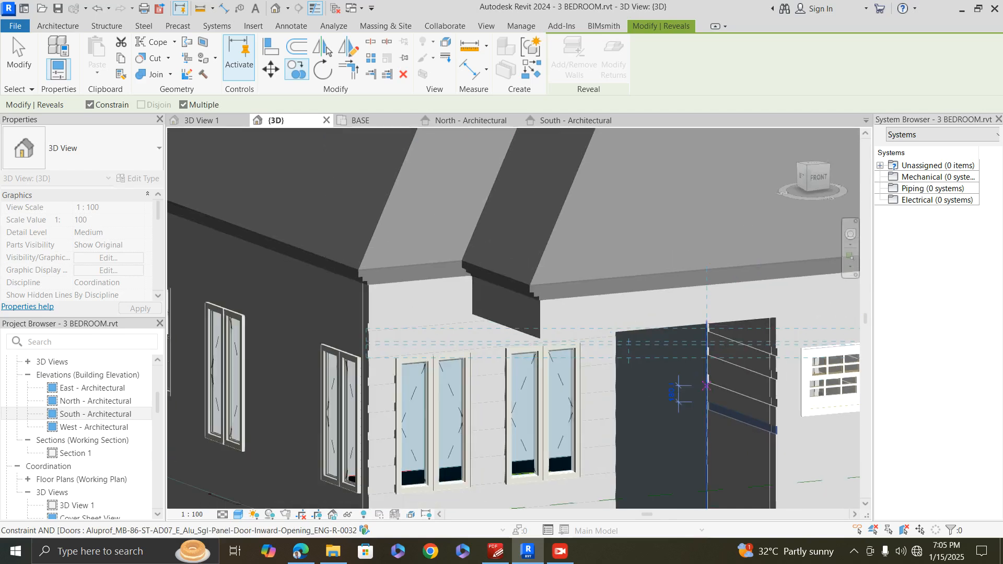
scroll(701, 430, "up", 4)
scroll(701, 430, "up", 2)
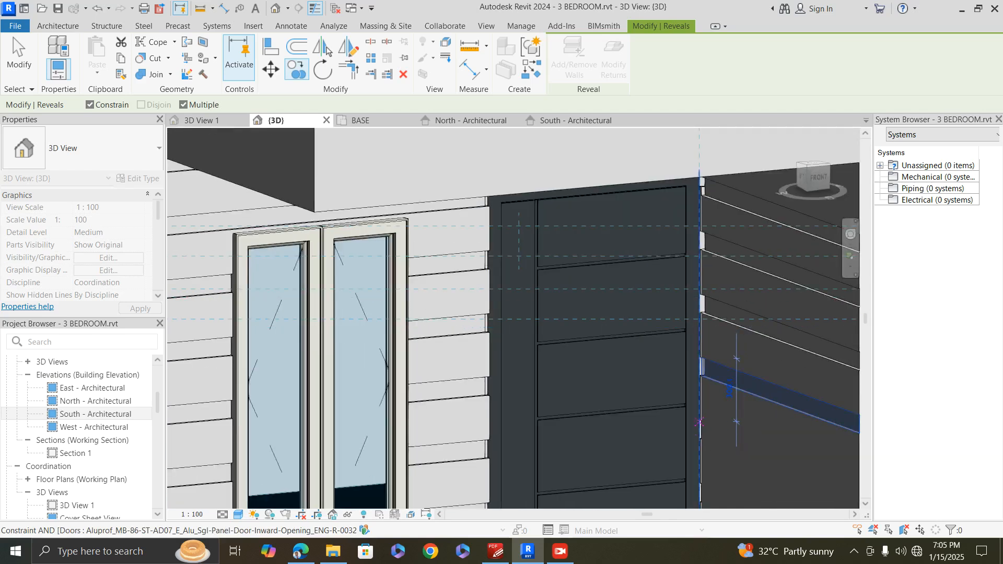
scroll(699, 423, "down", 3)
scroll(700, 455, "up", 5)
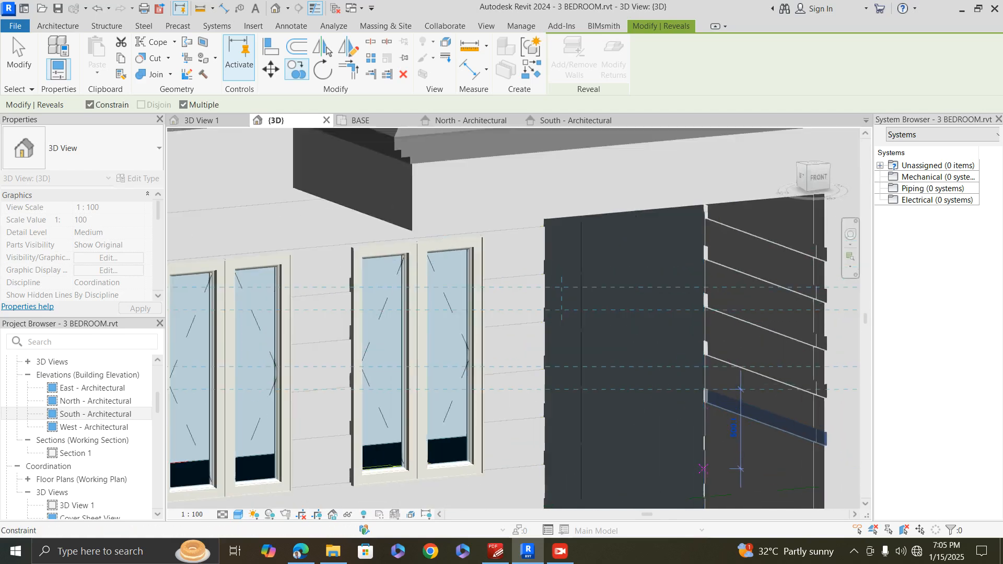
scroll(700, 465, "up", 2)
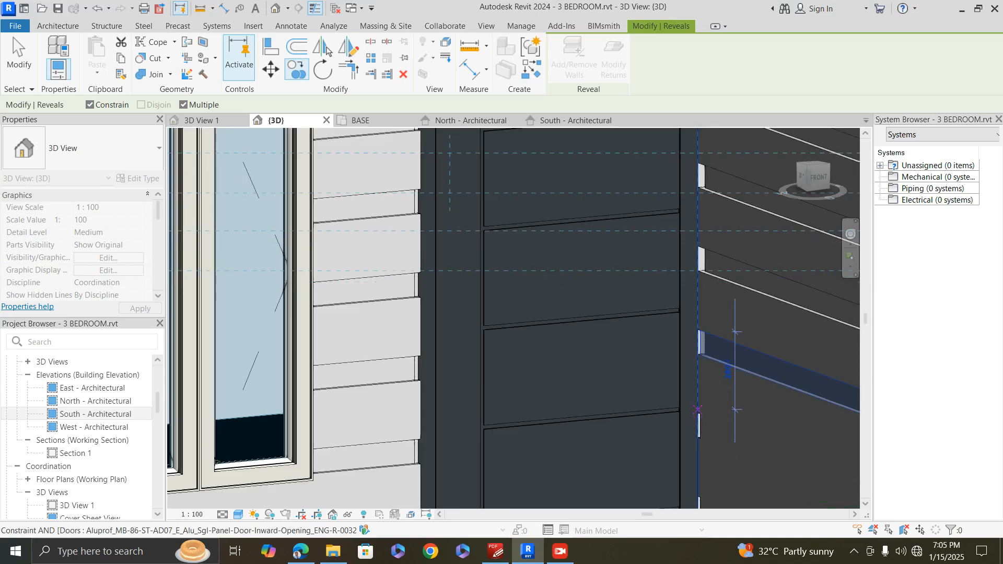
scroll(697, 410, "down", 4)
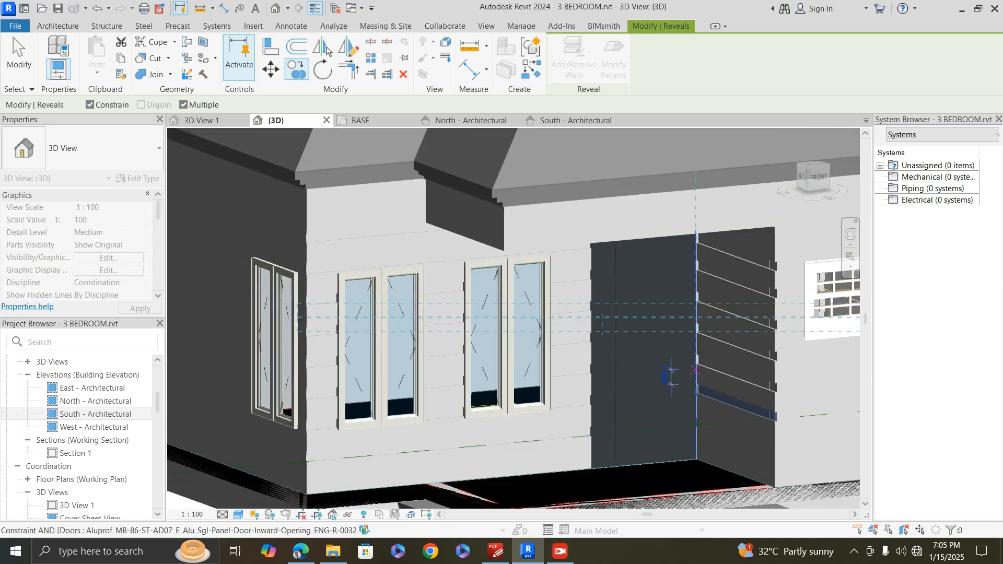
scroll(687, 429, "up", 5)
left_click(686, 428)
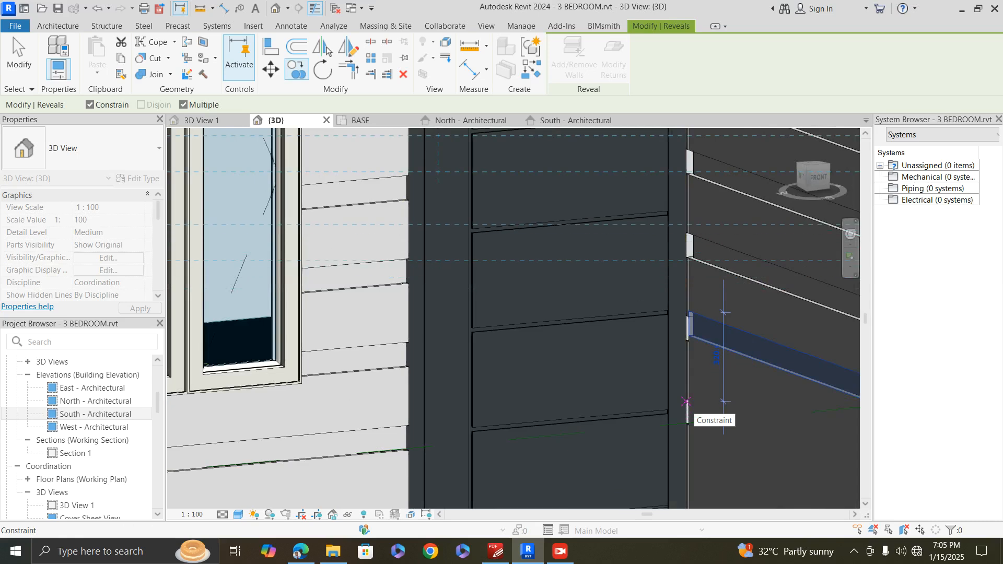
scroll(686, 402, "down", 5)
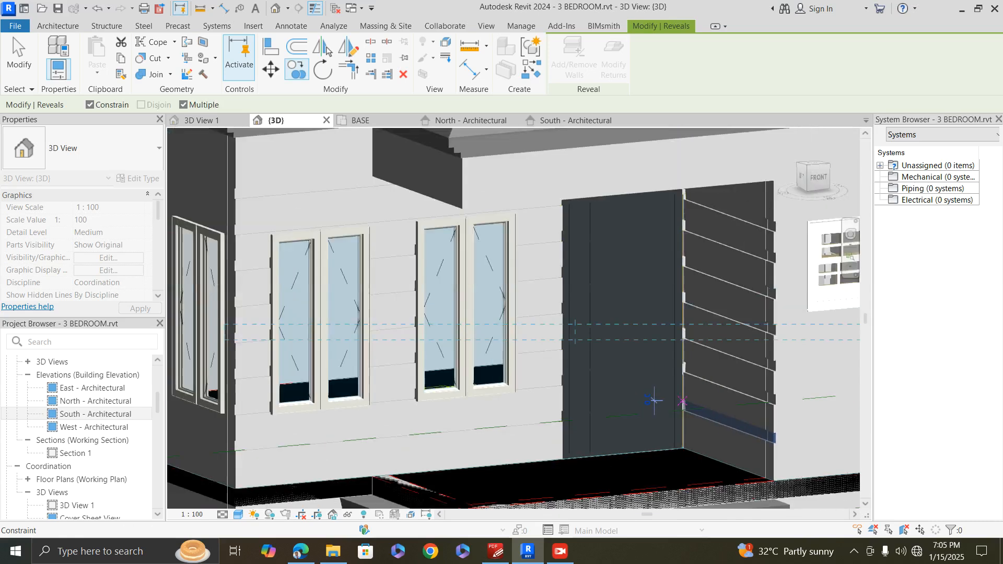
key("Escape")
key("Escape")
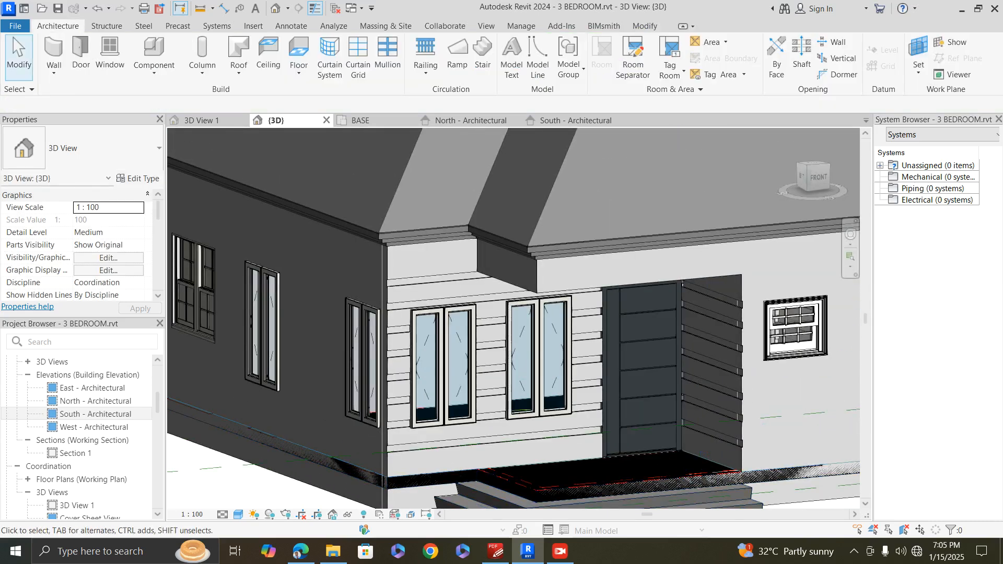
scroll(580, 395, "down", 5)
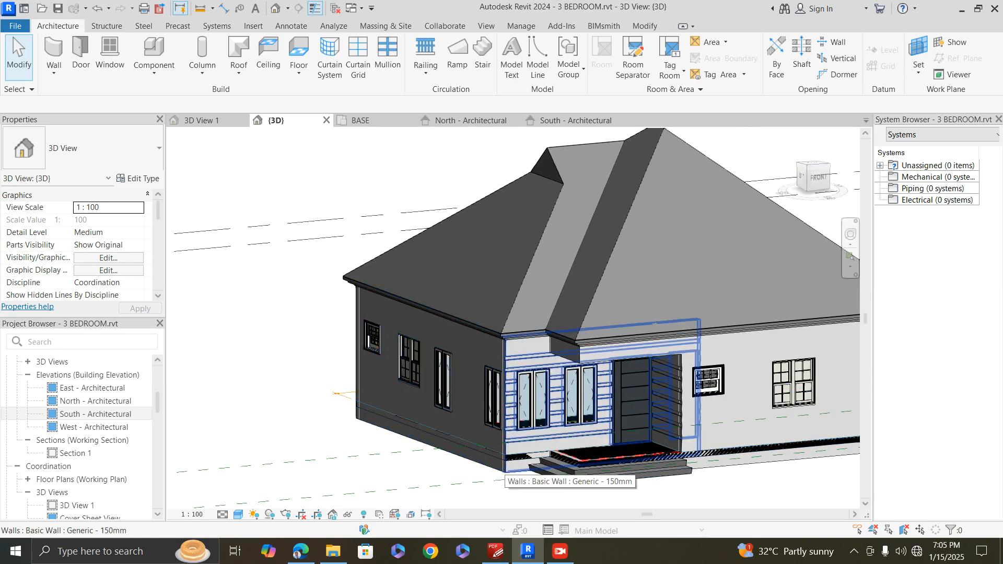
scroll(511, 460, "up", 3)
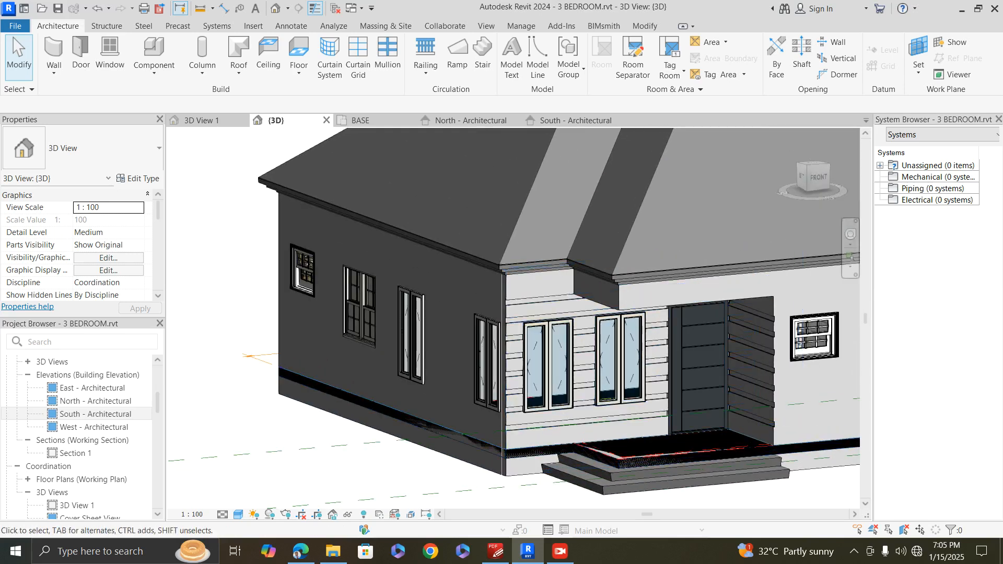
scroll(393, 443, "down", 2)
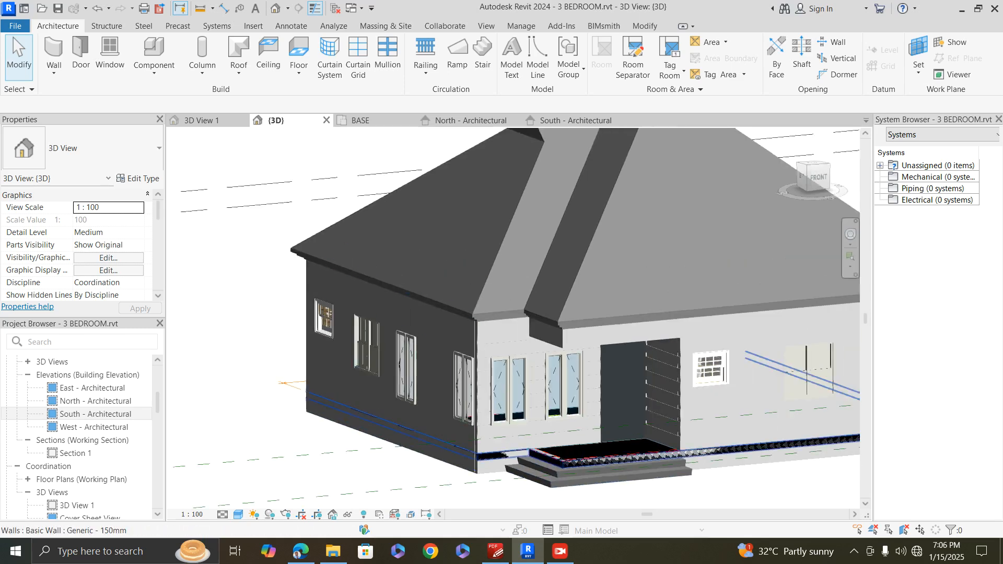
scroll(757, 443, "up", 6)
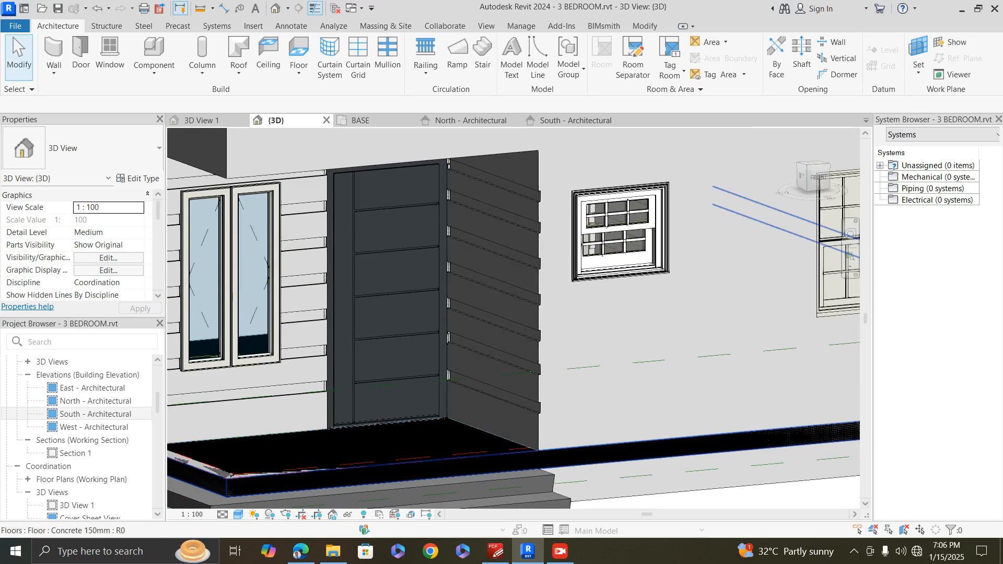
scroll(621, 434, "down", 2)
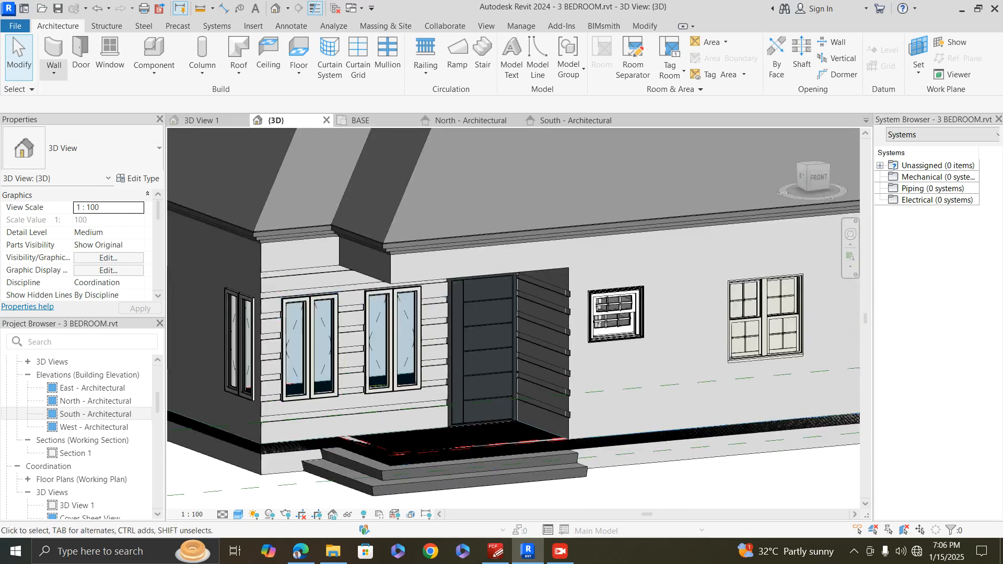
- Start a horizontal wall sweep and set the Cornice type's Subcategory of Walls to Wall Sweep - Trim
left_click(53, 72)
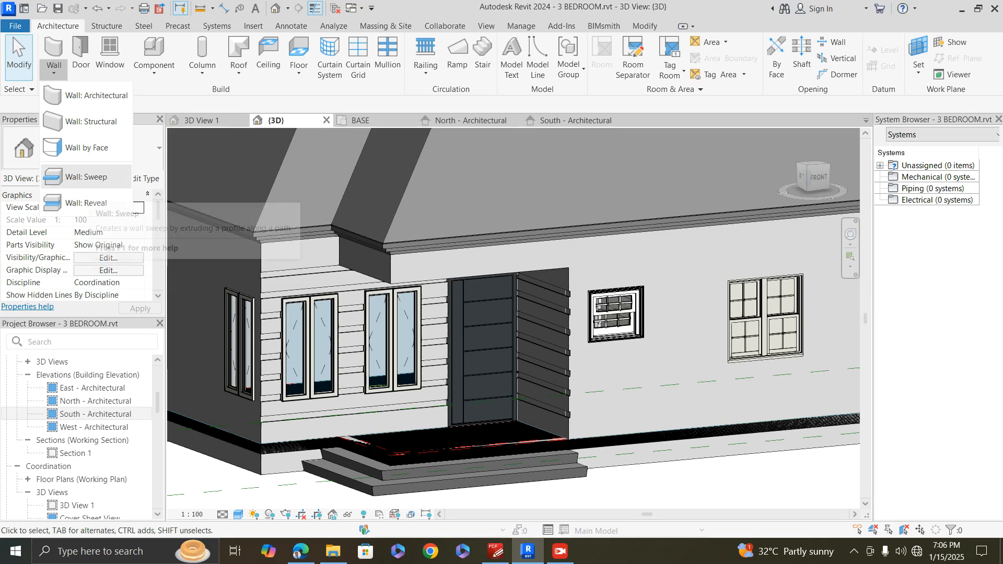
left_click(86, 176)
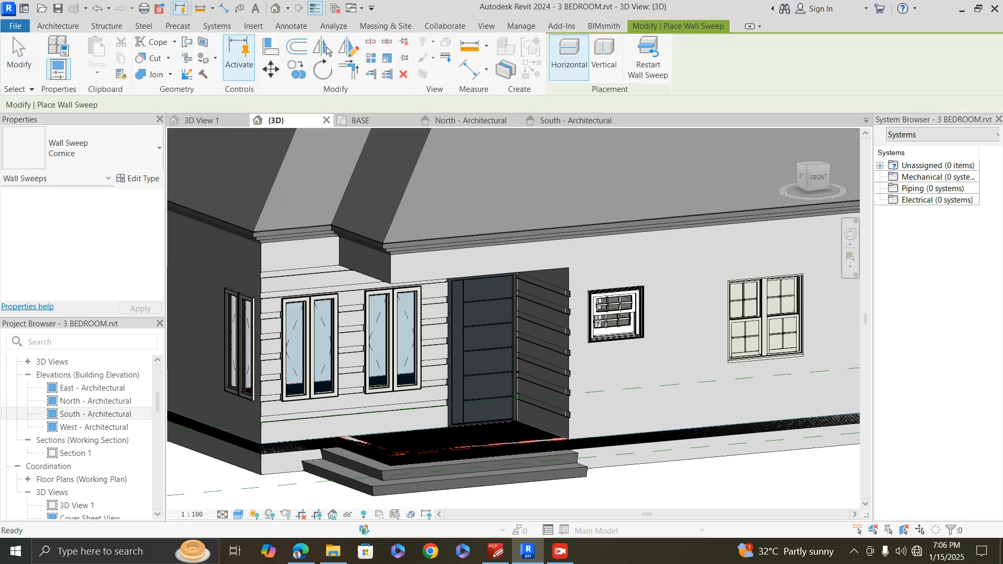
scroll(261, 441, "up", 4)
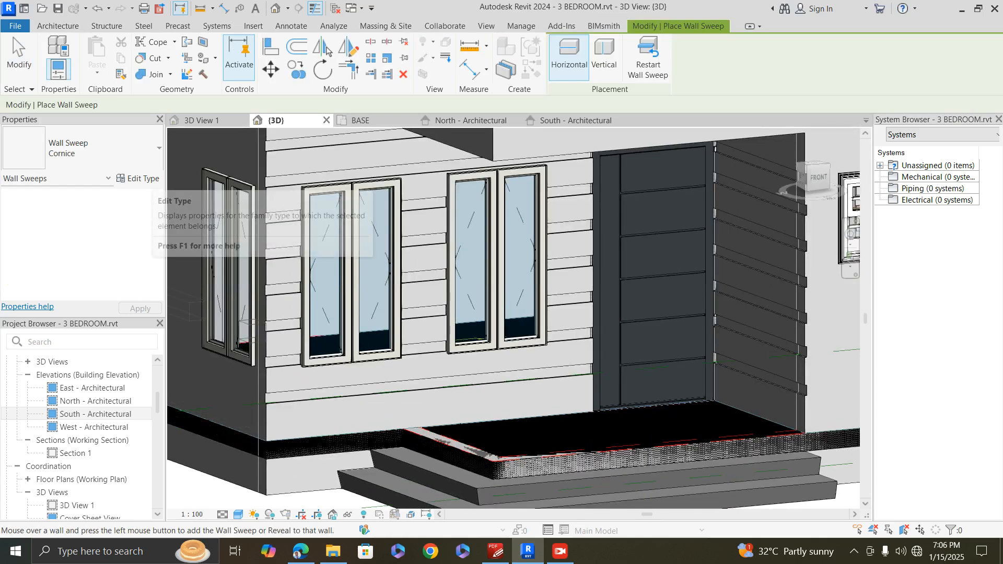
left_click(137, 179)
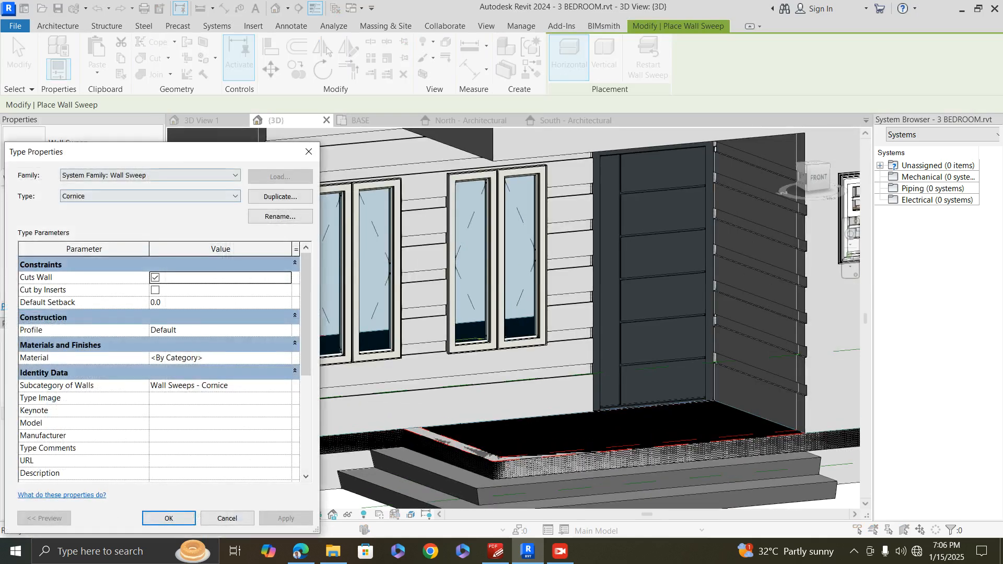
scroll(157, 365, "down", 1)
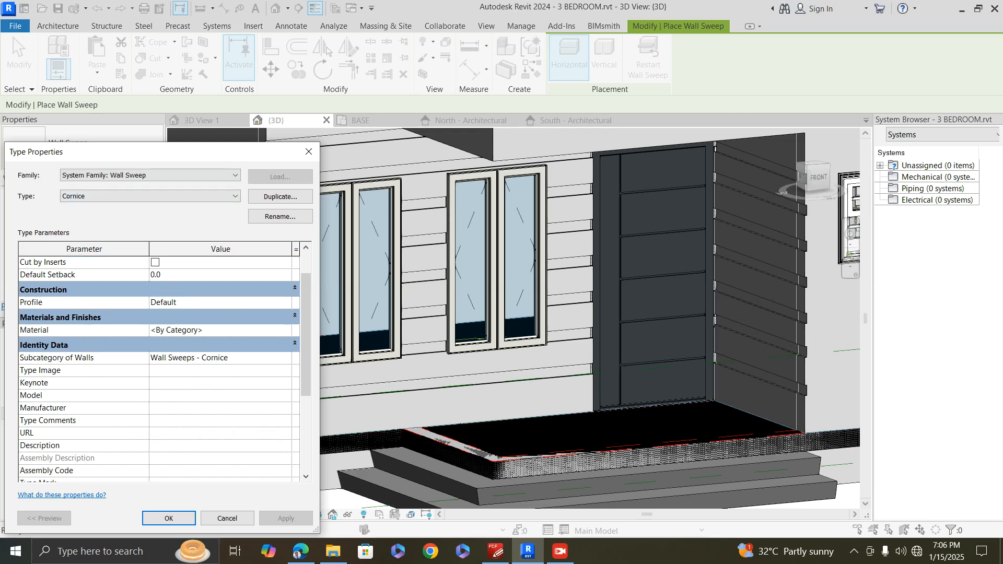
left_click(221, 358)
left_click(286, 358)
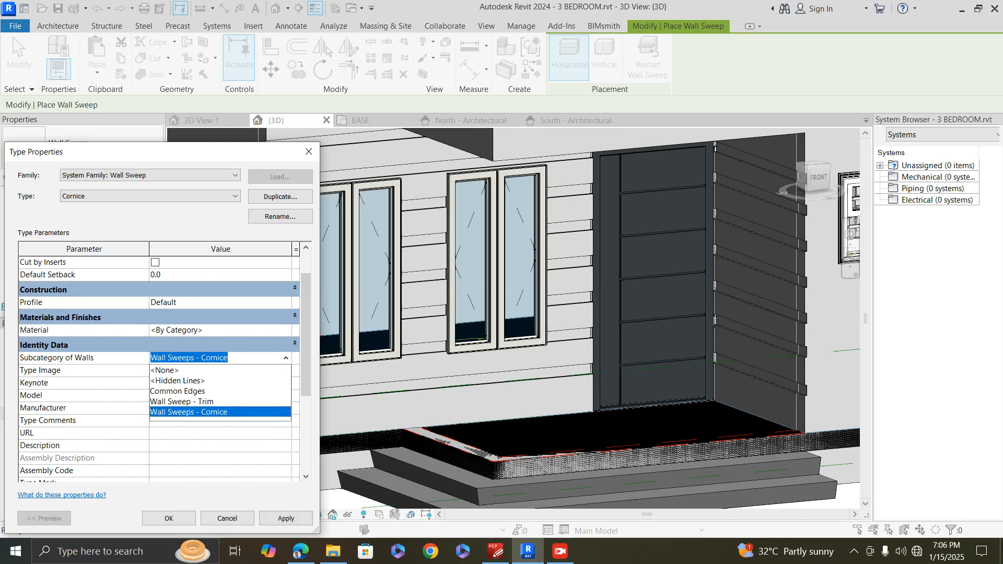
key("Up")
key("Return")
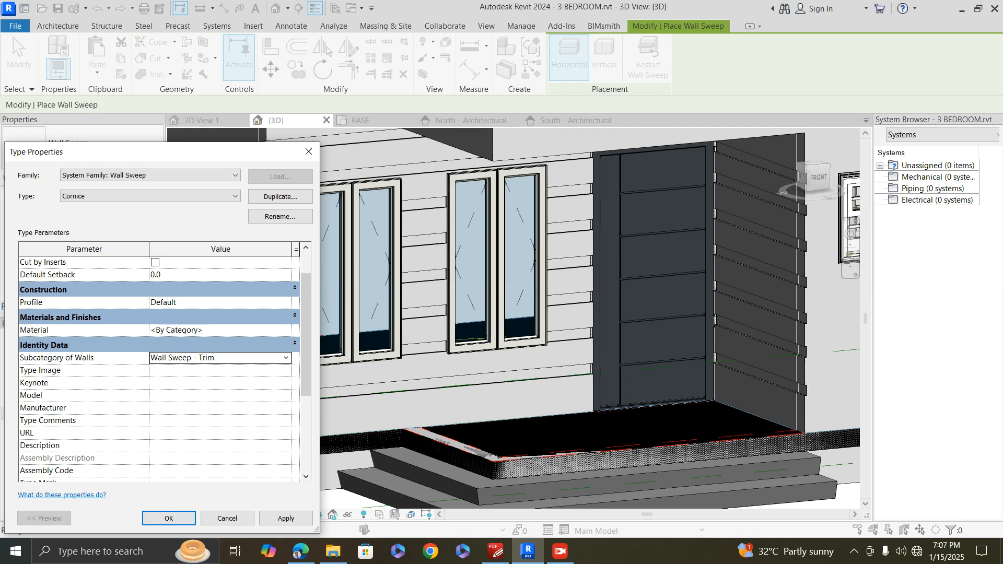
- Set the Cornice wall sweep type's Profile to M_Fascia-Flat : 19 x 140mm and apply the type changes
left_click(295, 288)
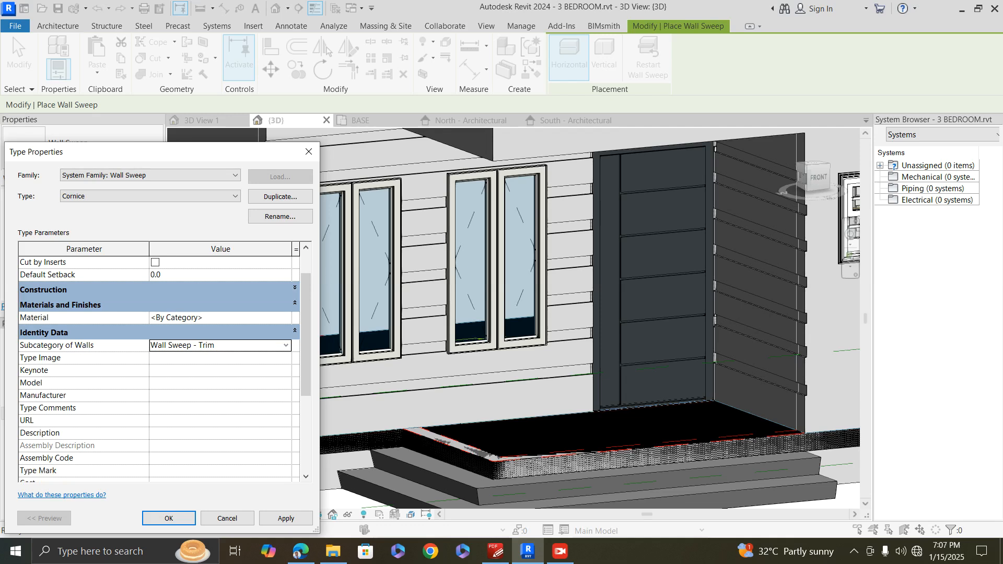
left_click(295, 303)
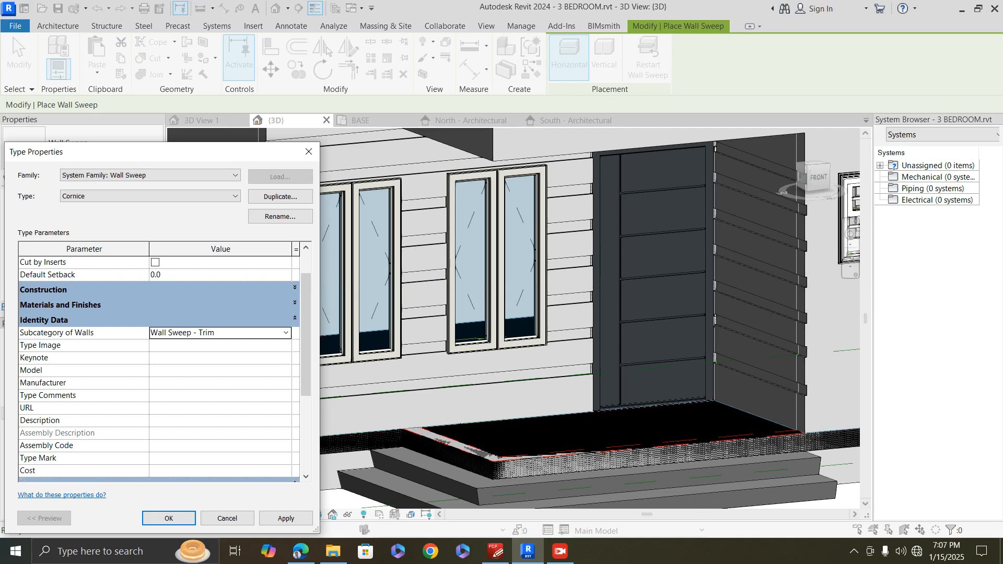
left_click(295, 303)
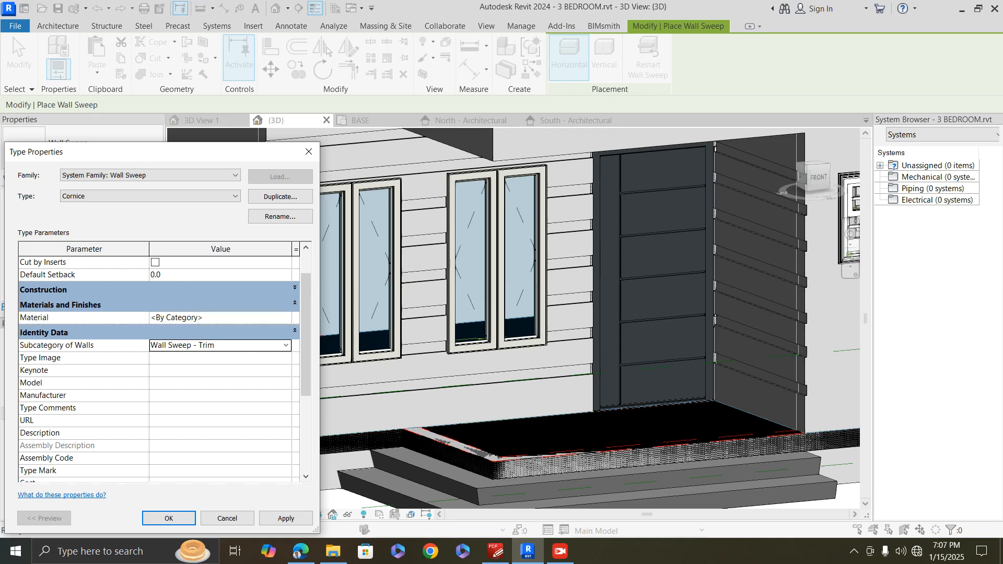
left_click(235, 317)
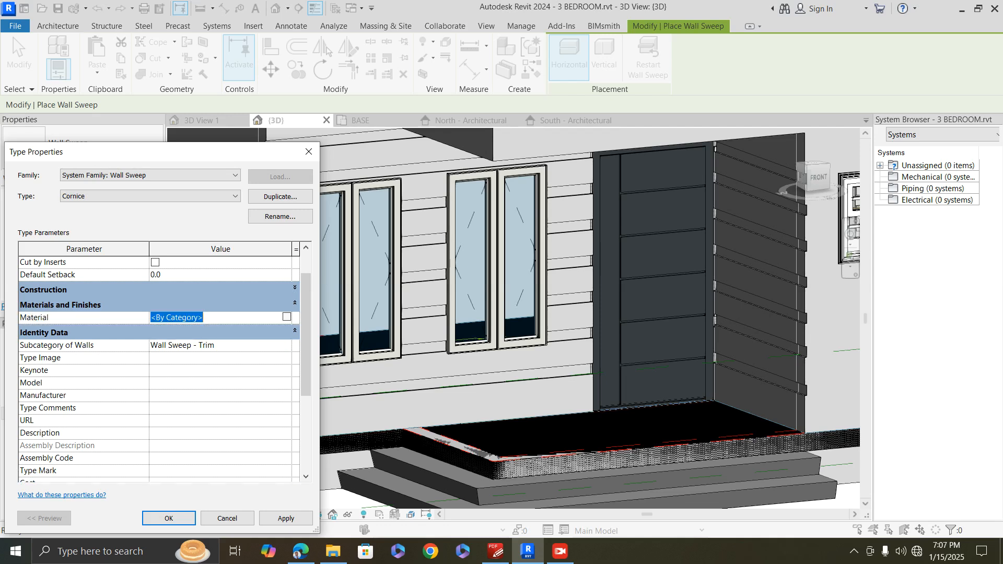
left_click(295, 288)
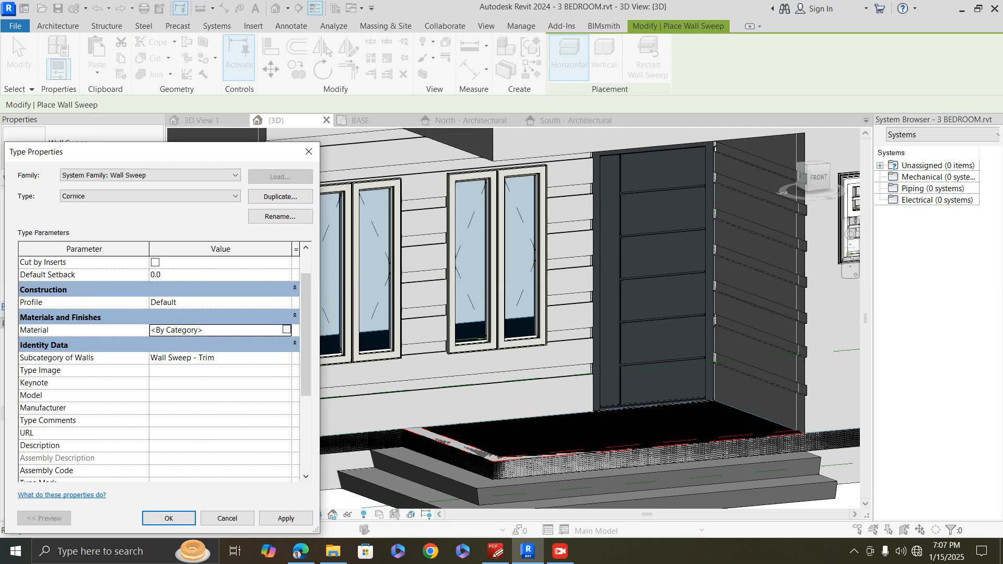
left_click(286, 303)
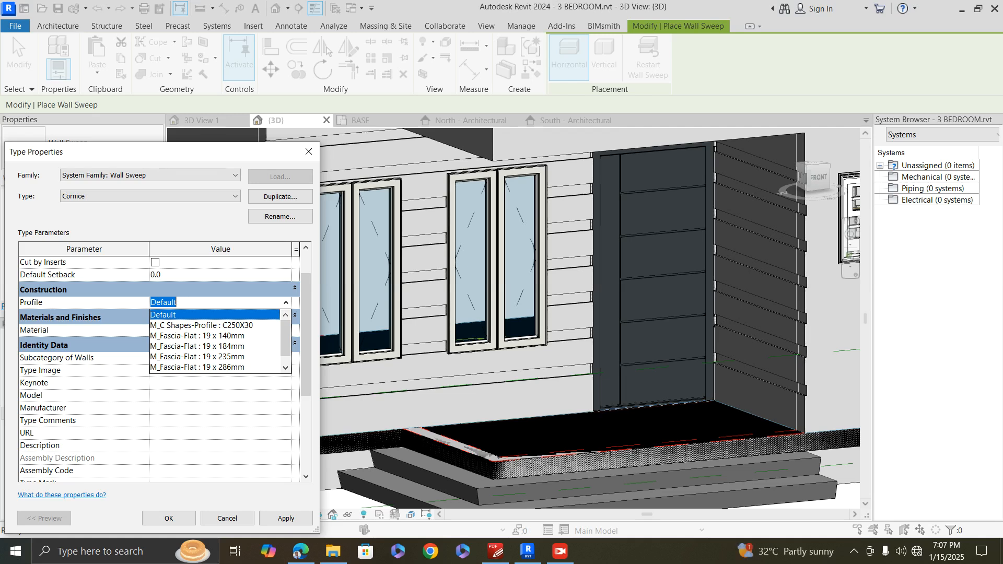
scroll(219, 342, "down", 1)
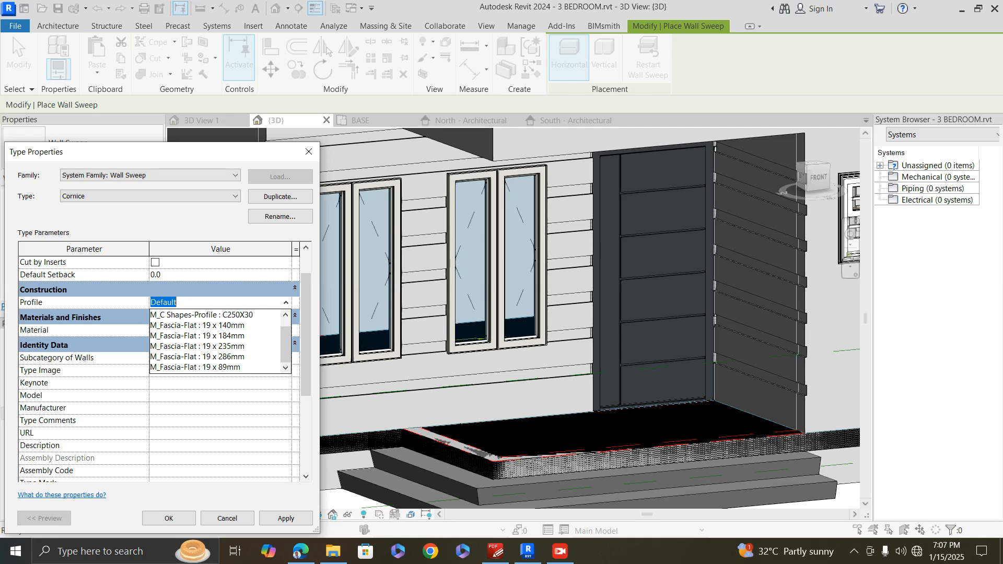
scroll(220, 341, "up", 1)
left_click(197, 336)
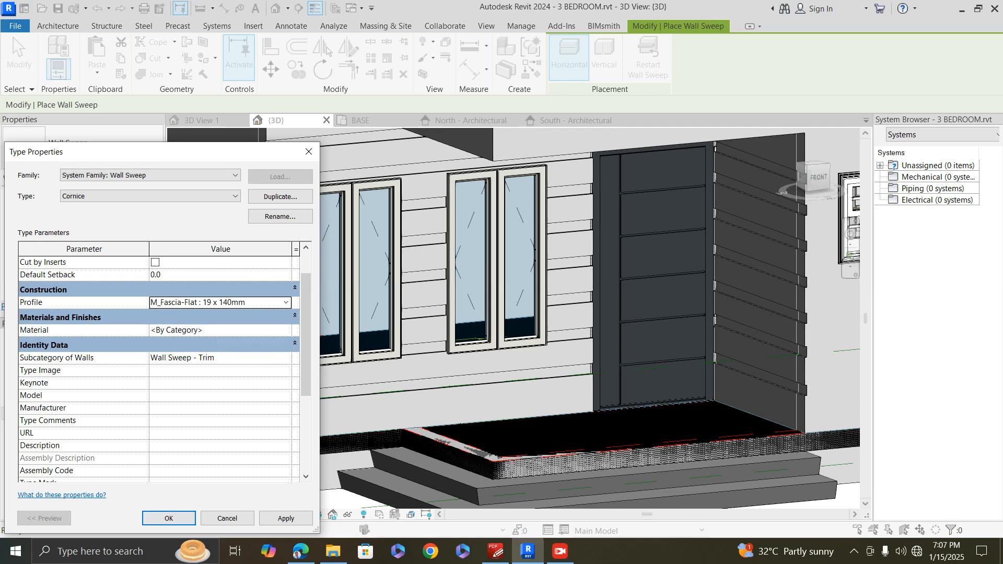
left_click(286, 519)
left_click(168, 518)
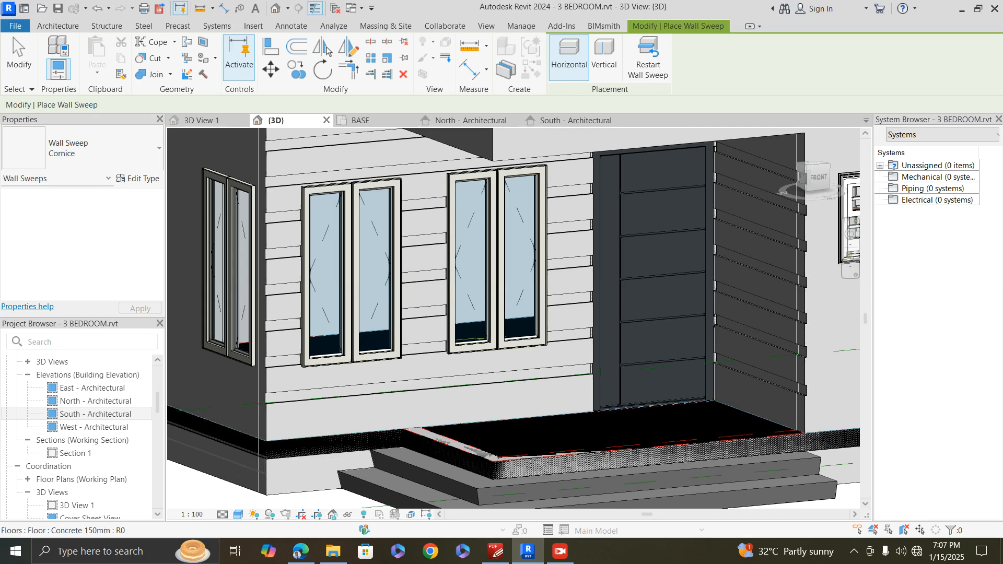
- Place the horizontal Cornice sweep along the base of the front walls, level with the floor slab edge
scroll(230, 448, "down", 2)
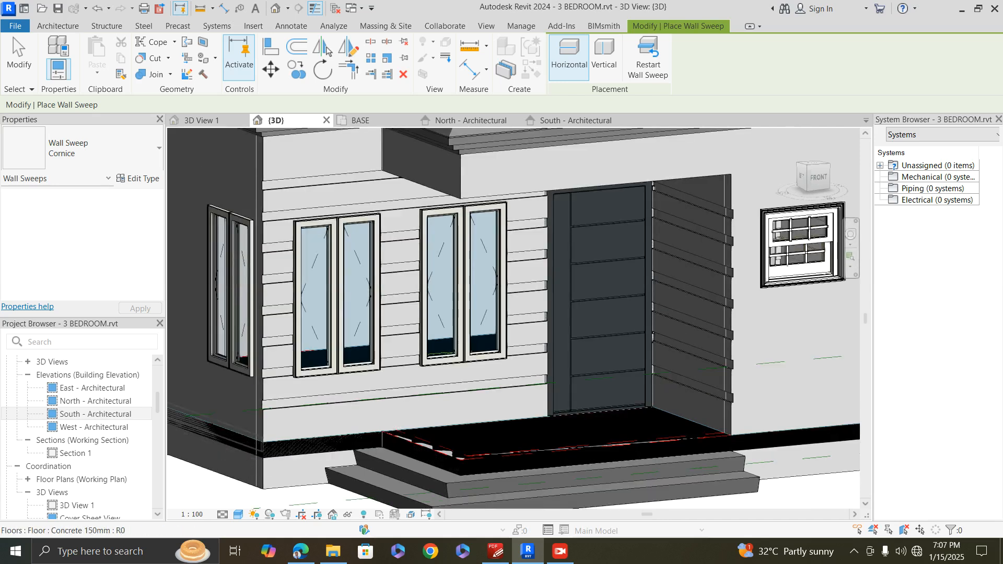
scroll(236, 429, "up", 2)
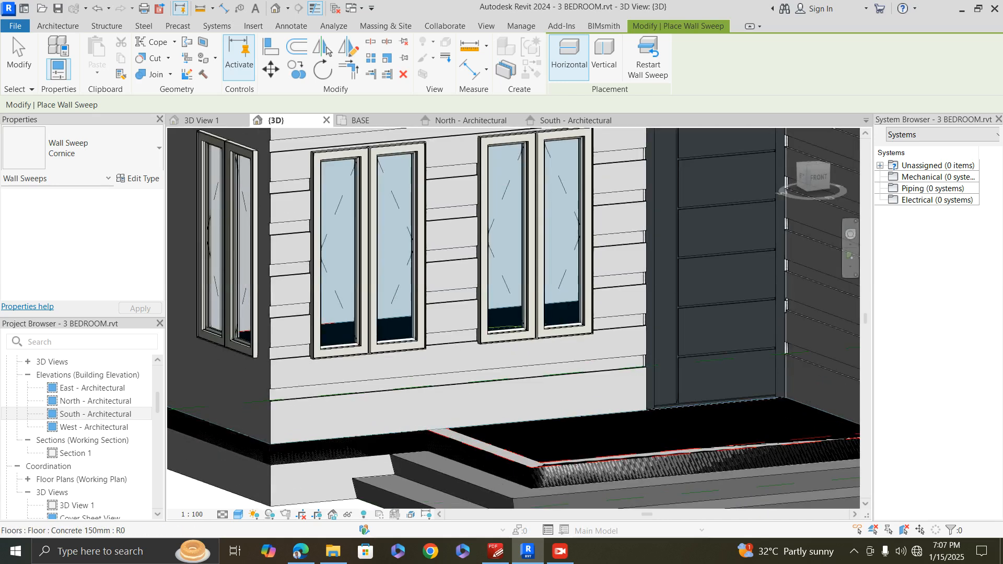
scroll(525, 434, "down", 2)
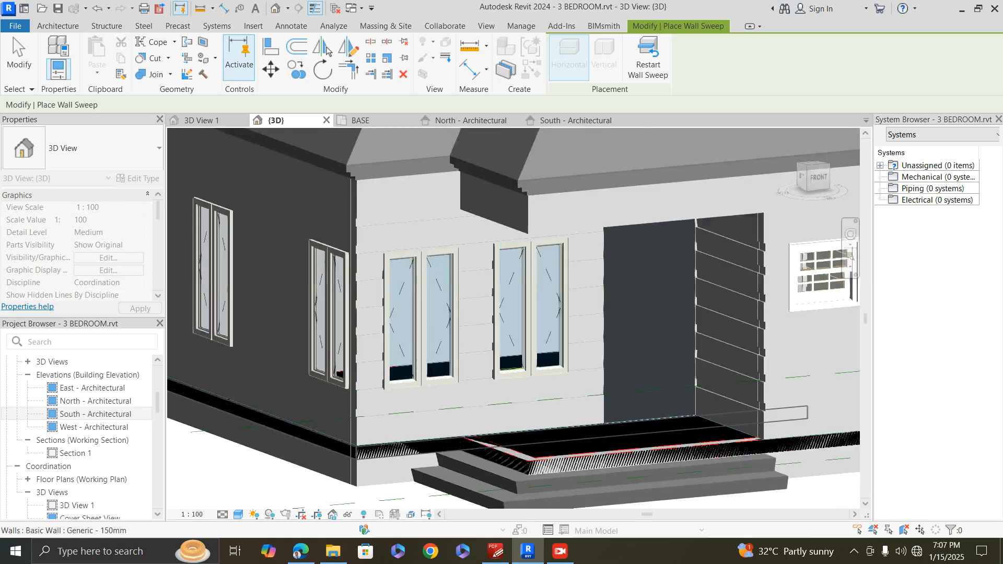
scroll(522, 366, "down", 3)
scroll(731, 408, "up", 3)
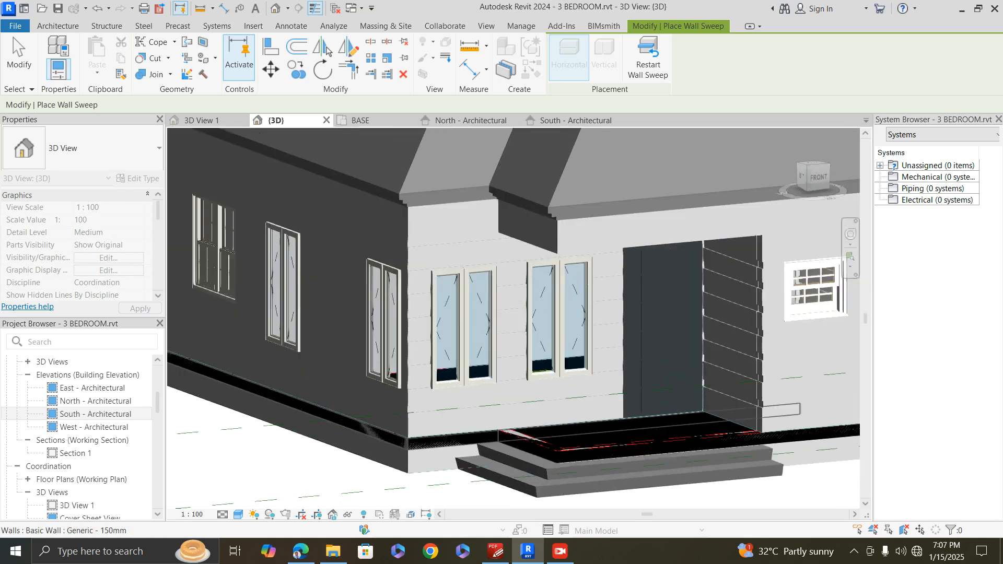
scroll(428, 435, "up", 3)
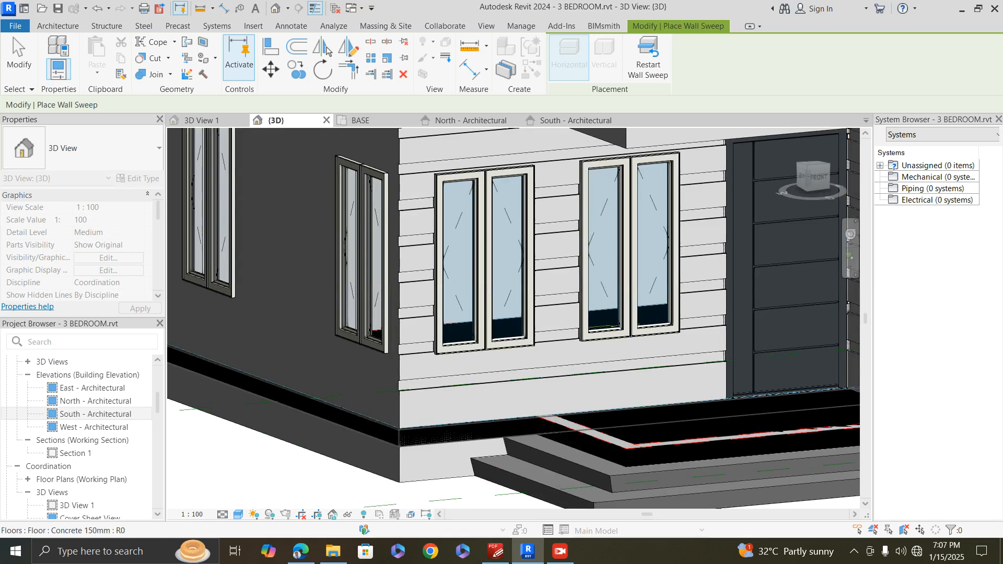
scroll(429, 444, "down", 3)
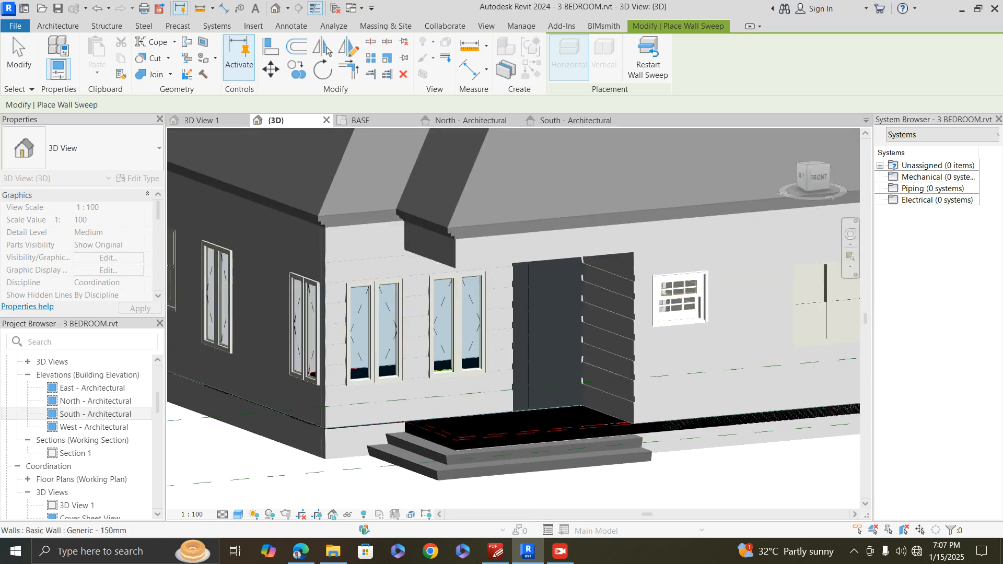
scroll(651, 428, "up", 1)
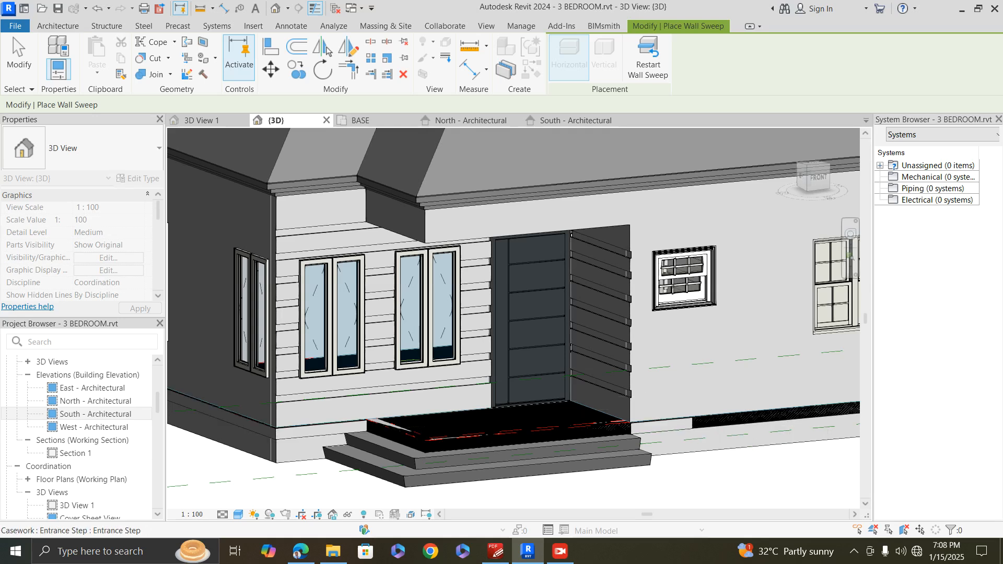
scroll(368, 449, "down", 3)
scroll(652, 475, "down", 3)
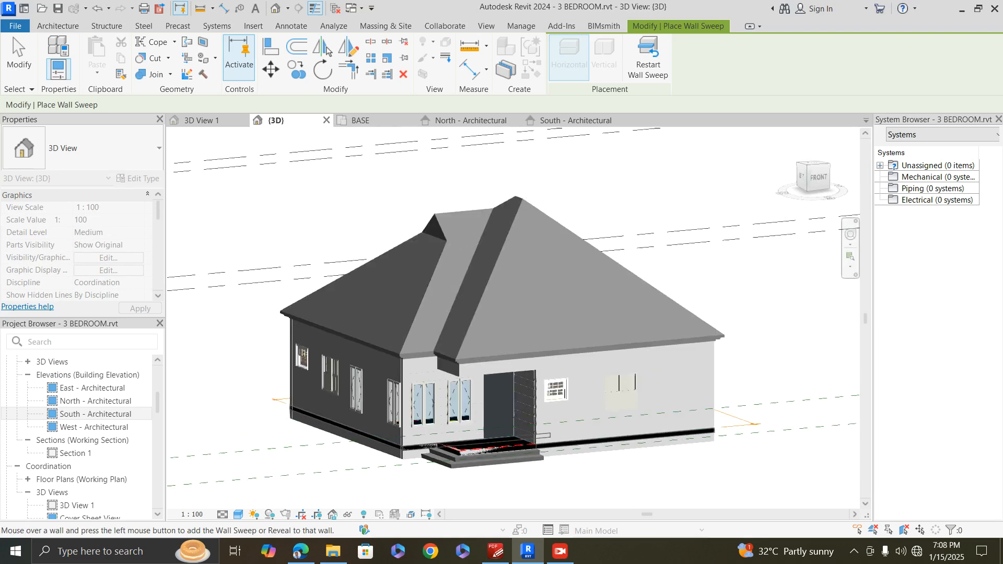
- Continue the same base sweep around the corner along the house's right side wall
left_click_drag(819, 177, 767, 179)
scroll(673, 266, "down", 2)
scroll(586, 429, "up", 8)
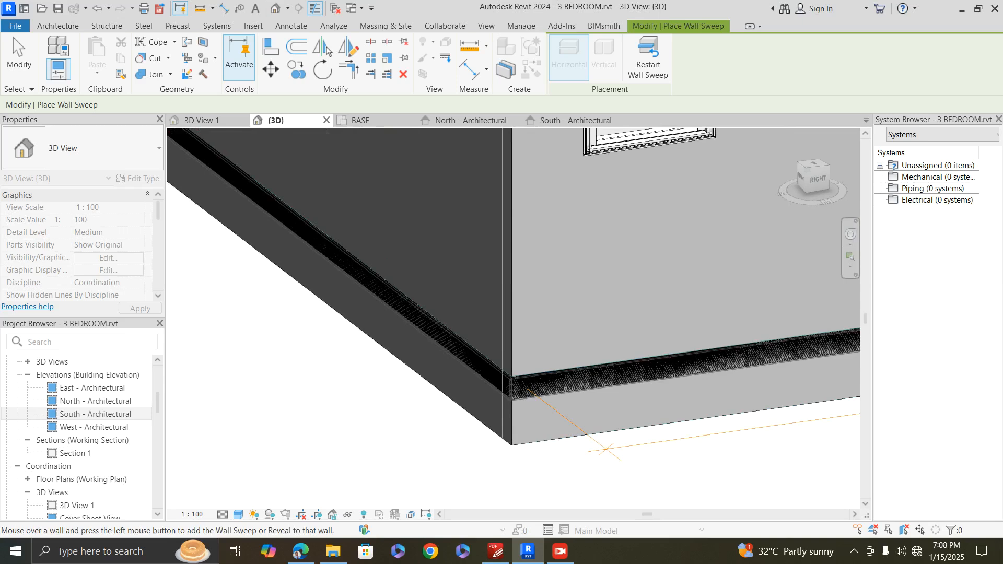
scroll(343, 396, "down", 5)
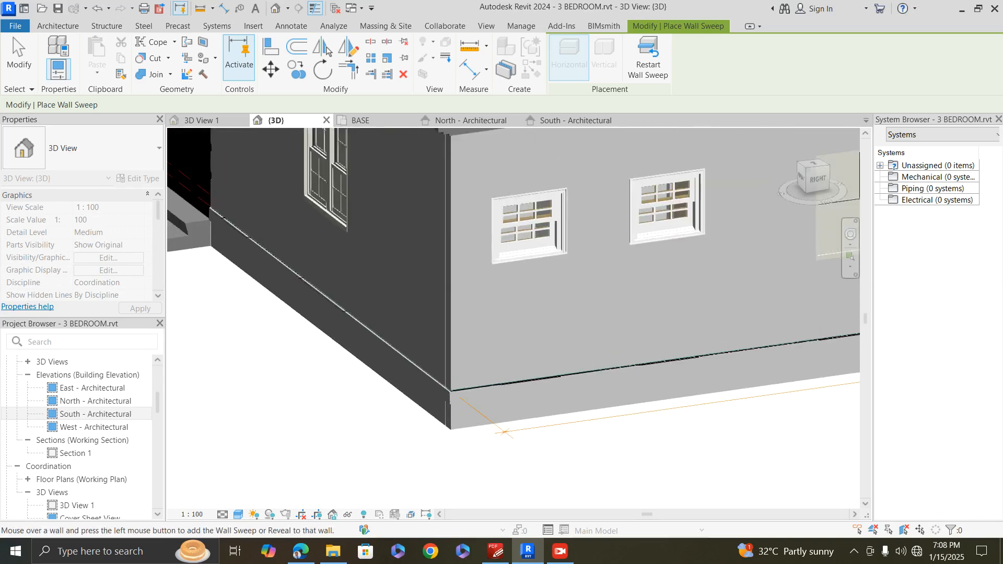
scroll(332, 393, "down", 2)
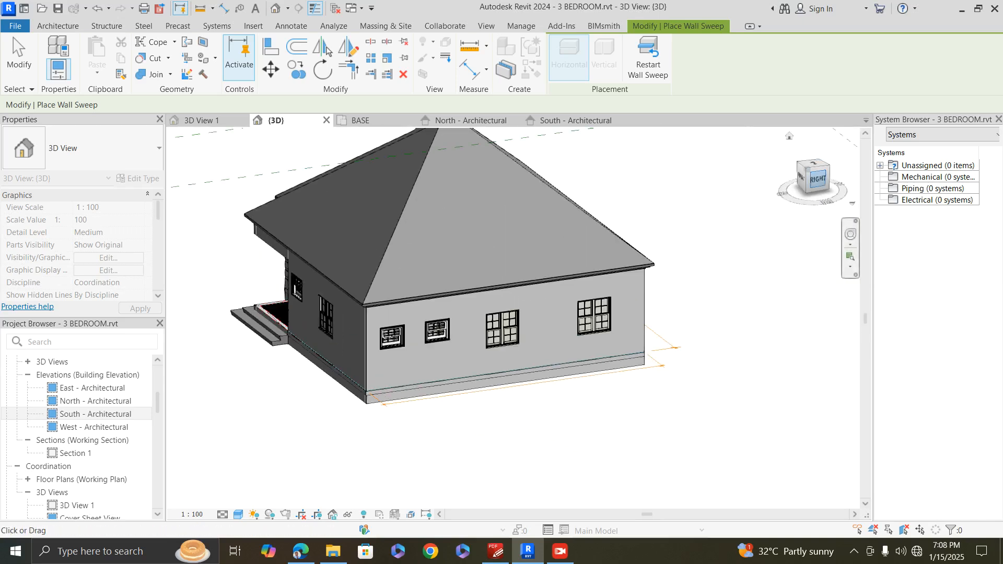
- Extend the base sweep around the next corner along the rear wall on both sides of the back door recess
left_click(815, 171)
left_click(827, 173)
scroll(570, 287, "down", 2)
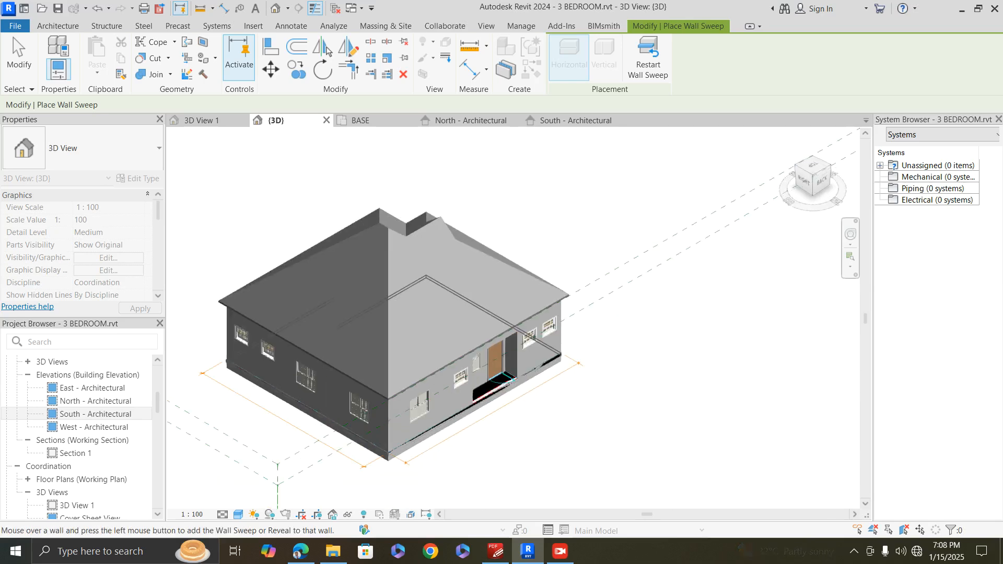
scroll(412, 410, "up", 3)
scroll(408, 442, "up", 5)
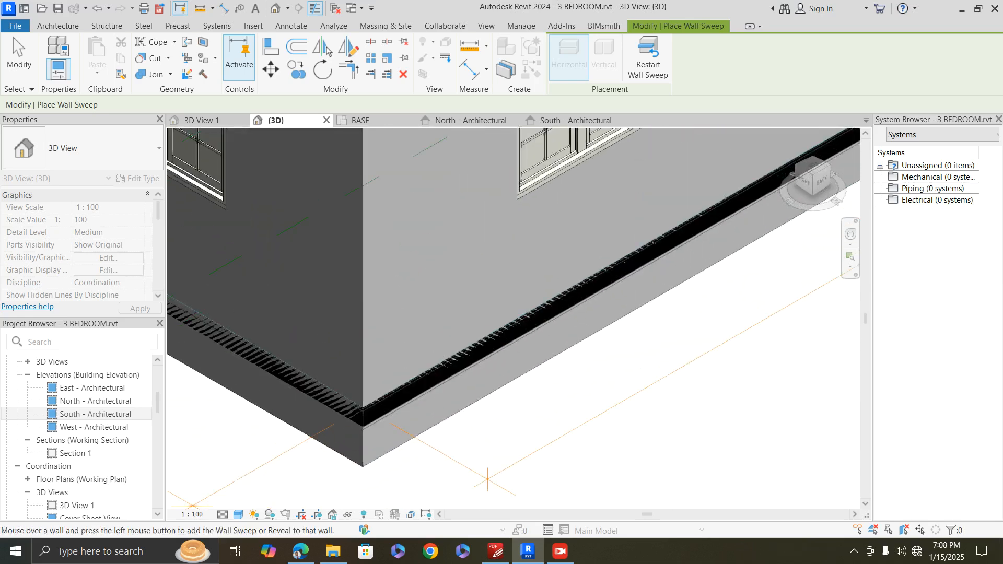
scroll(386, 397, "down", 8)
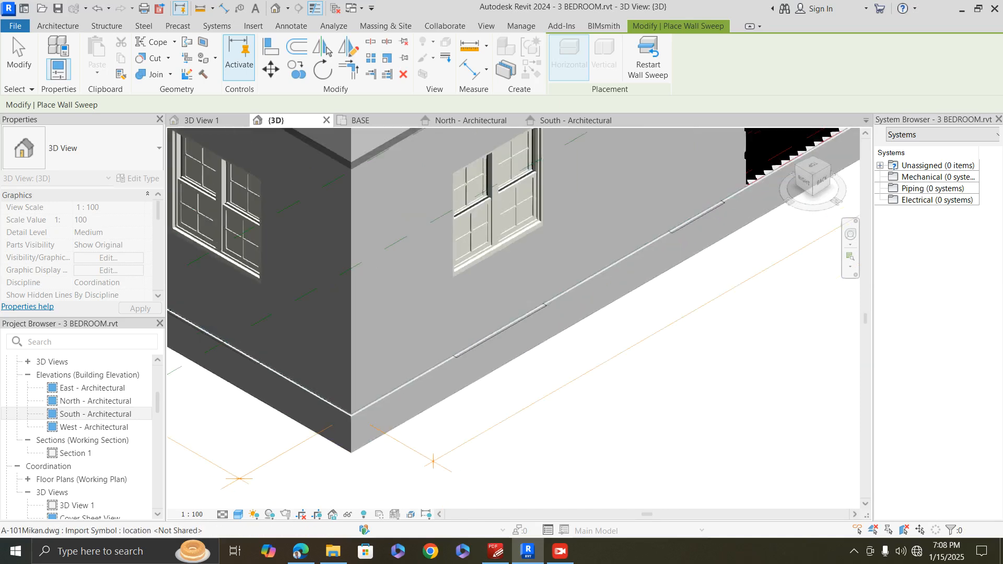
scroll(527, 325, "up", 6)
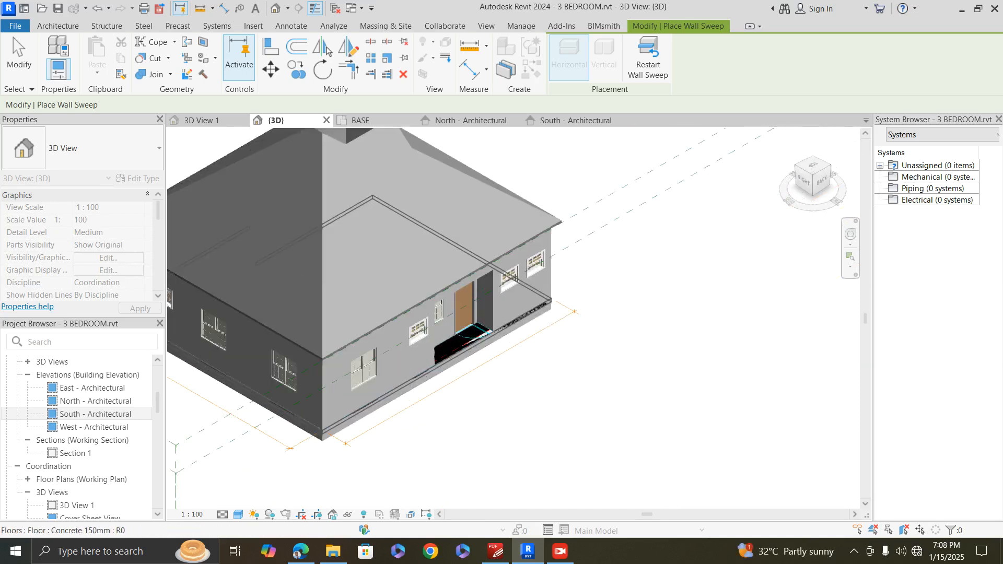
scroll(715, 300, "down", 2)
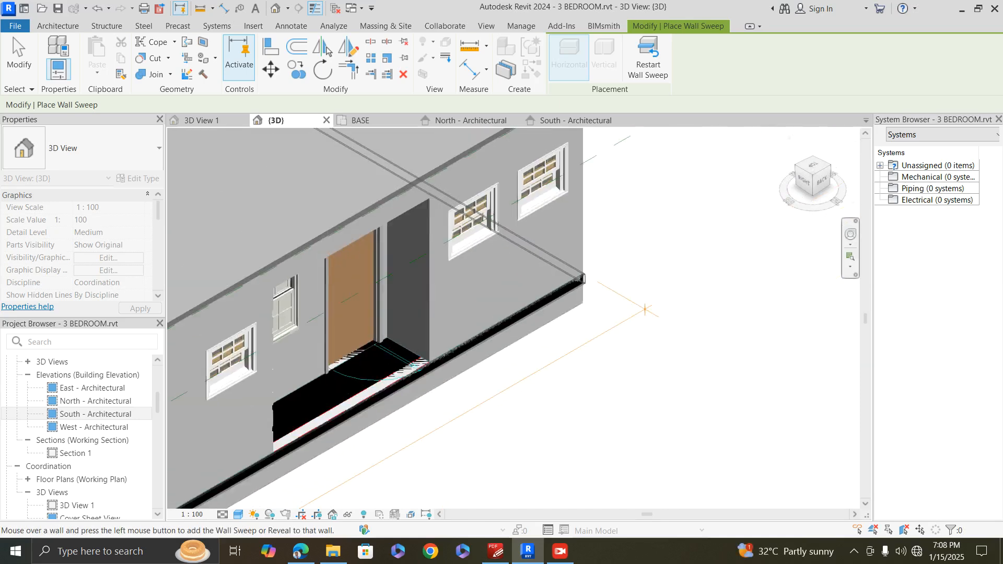
- Carry the base sweep around to the house's left side wall and finish placing wall sweeps
left_click(822, 172)
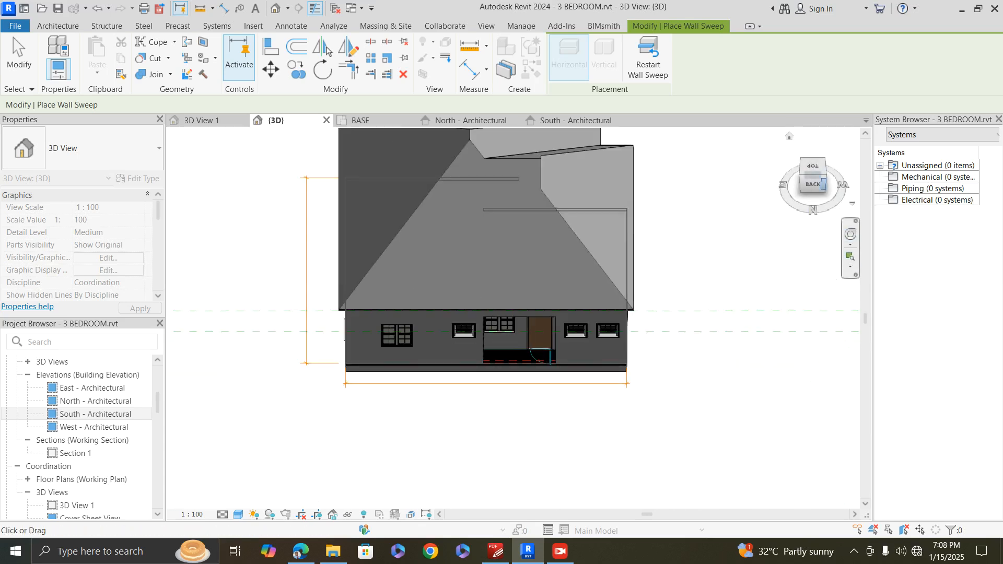
left_click(823, 183)
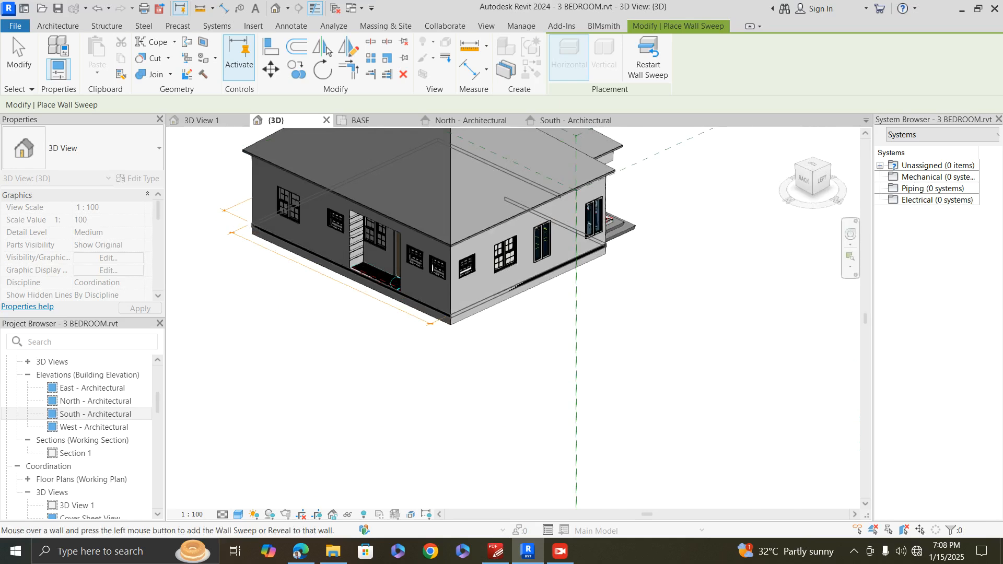
scroll(504, 303, "up", 6)
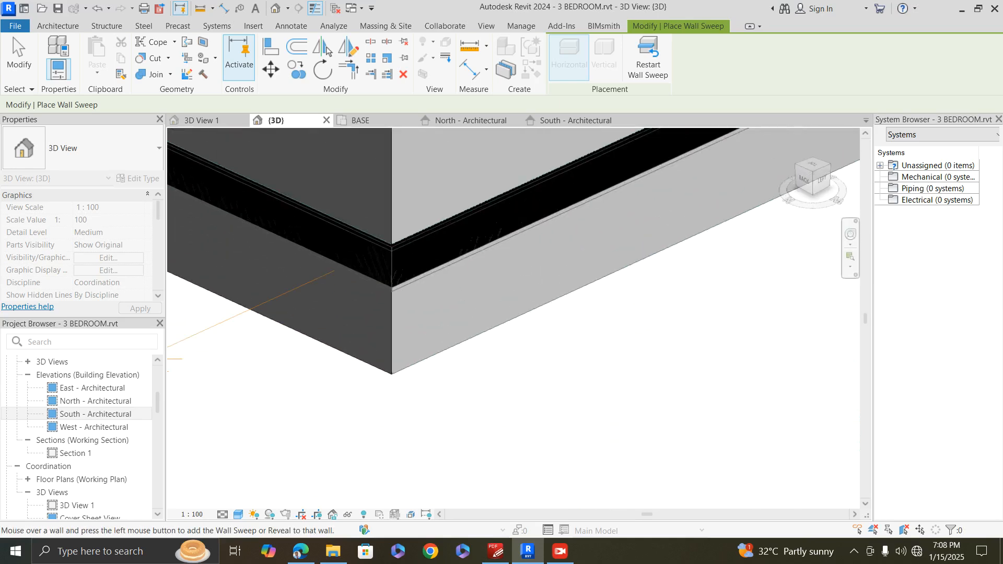
scroll(353, 372, "down", 5)
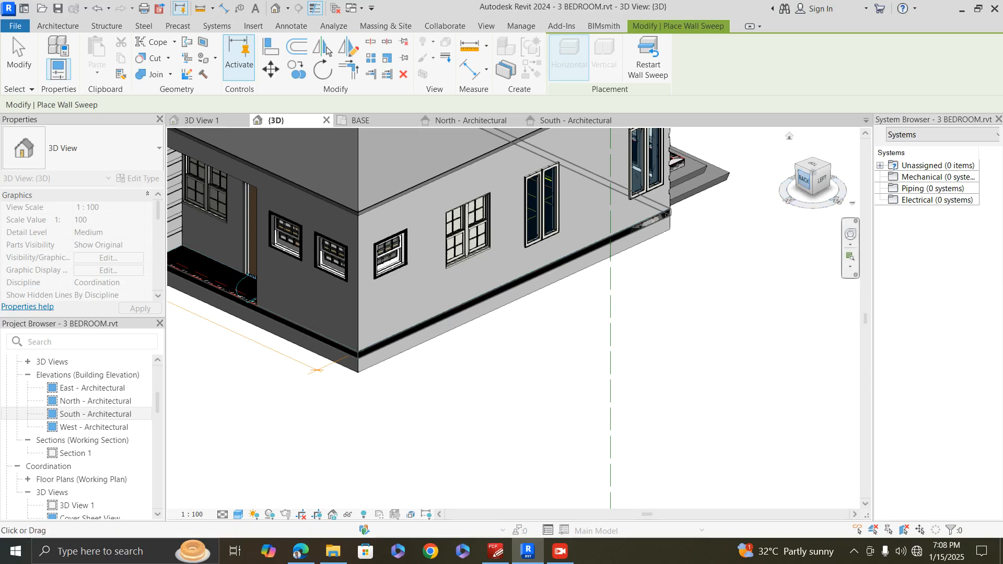
key("Escape")
key("Escape")
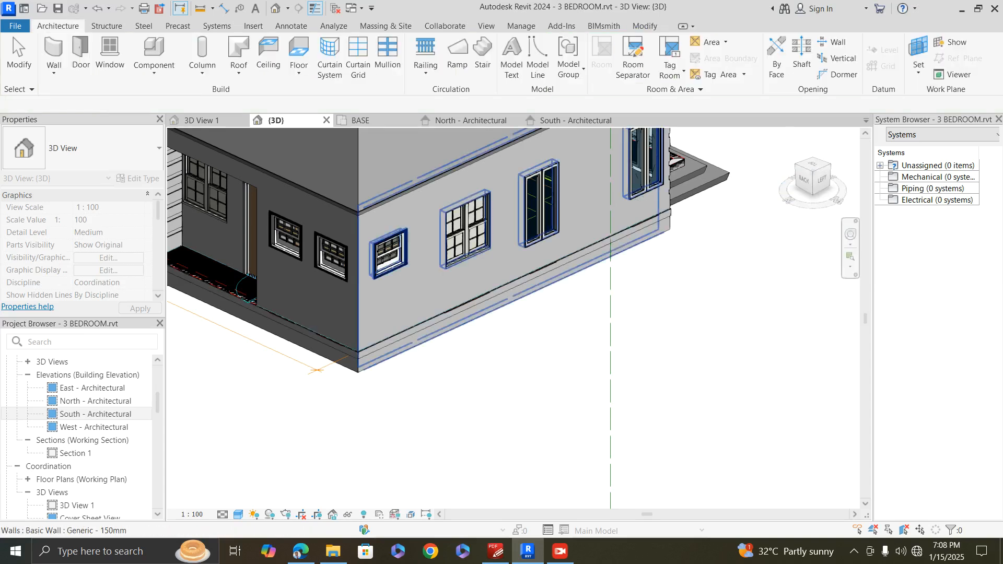
- Open the material choices for the base Cornice wall sweep's type and filter the project materials to Paint
scroll(558, 345, "down", 1)
scroll(335, 350, "up", 4)
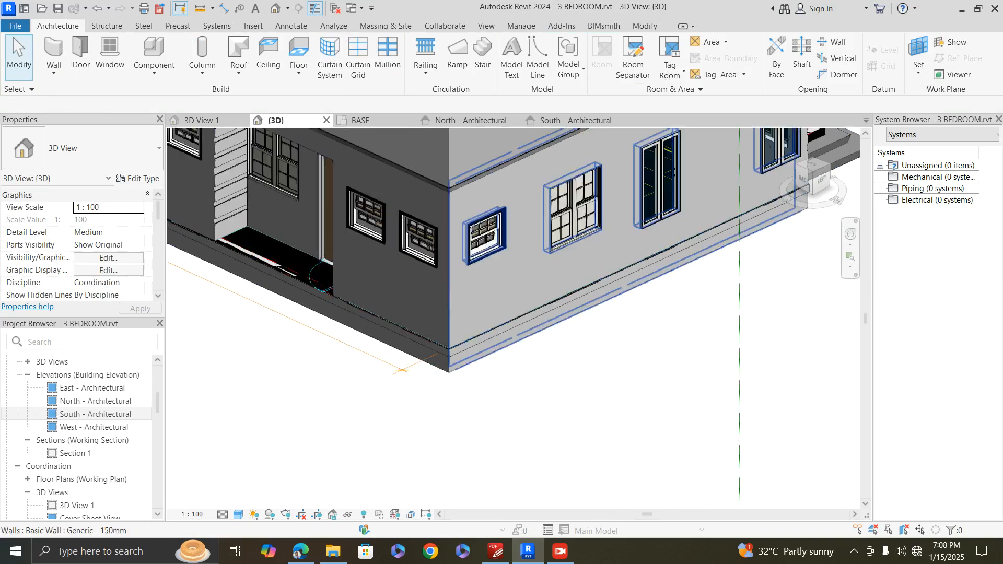
left_click(405, 333)
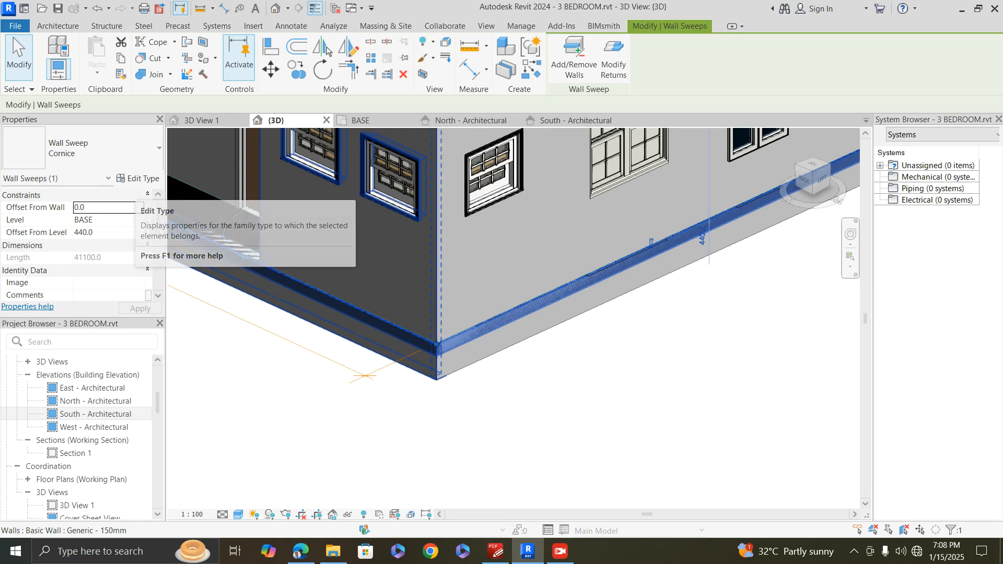
left_click(137, 179)
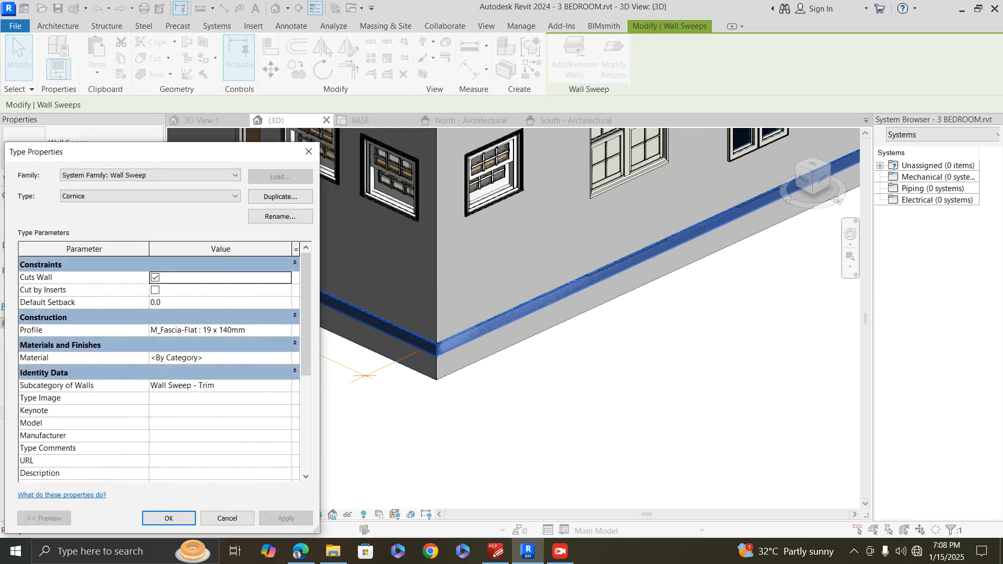
left_click(220, 358)
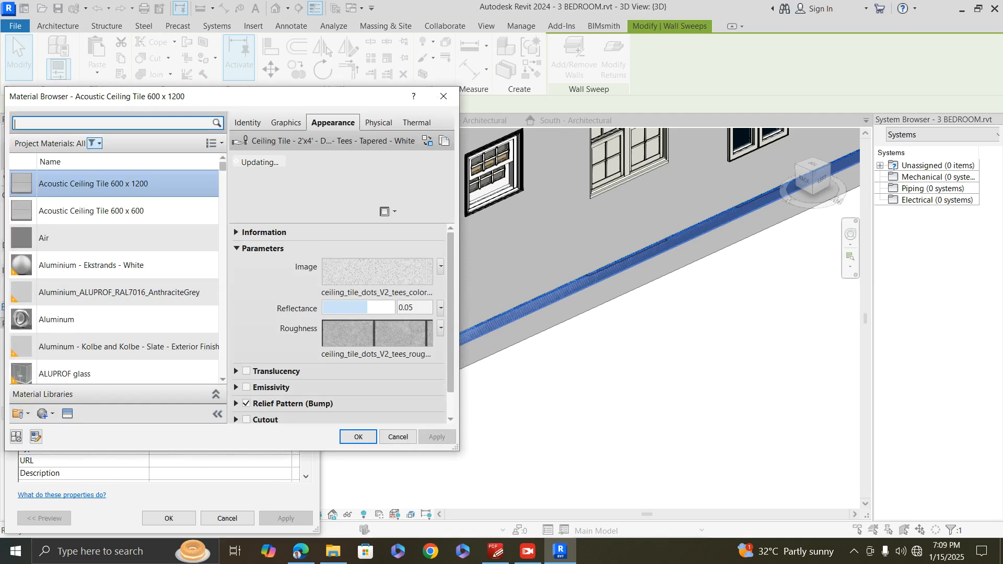
left_click(94, 143)
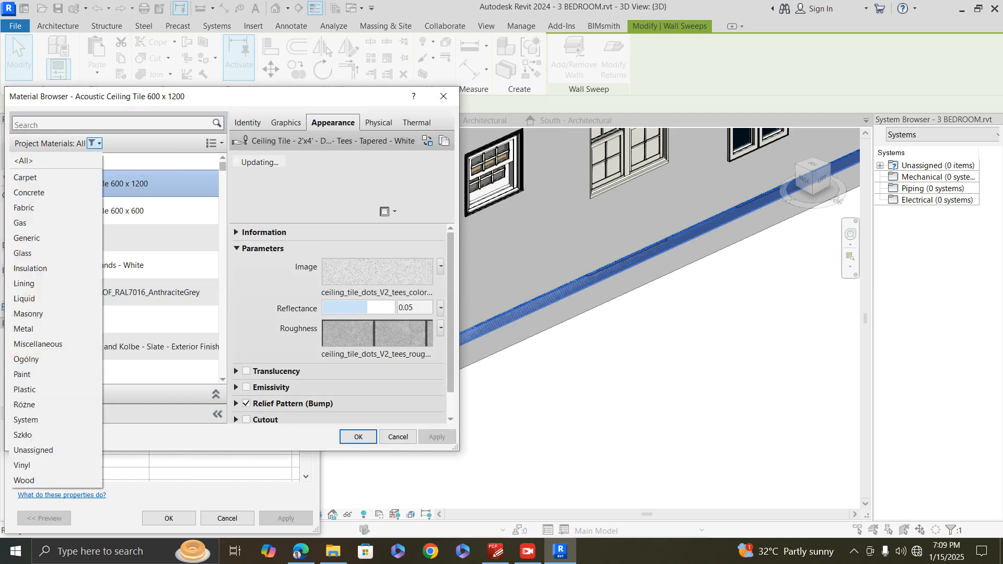
left_click(32, 375)
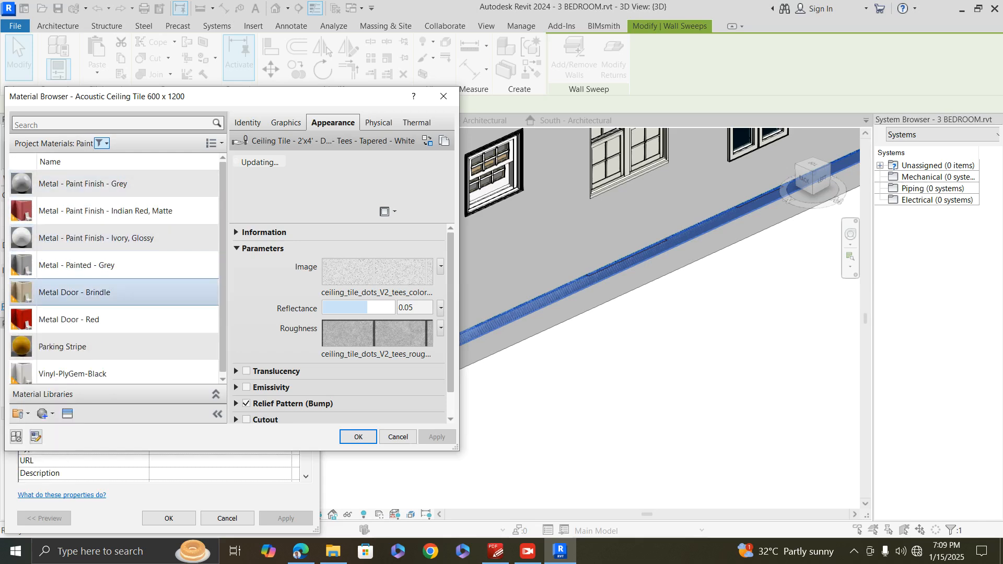
scroll(114, 272, "down", 1)
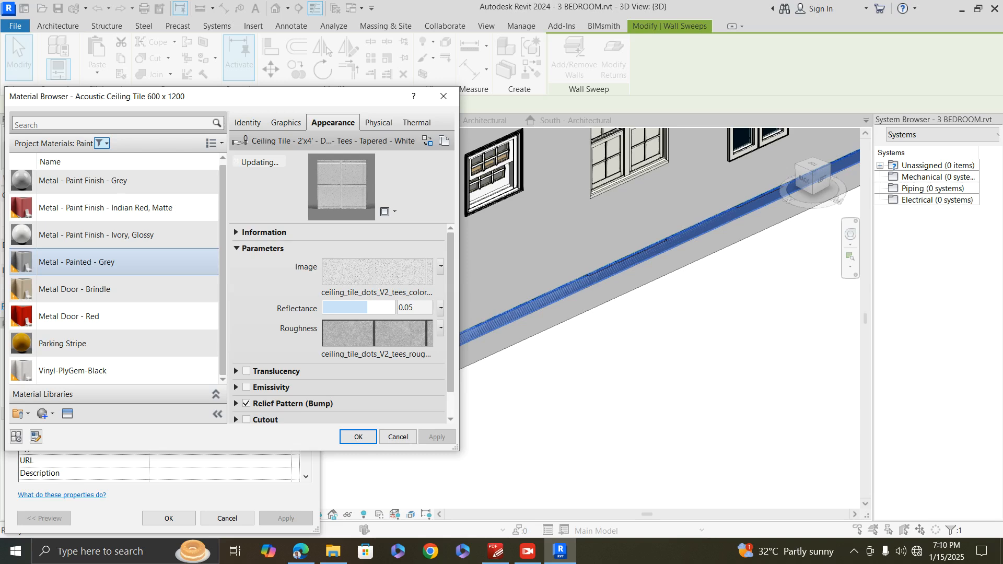
- Create two new generic materials in the project for the Cornice sweep
left_click(68, 316)
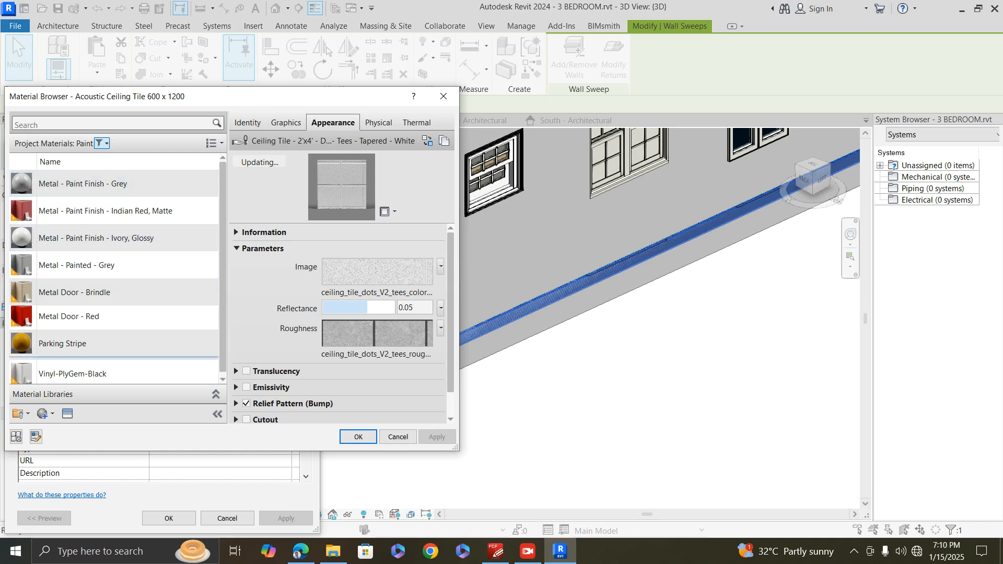
left_click(43, 413)
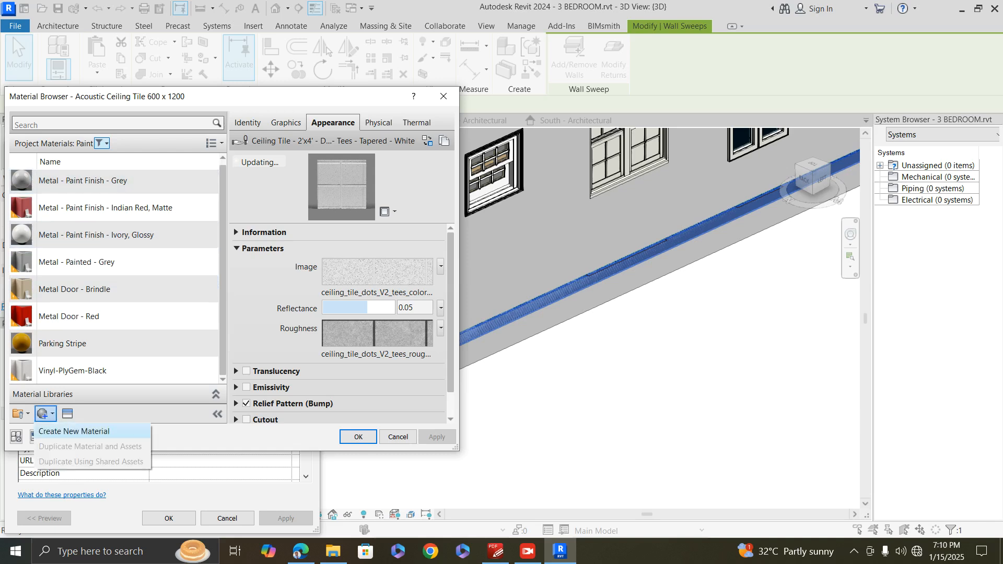
left_click(73, 431)
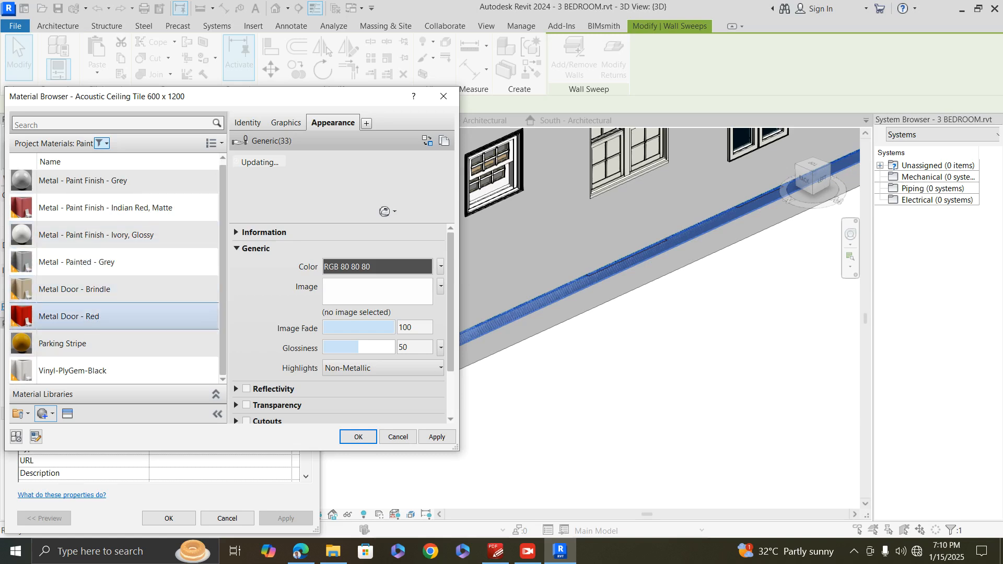
scroll(115, 318, "up", 1)
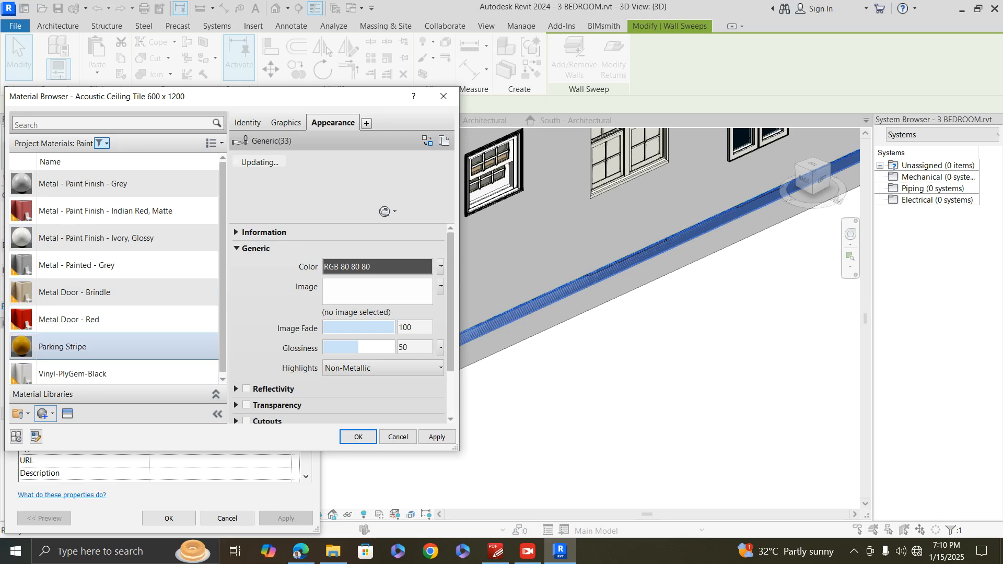
scroll(115, 344, "down", 1)
left_click(43, 414)
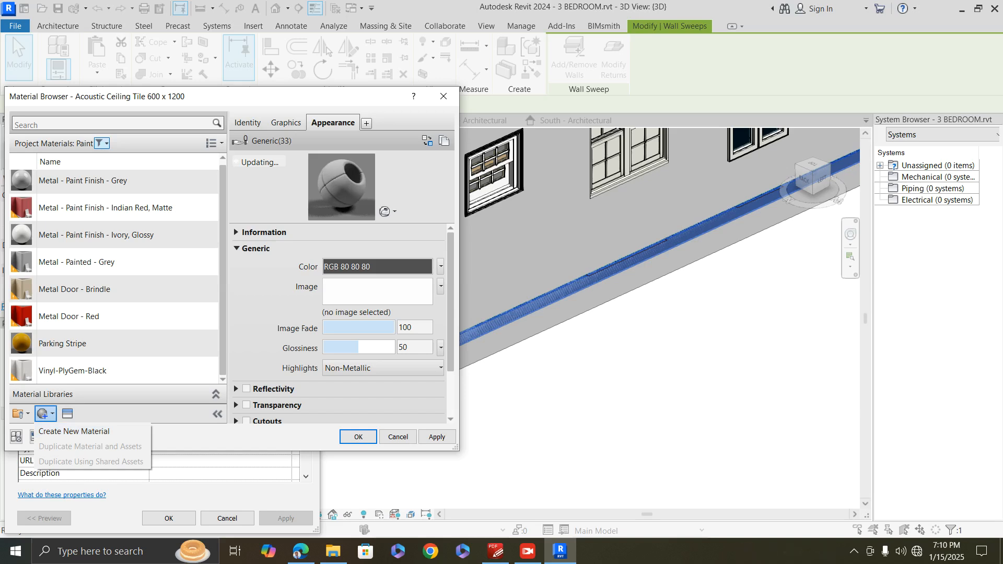
left_click(73, 431)
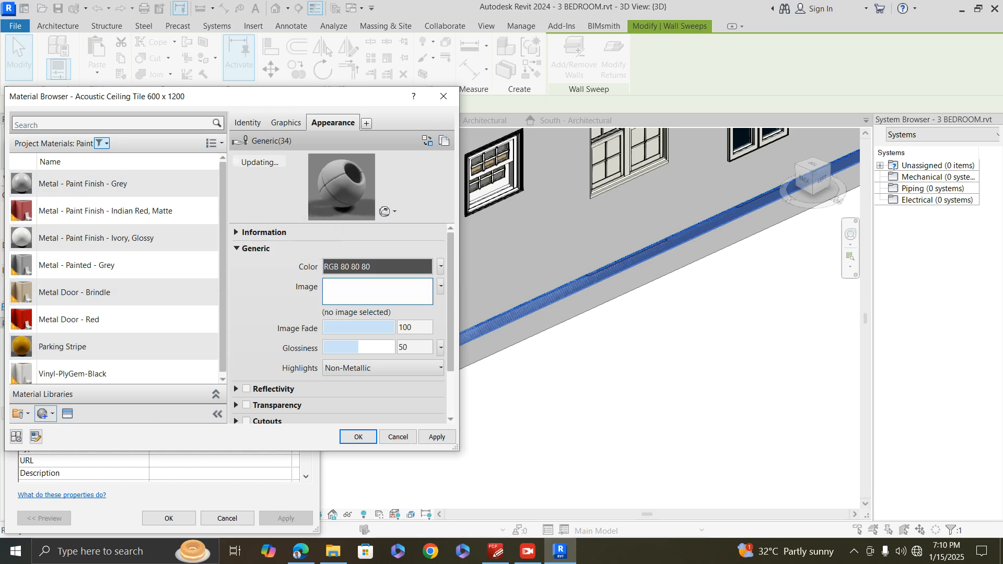
- Set the new material's appearance colour to white, RGB 255 255 255, and its glossiness to 72
left_click(440, 266)
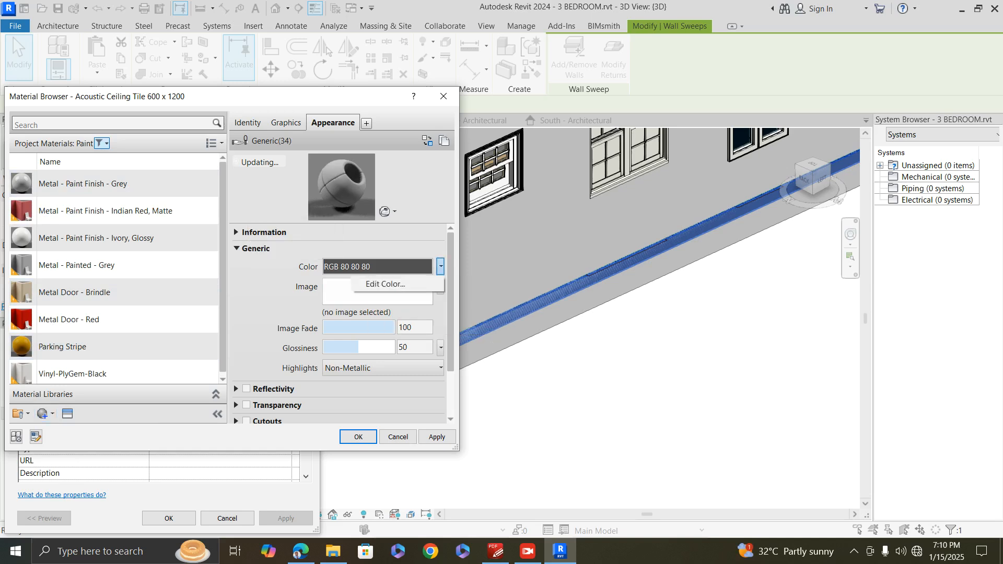
left_click(385, 284)
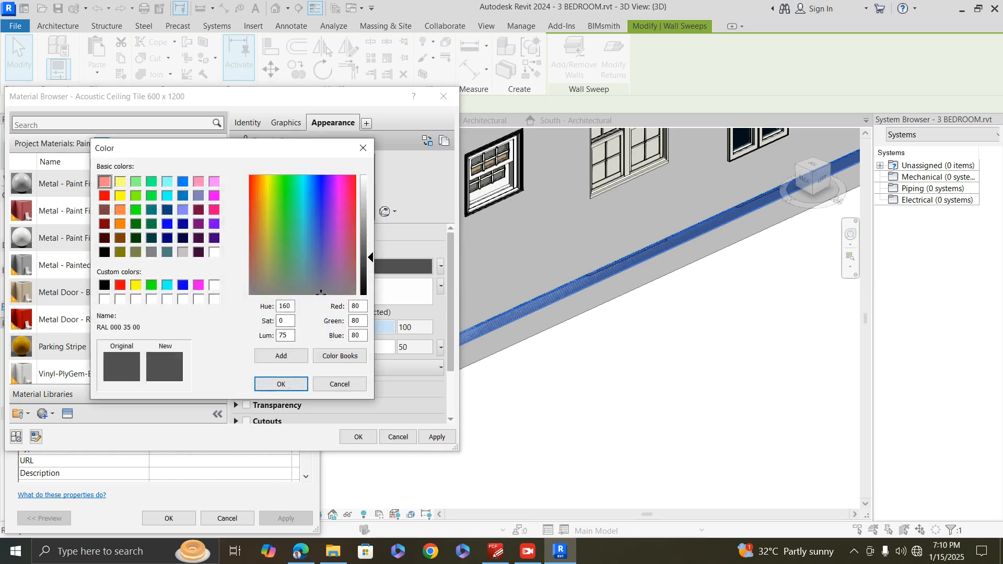
left_click(214, 286)
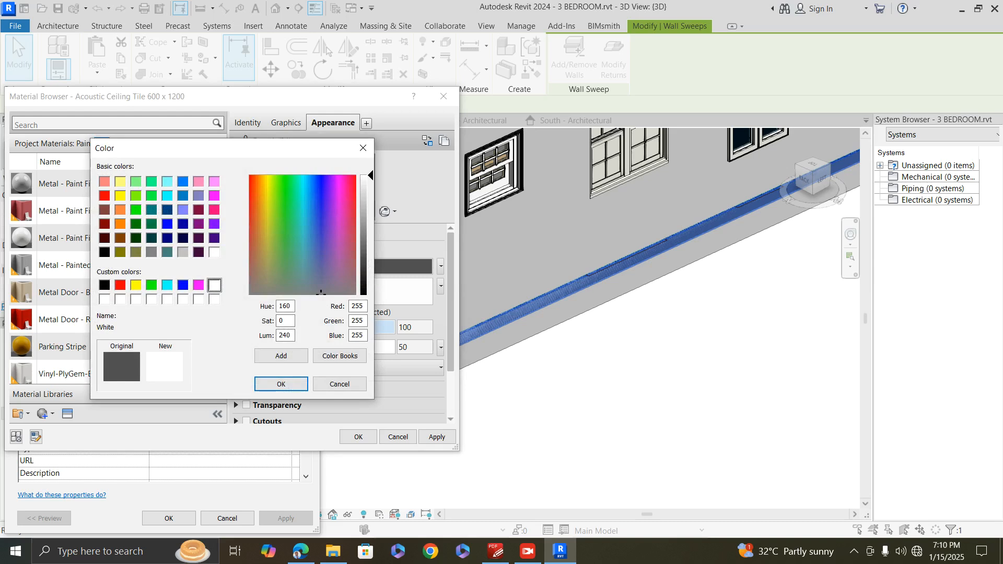
left_click(281, 384)
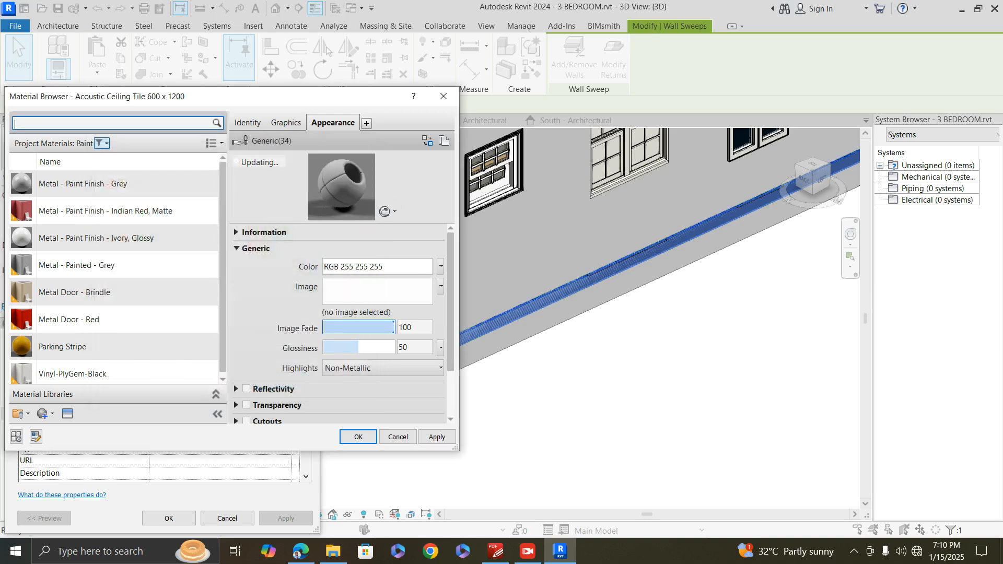
mouse_move(358, 347)
left_mouse_down()
mouse_move(380, 347)
mouse_move(371, 347)
left_mouse_up()
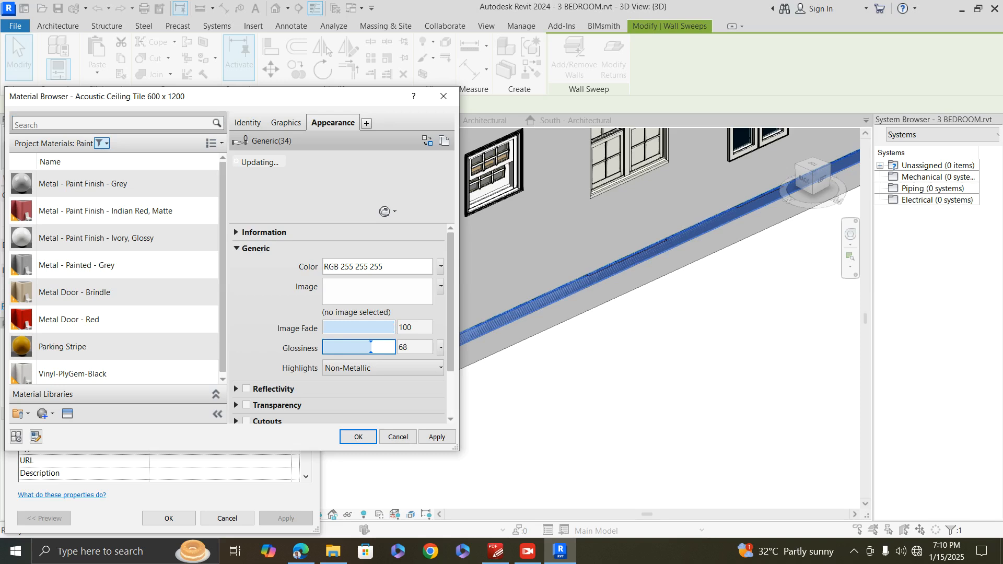
left_click_drag(371, 347, 375, 347)
scroll(374, 346, "down", 1)
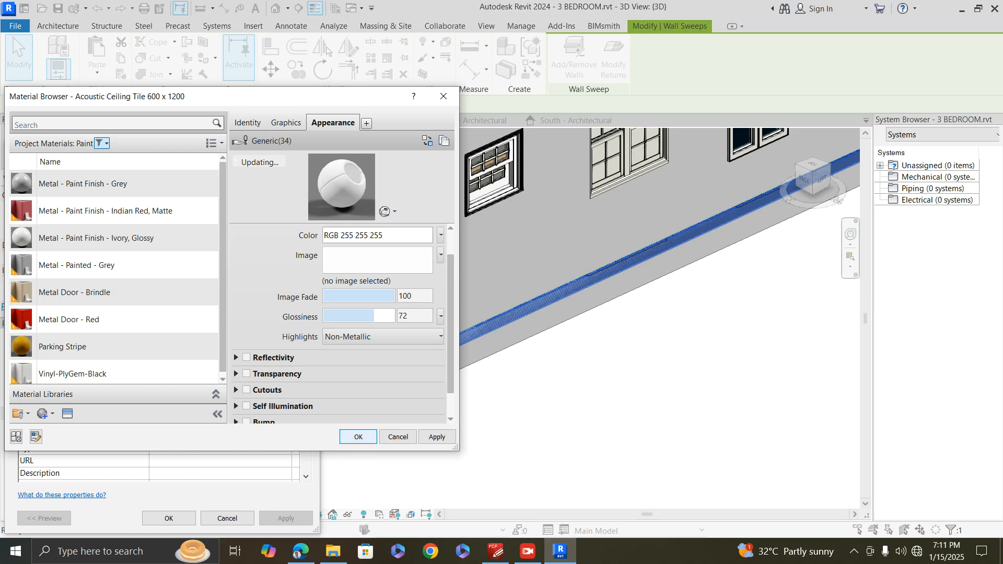
- Apply the appearance changes and assign Acoustic Ceiling Tile 600 x 1200 as the Cornice sweep type's material
left_click(436, 436)
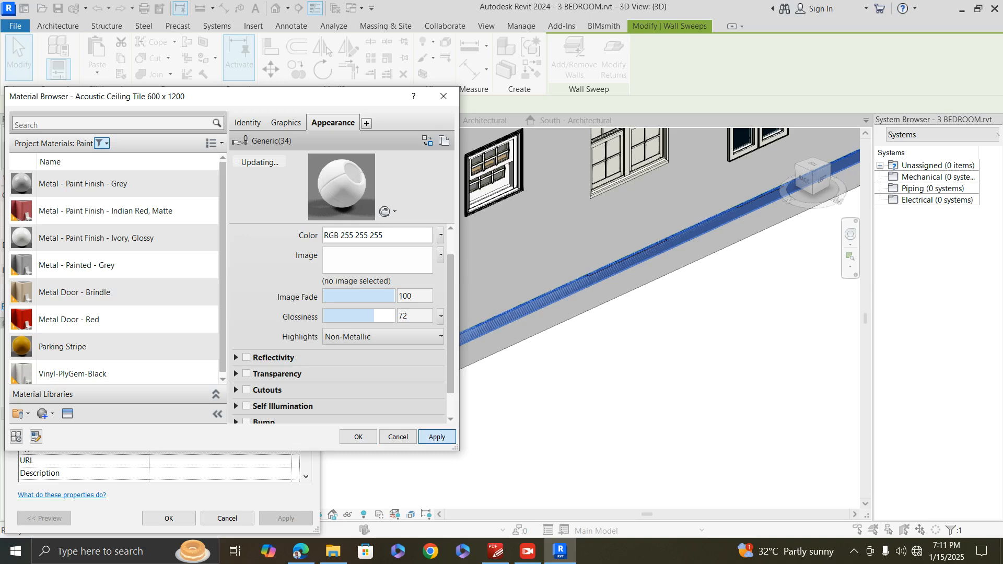
left_click(359, 437)
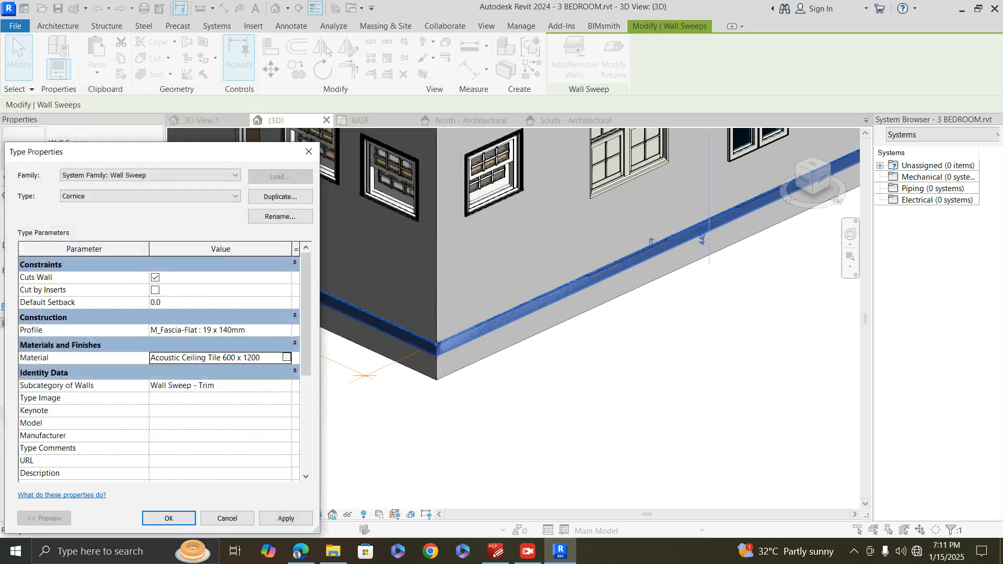
left_click(286, 518)
left_click(168, 518)
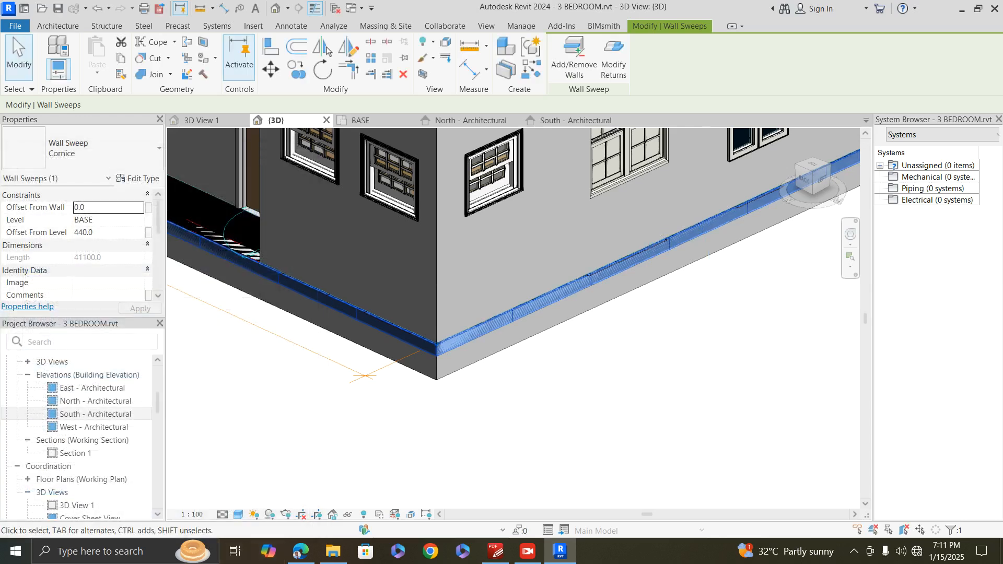
key("Escape")
- Examine the base sweep's finish along the side and rear walls and review the Cornice type's properties
scroll(430, 381, "down", 2)
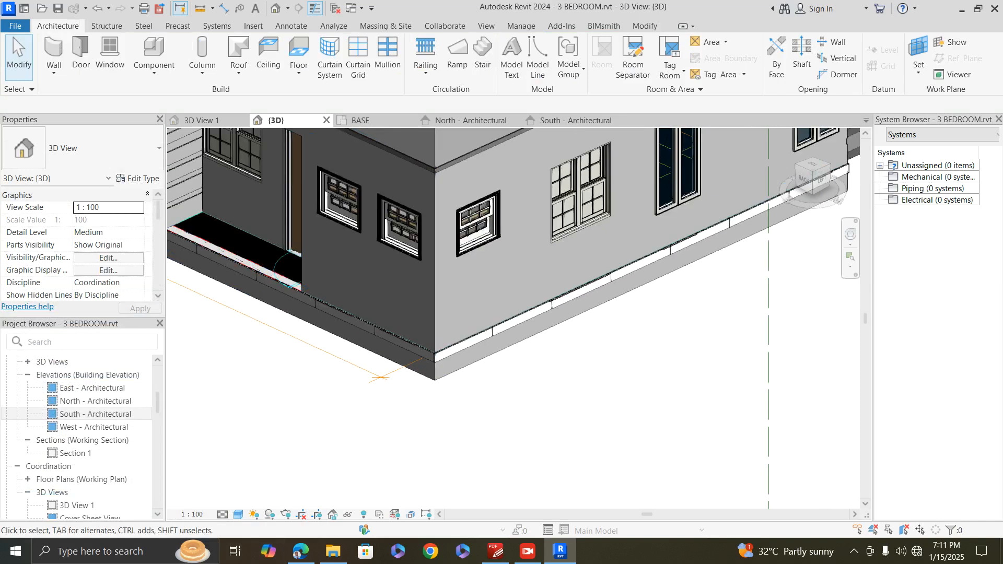
scroll(531, 348, "up", 4)
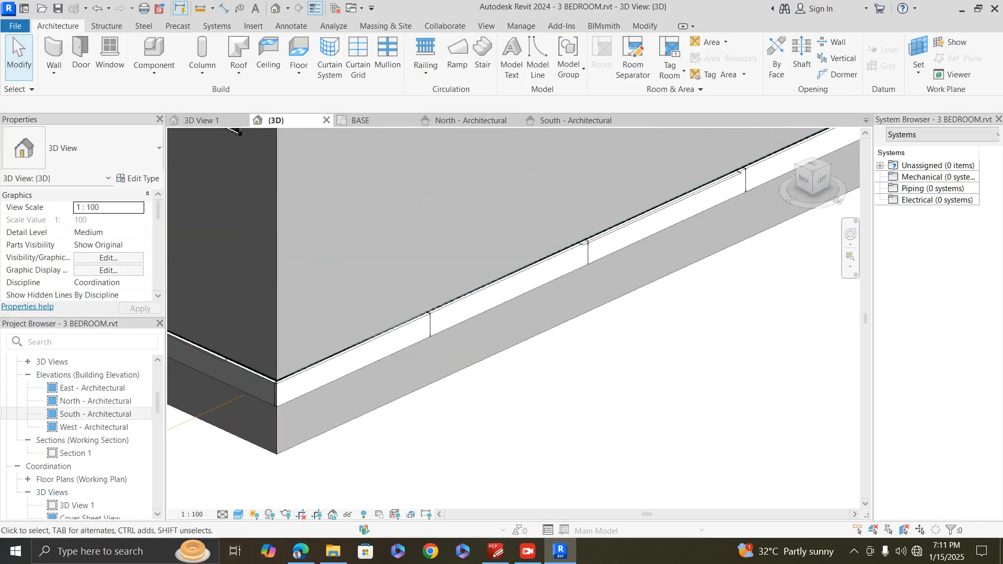
scroll(605, 220, "up", 3)
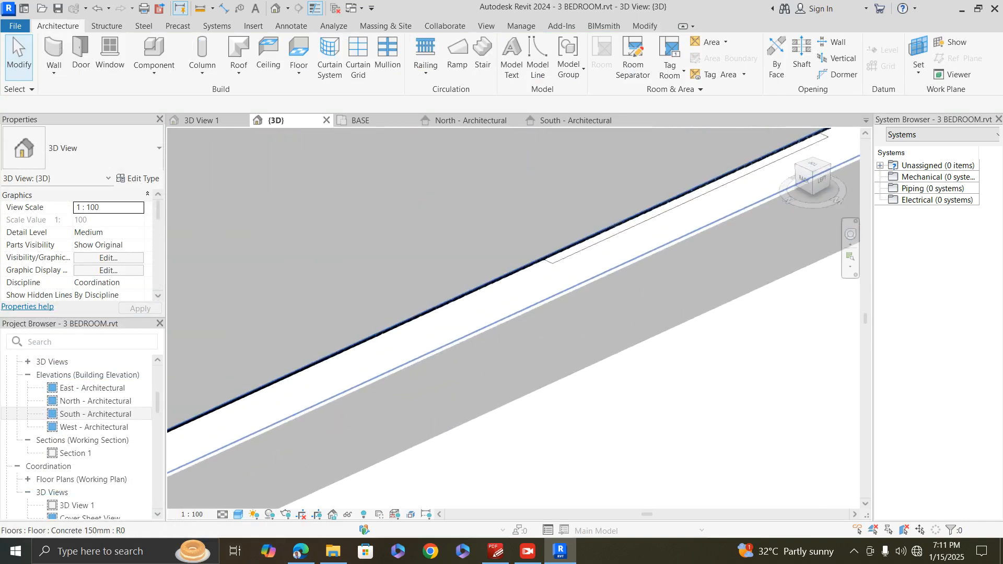
scroll(604, 220, "down", 5)
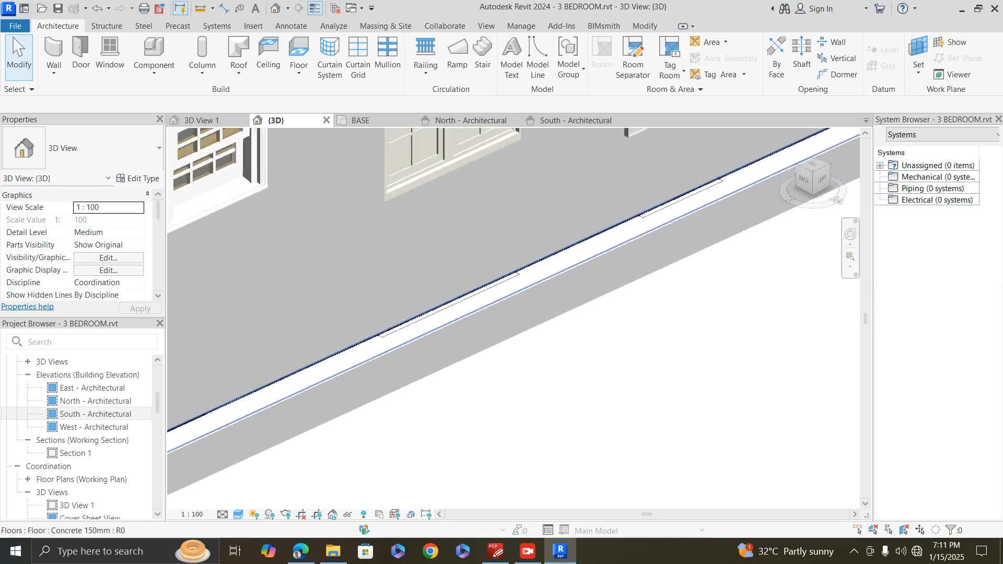
scroll(605, 219, "down", 6)
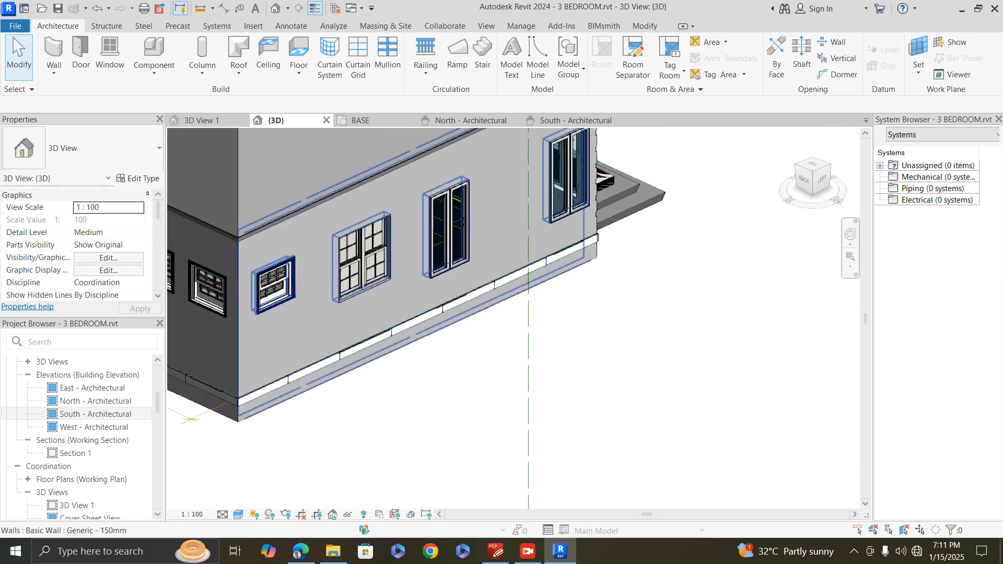
scroll(512, 319, "up", 5)
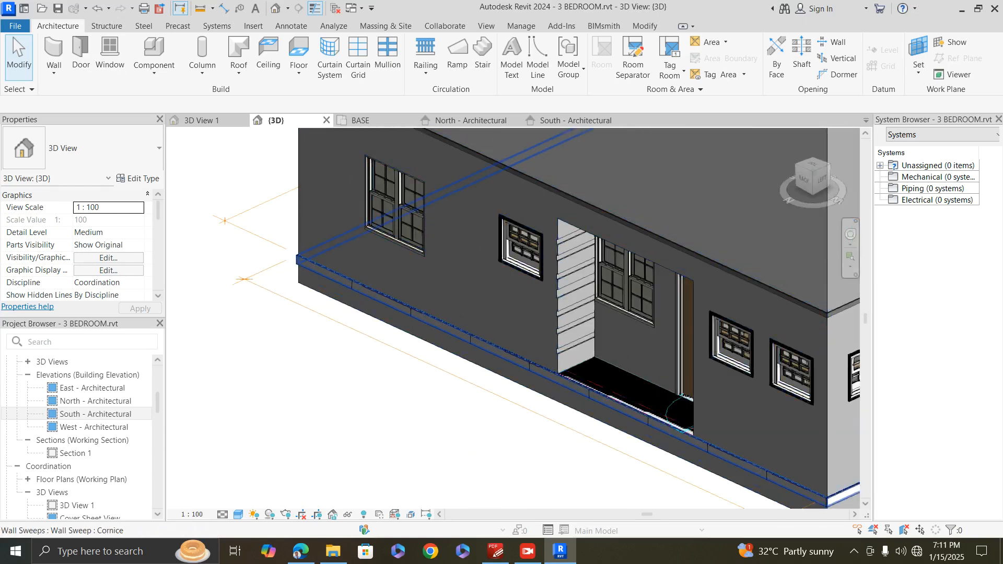
left_click(495, 341)
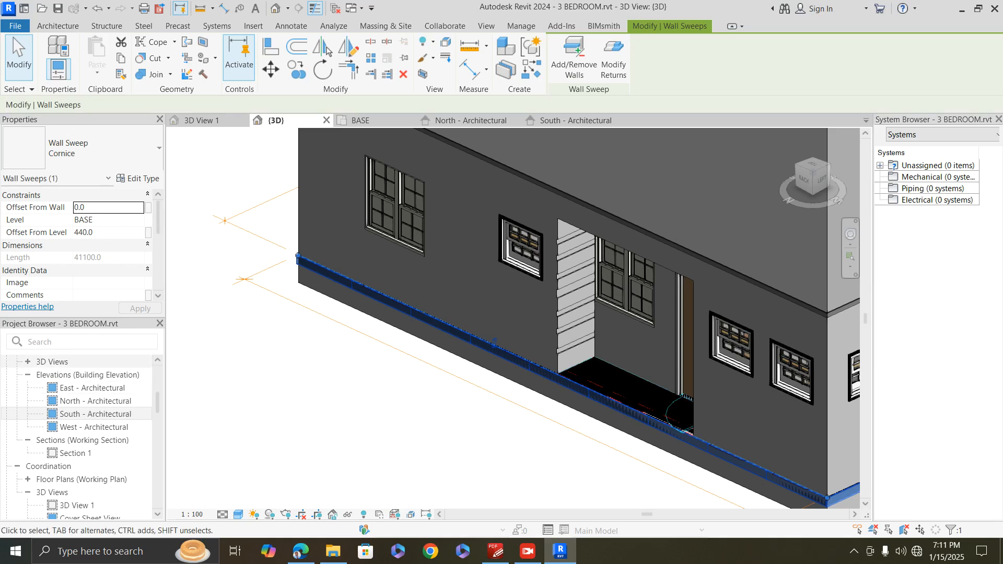
left_click(138, 178)
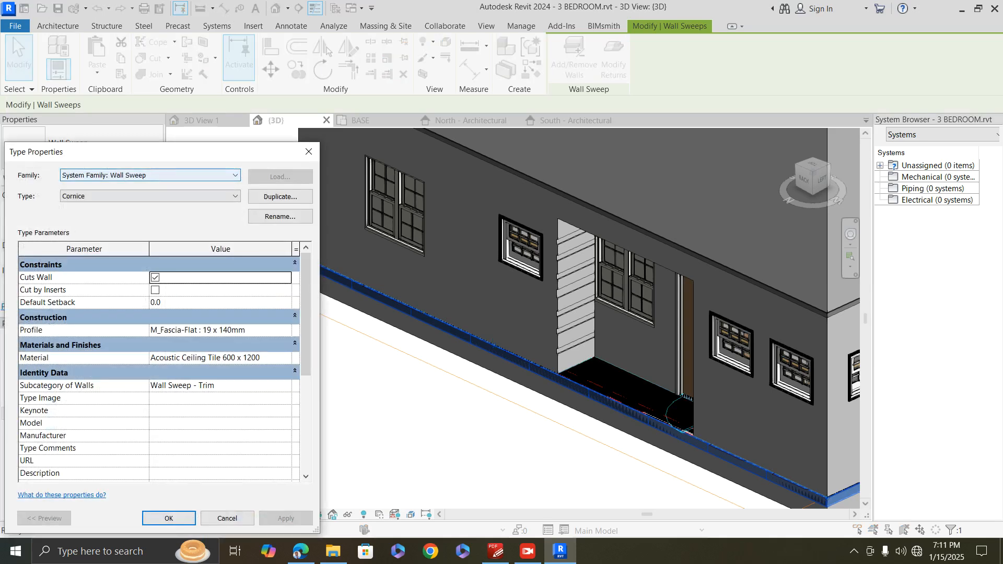
key("Escape")
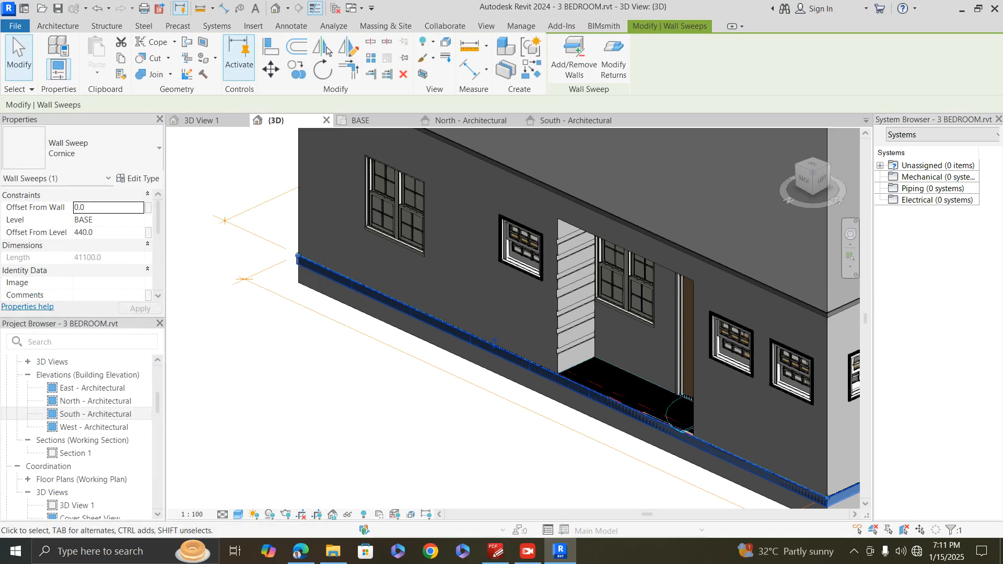
- Set the Cornice sweep type's subcategory of walls to Wall Sweeps - Cornice
left_click(138, 178)
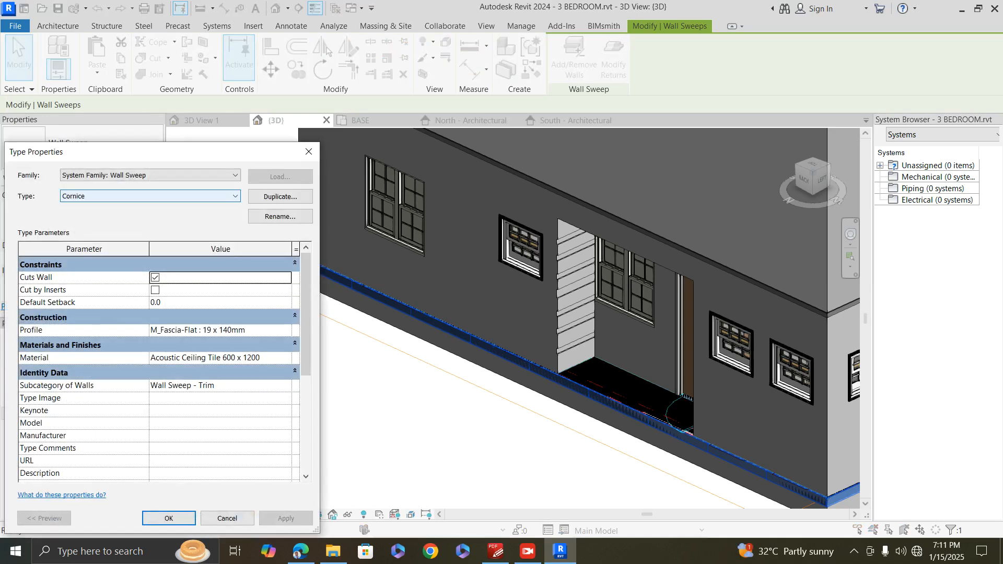
left_click(286, 386)
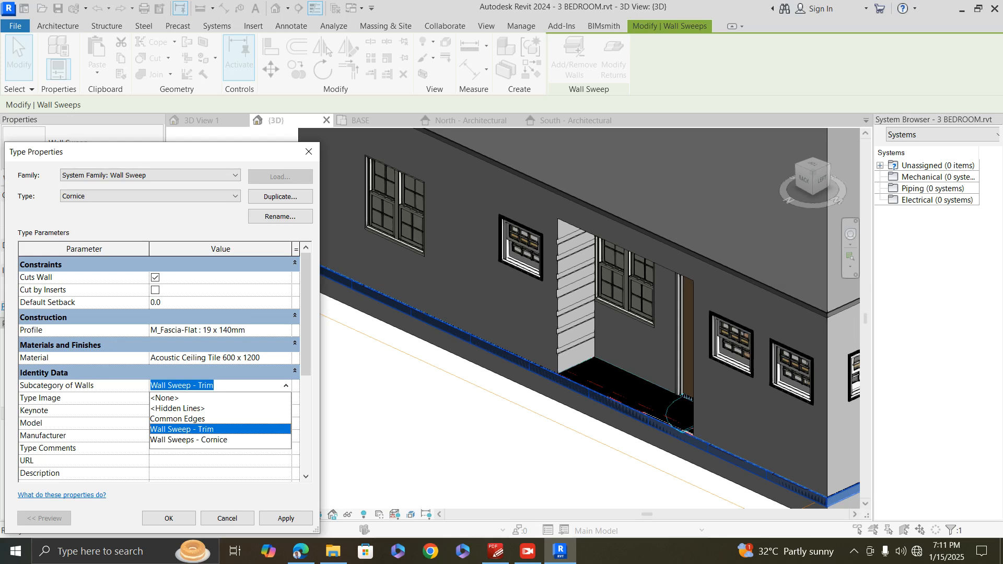
left_click(189, 440)
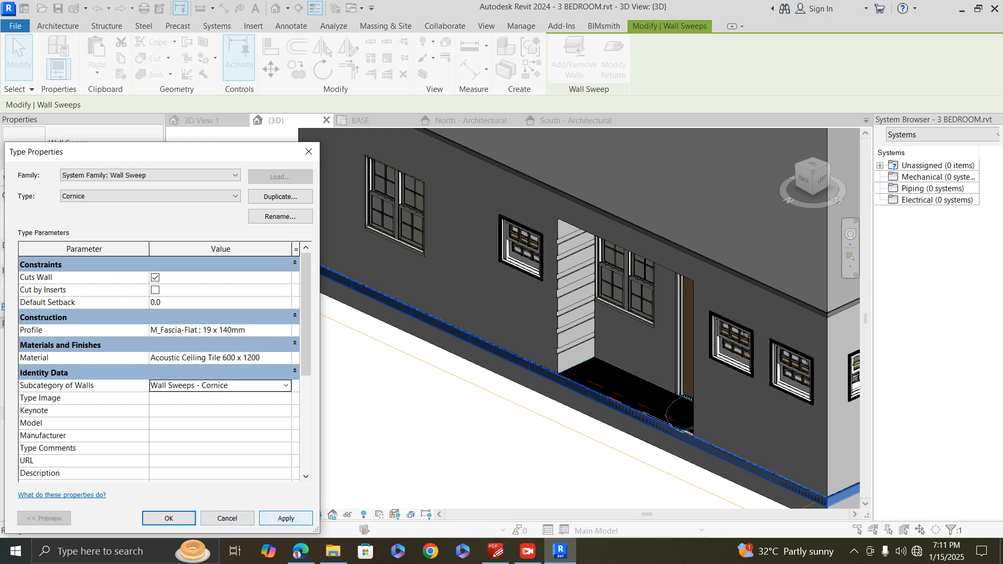
left_click(169, 518)
key("Escape")
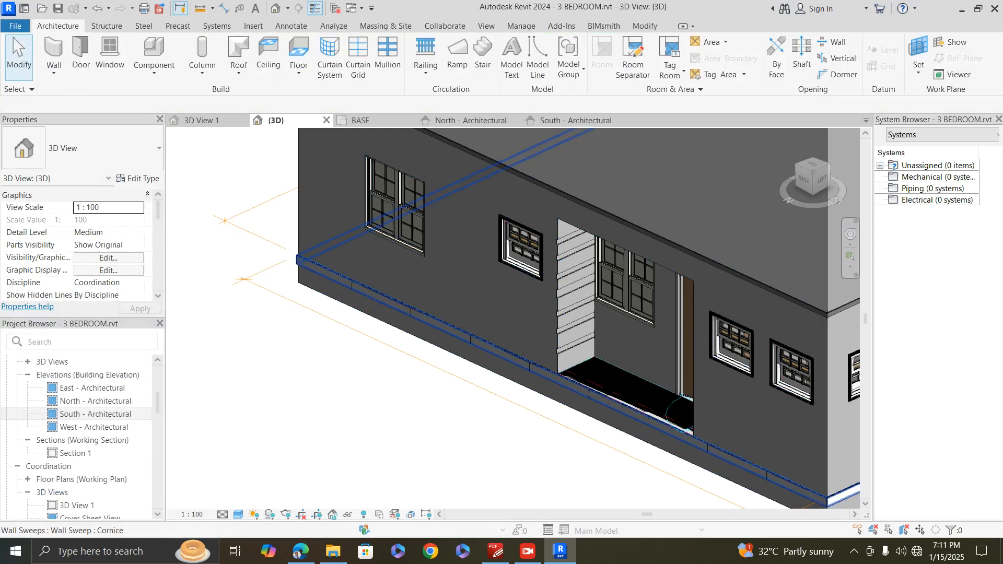
- Open the material choice of the base sweep's Cornice type for editing
left_click(471, 338)
left_click(137, 173)
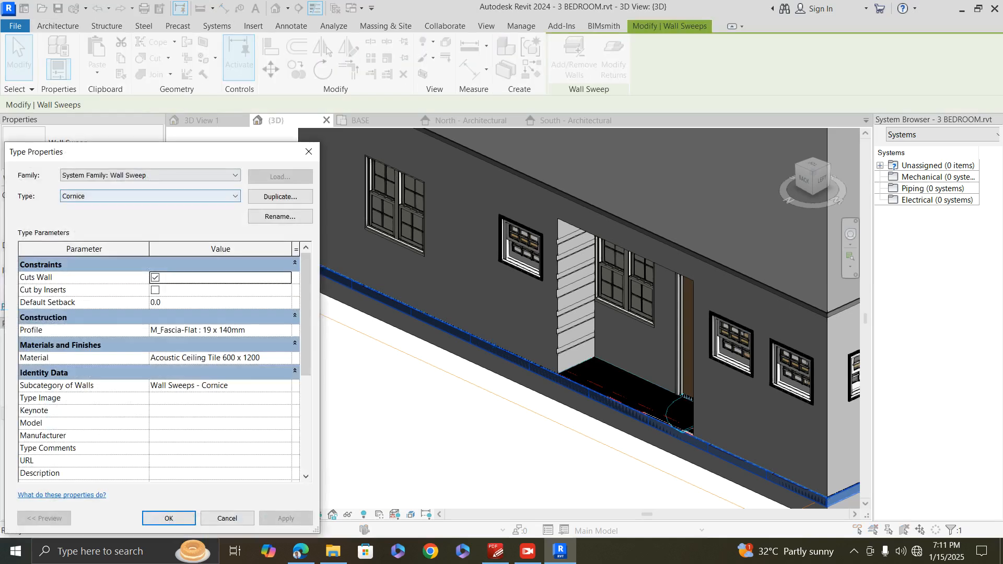
scroll(159, 366, "down", 1)
scroll(159, 366, "up", 1)
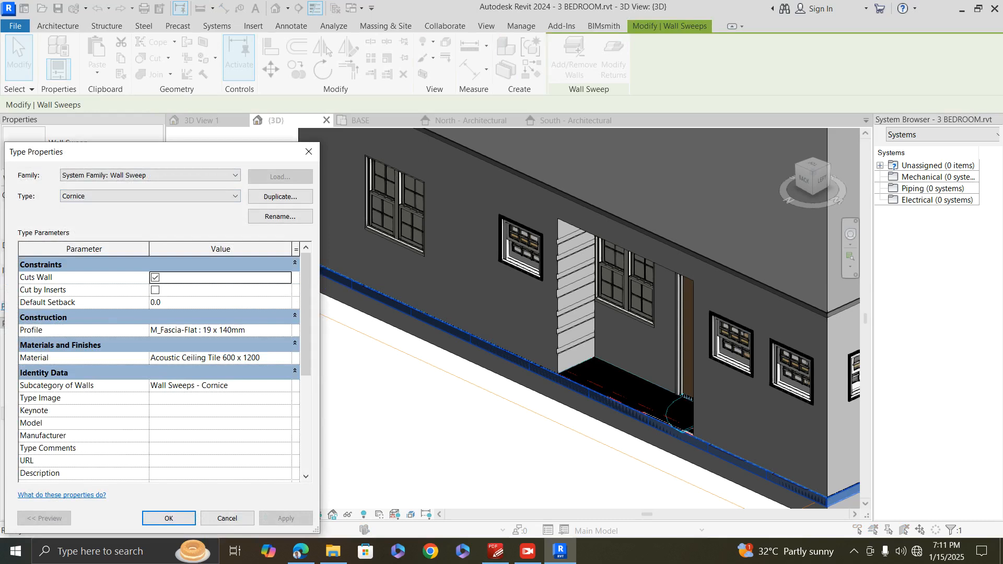
left_click(191, 358)
left_click(191, 358)
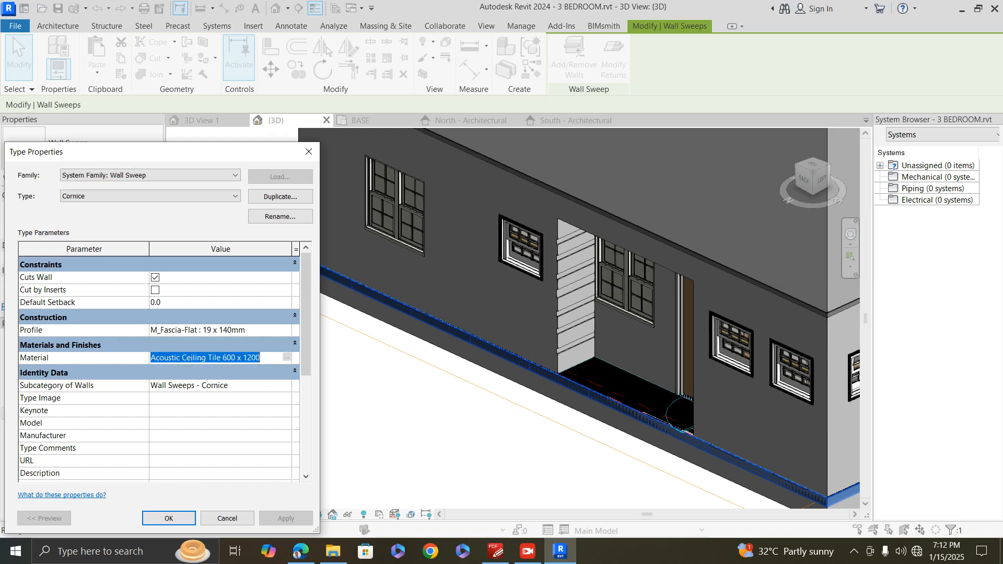
left_click(287, 358)
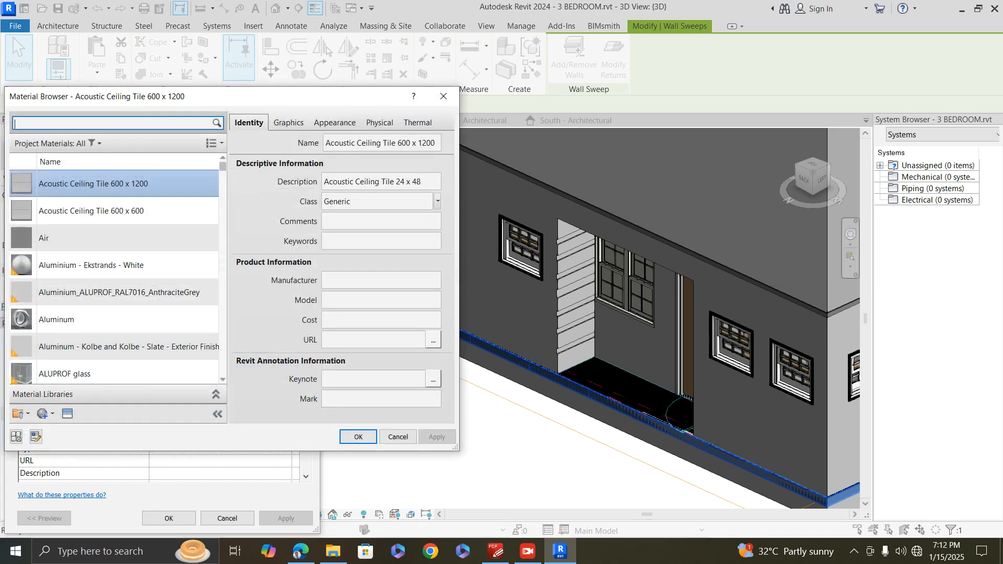
- Rename the project material Default New Material as Wall paint white
scroll(115, 235, "down", 5)
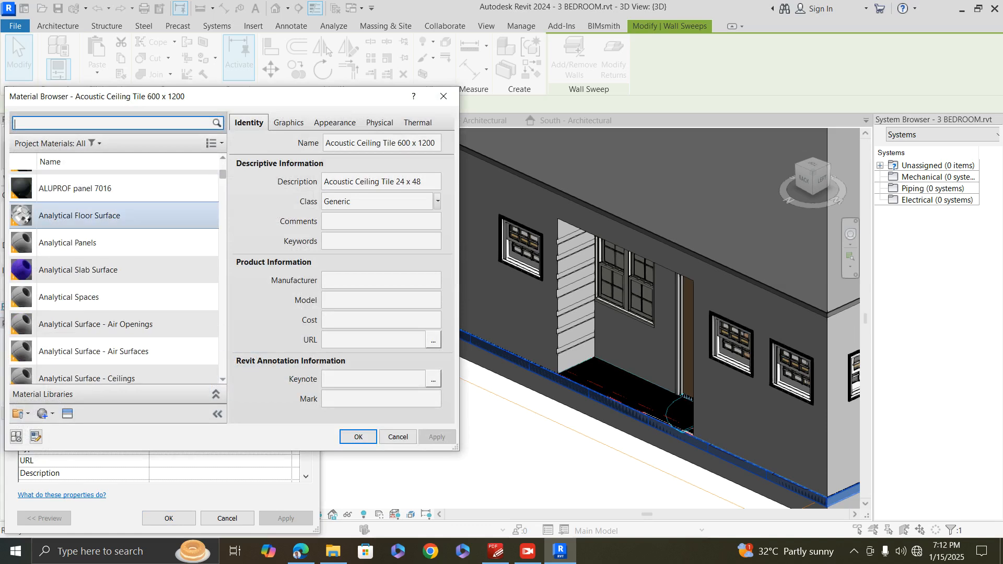
scroll(115, 261, "down", 10)
scroll(115, 277, "down", 2)
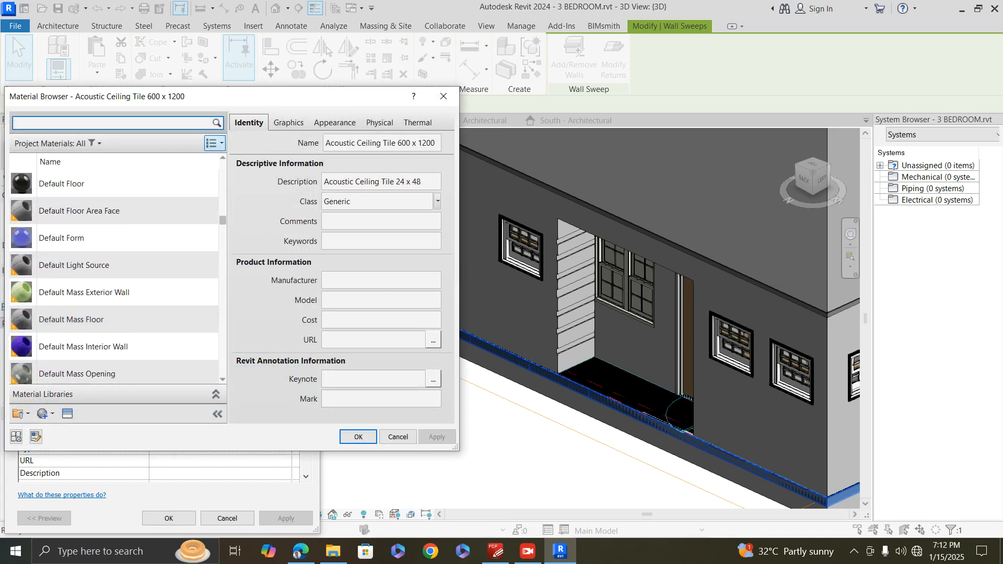
scroll(115, 345, "down", 10)
scroll(115, 360, "up", 5)
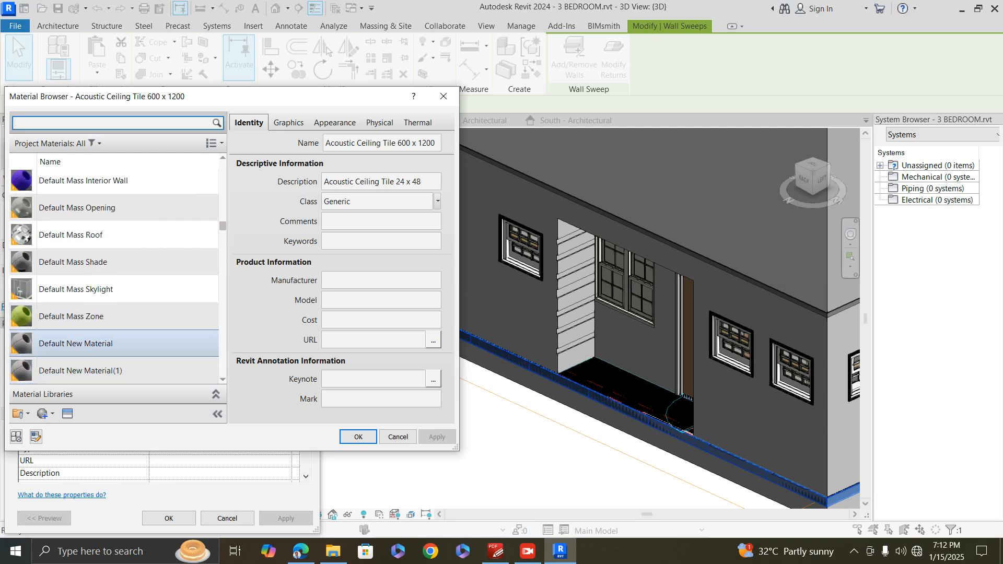
left_click(75, 343)
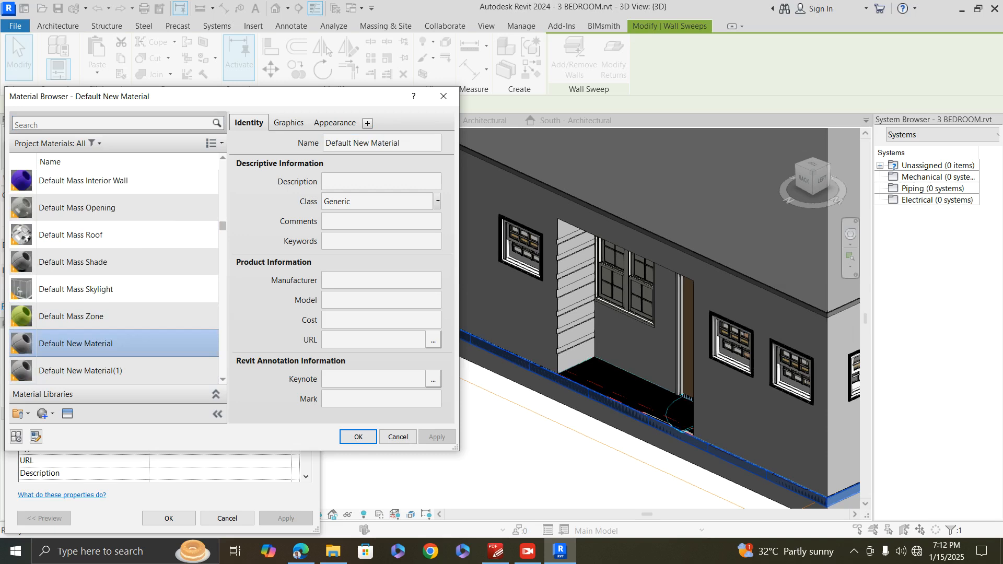
right_click(108, 346)
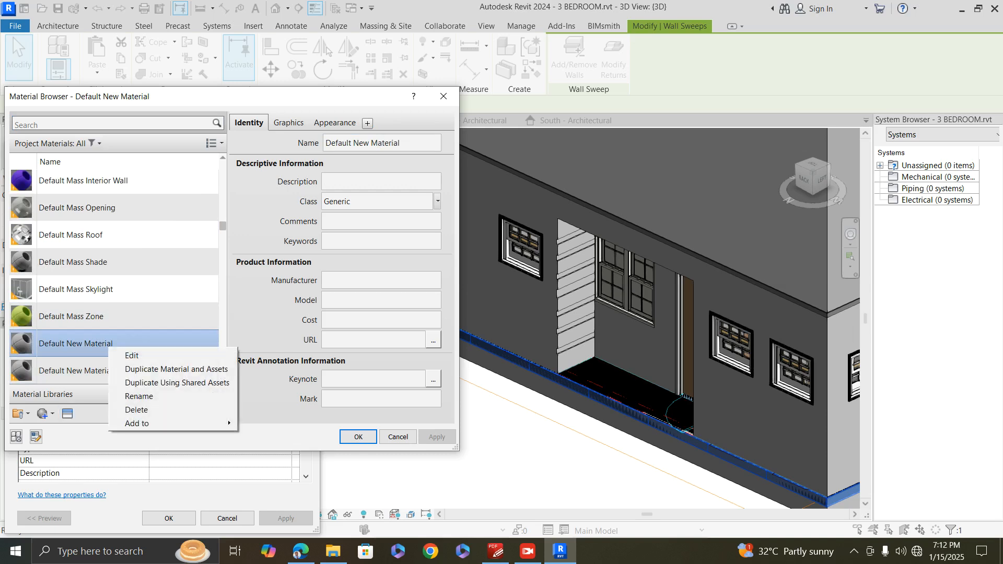
left_click(139, 397)
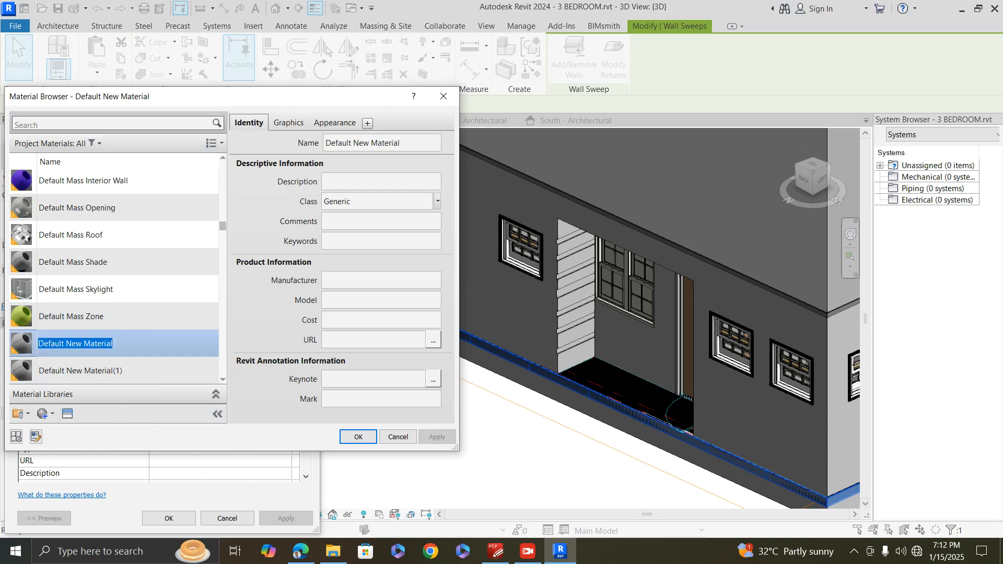
type("Wal")
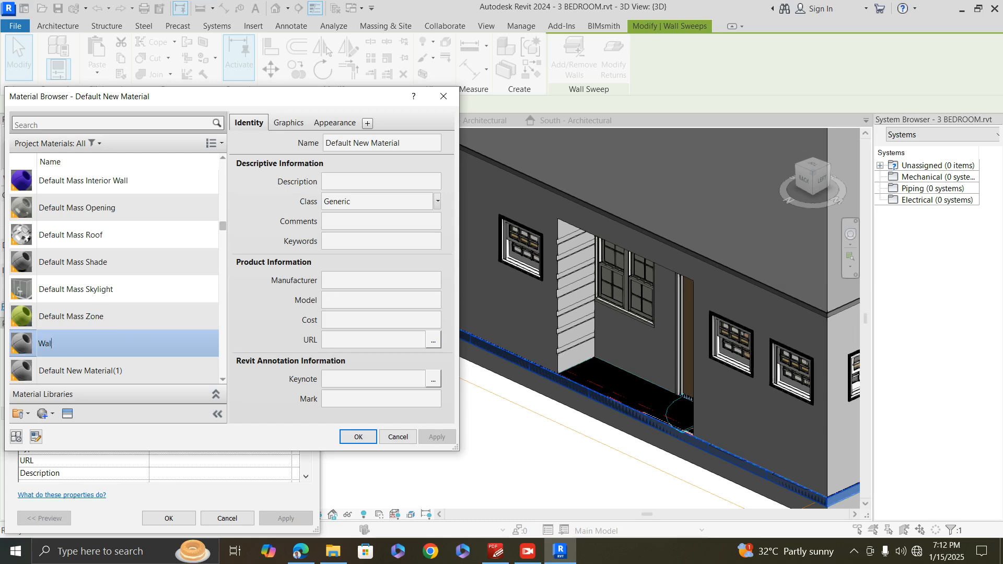
type("l paint whil")
type("e")
key("Return")
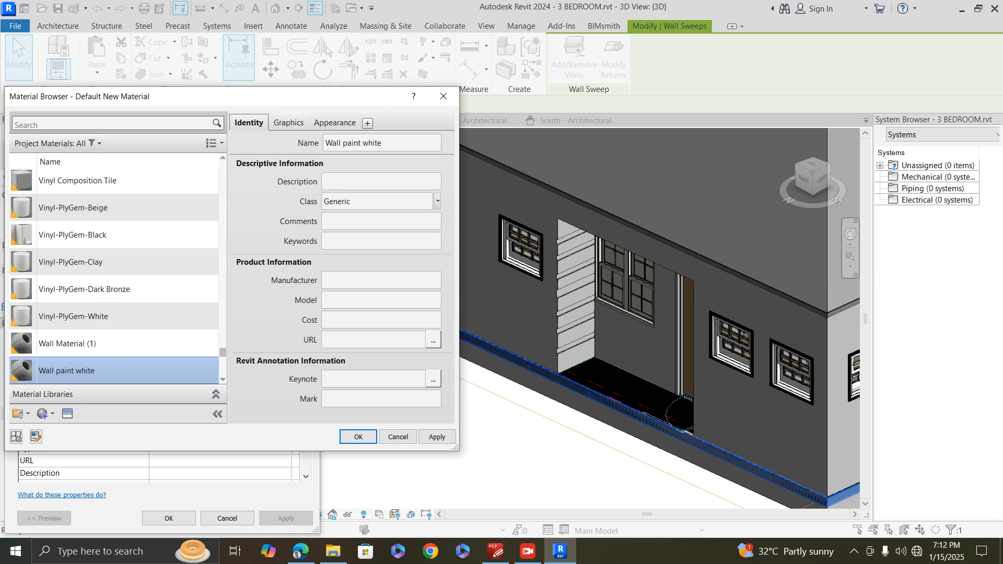
- Make Wall paint white's shading use its render appearance and set the surface foreground pattern colour to white, RGB 255 255 255
key("ctrl+Tab")
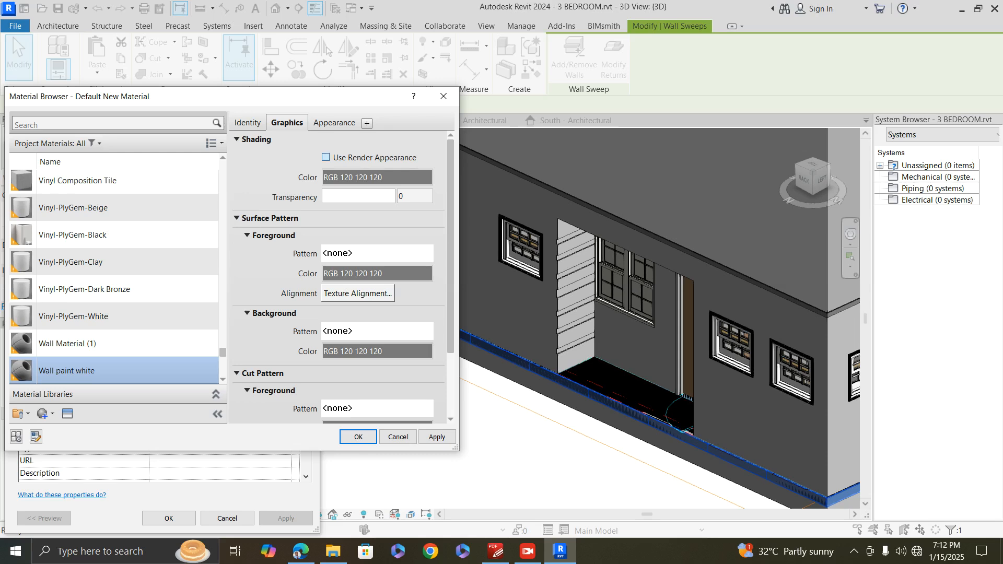
left_click(326, 158)
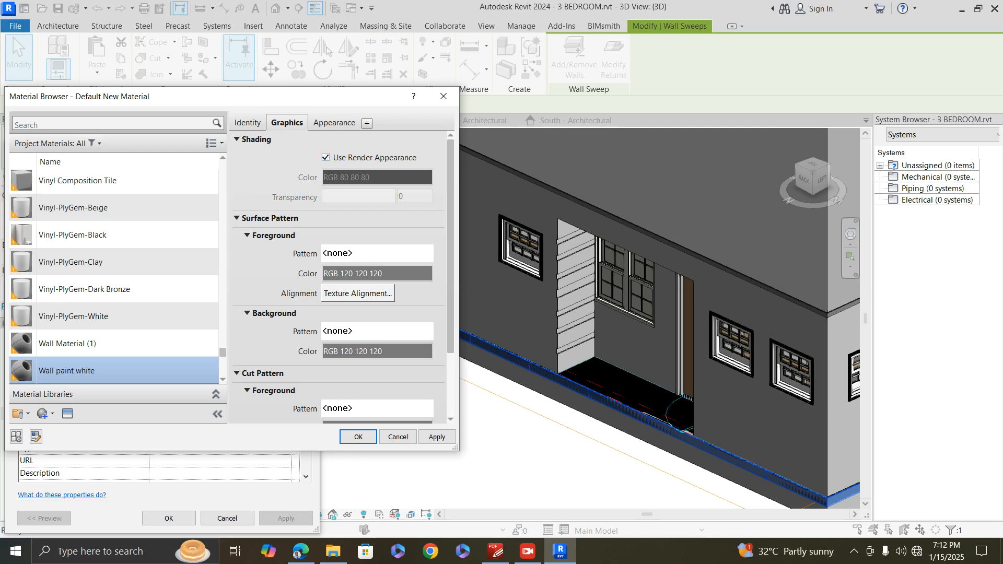
left_click(377, 273)
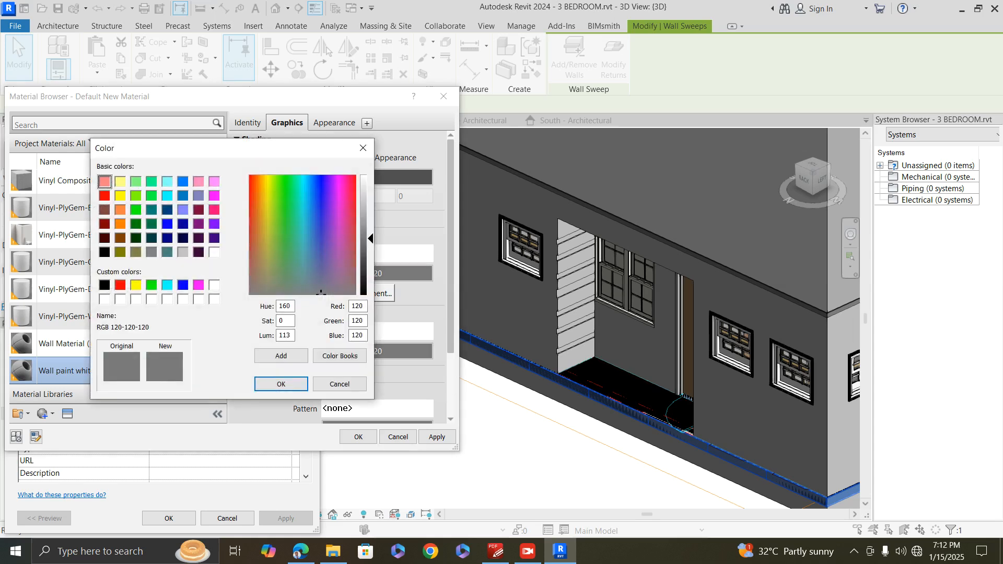
left_click(215, 284)
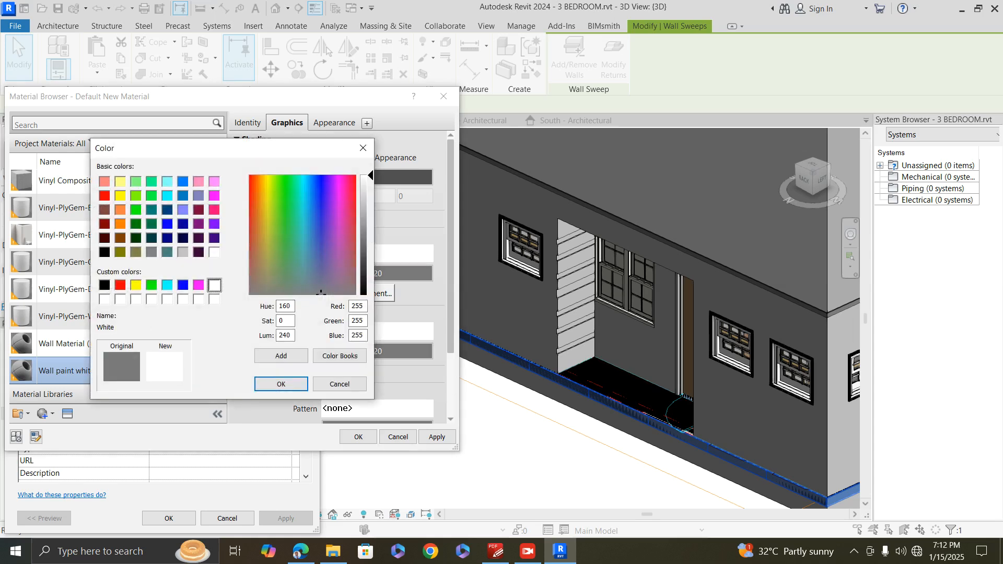
left_click(281, 385)
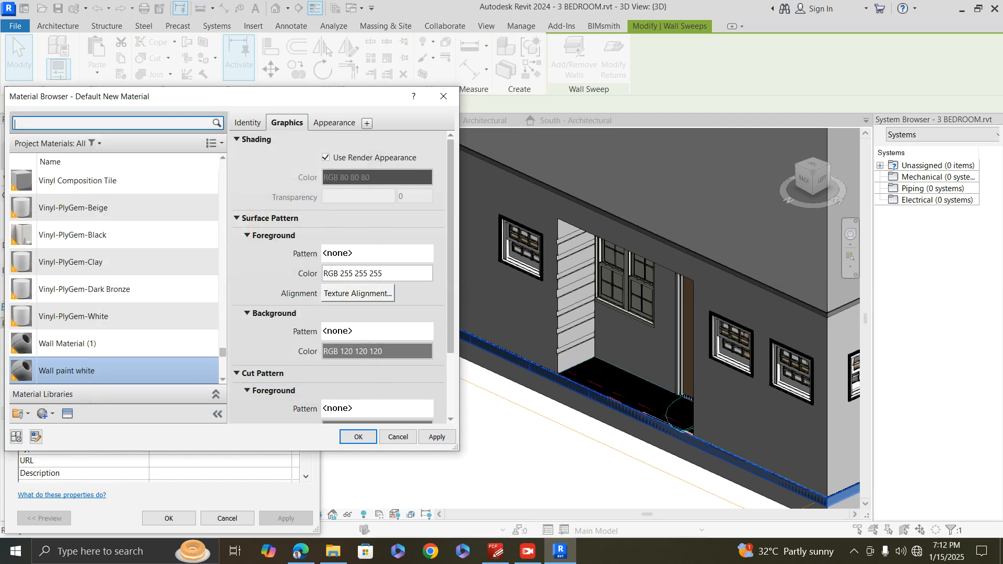
- Set Wall paint white's appearance colour to RGB 255 255 255 and its glossiness to 70
left_click(334, 122)
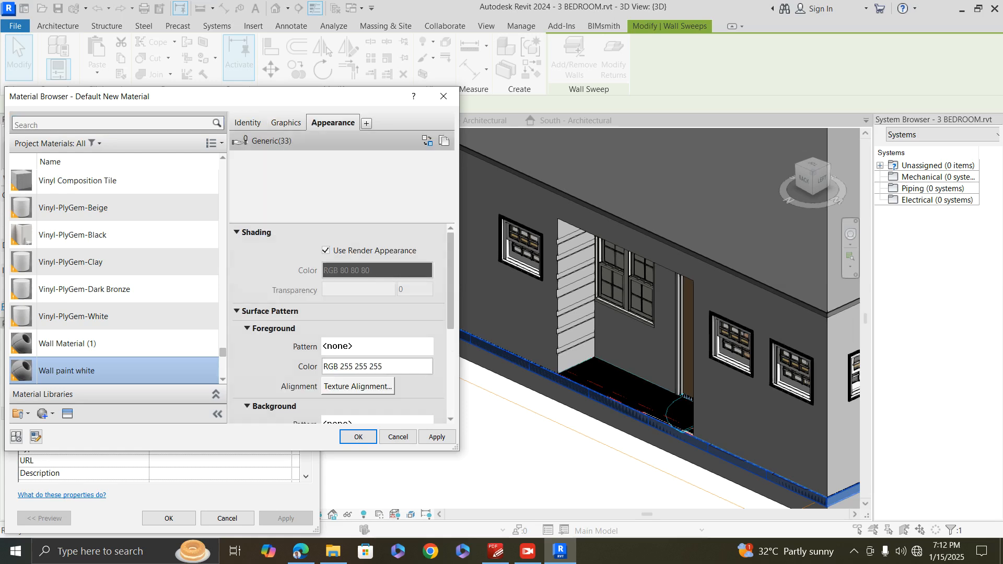
left_click(377, 267)
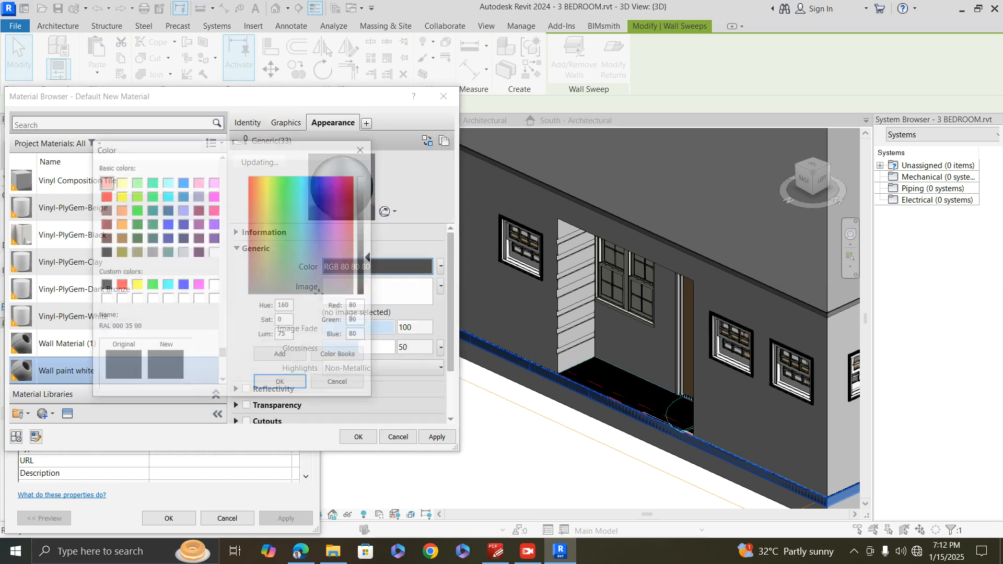
left_click(215, 285)
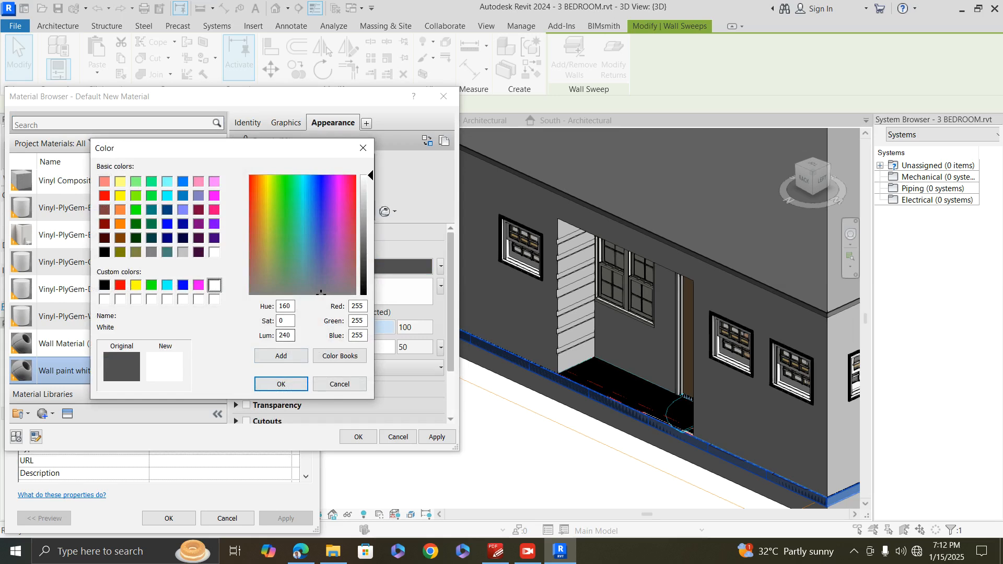
left_click(281, 384)
left_click_drag(358, 347, 372, 347)
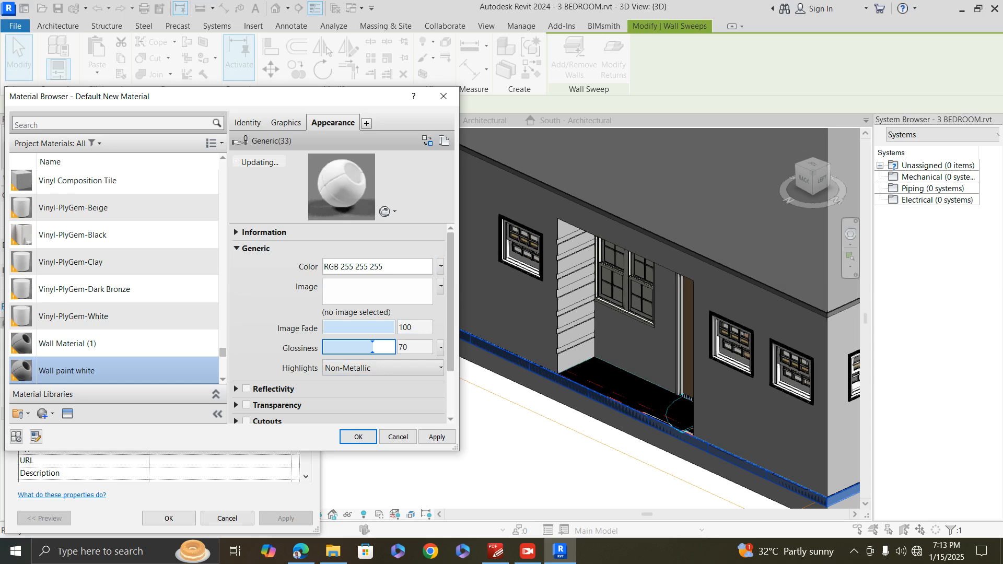
- Assign Wall paint white as the Cornice sweep type's material and deselect the sweep
left_click(359, 437)
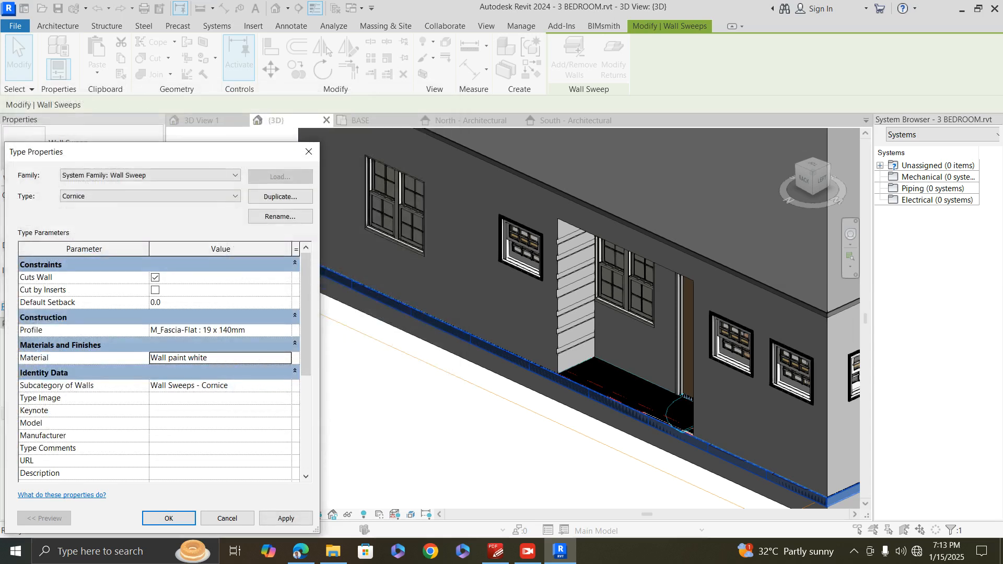
left_click(169, 518)
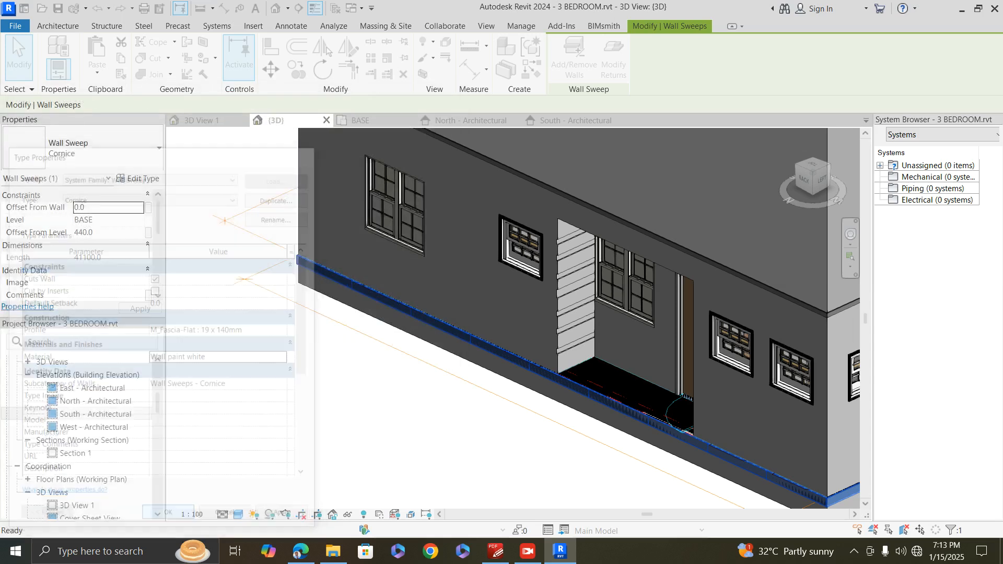
left_click(424, 374)
- Examine the base sweep's finish at the rear corner, along the side wall and around the front entrance
scroll(424, 374, "down", 3)
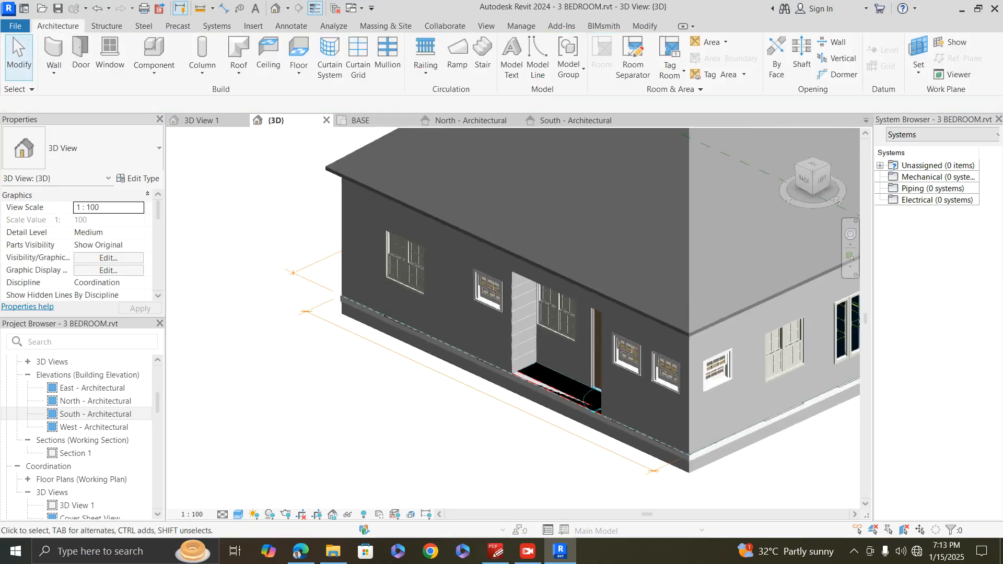
scroll(726, 460, "up", 5)
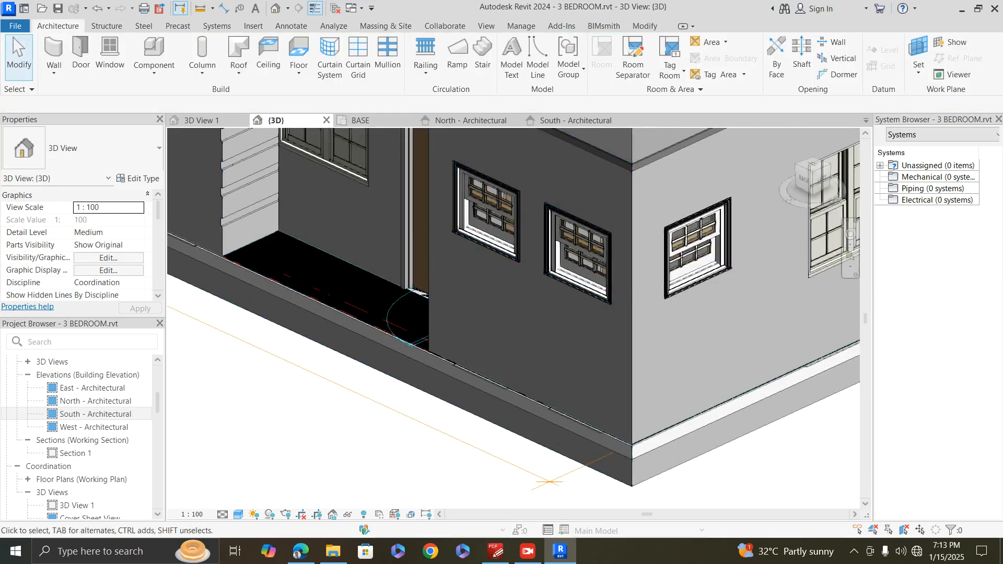
scroll(542, 402, "up", 5)
scroll(637, 442, "down", 7)
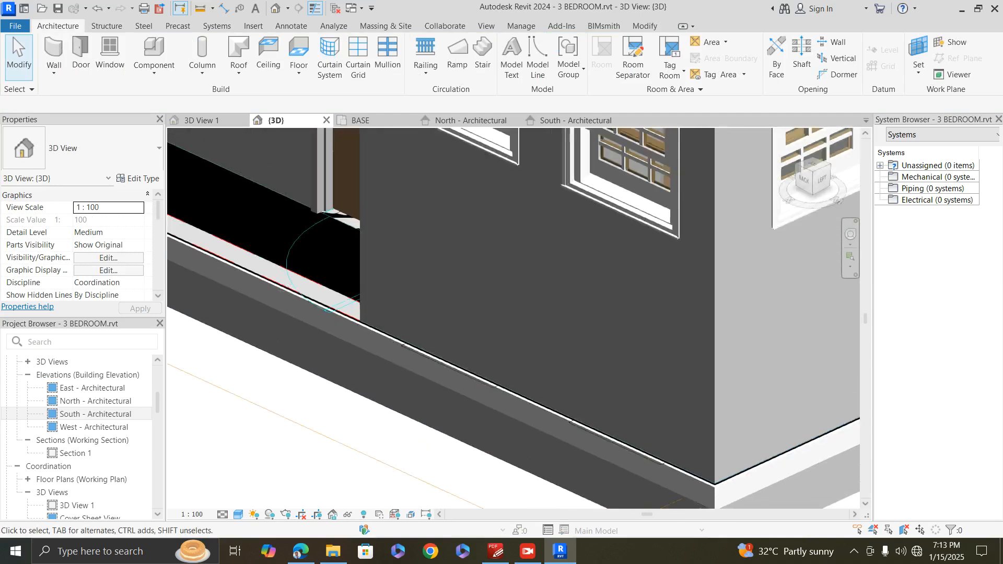
scroll(452, 386, "down", 6)
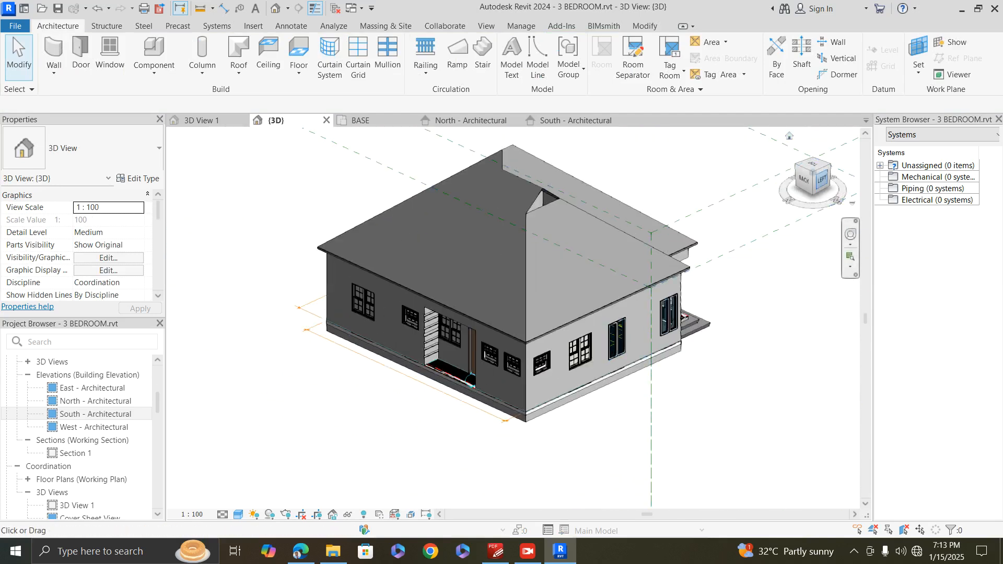
left_click(823, 181)
mouse_move(601, 293)
middle_mouse_down("shift")
mouse_move(543, 251)
mouse_move(496, 245)
mouse_move(487, 272)
middle_mouse_up("shift")
scroll(515, 324, "up", 4)
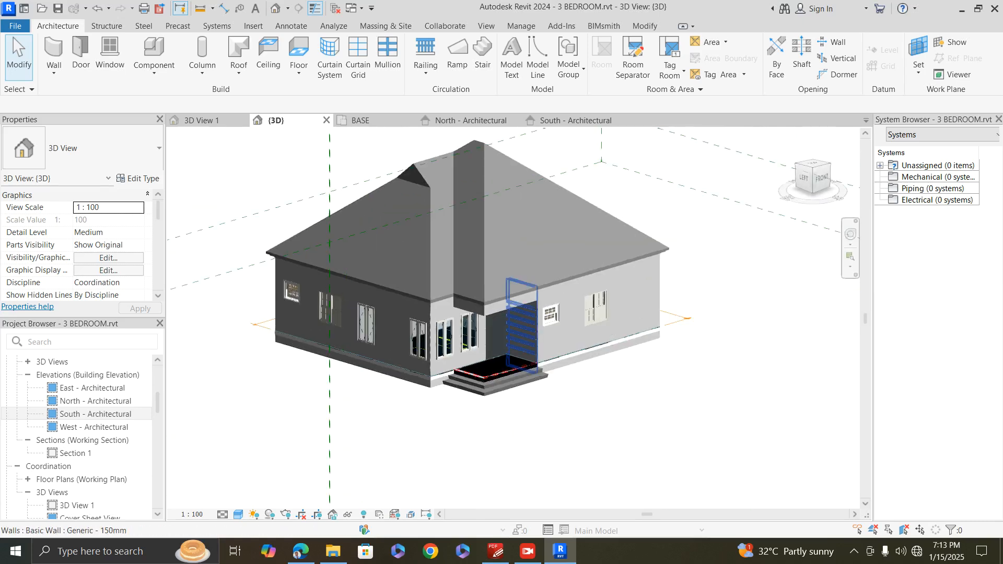
scroll(523, 311, "up", 2)
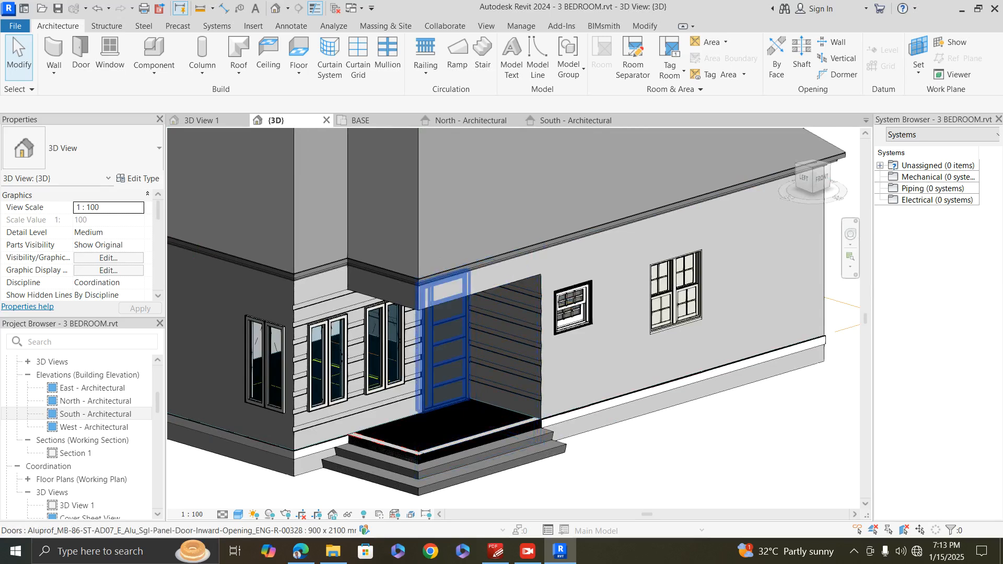
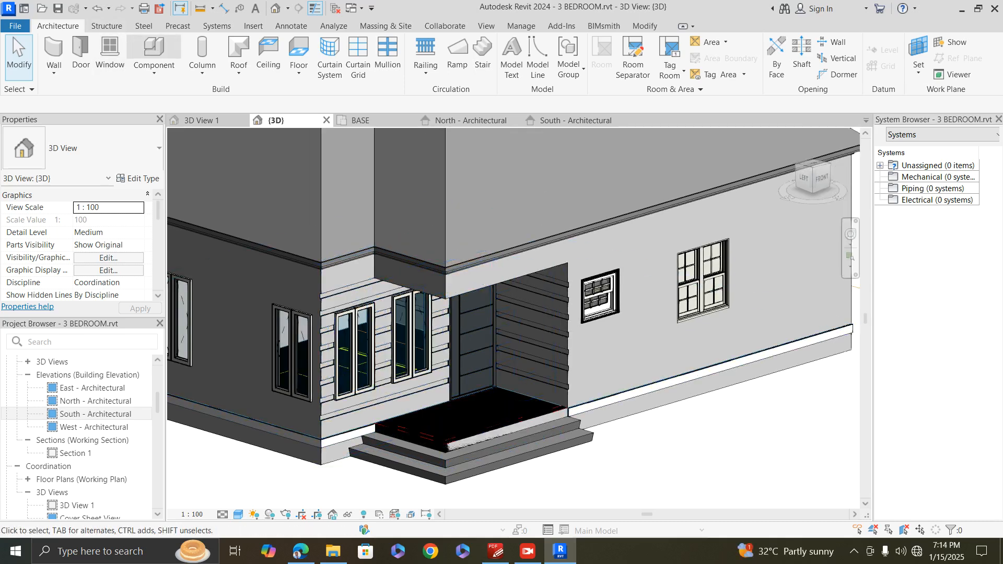
- Create an in-place model in the Casework category named overhang beam stripe
left_click(154, 67)
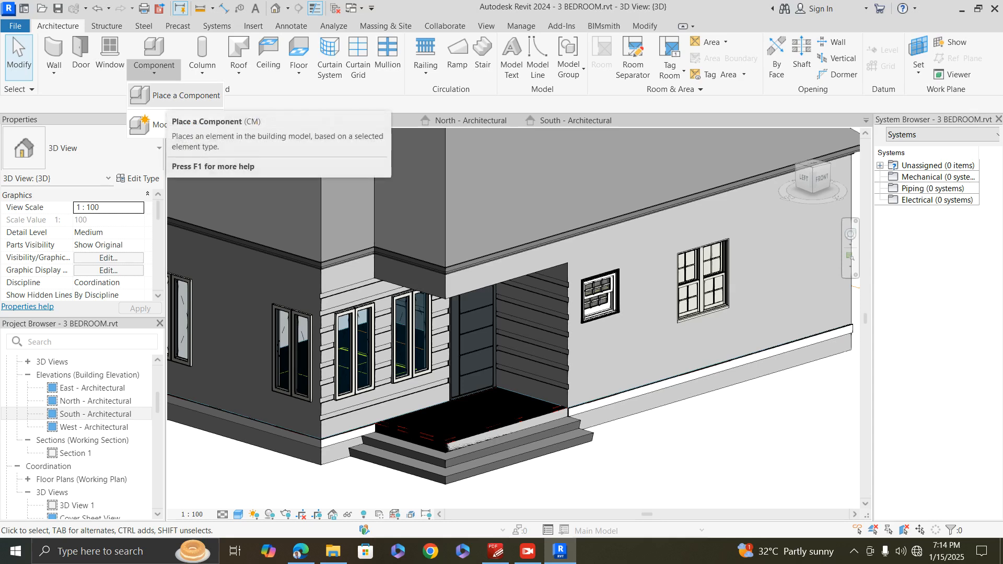
left_click(172, 124)
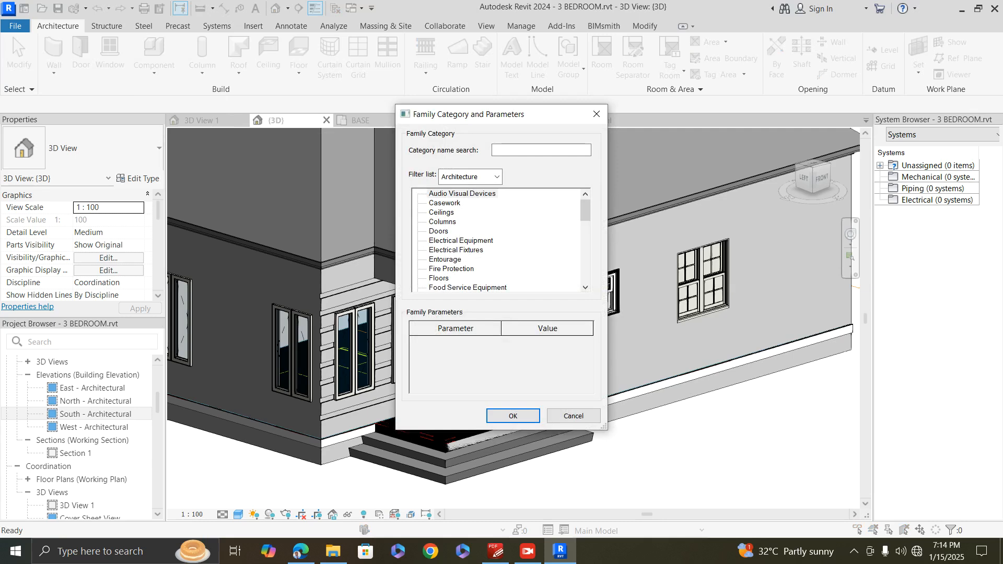
left_click(445, 204)
left_click(513, 416)
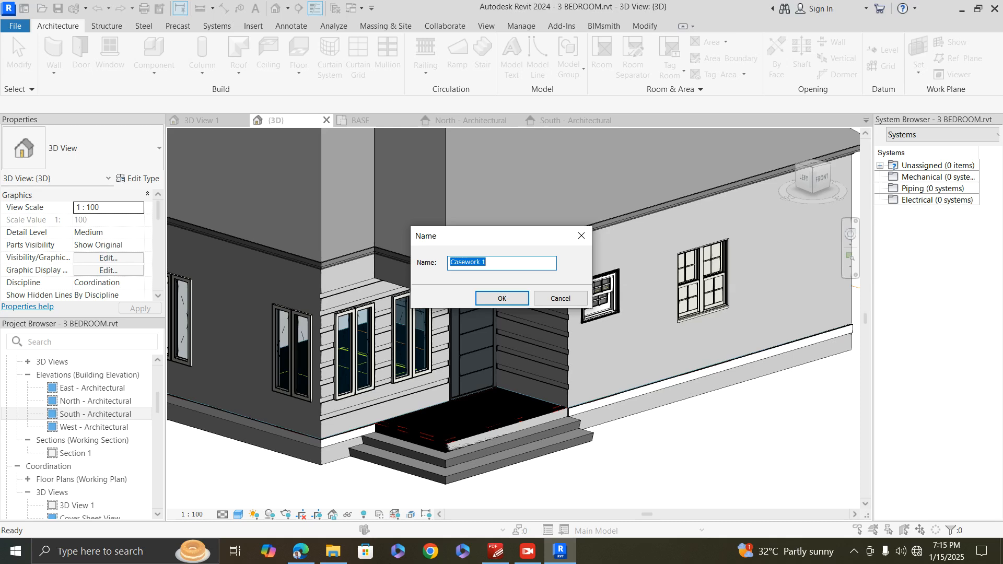
type("su")
key("BackSpace")
type("overhang beam stripe")
key("Return")
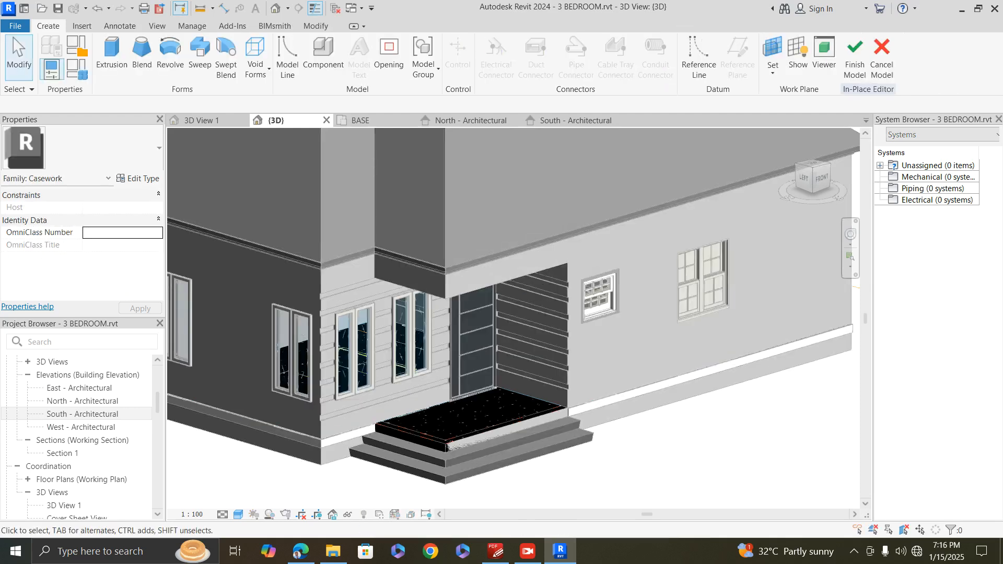
- Start a solid sweep and pick the two lower outer edges of the entrance overhang beam as its path
left_click(199, 52)
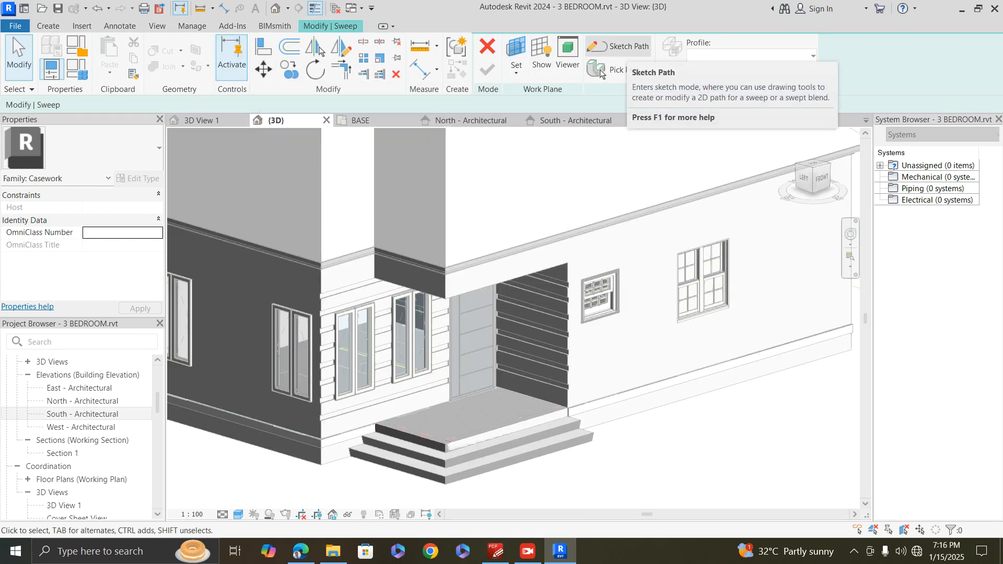
left_click(600, 71)
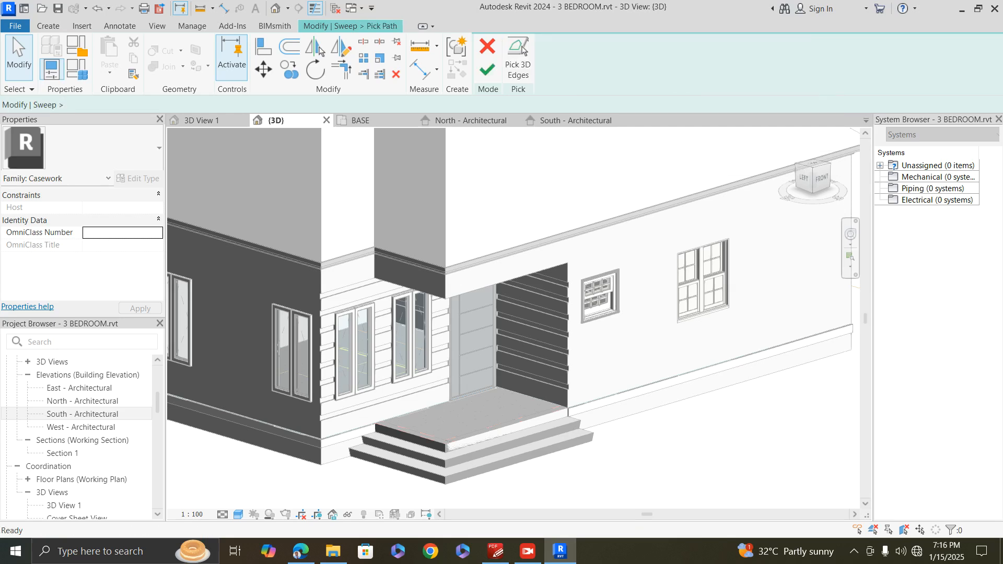
left_click(420, 292)
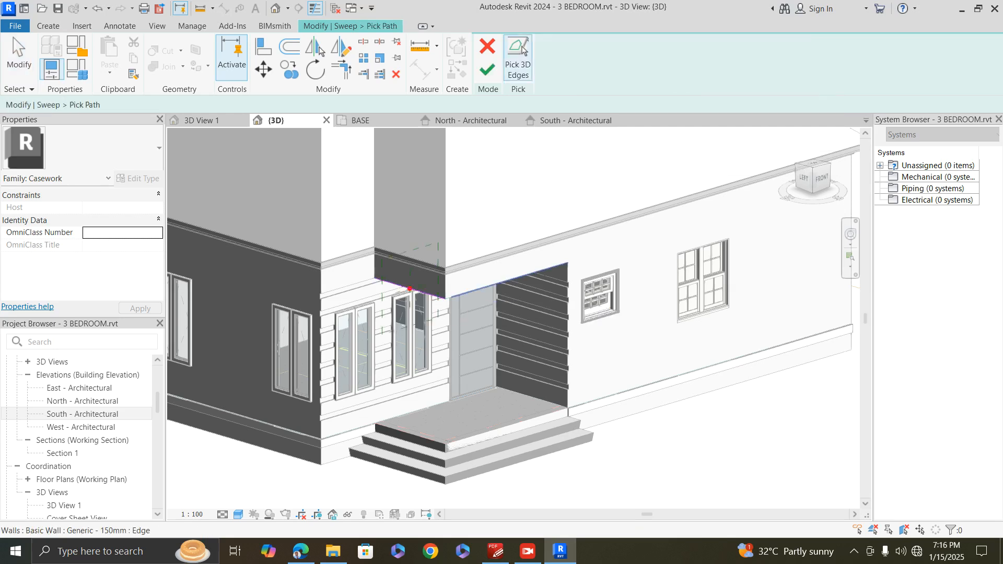
scroll(452, 298, "up", 5)
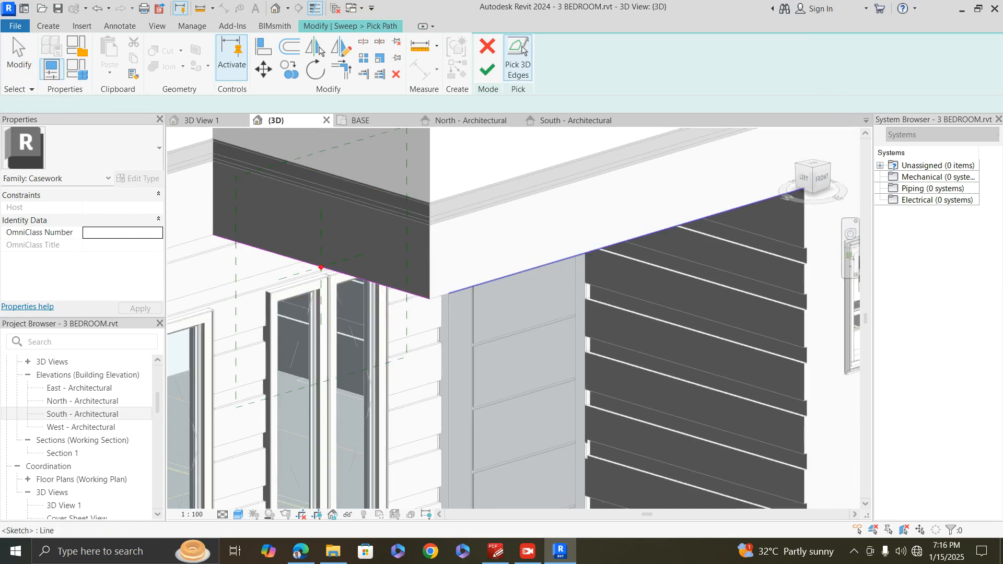
left_click(452, 293)
left_click_drag(450, 293, 430, 299)
key("Escape")
scroll(348, 329, "down", 1)
scroll(349, 328, "down", 1)
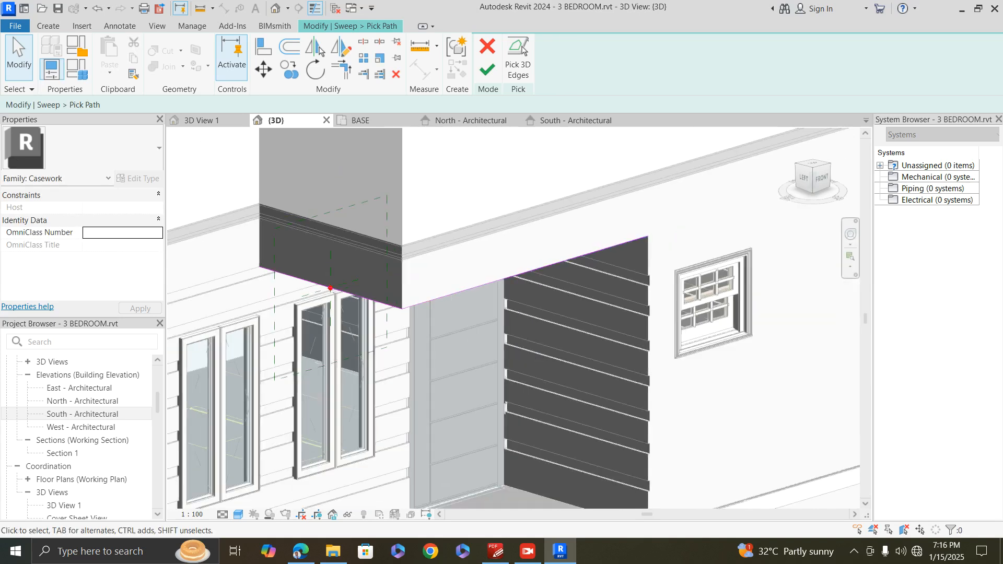
left_click(487, 69)
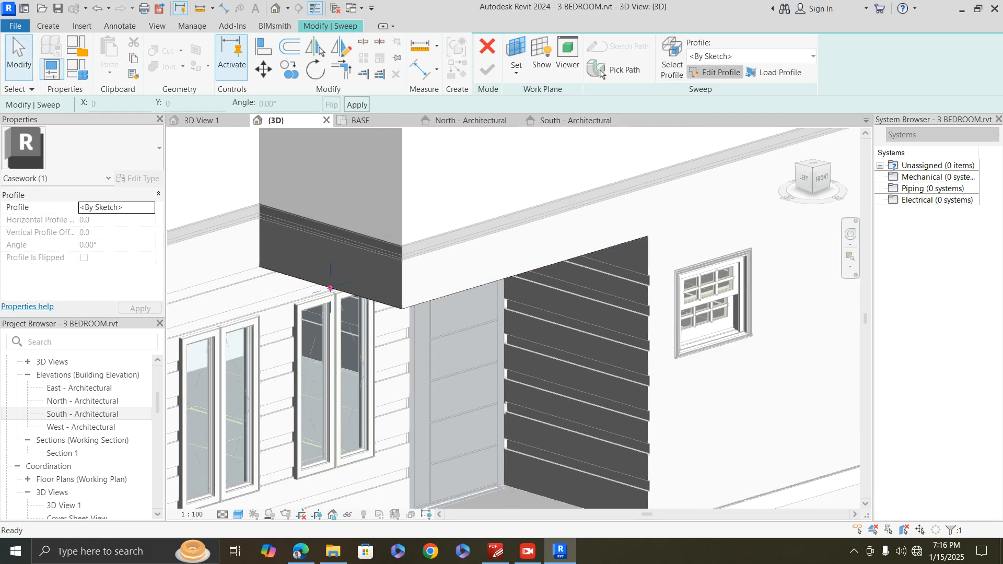
- In the front view, sketch a rectangular sweep profile about 20 mm wide and 120 mm high from the path point on the beam's lower edge
left_click(714, 73)
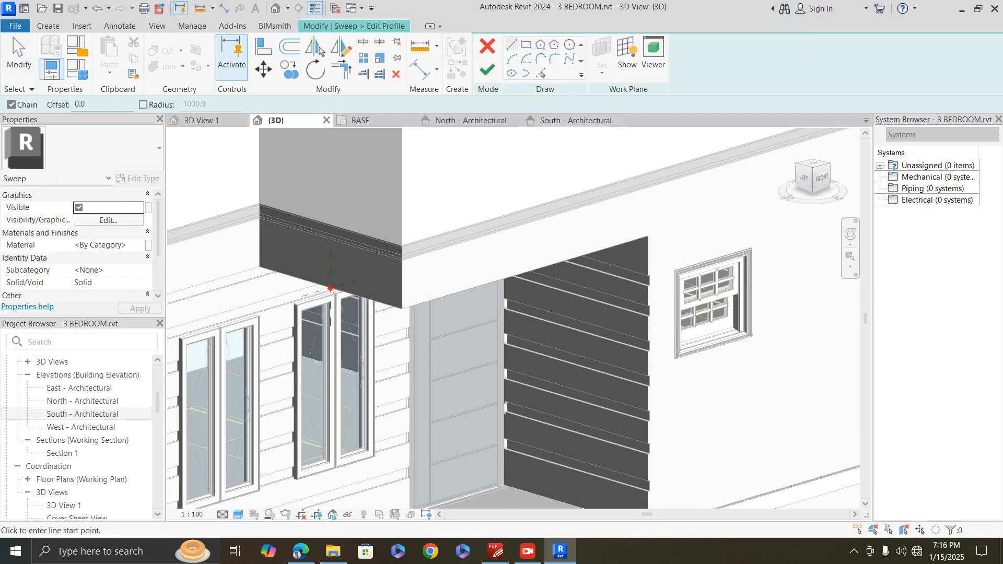
scroll(410, 243, "down", 2)
scroll(357, 272, "down", 3)
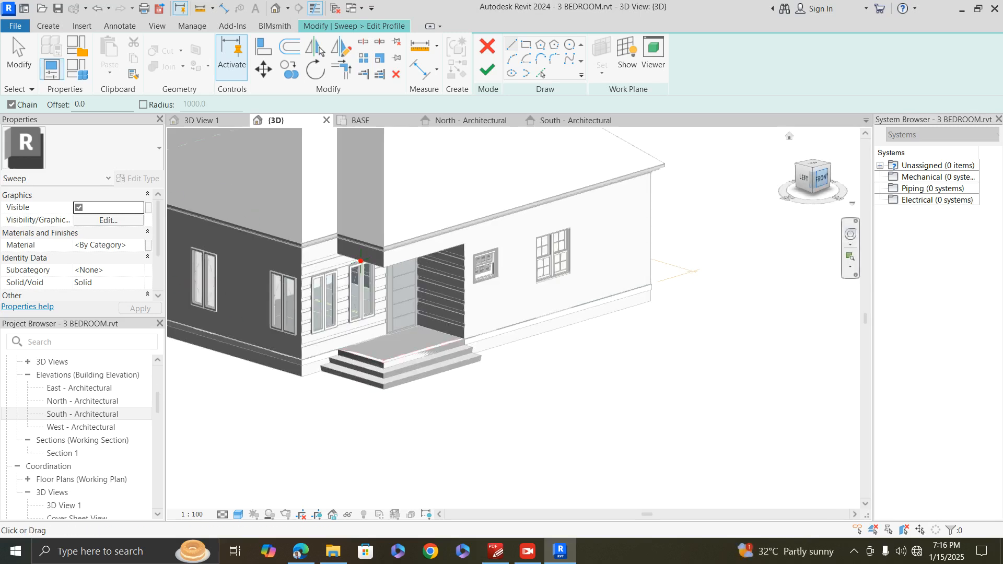
left_click(823, 179)
scroll(330, 286, "down", 8)
middle_click_drag(332, 286, 429, 339)
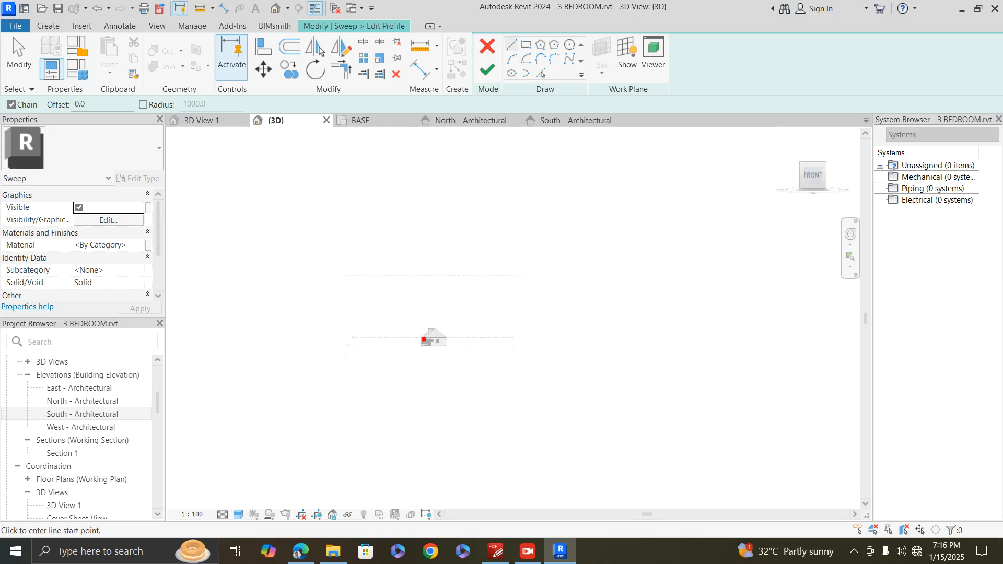
scroll(425, 339, "up", 10)
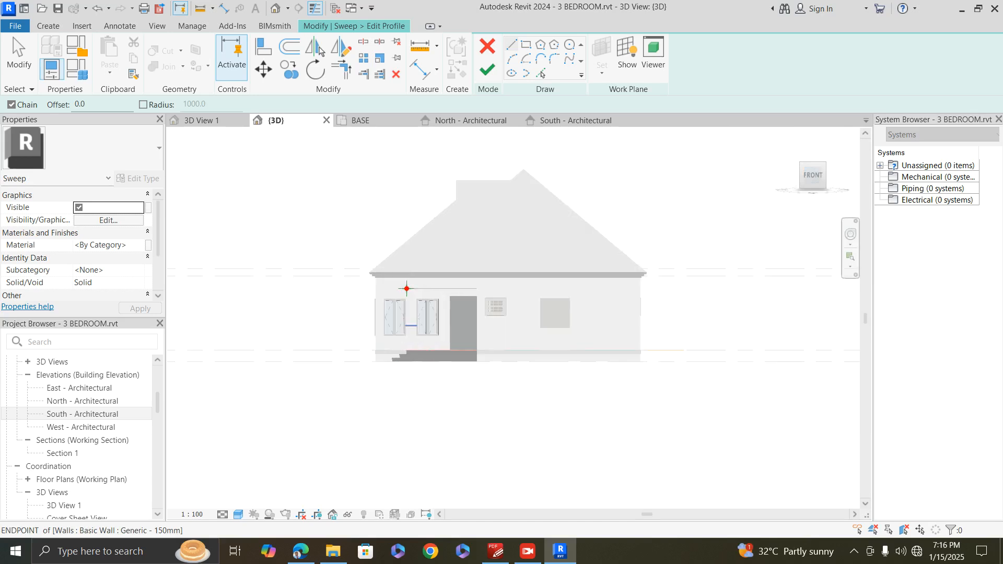
scroll(405, 296, "up", 6)
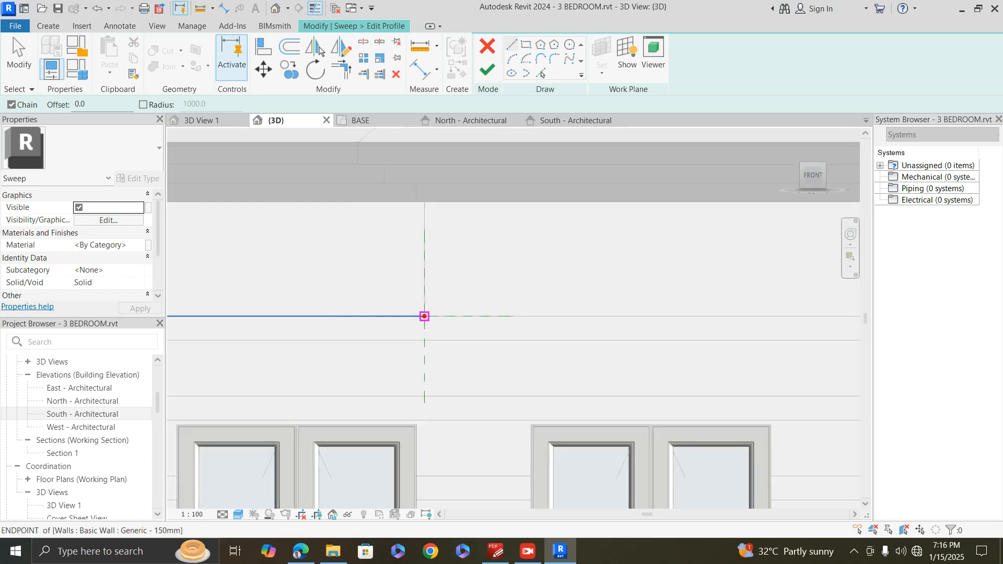
left_click(526, 45)
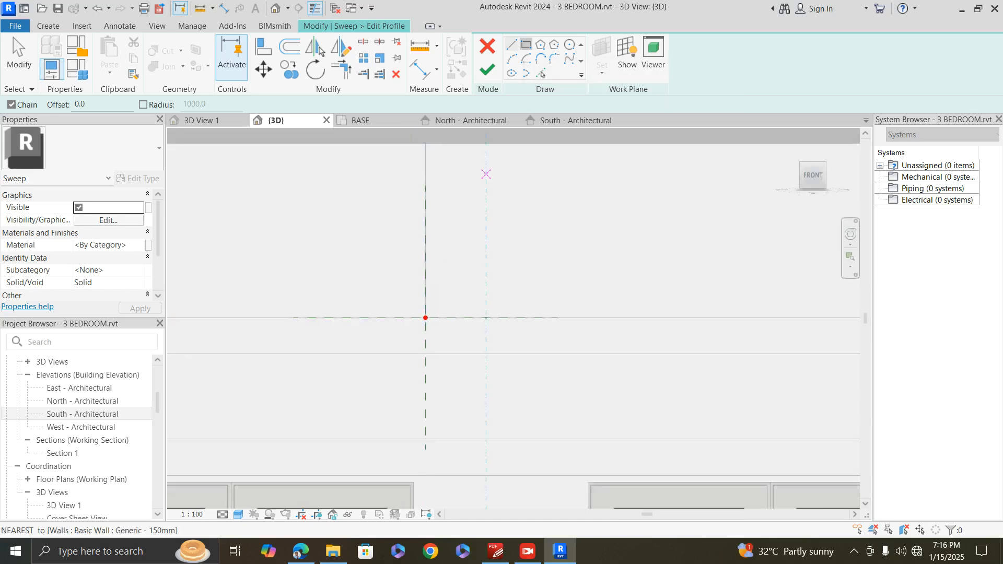
left_click(425, 317)
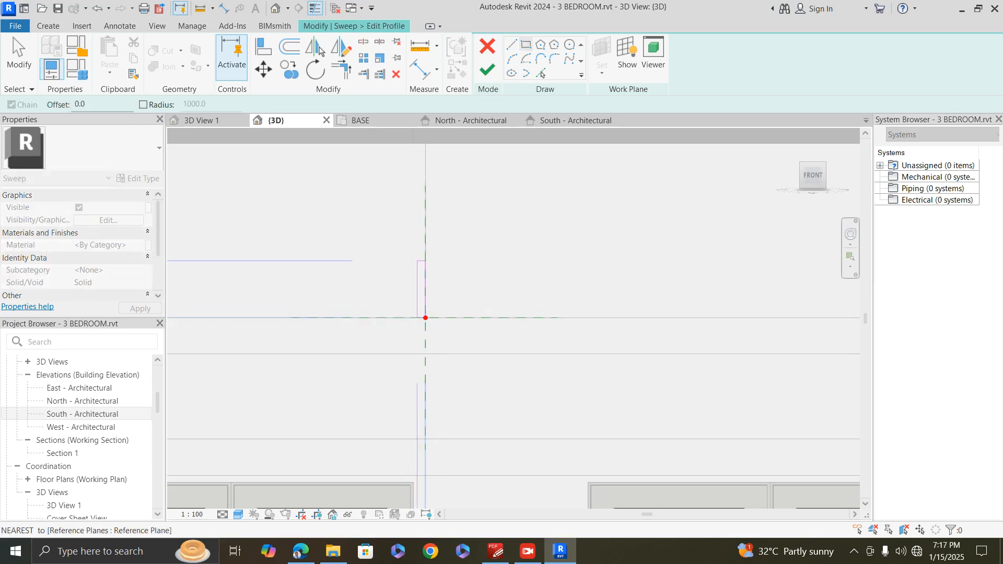
left_click(418, 270)
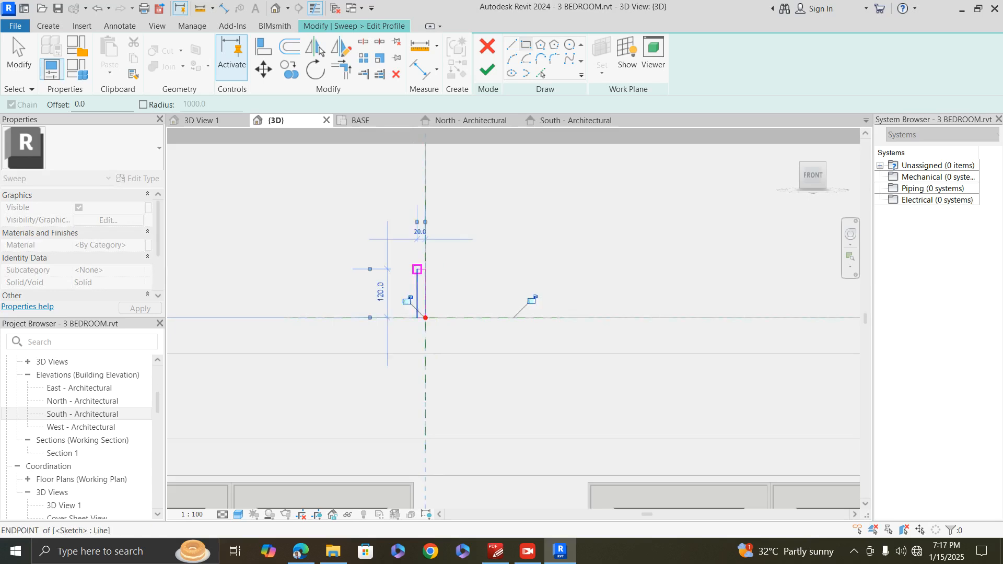
scroll(410, 289, "up", 2)
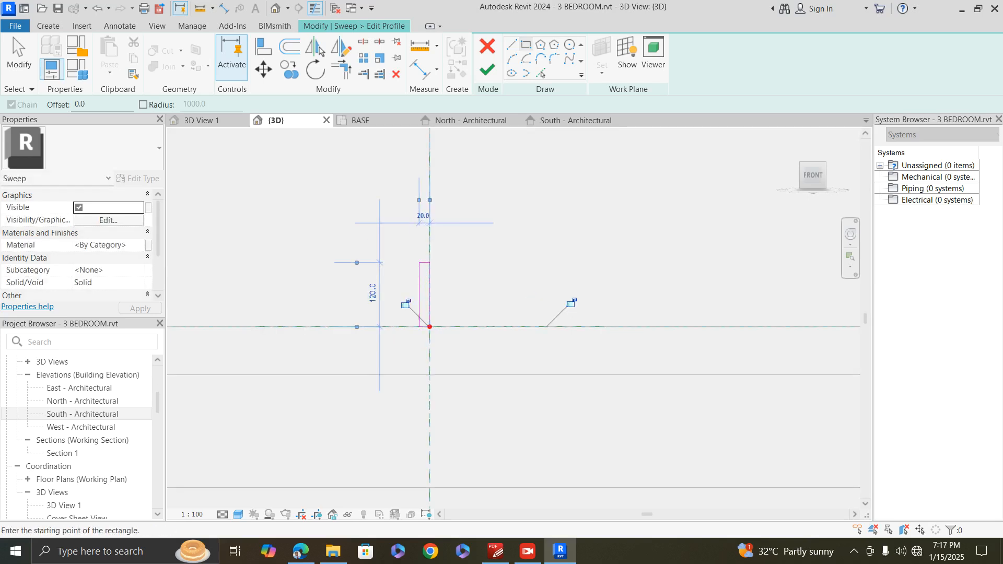
- Set the rectangular profile's height to 80 mm and its width to 30 mm
left_click(373, 294)
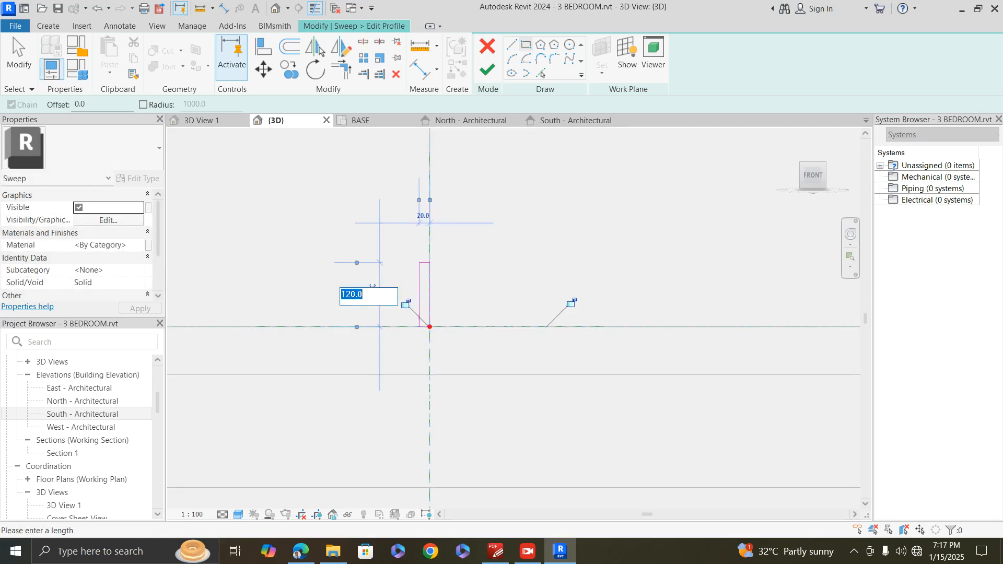
type("100")
key("Return")
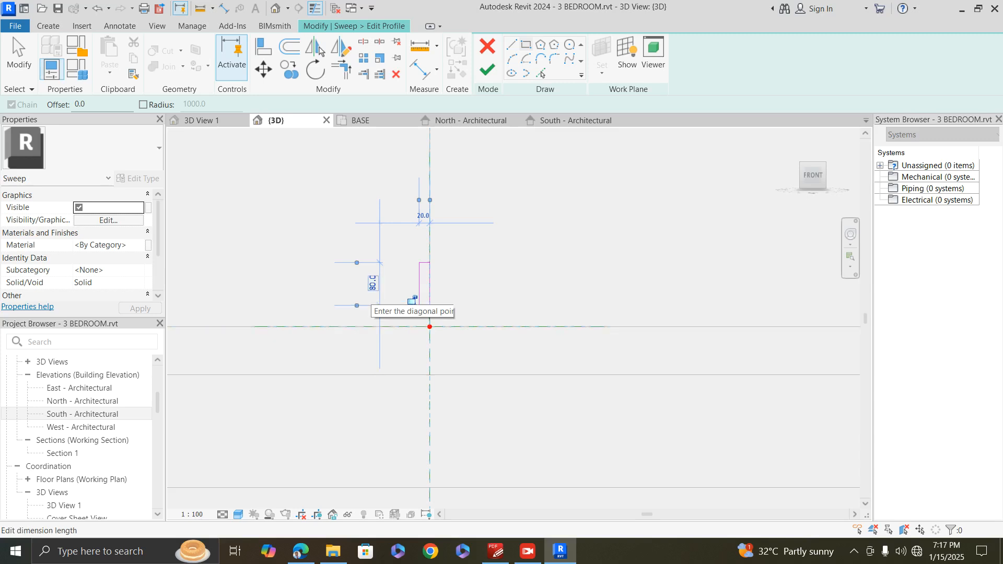
left_click(423, 215)
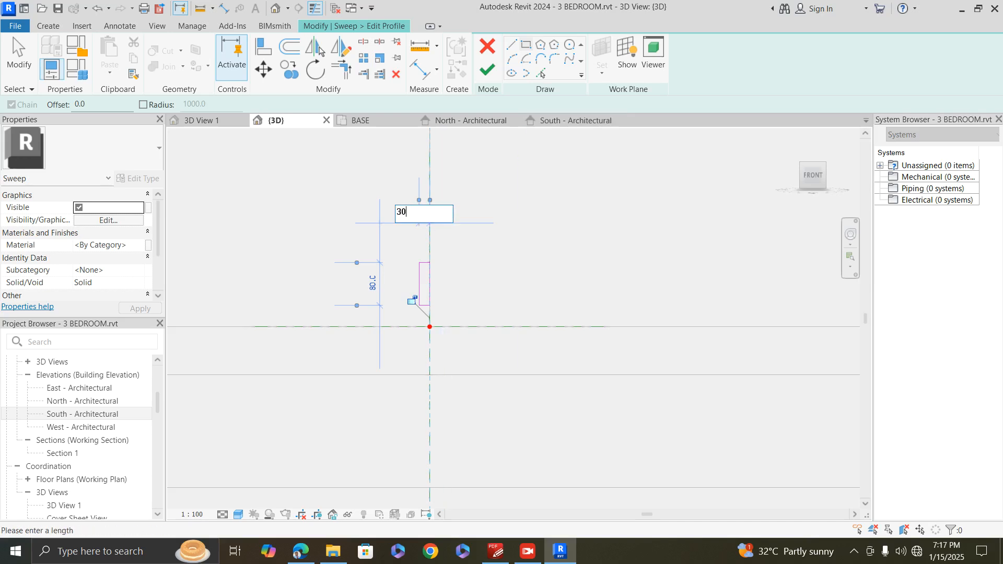
type("30")
key("Return")
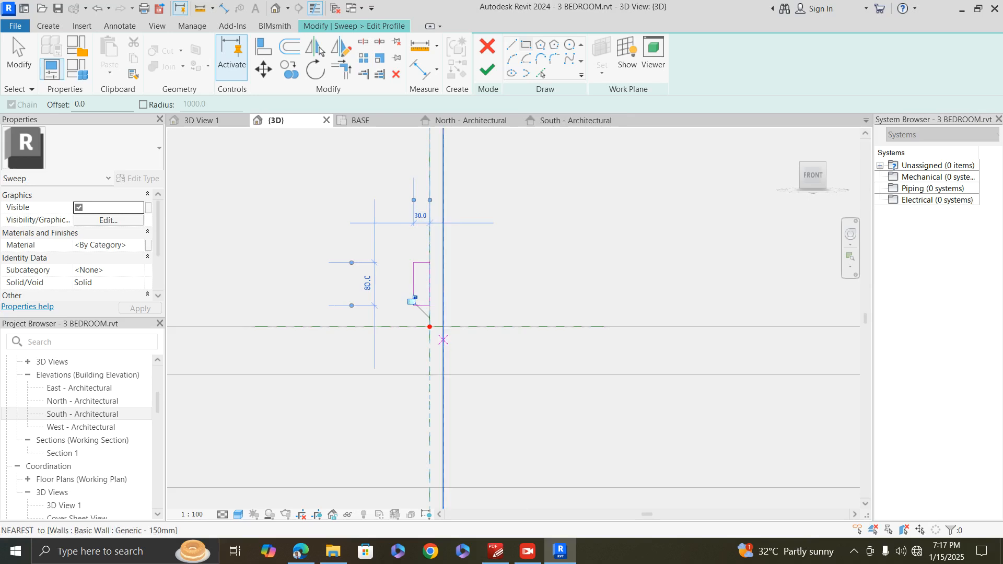
key("Escape")
key("Escape")
- Move the whole rectangular profile down so its lower inner corner sits on the path point
left_click_drag(387, 240, 442, 312)
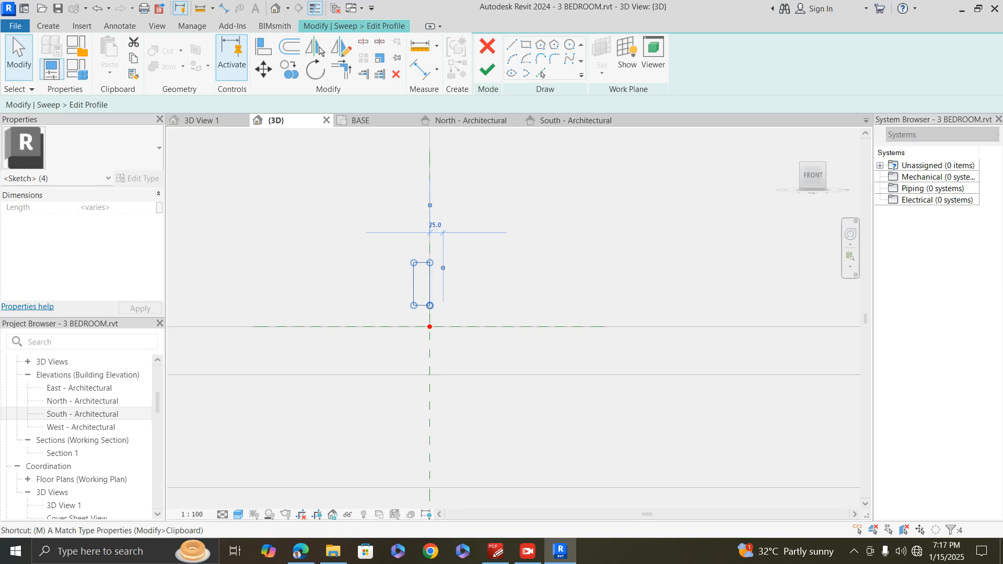
key("m")
key("v")
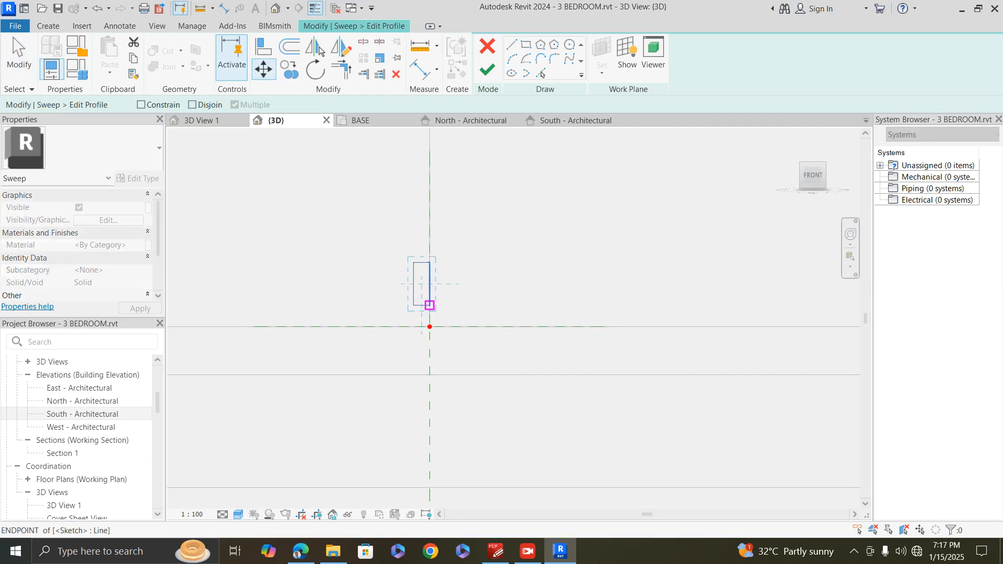
left_click(430, 326)
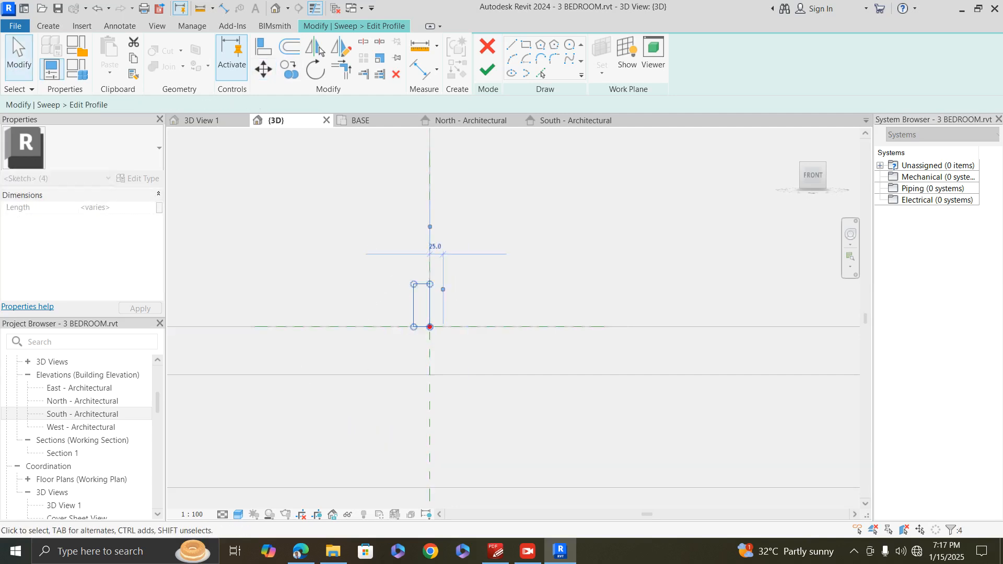
- Draw a diagonal line across the profile's lower outer corner and enlarge it to about 11 mm long
scroll(482, 276, "down", 5)
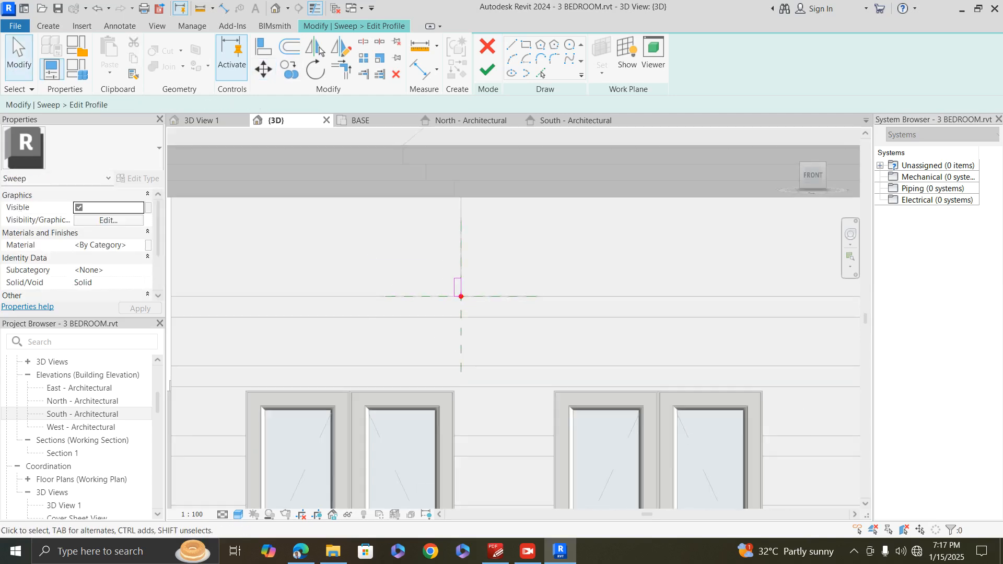
scroll(452, 296, "up", 5)
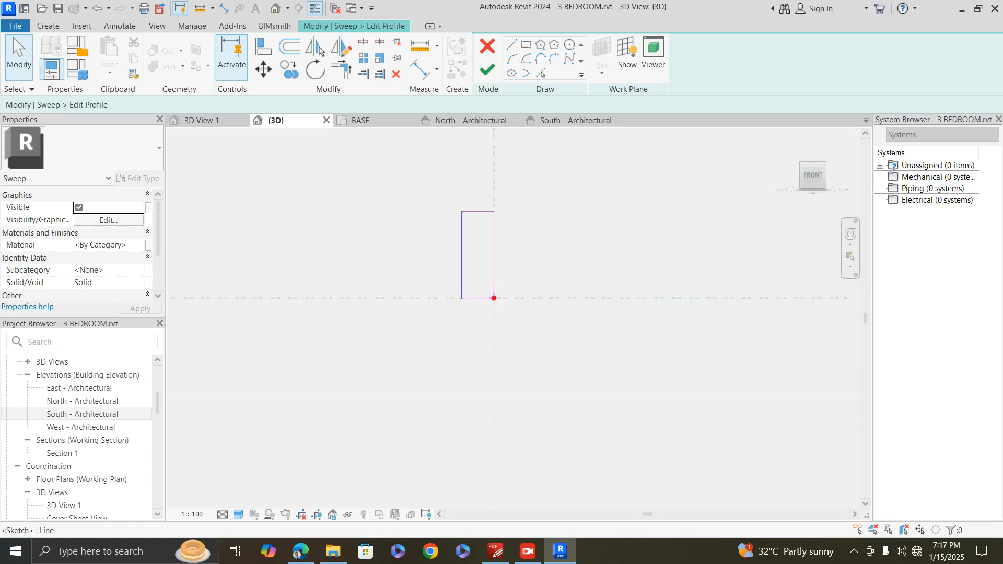
key("l")
key("i")
scroll(477, 298, "up", 2)
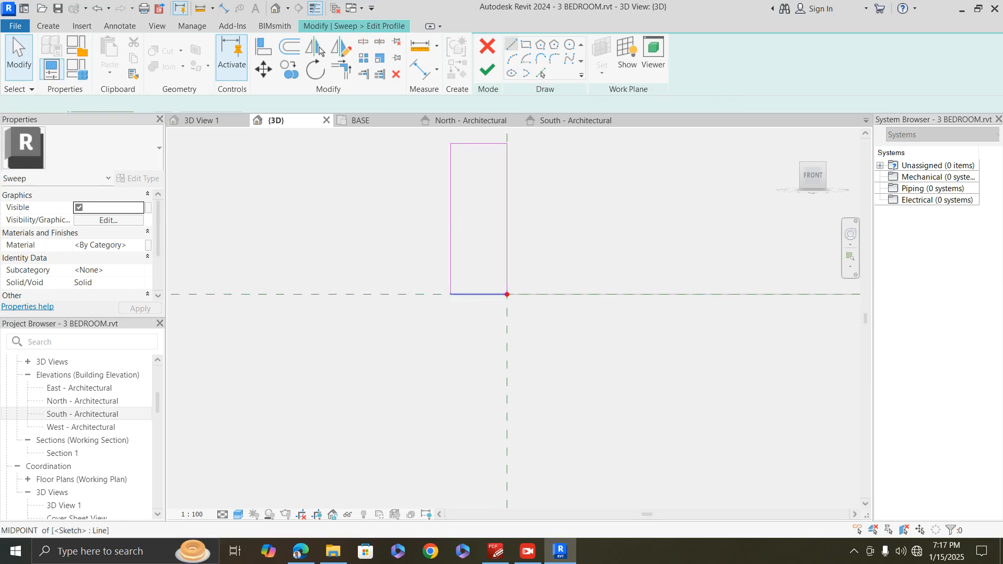
scroll(471, 302, "up", 1)
left_click(440, 272)
left_click(454, 290)
key("Escape")
key("Escape")
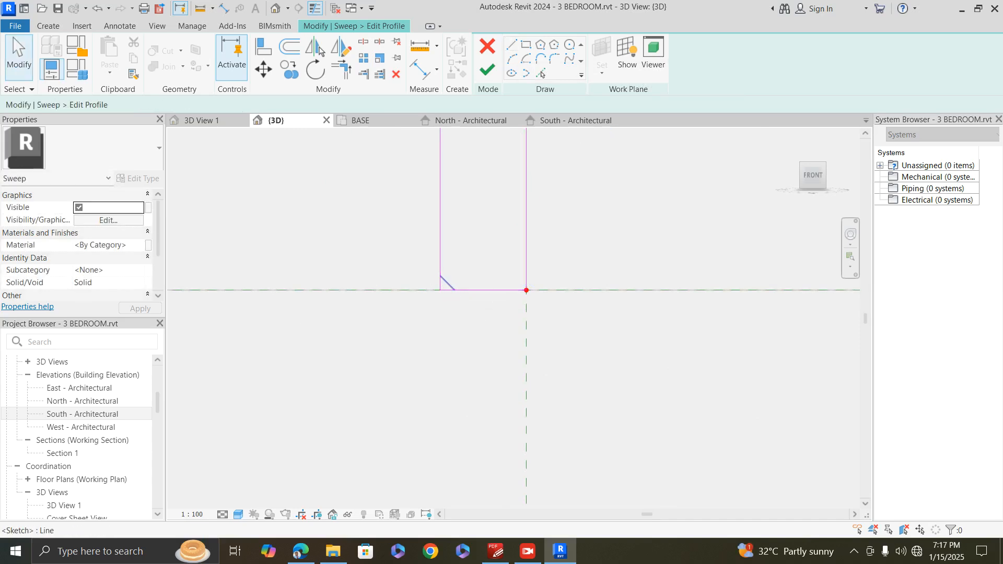
left_click(452, 288)
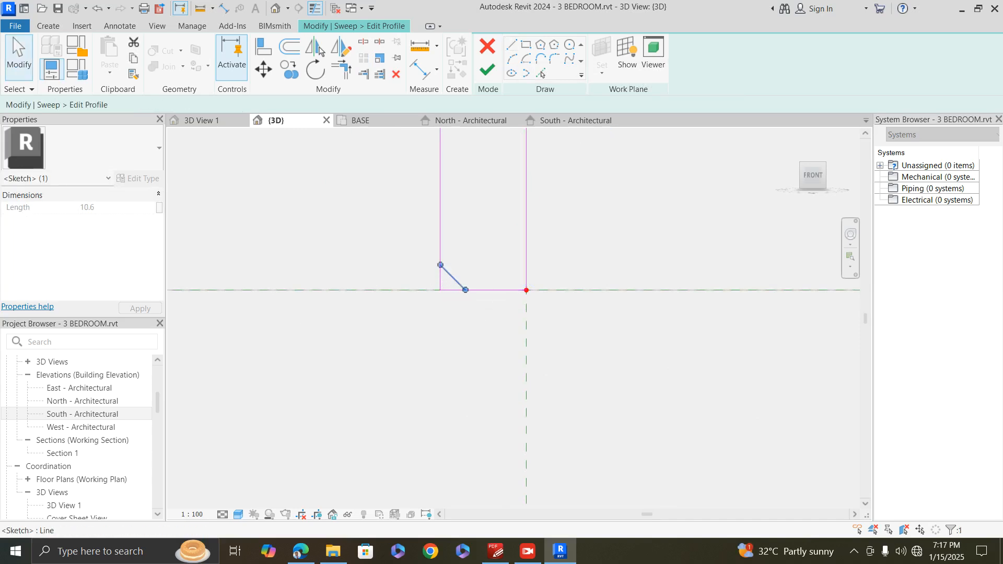
key("Escape")
- Trim the profile's outer and bottom lines to the diagonal, leaving a chamfered corner
key("t")
key("r")
left_click(453, 278)
left_click(453, 278)
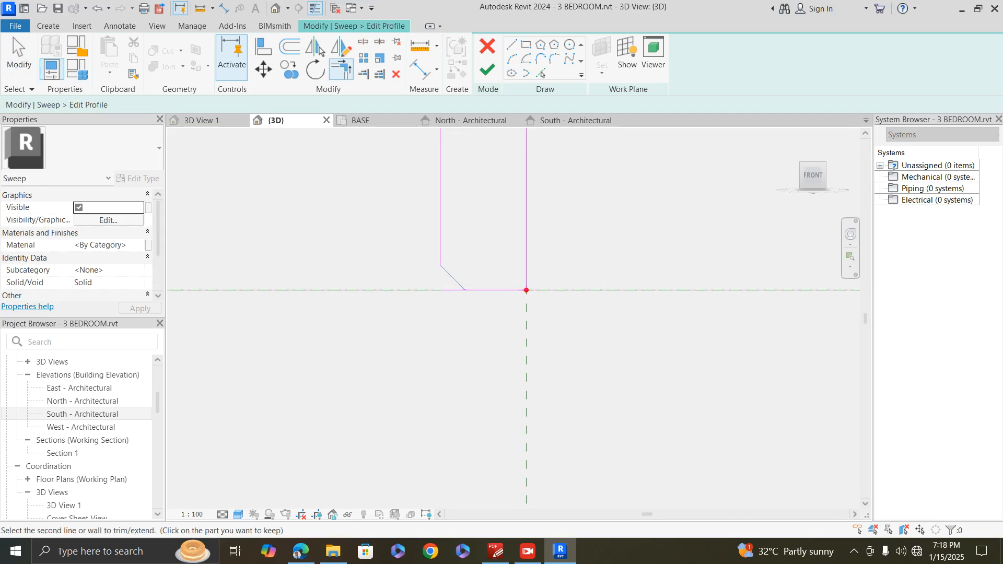
left_click(486, 290)
scroll(433, 301, "down", 2)
key("Escape")
scroll(442, 284, "down", 2)
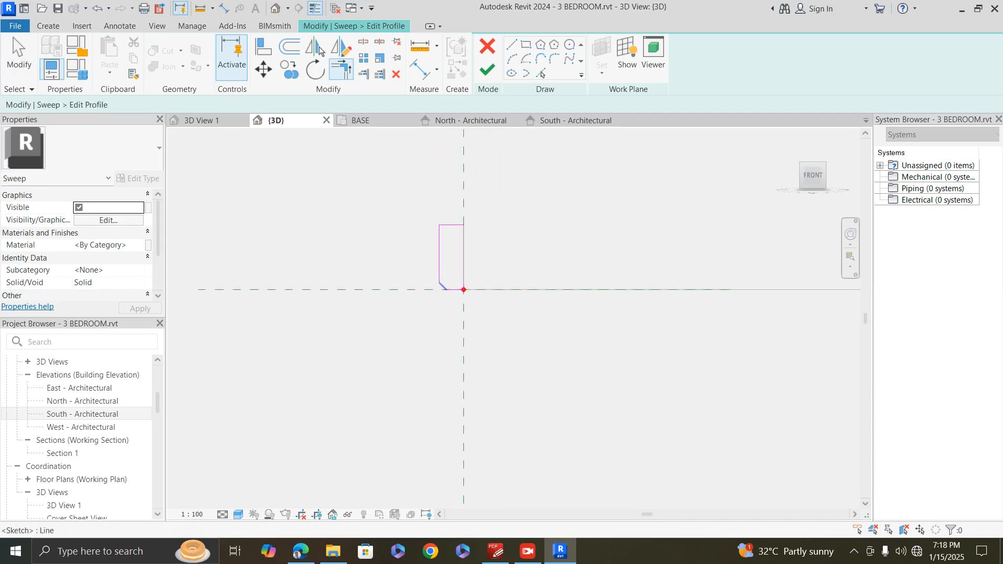
- Finish the chamfered profile and complete the sweep along the overhang beam's edges
left_click(487, 70)
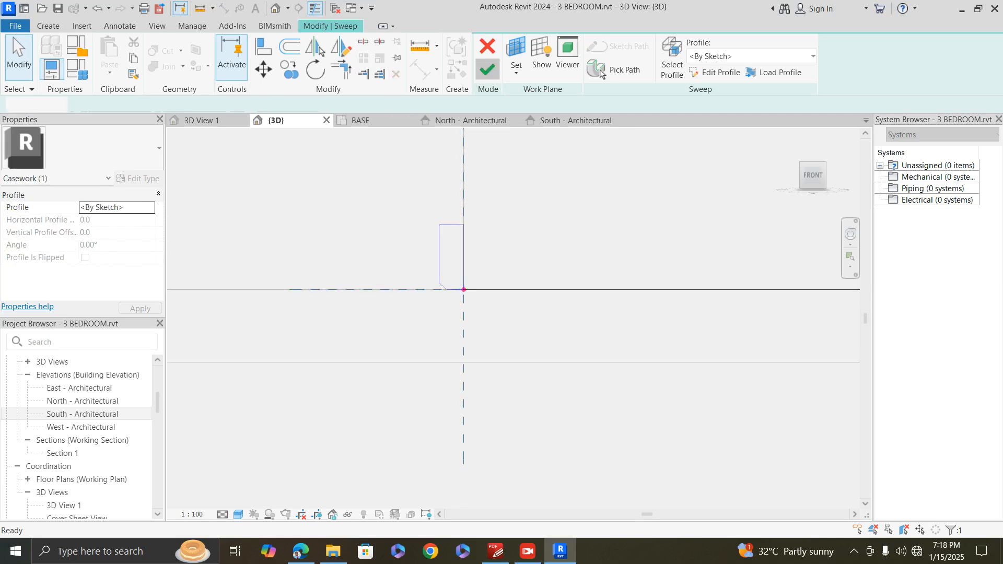
left_click(487, 69)
scroll(458, 322, "down", 8)
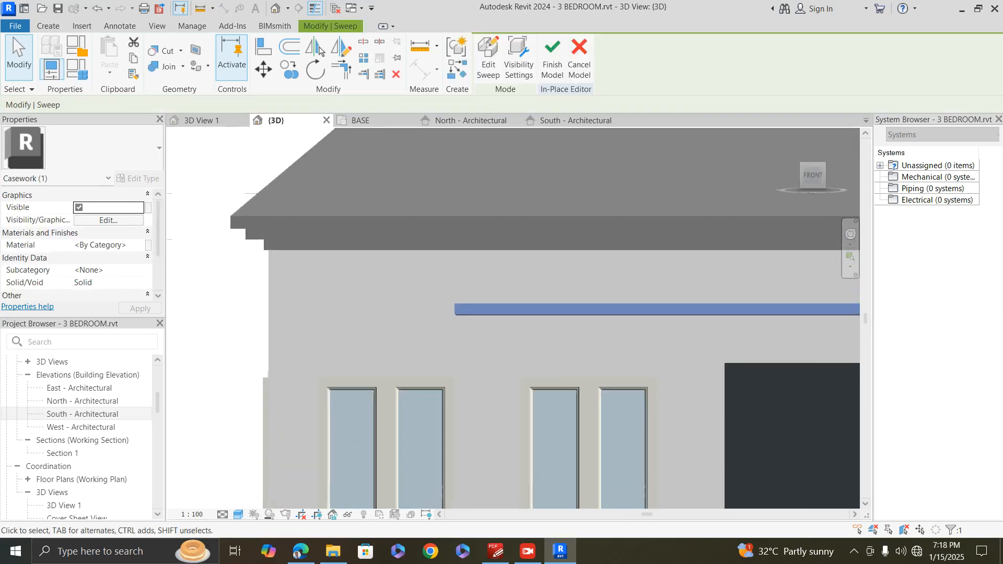
key("Escape")
- Finish the in-place stripe model and show the house in the 3D View 1 perspective
mouse_move(813, 177)
left_mouse_down()
mouse_move(829, 180)
mouse_move(822, 177)
left_mouse_up()
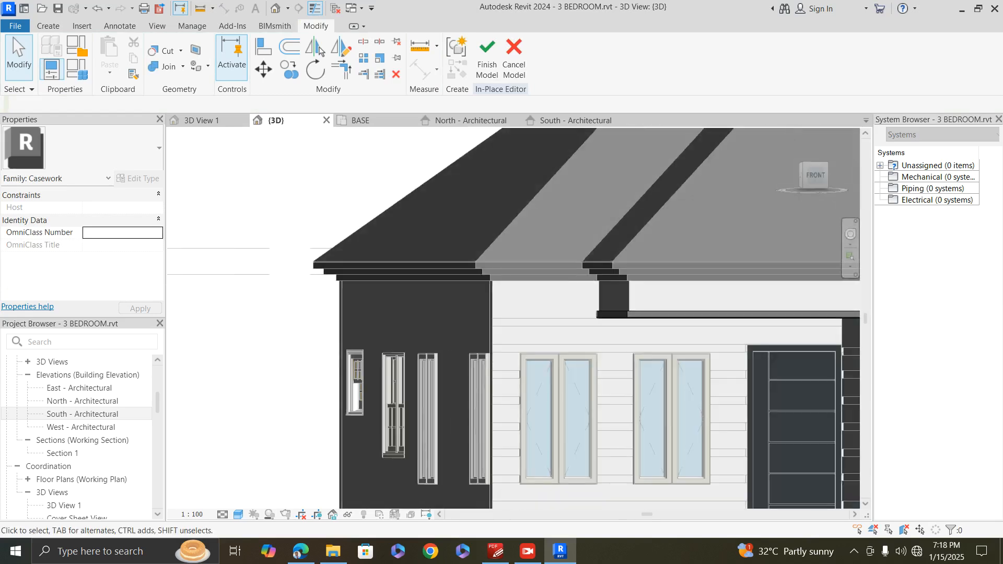
scroll(508, 326, "down", 4)
scroll(836, 392, "up", 2)
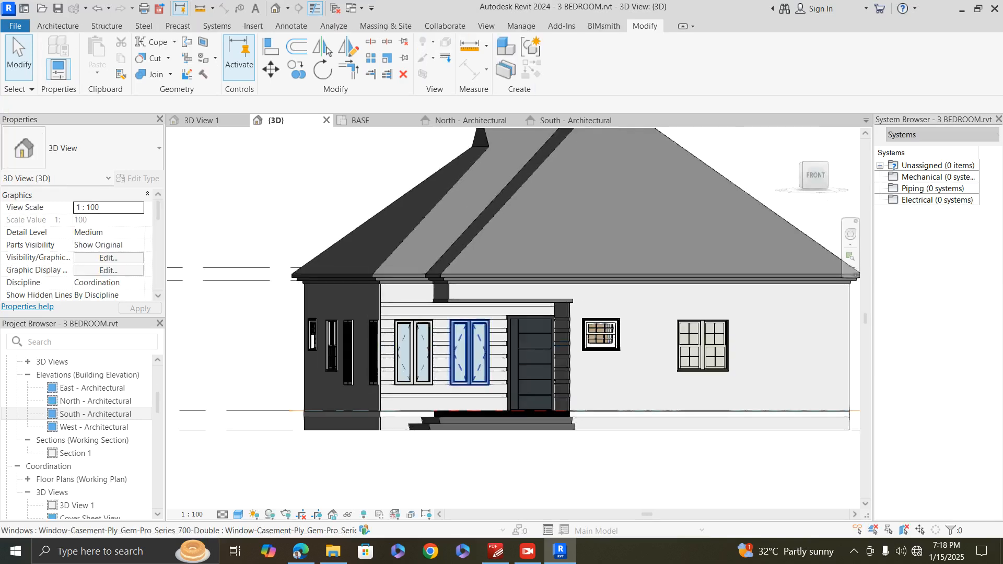
scroll(478, 389, "down", 3)
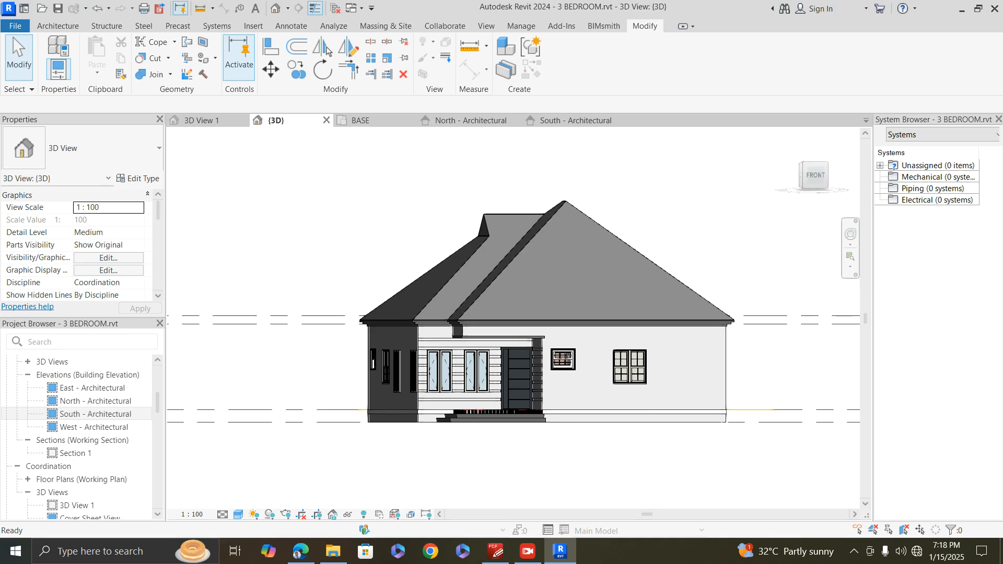
key("ctrl+Tab")
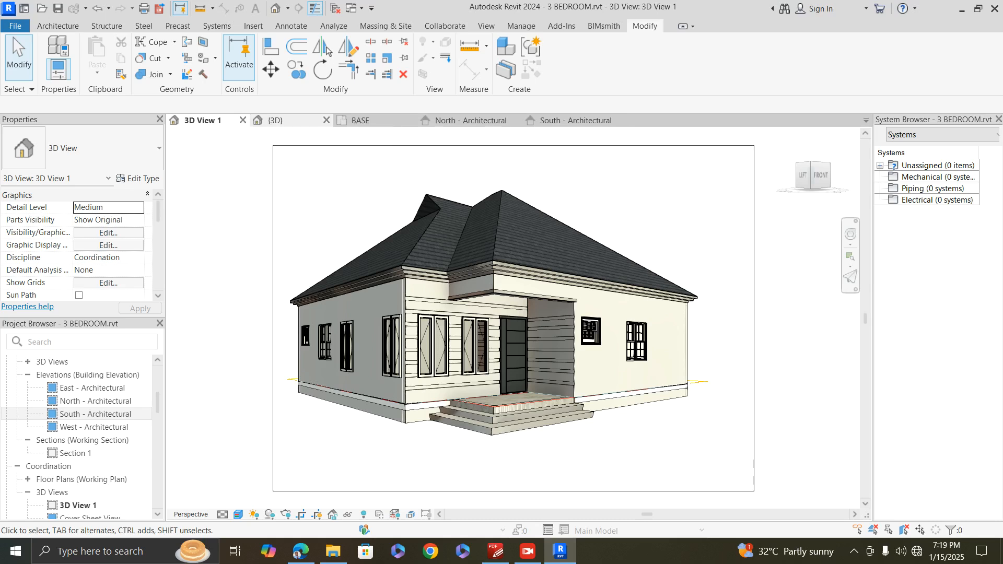
- Open the main roof's footprint for editing in the {3D} view, seen from the top
left_click(286, 120)
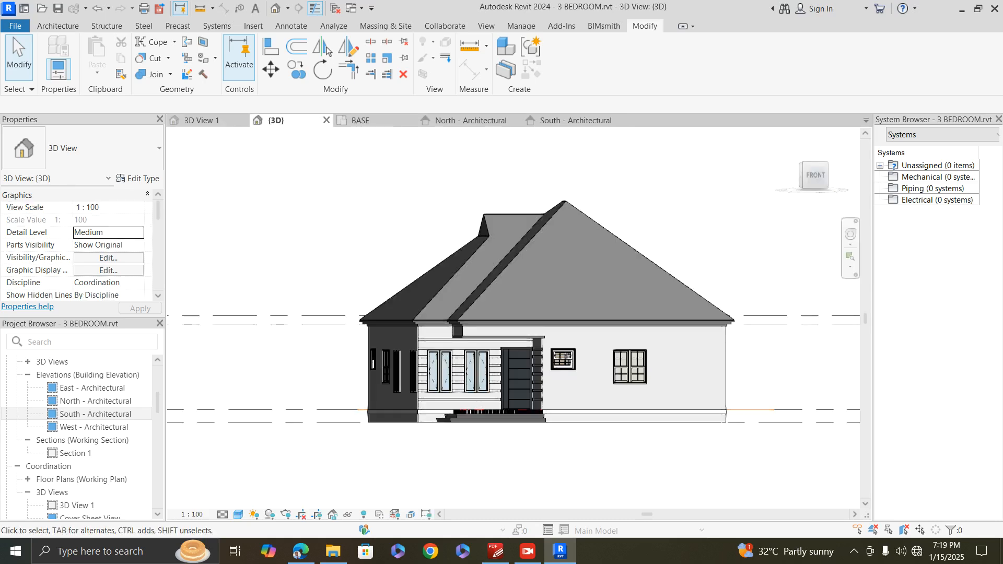
left_click(514, 257)
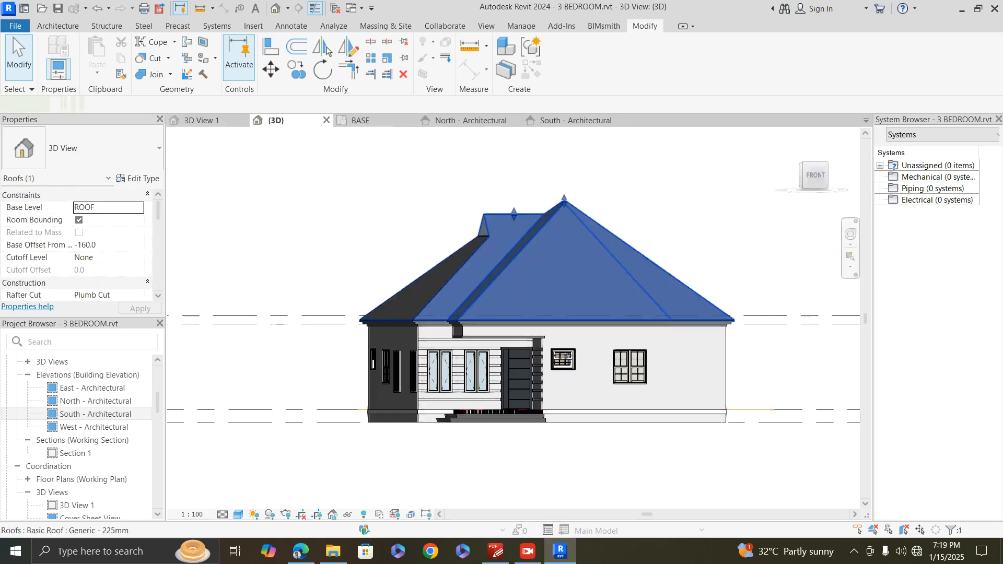
left_click(813, 176)
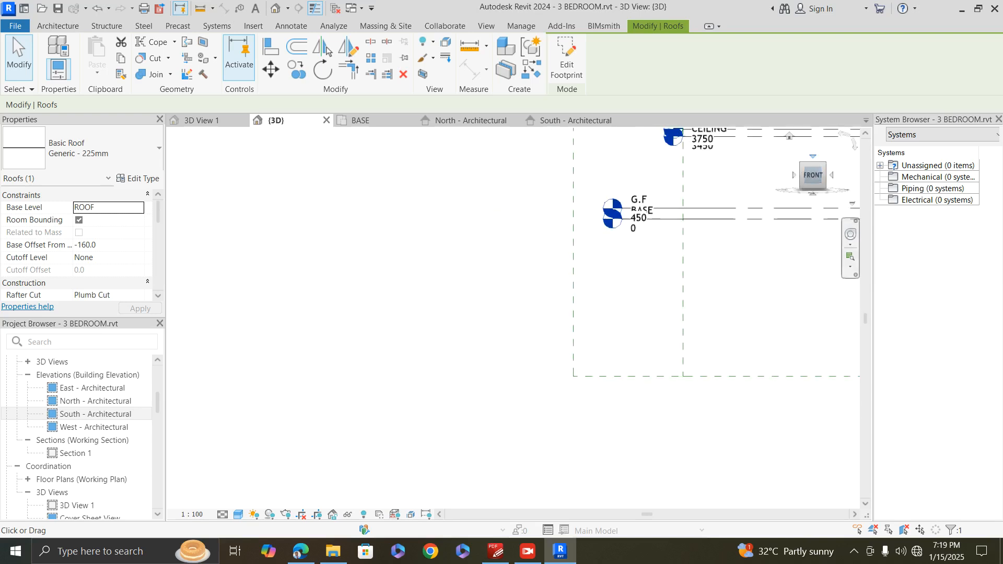
left_click(813, 156)
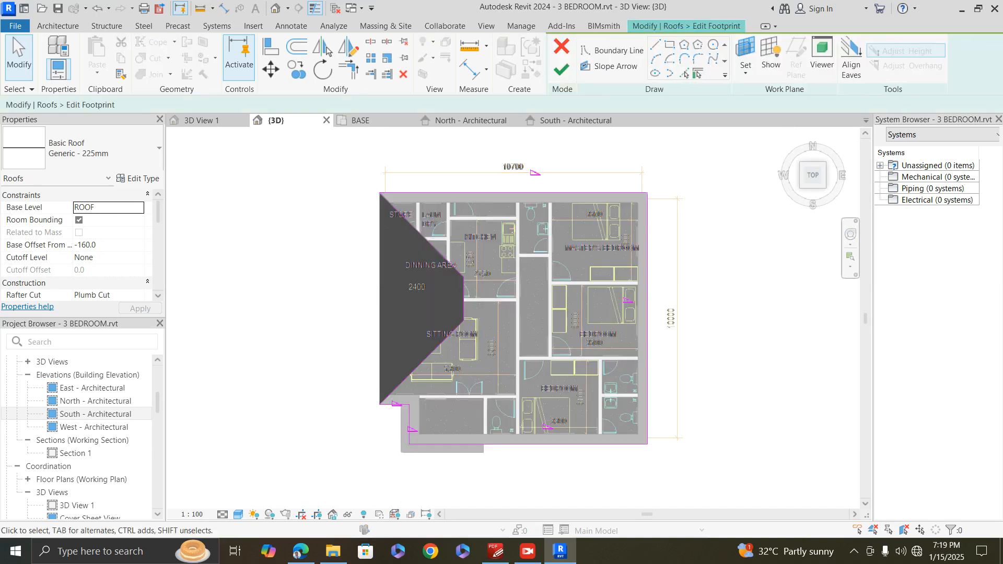
scroll(428, 473, "up", 1)
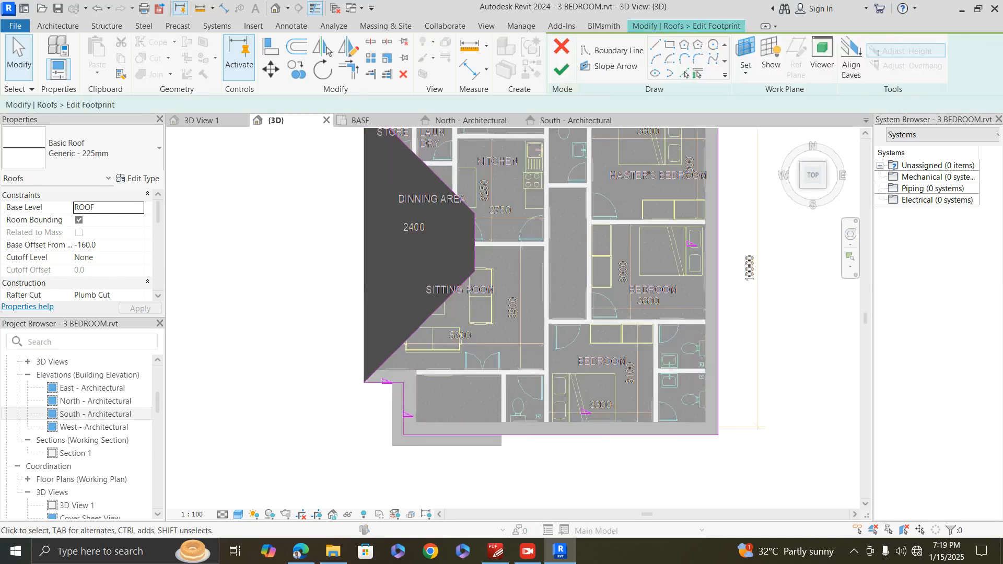
scroll(460, 247, "down", 1)
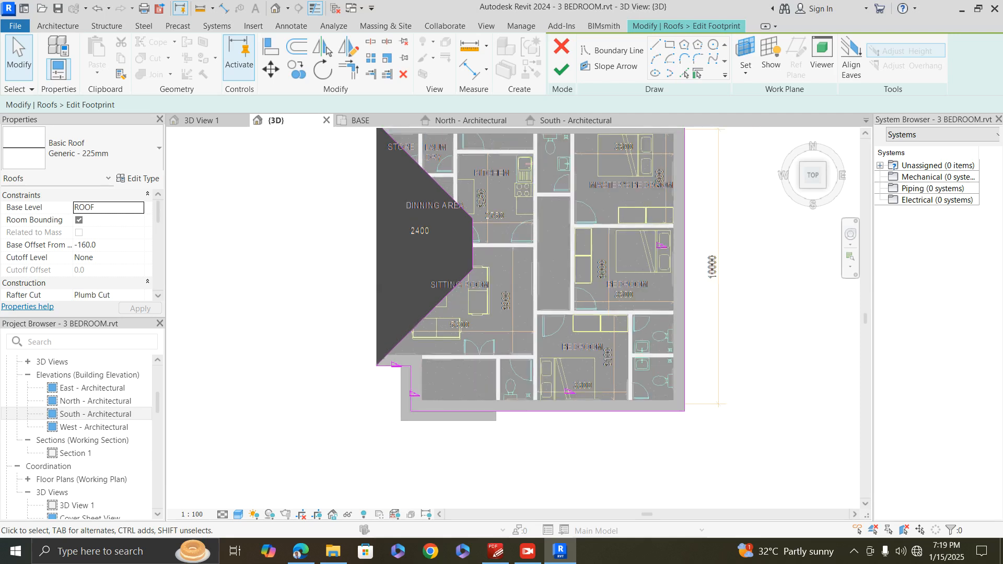
- Draw a 45° boundary line from the roof footprint's southeast corner diagonally inward toward the middle of the house
left_click(655, 44)
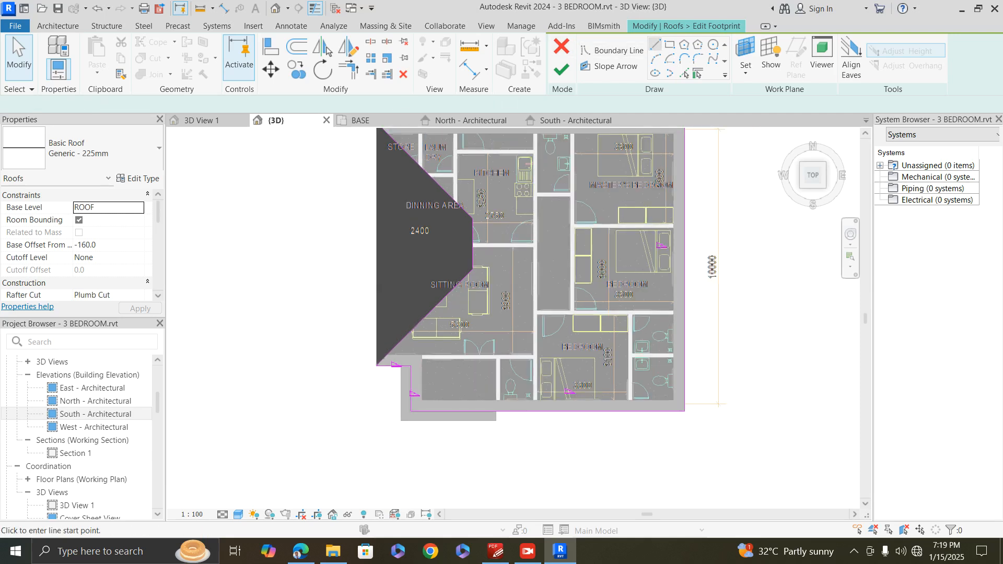
left_click(684, 411)
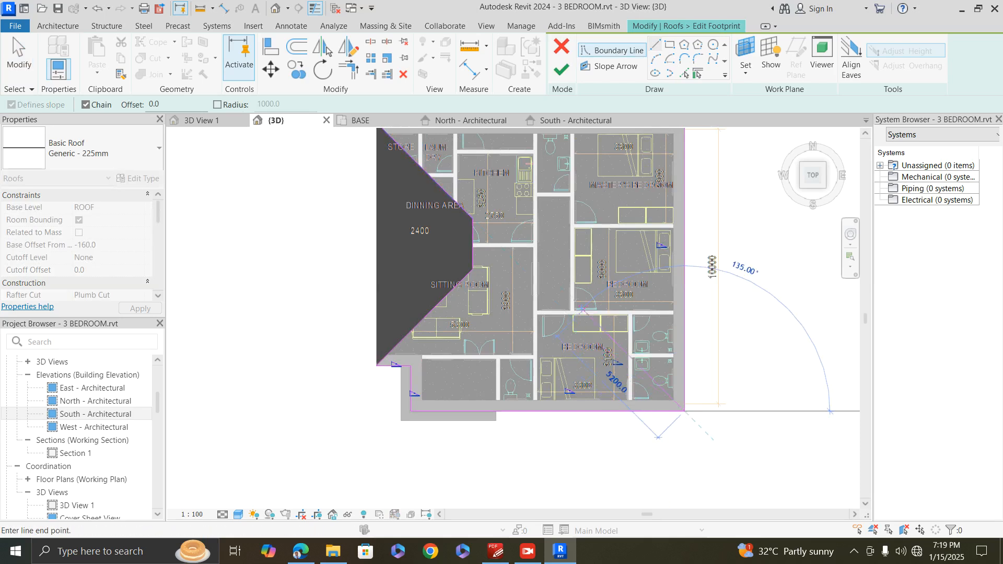
left_click(560, 286)
key("Escape")
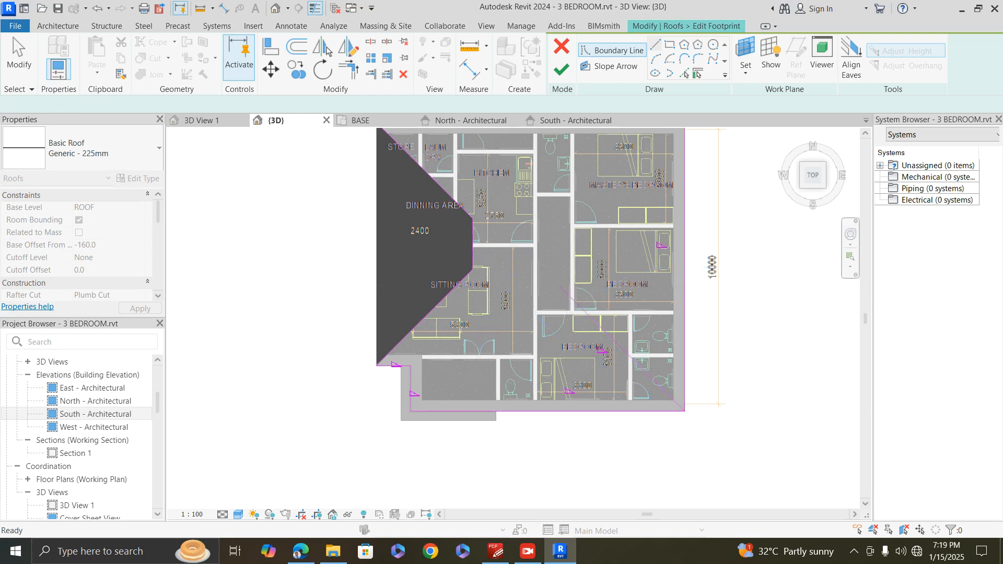
key("Escape")
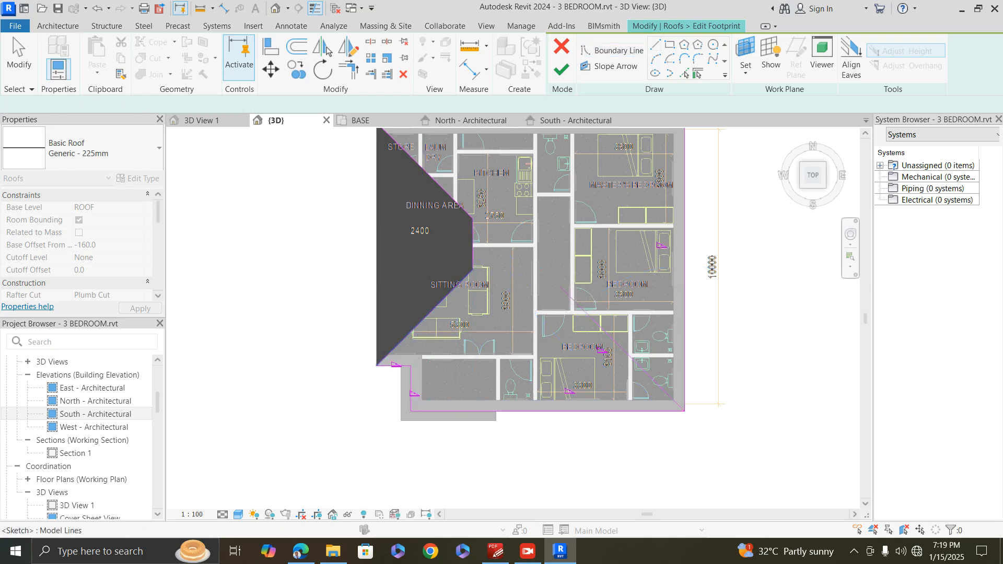
- Copy the side roof's southern diagonal boundary line to the footprint's southwest corner and lengthen it to about 6505 mm
left_click(361, 377)
key("c")
key("o")
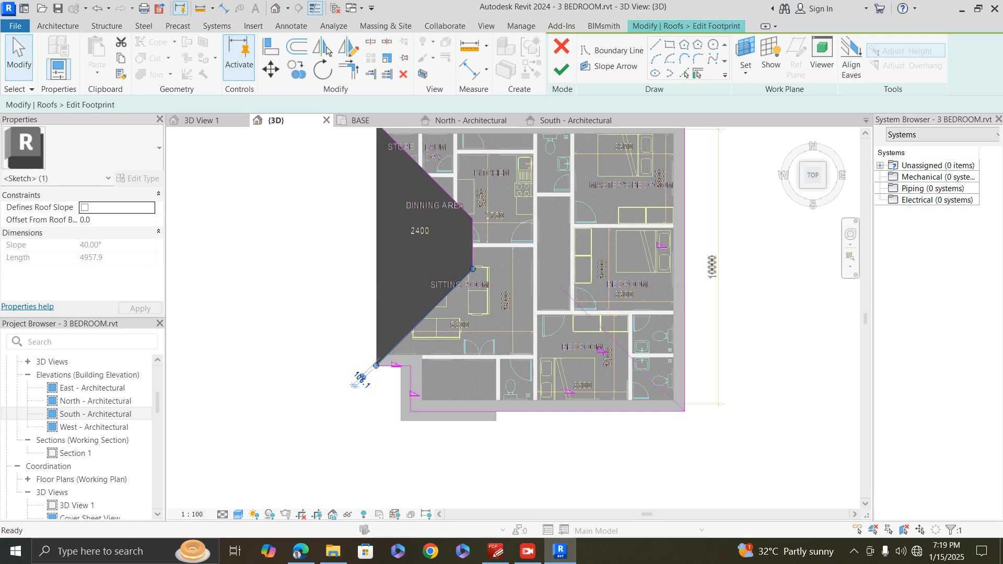
left_click(377, 366)
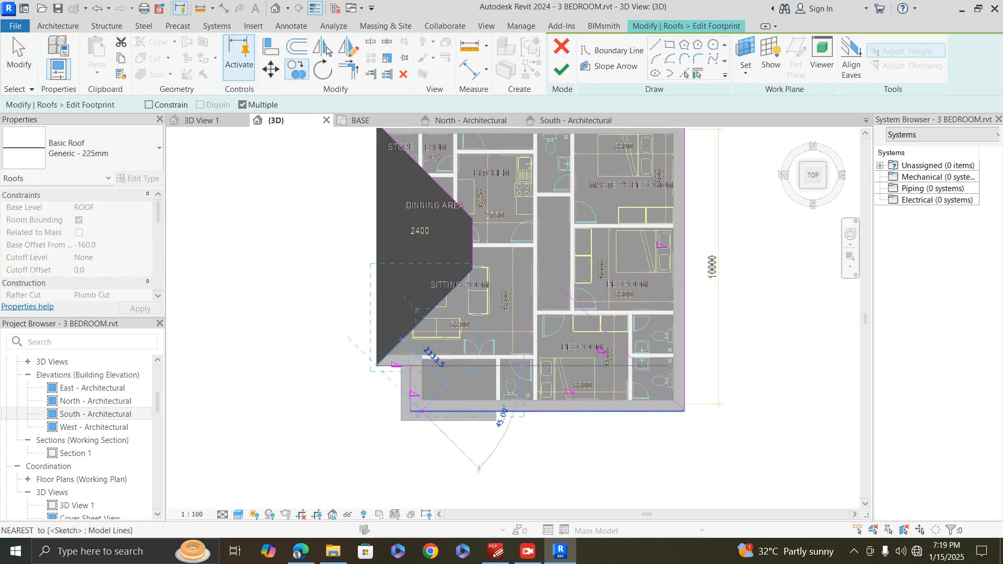
left_click(411, 412)
key("Escape")
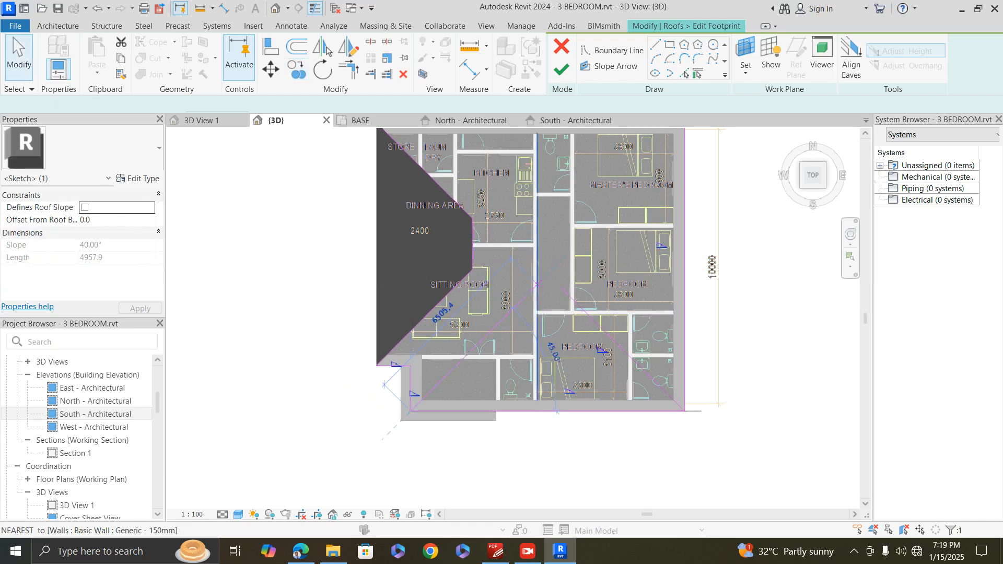
scroll(526, 311, "up", 1)
scroll(571, 290, "up", 1)
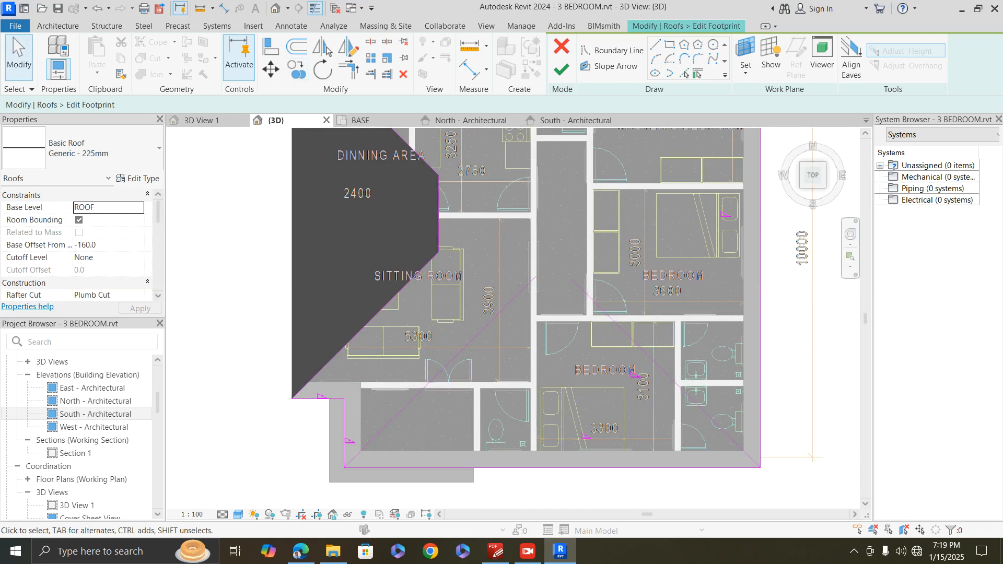
- Draw a horizontal boundary line across the two new diagonals, just below their inner ends
left_click(438, 249)
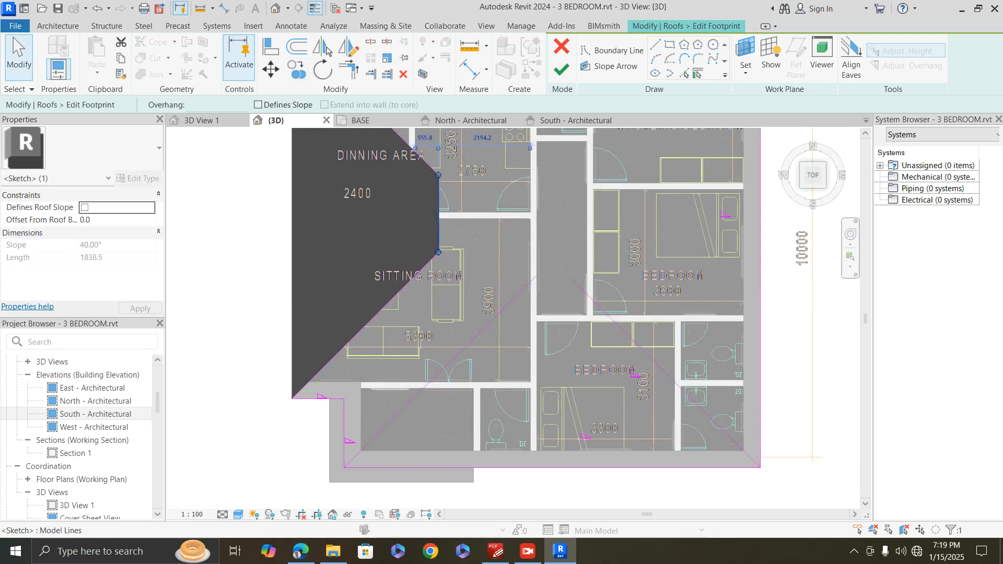
scroll(439, 231, "down", 1)
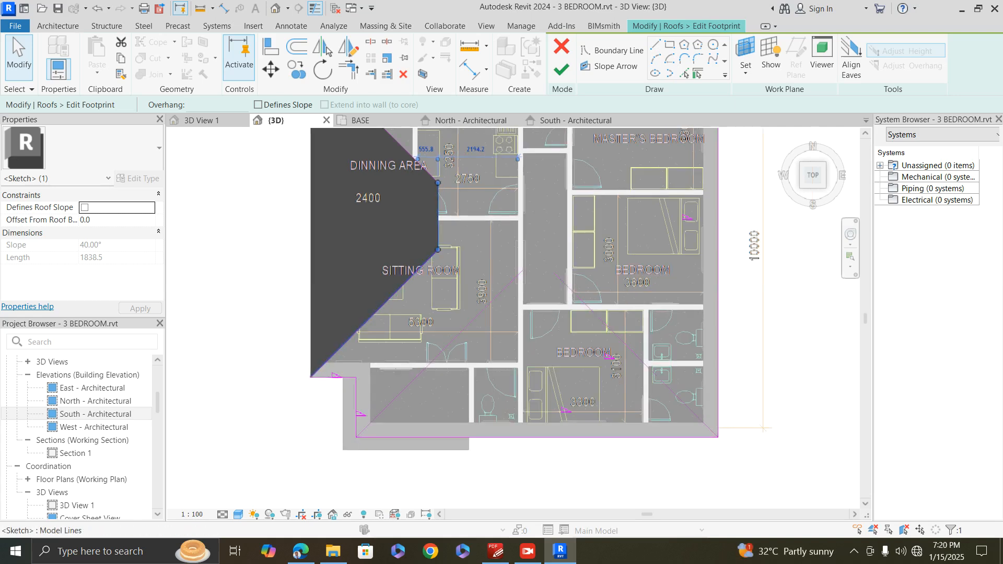
key("Escape")
key("l")
key("i")
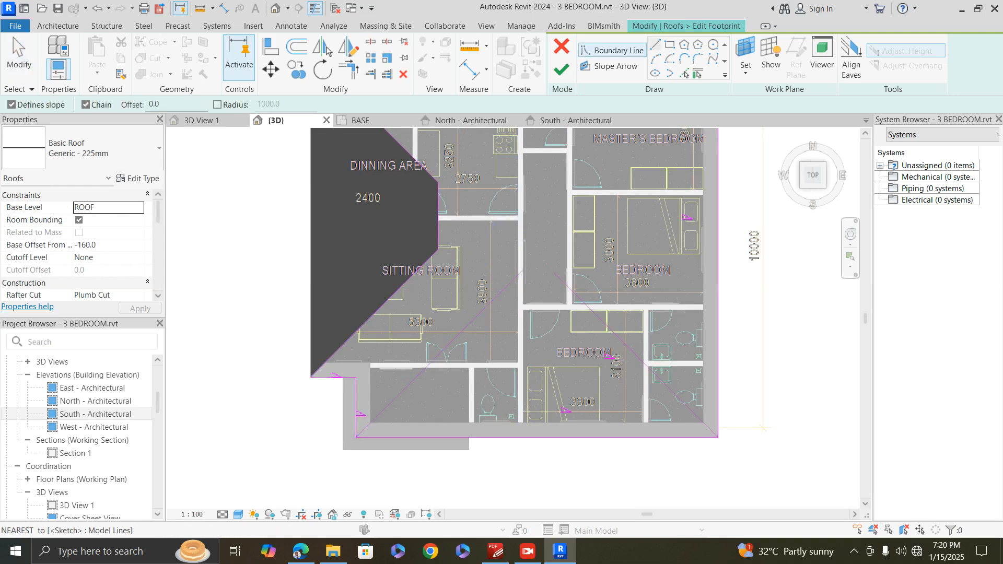
left_click(506, 287)
scroll(568, 287, "up", 2)
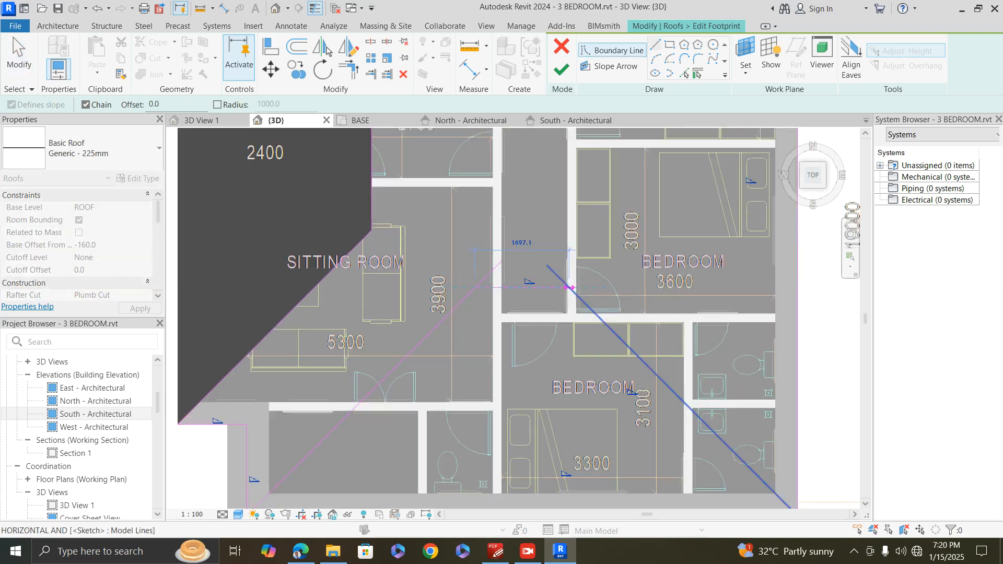
left_click(586, 287)
key("Escape")
key("Escape")
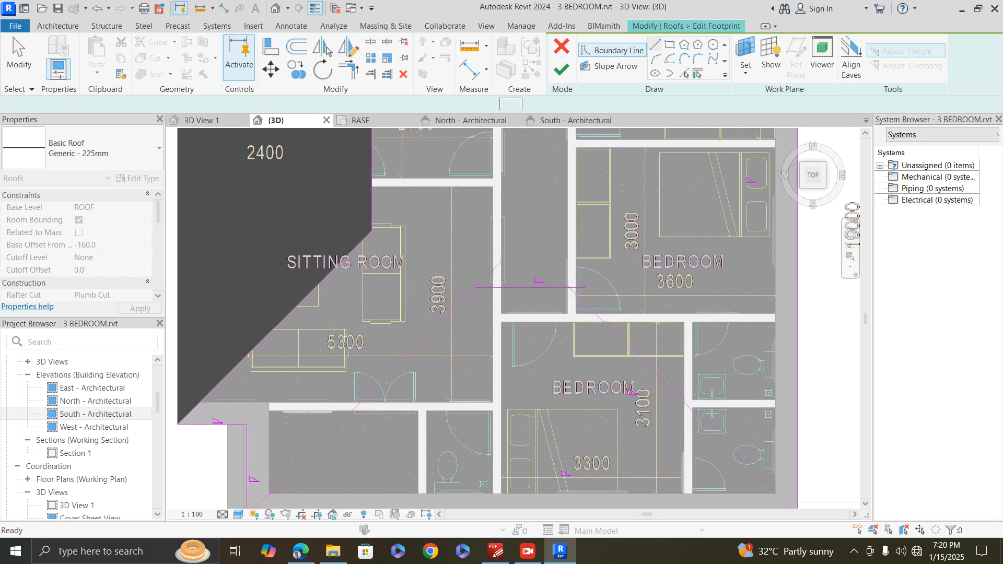
- Trim both diagonals to the horizontal connecting line and nudge that line slightly south
key("t")
key("r")
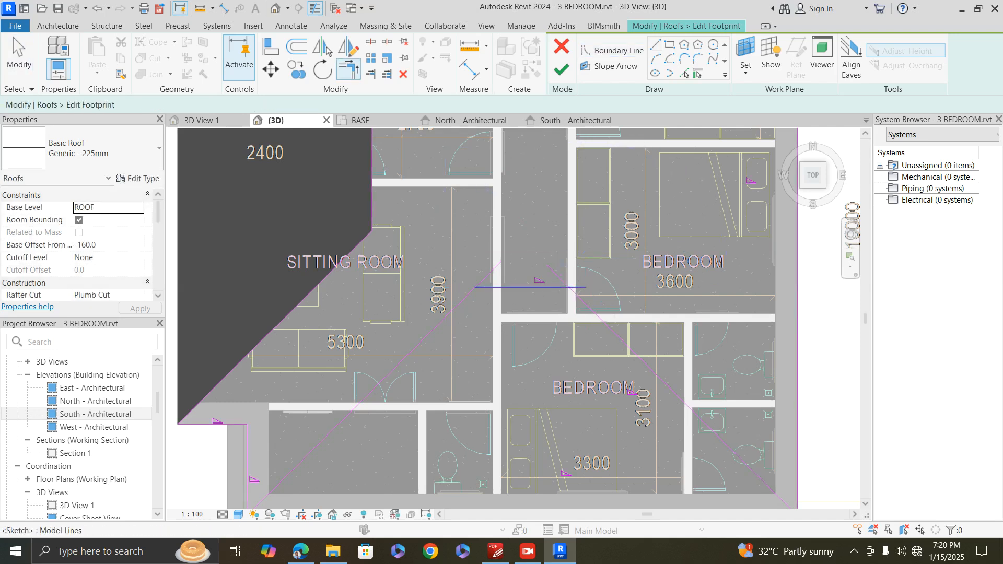
left_click(499, 287)
left_click(459, 304)
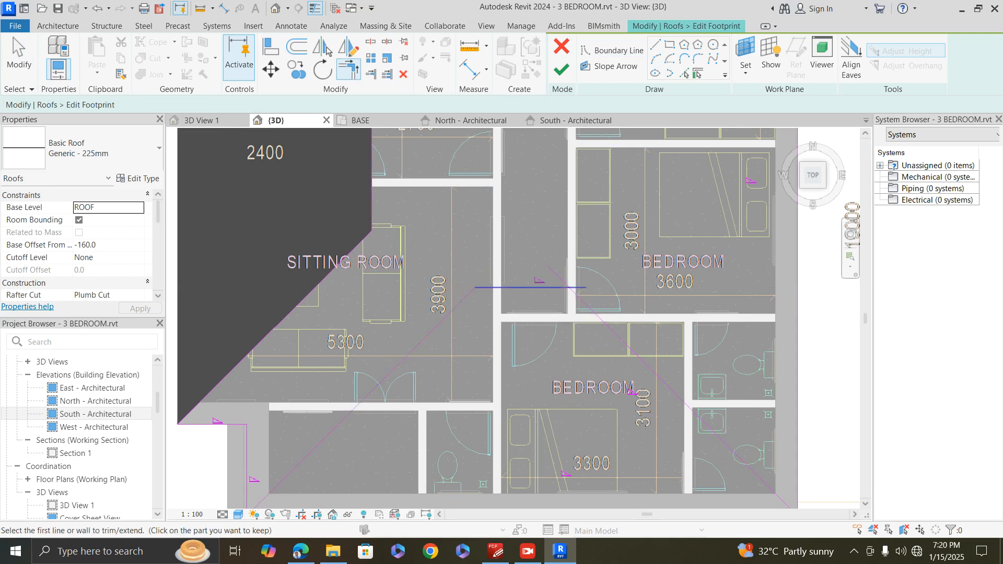
left_click(552, 288)
left_click(583, 301)
key("Escape")
left_click(499, 287)
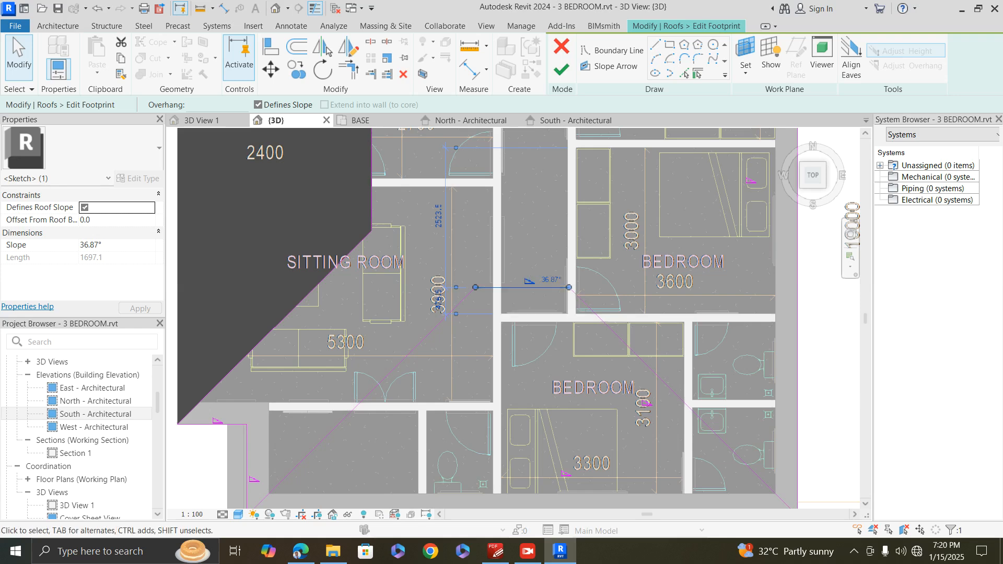
key("Down")
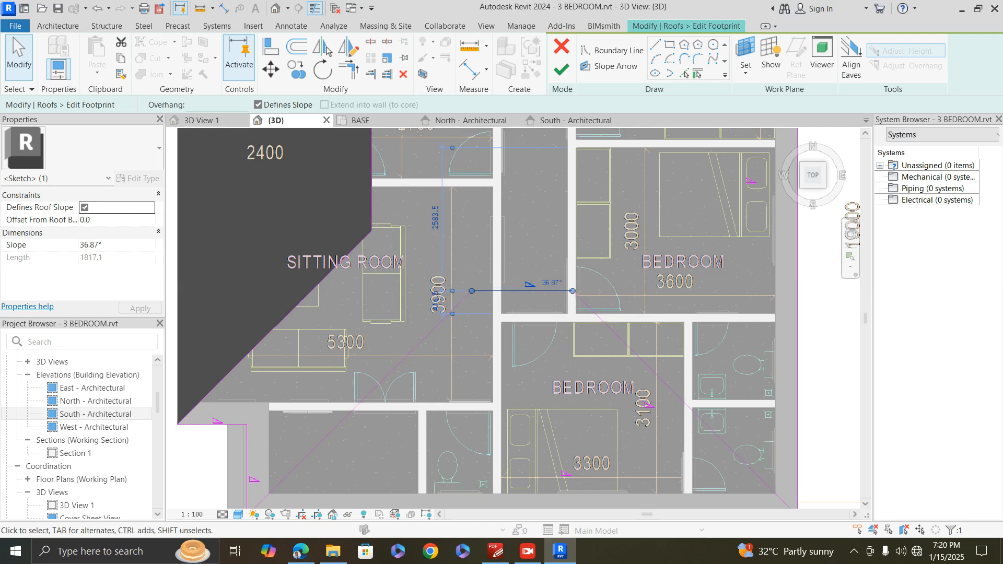
key("Escape")
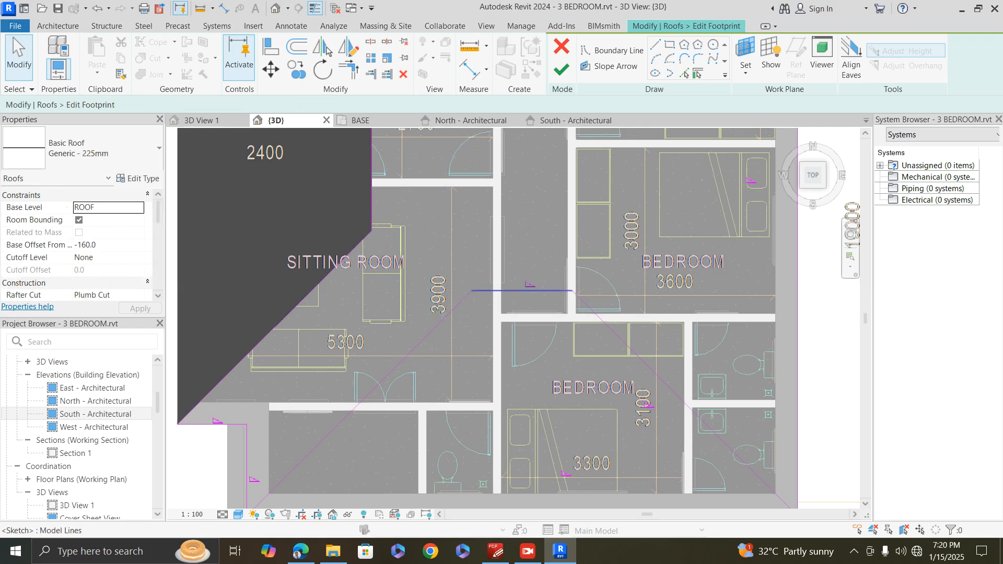
- Turn off Defines Slope for the horizontal connecting line and the southeast diagonal
left_click(523, 291)
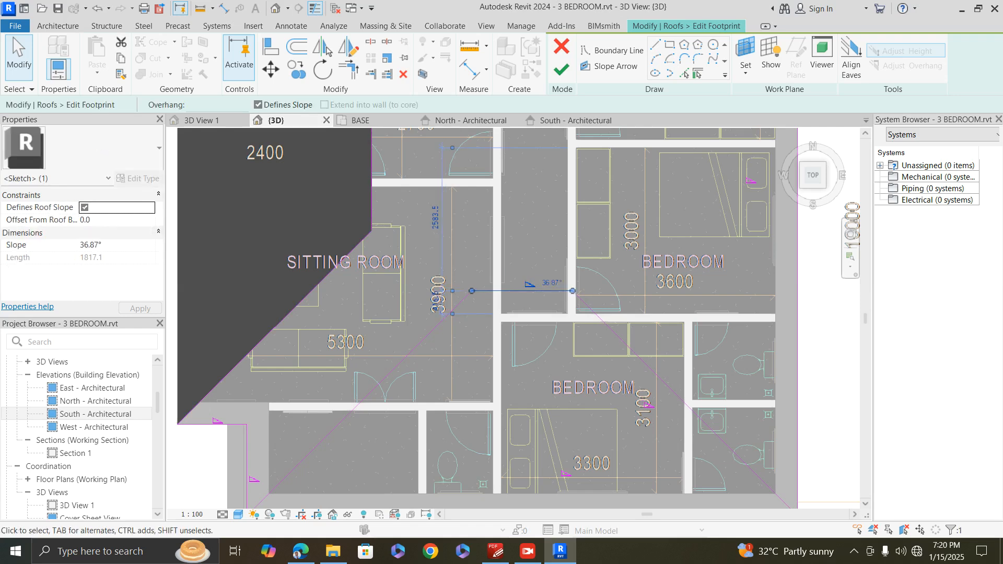
left_click(258, 105)
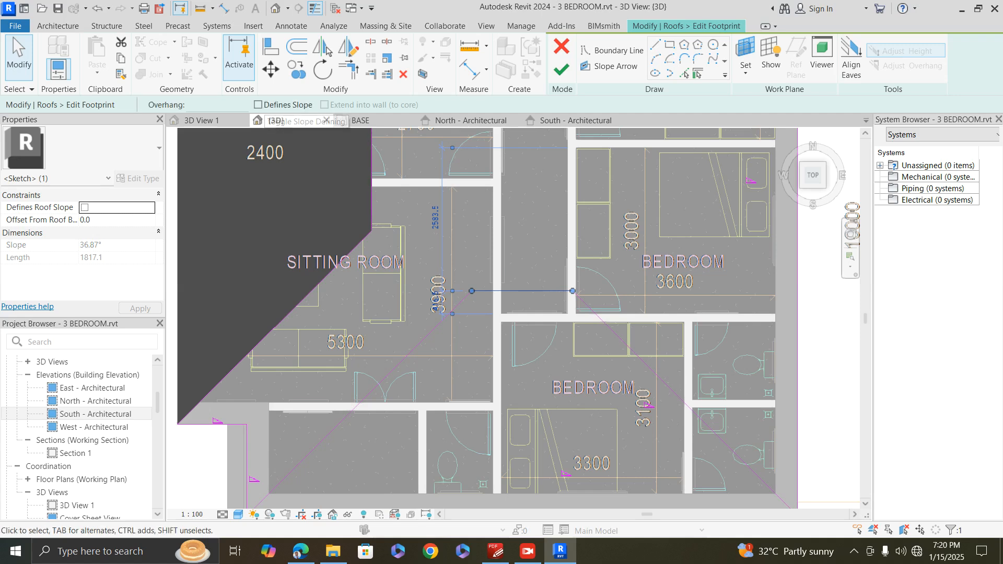
scroll(530, 249, "down", 2)
scroll(545, 346, "down", 2)
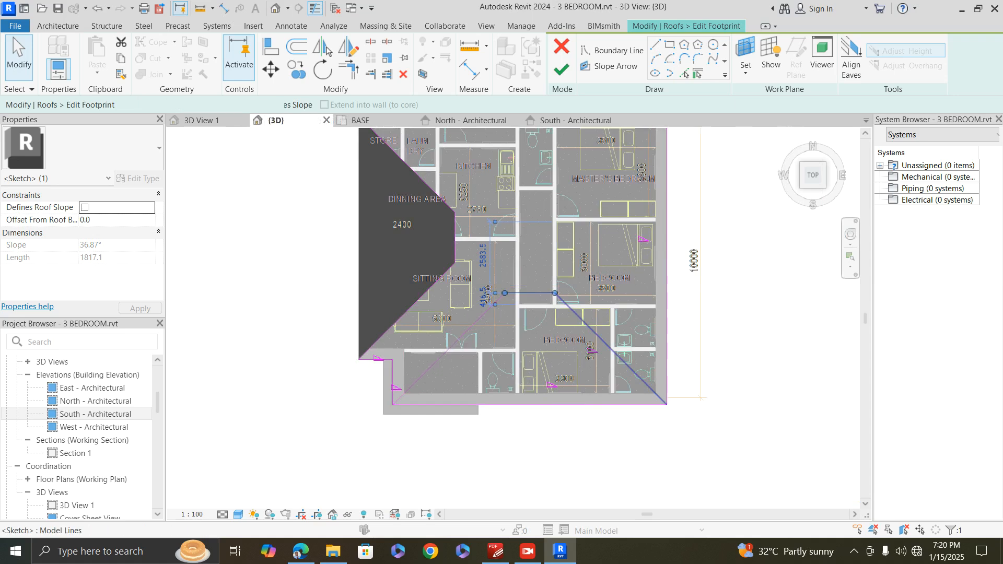
left_click(667, 404)
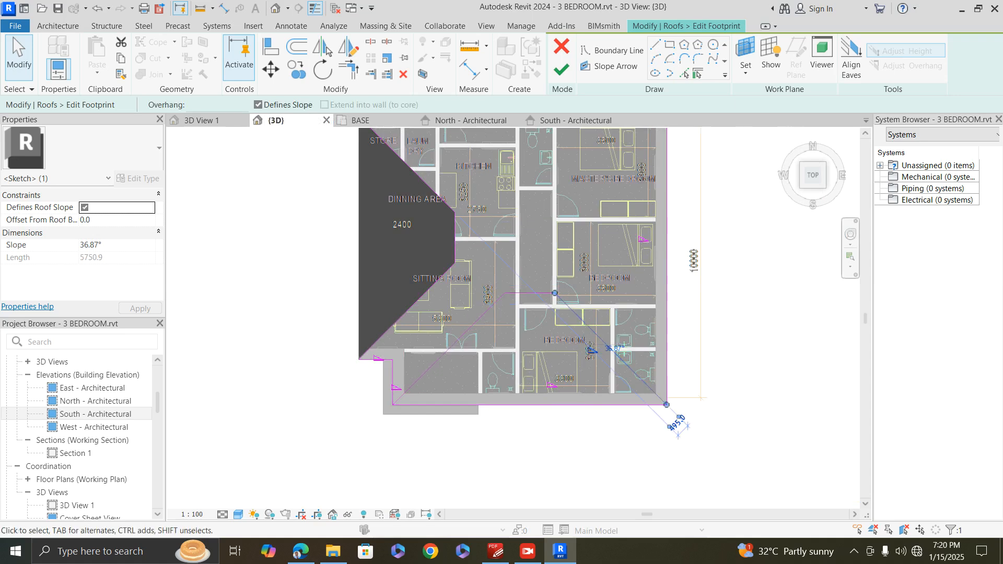
key("Escape")
- Delete the footprint's long south boundary line and finish the roof footprint edit
left_click(554, 405)
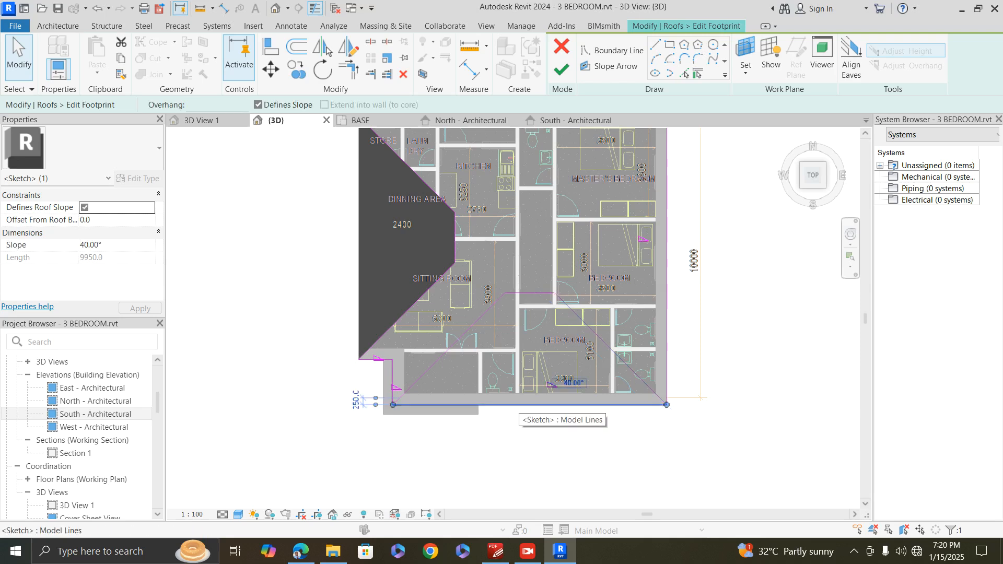
key("Escape")
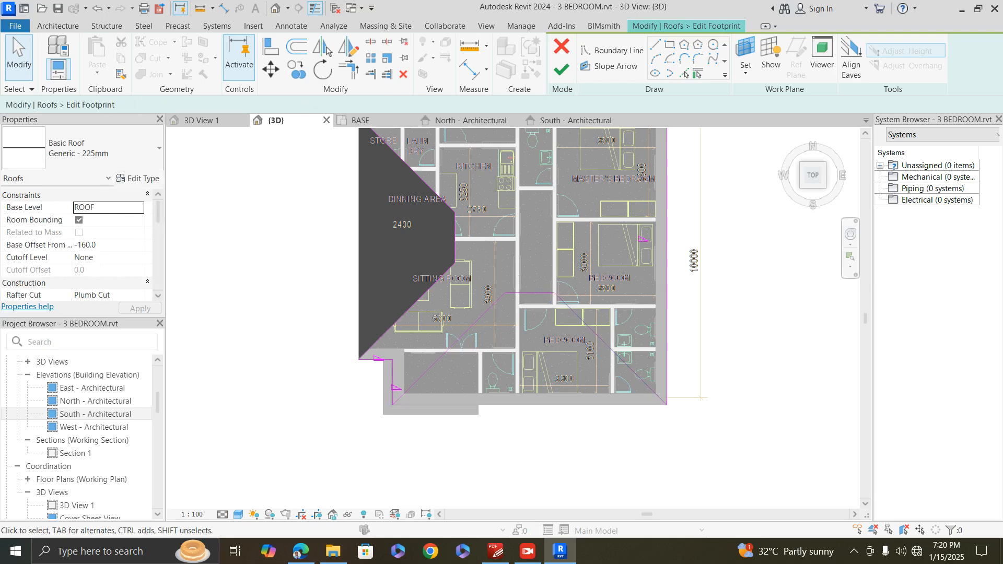
scroll(539, 426, "down", 1)
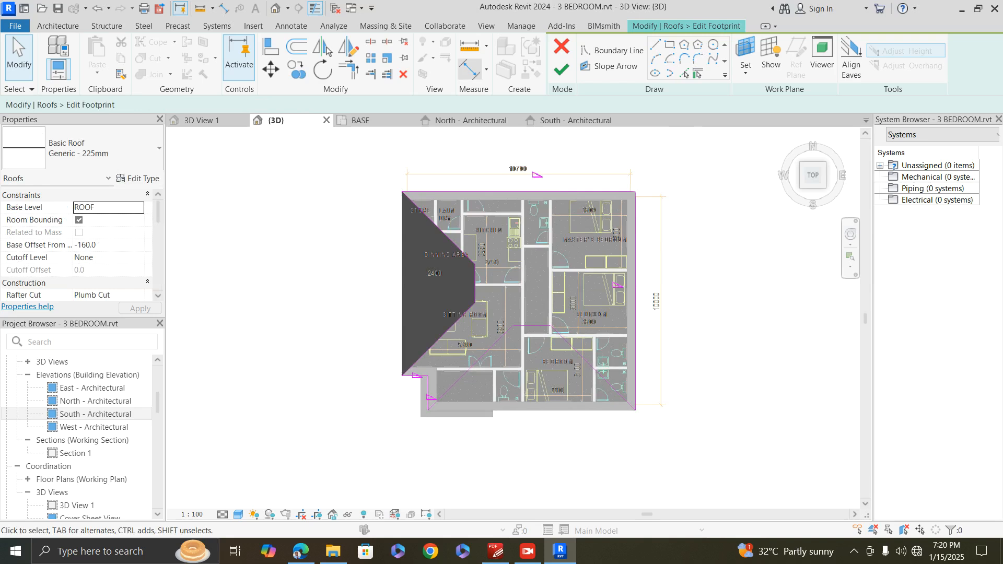
left_click(562, 69)
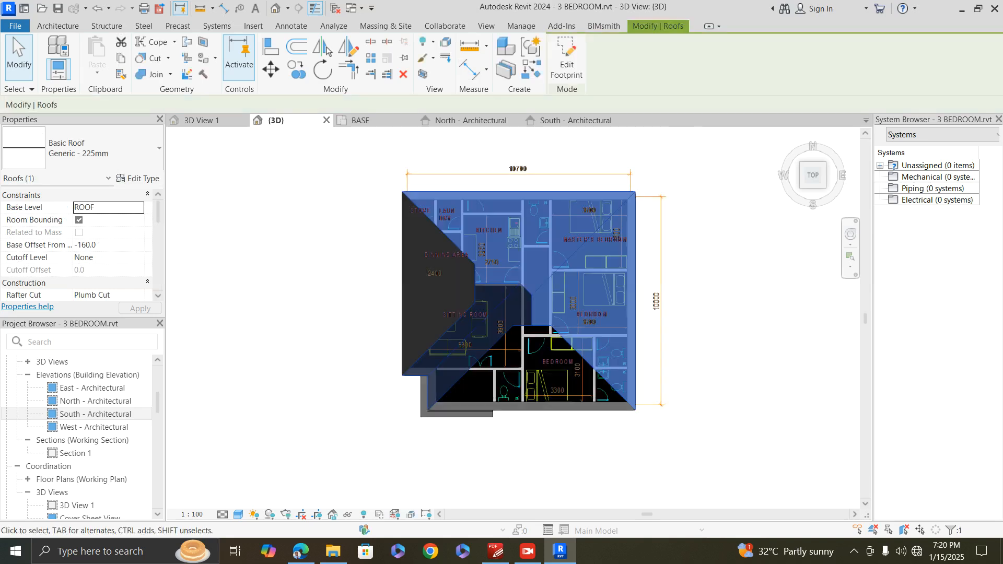
- Check the cut roof in 3D, and open the west side roof's footprint for editing in the top view
left_click_drag(811, 179, 839, 147)
key("Escape")
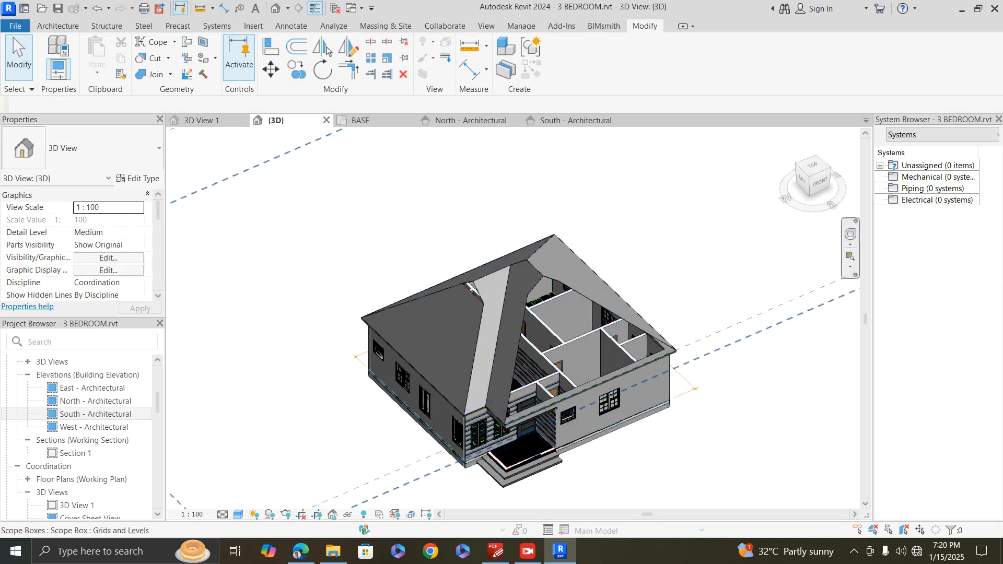
left_click(813, 166)
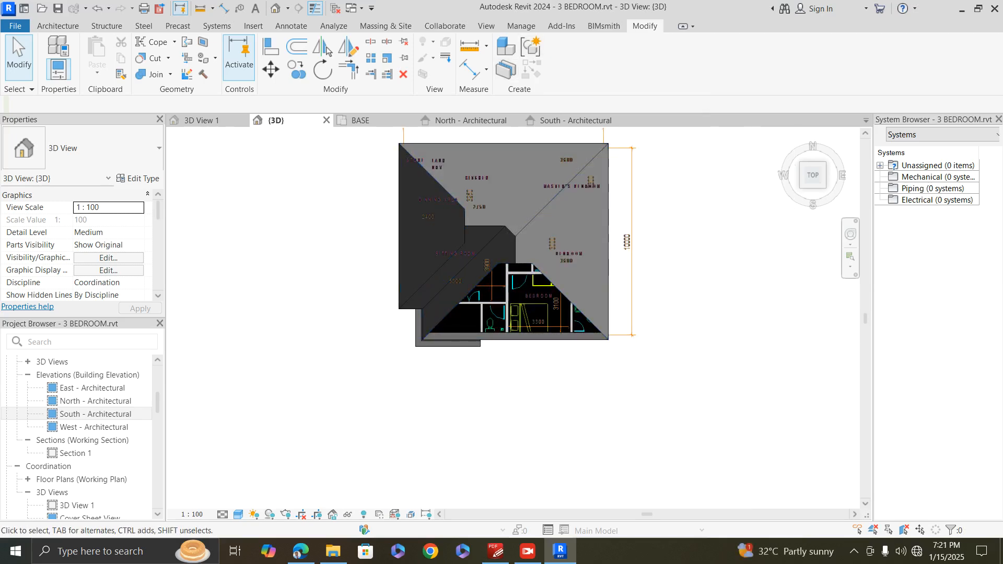
left_click(400, 229)
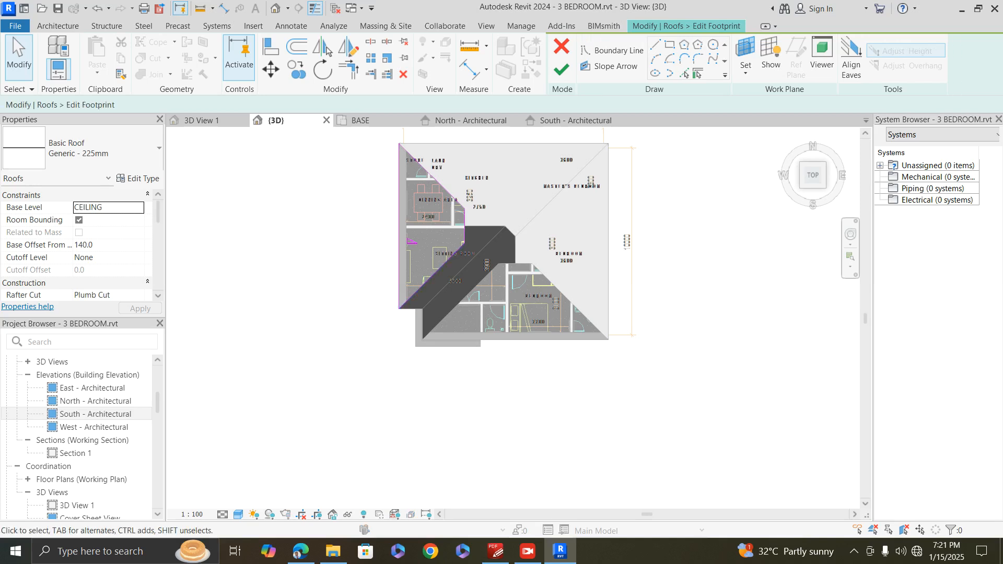
- Close the west side roof's footprint edit and deselect the roof
scroll(429, 267, "up", 1)
scroll(439, 282, "down", 1)
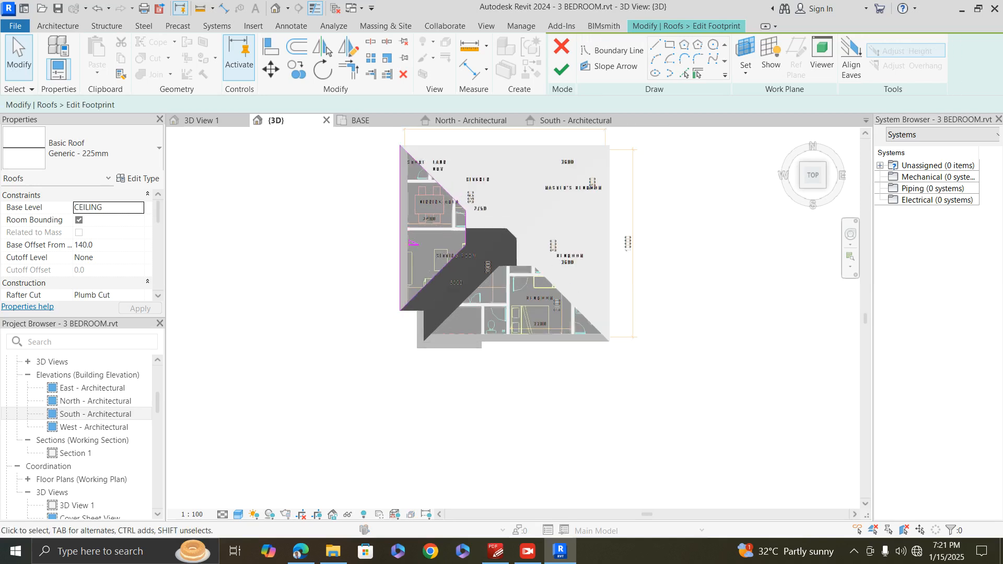
left_click(561, 69)
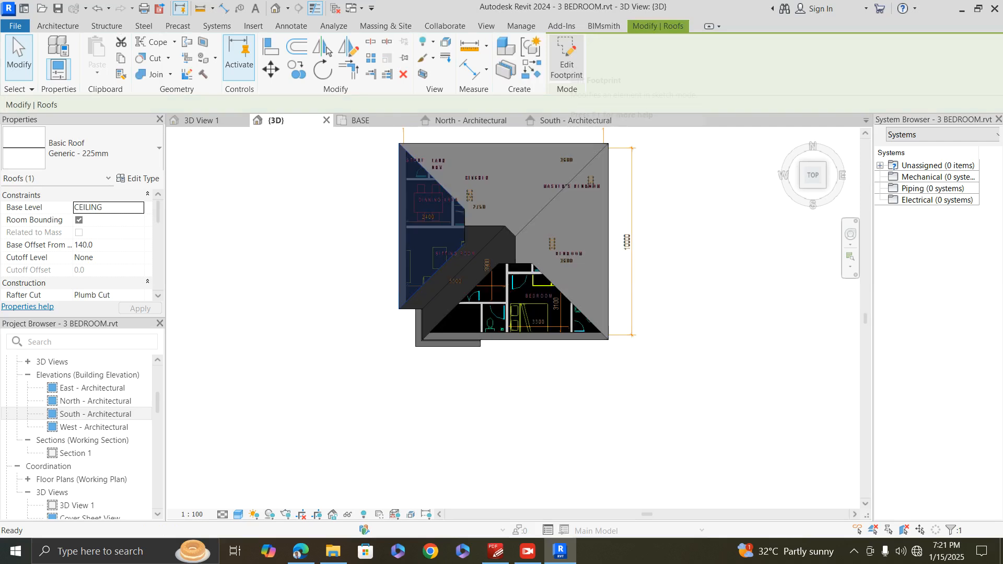
key("Escape")
- Start a new roof by footprint, accept CEILING in the lowest level notice, and set its base level to ROOF
left_click(57, 26)
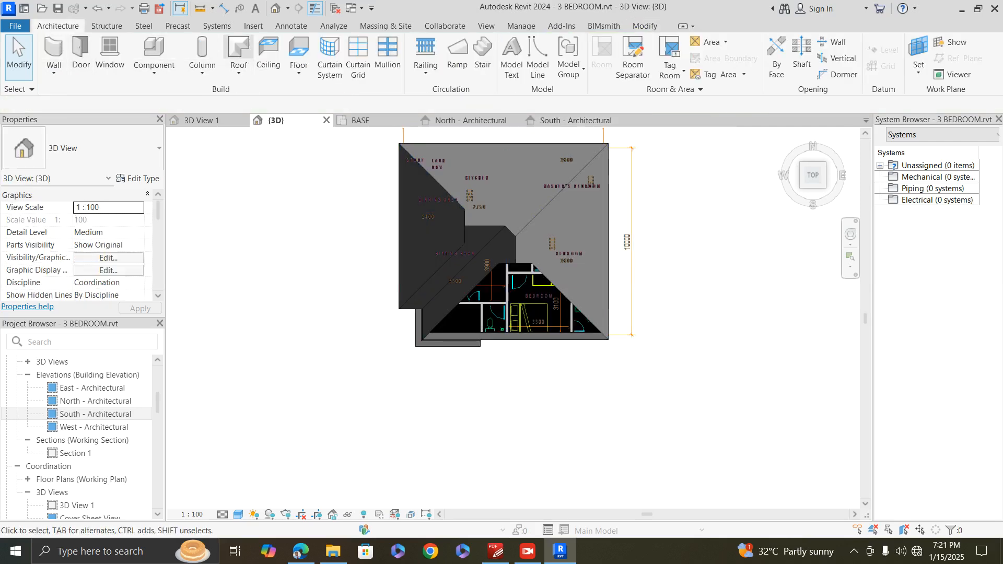
left_click(239, 71)
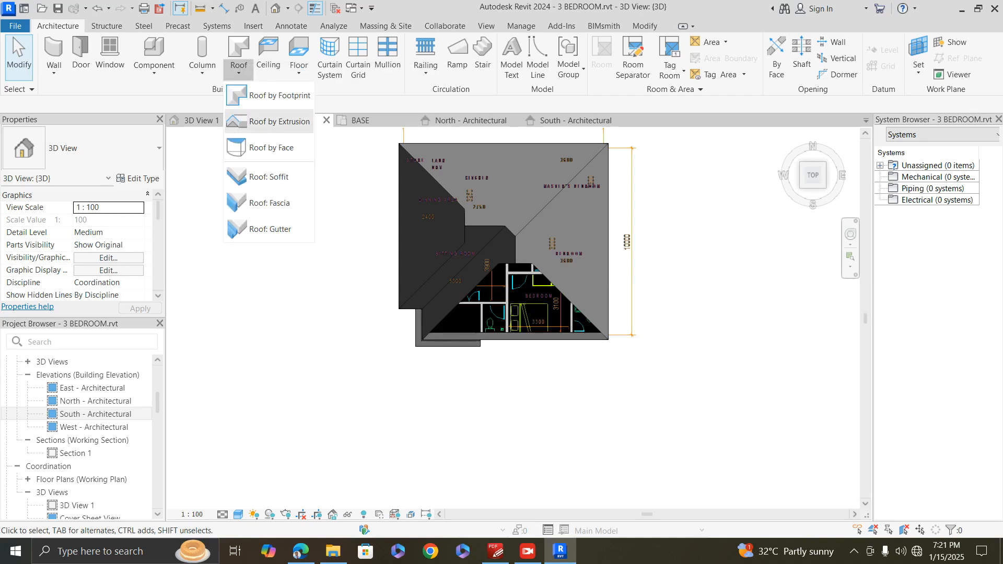
left_click(271, 96)
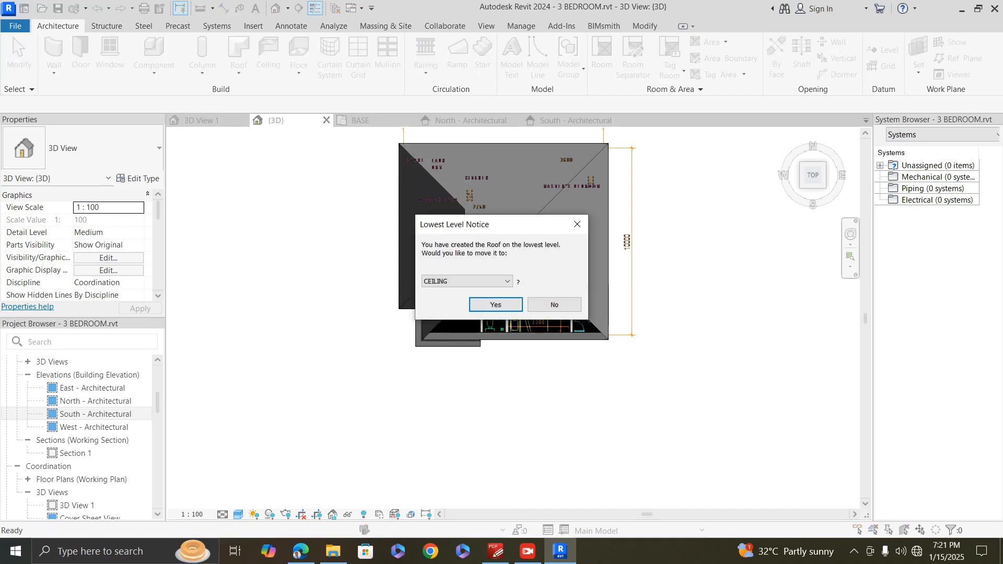
key("Return")
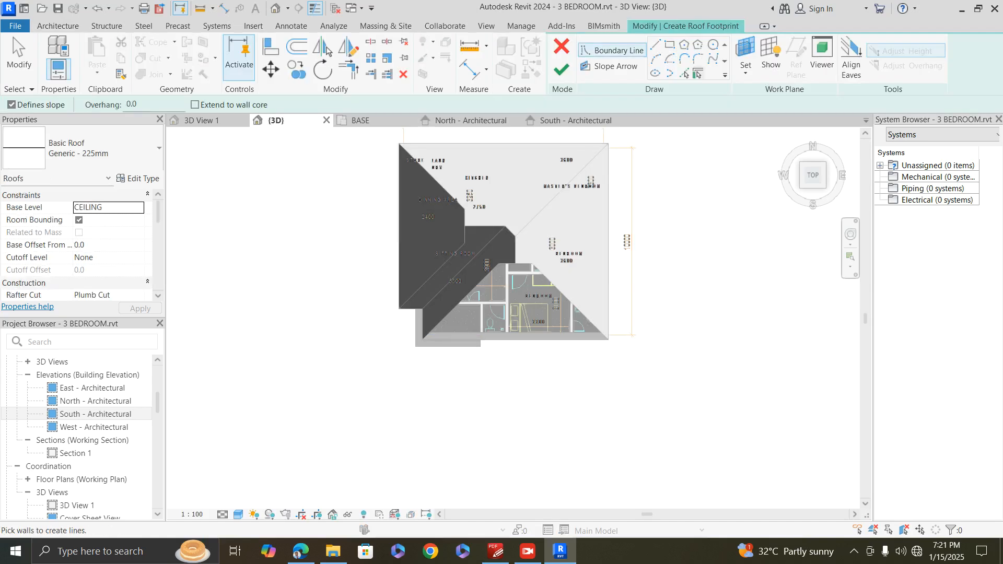
left_click(138, 207)
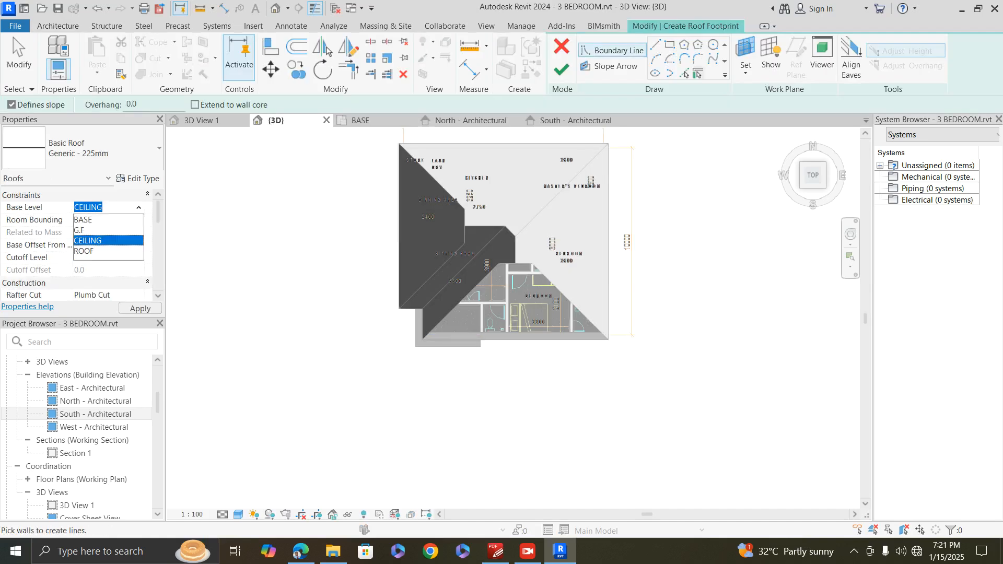
key("Down")
key("Return")
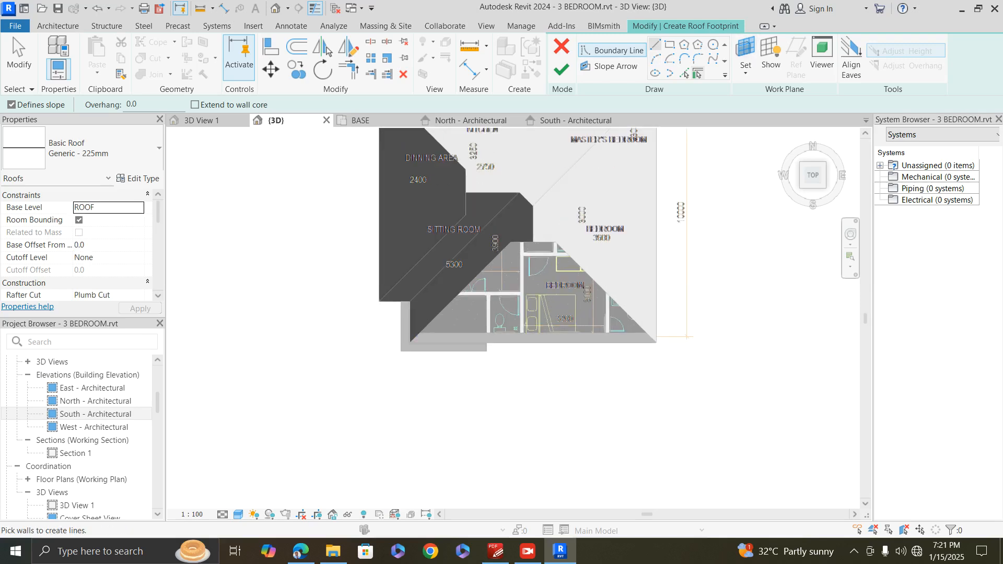
- Draw the new roof's south boundary line along the eave between the two lower corners of the front opening
scroll(409, 341, "up", 2)
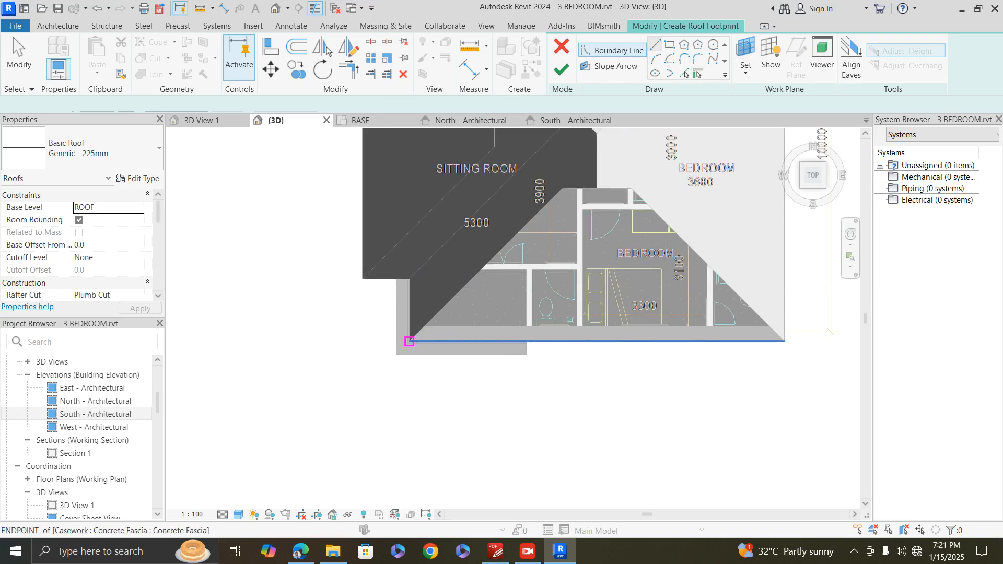
left_click(410, 341)
left_click(784, 341)
key("Escape")
key("Escape")
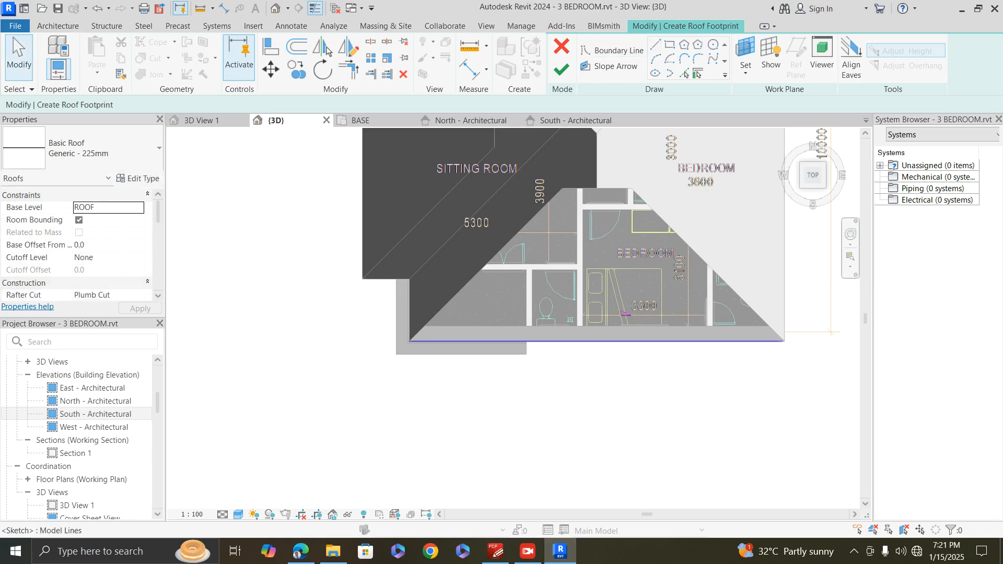
- Close the boundary with the southwest diagonal, the short north line and the southeast diagonal along the edges of the opening
left_click(655, 44)
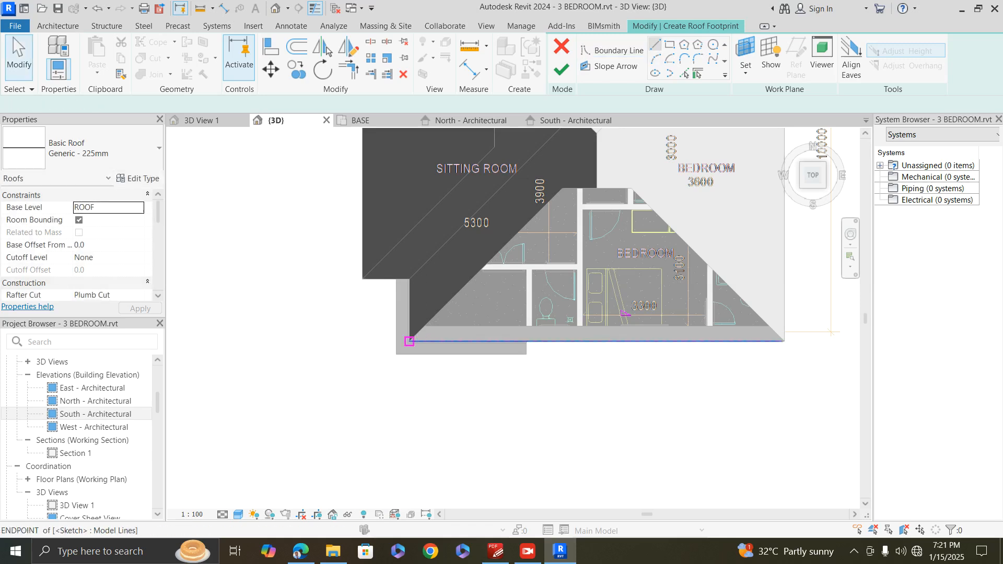
left_click(410, 342)
left_click(563, 188)
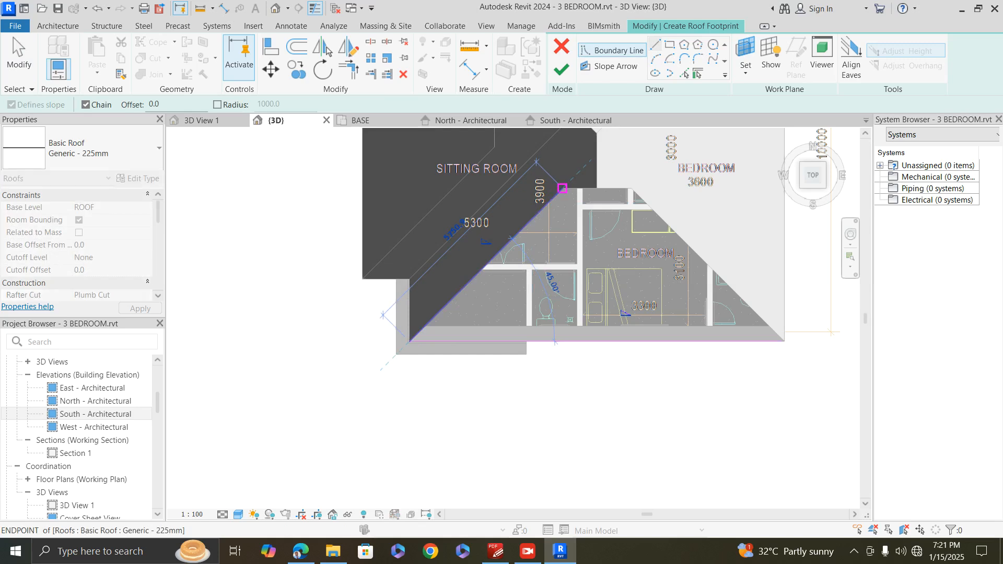
left_click(633, 188)
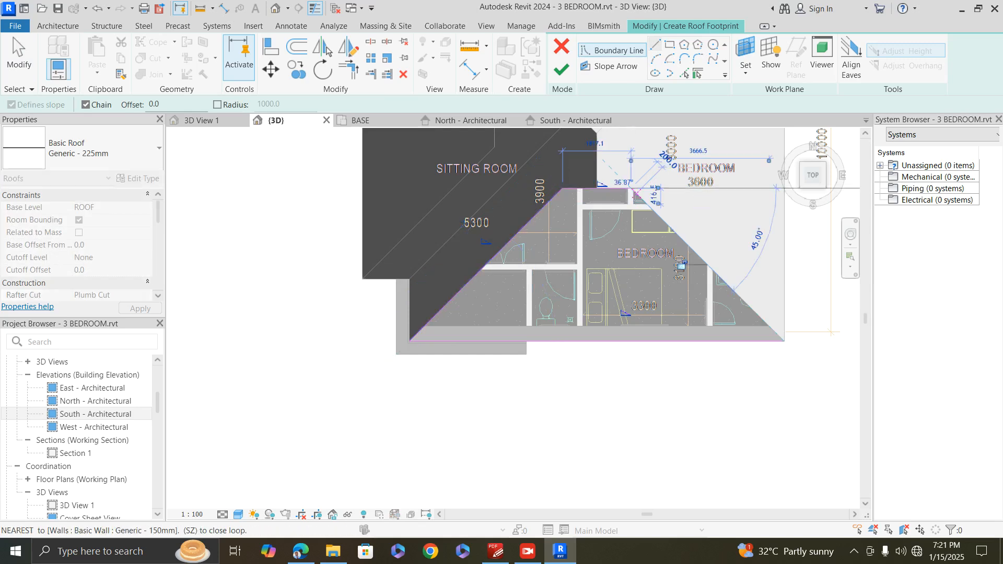
left_click(785, 341)
key("Escape")
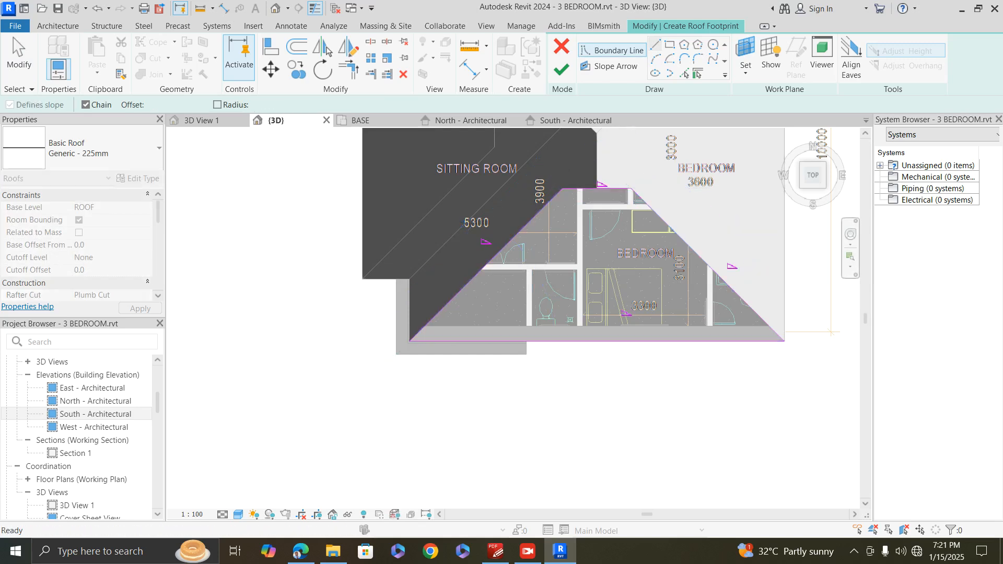
- Turn off Defines Slope for both diagonals and the short north line, and finish the new roof's footprint
left_click(709, 265)
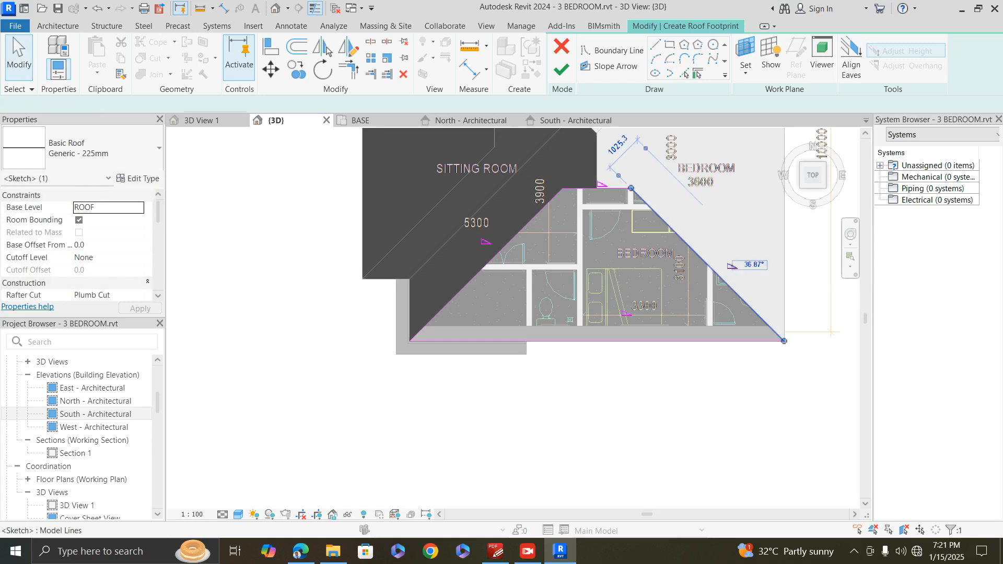
left_click(606, 189, "ctrl")
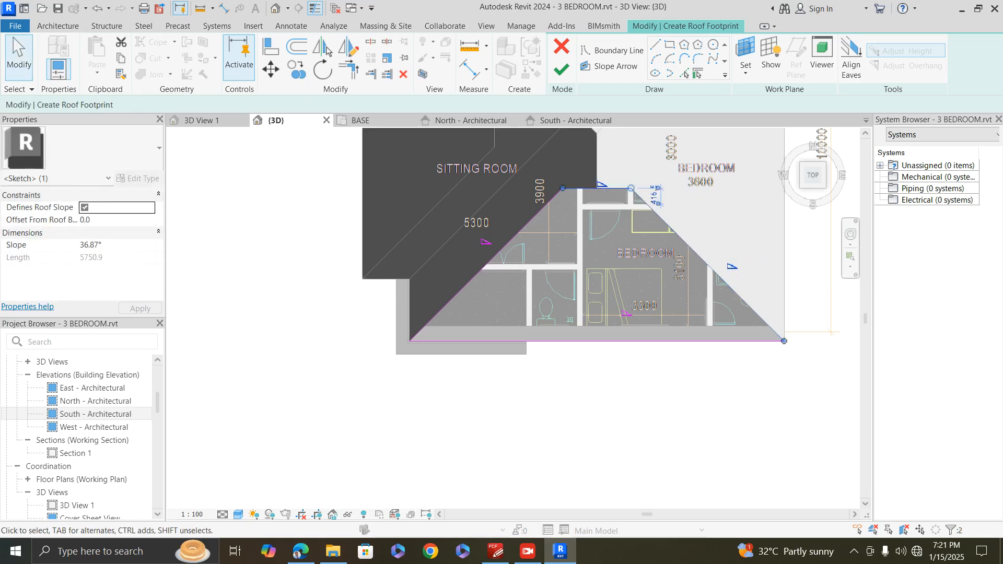
left_click(514, 236, "ctrl")
left_click(510, 229, "ctrl")
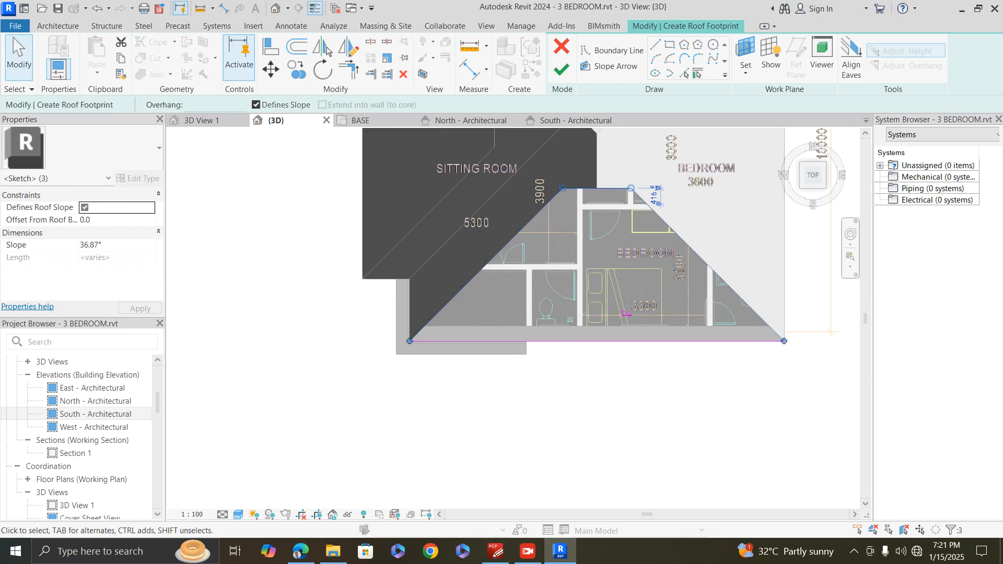
left_click(562, 70)
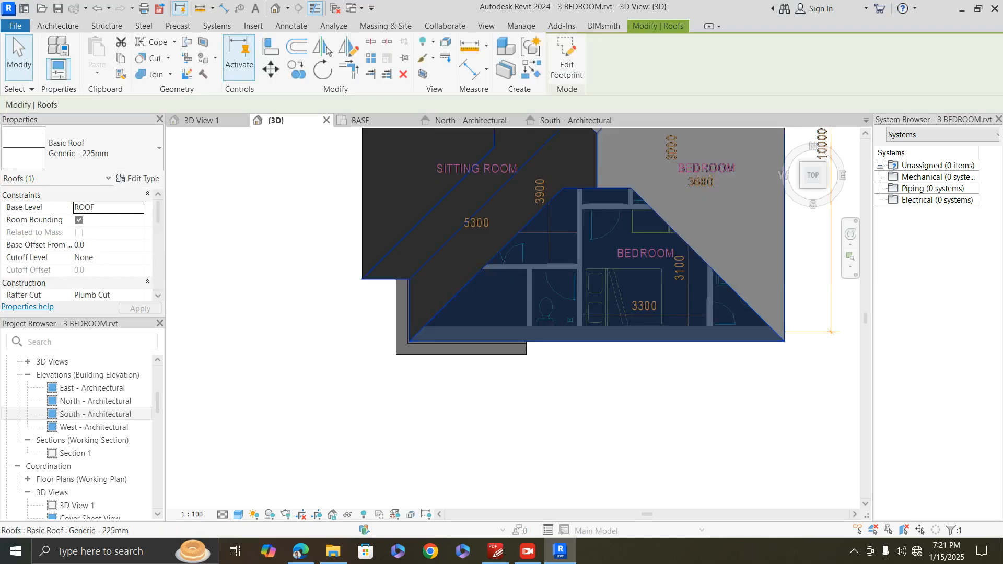
- Move the new front roof vertically down in the right side view so its eave corner meets the main roof's eave corner
left_click_drag(813, 175, 802, 139)
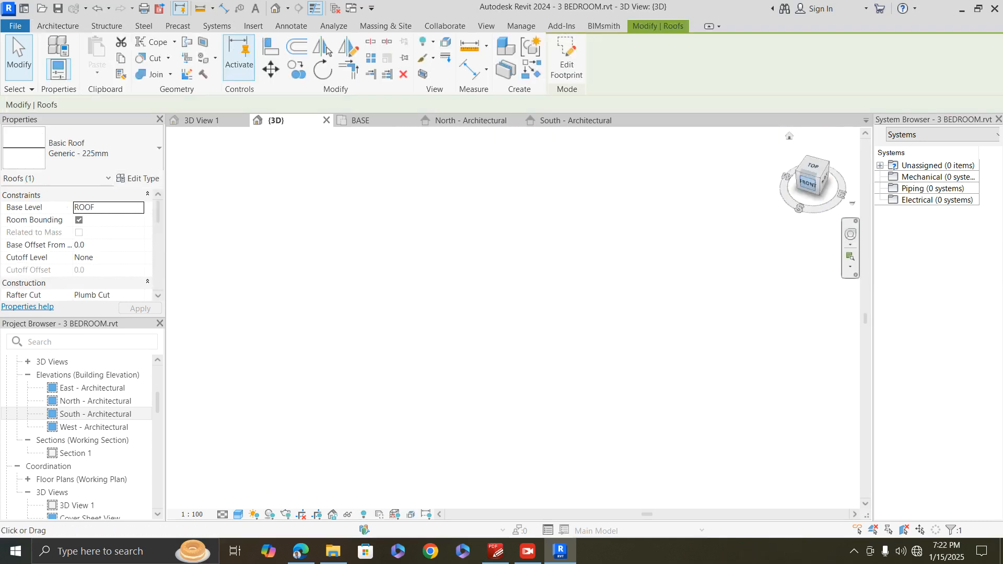
scroll(550, 400, "down", 3)
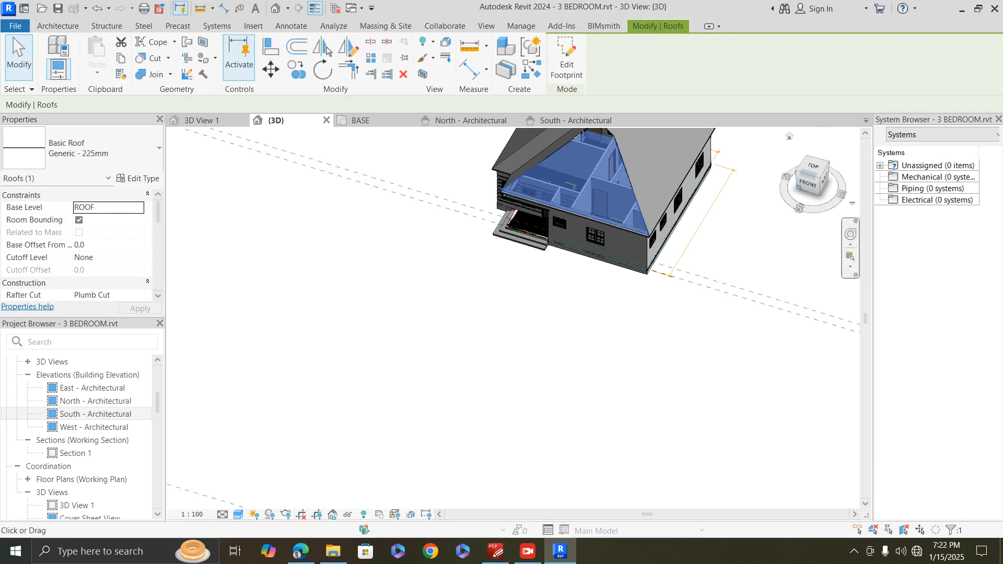
left_click(825, 180)
middle_click_drag(784, 372, 349, 477)
scroll(440, 381, "up", 6)
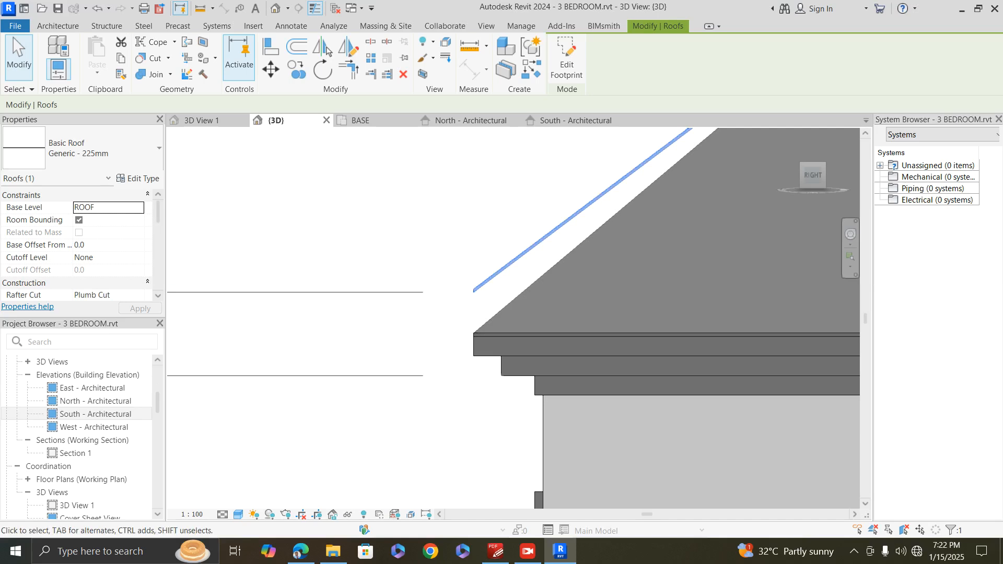
key("m")
key("v")
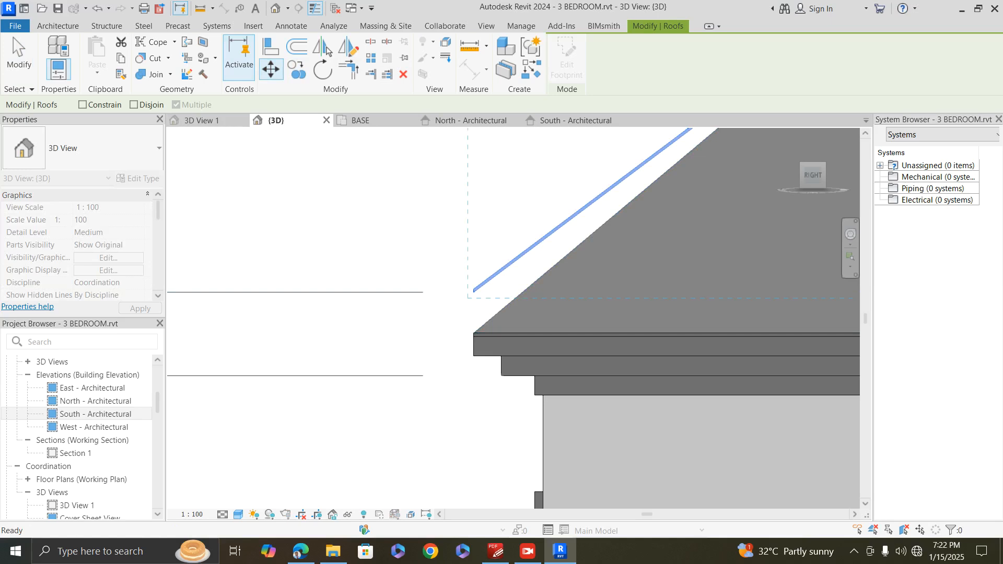
left_click(474, 291)
left_click(474, 333)
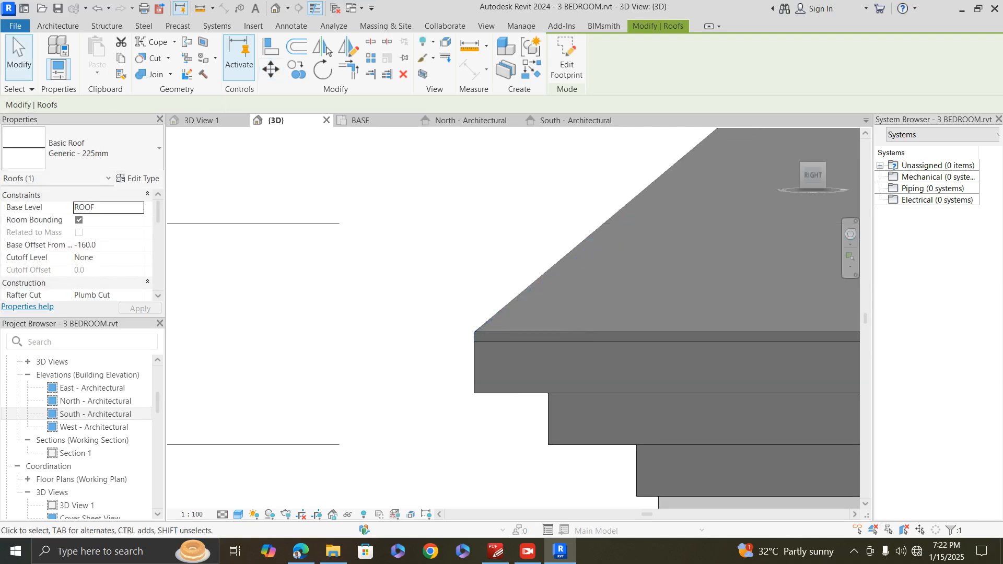
- Examine in 3D how the lowered front roof meets the main roof along the eave and the southeast hip
scroll(452, 357, "down", 3)
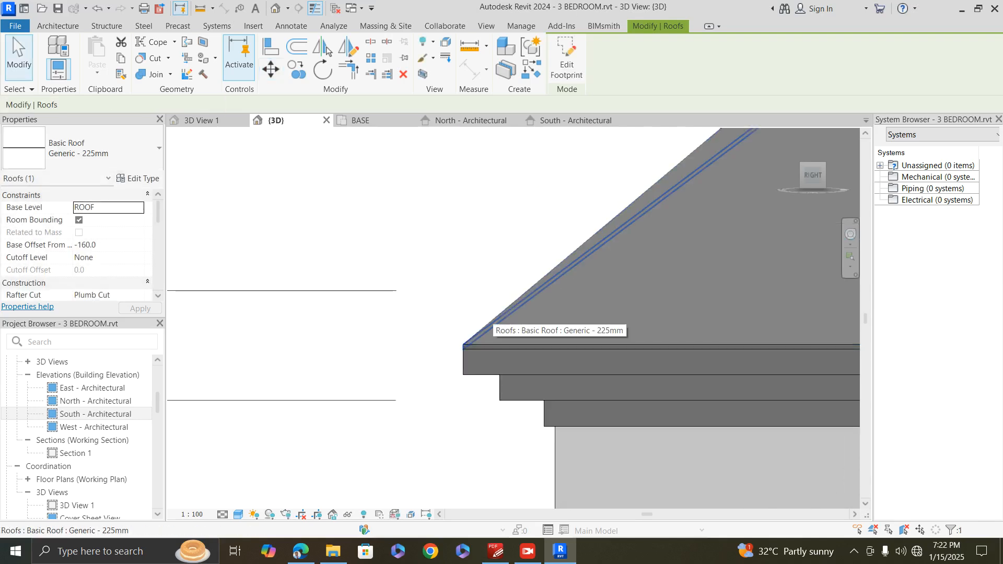
scroll(492, 319, "down", 2)
scroll(517, 321, "down", 2)
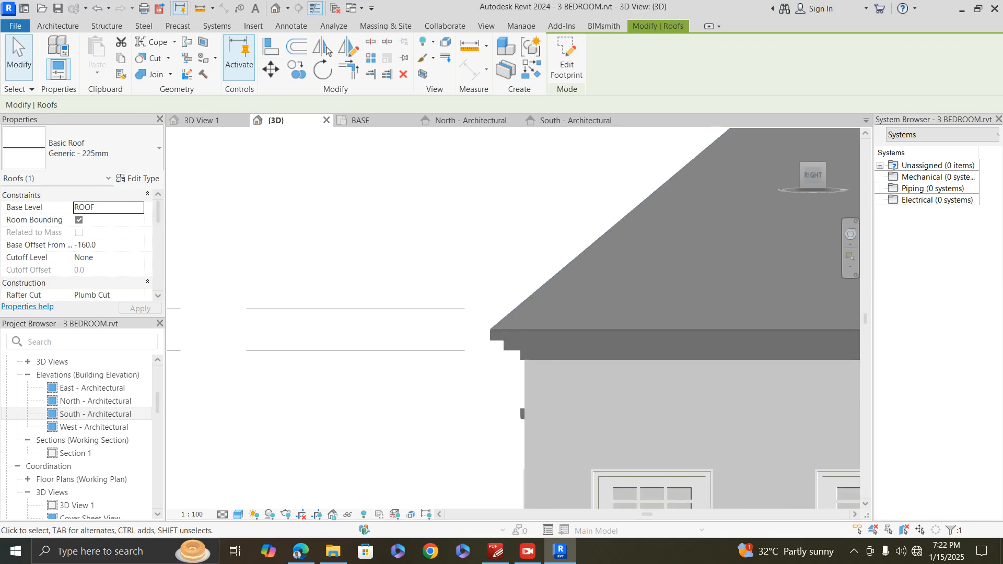
middle_click_drag(517, 320, 591, 350, "shift")
scroll(513, 319, "down", 1)
key("Escape")
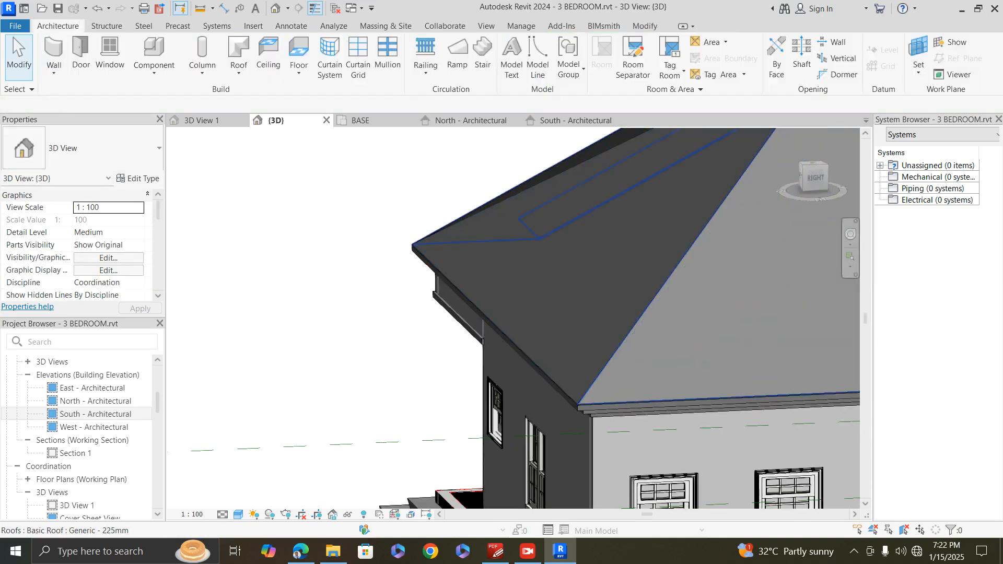
scroll(578, 283, "down", 2)
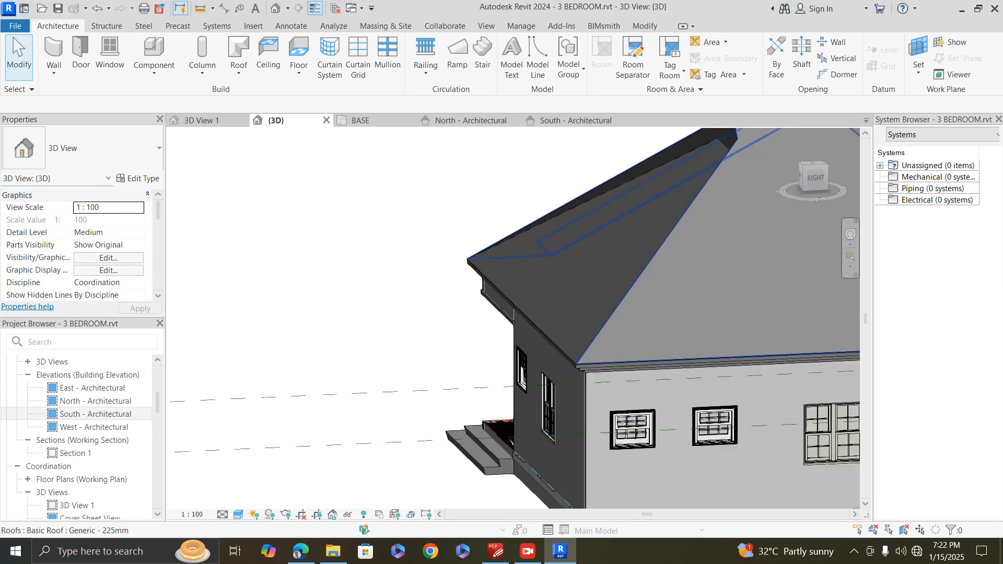
scroll(642, 165, "up", 2)
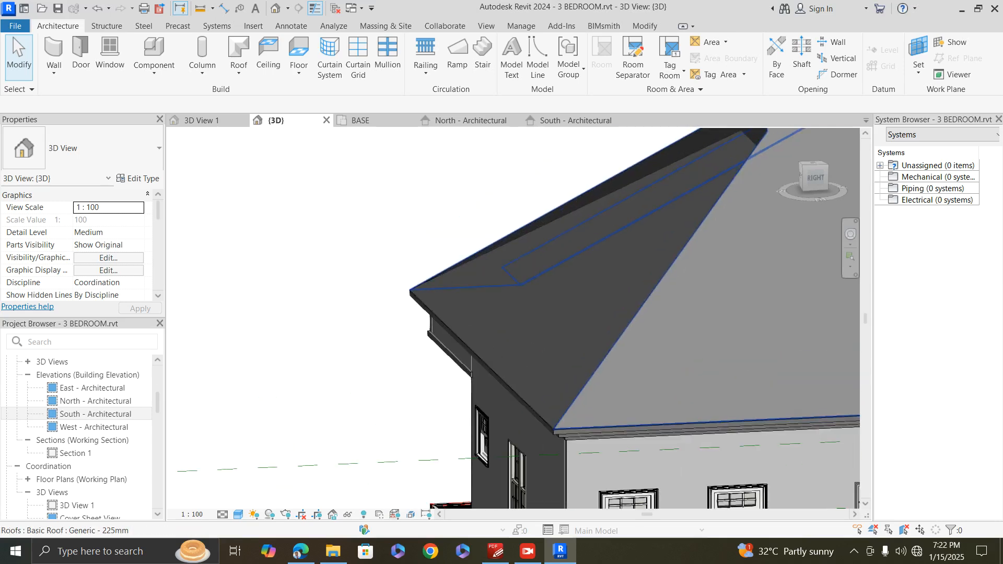
- Check the main roof's slope in its properties and set the new front roof's slope to 40° to match
left_click(642, 165)
scroll(79, 246, "down", 3)
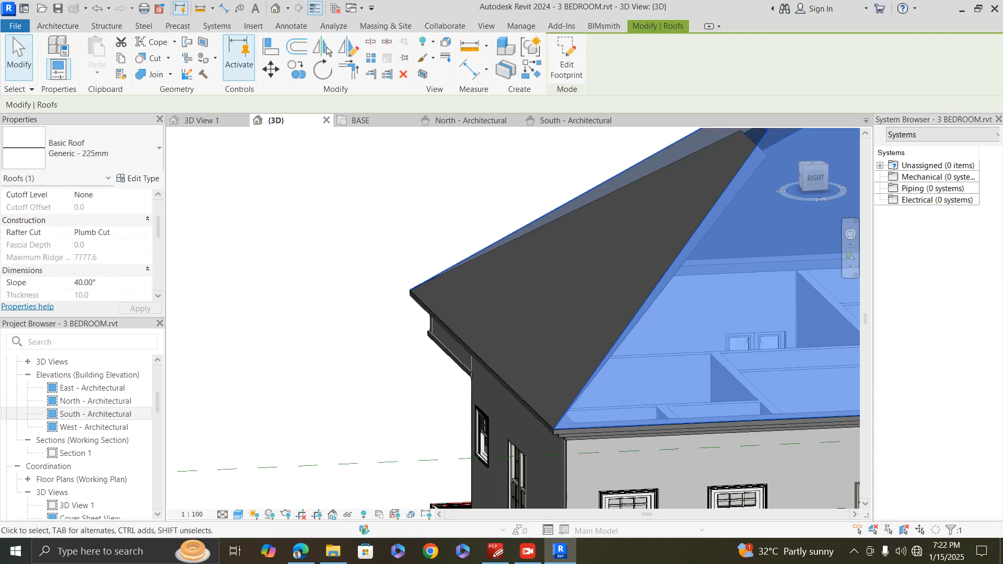
key("Escape")
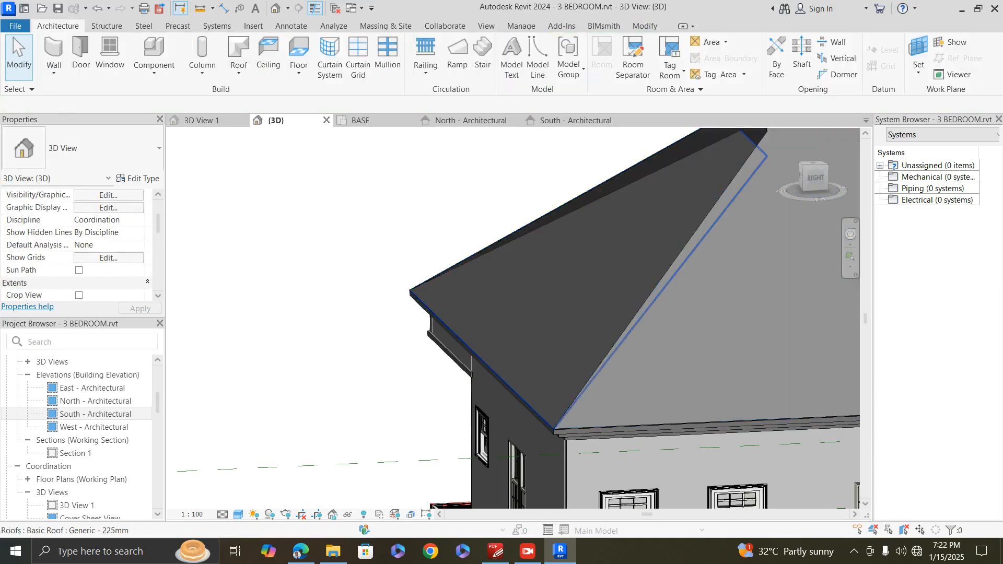
left_click(585, 297)
scroll(79, 245, "down", 2)
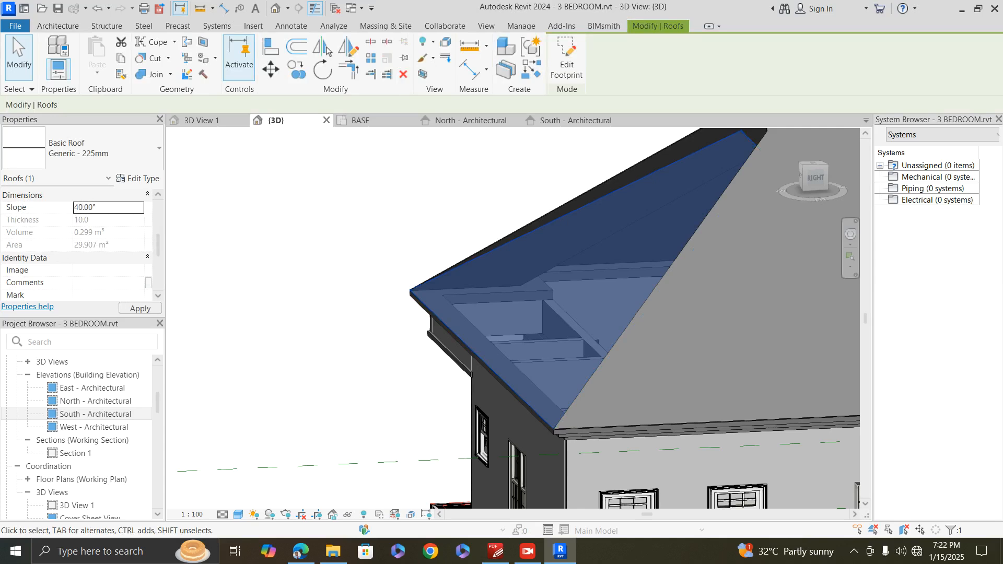
key("Return")
key("Escape")
scroll(503, 375, "down", 3)
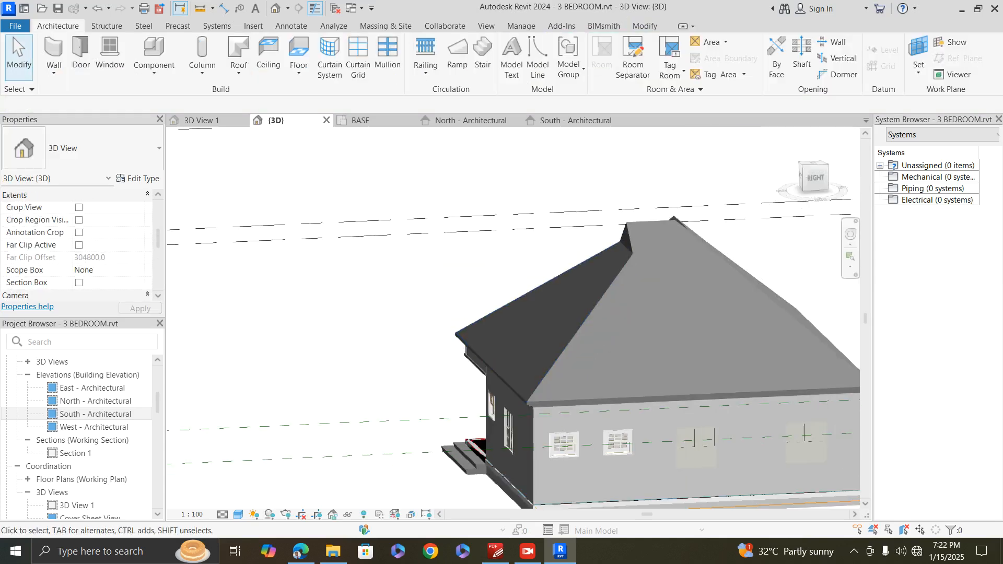
- Inspect the assembled roof and the entrance porch in 3D from the southwest corner of the house
mouse_move(815, 178)
left_mouse_down()
mouse_move(853, 175)
mouse_move(865, 194)
mouse_move(878, 178)
left_mouse_up()
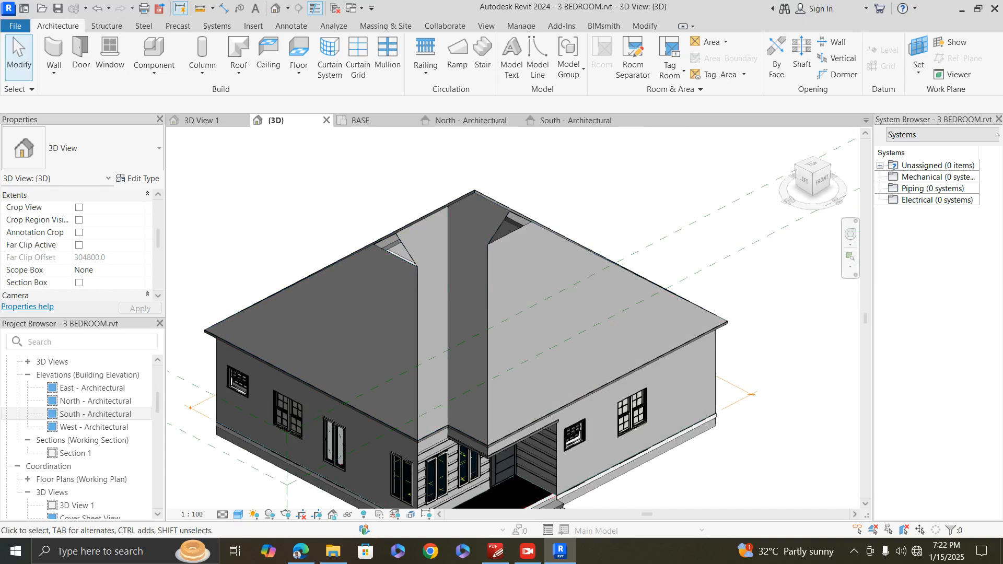
scroll(417, 272, "down", 3)
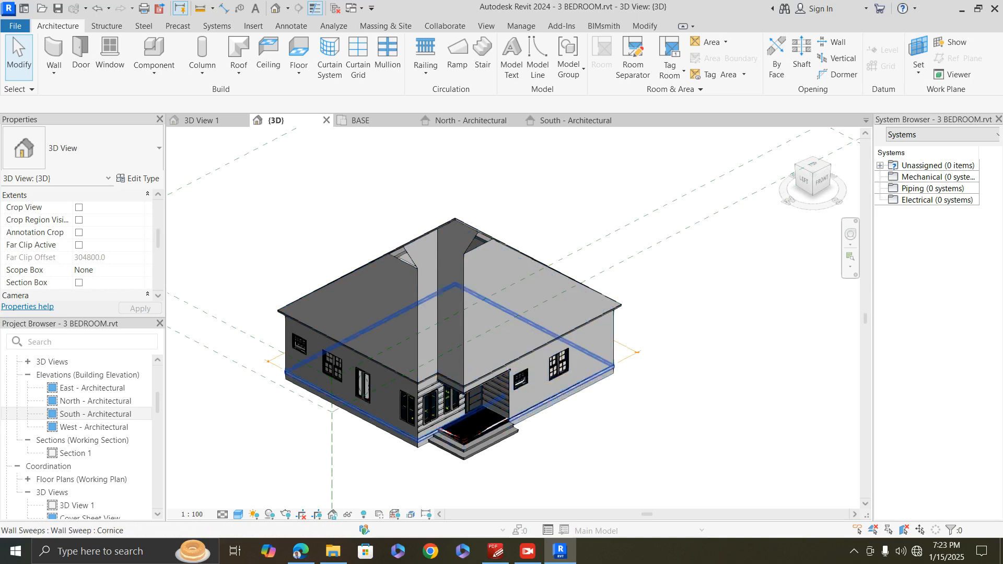
scroll(430, 439, "up", 3)
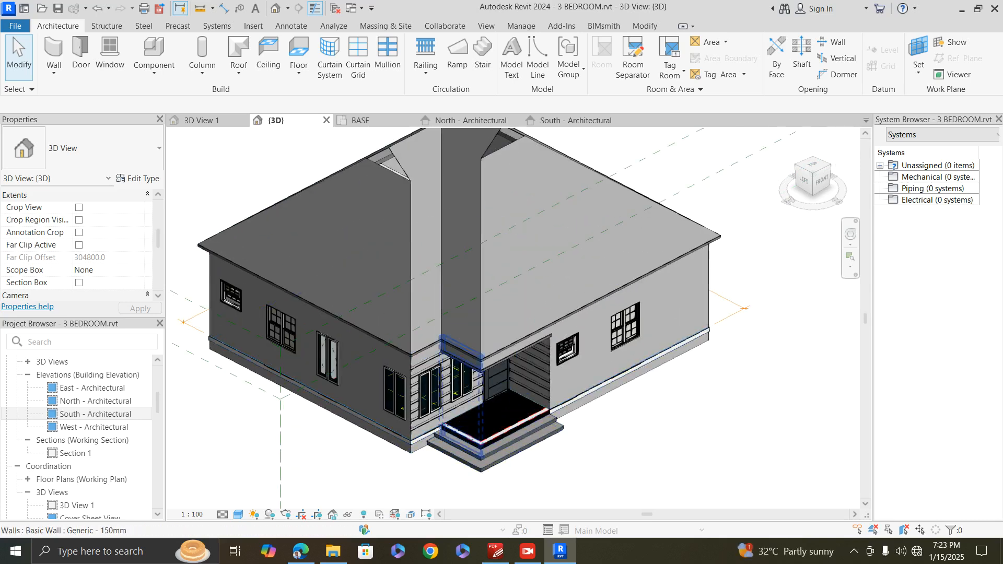